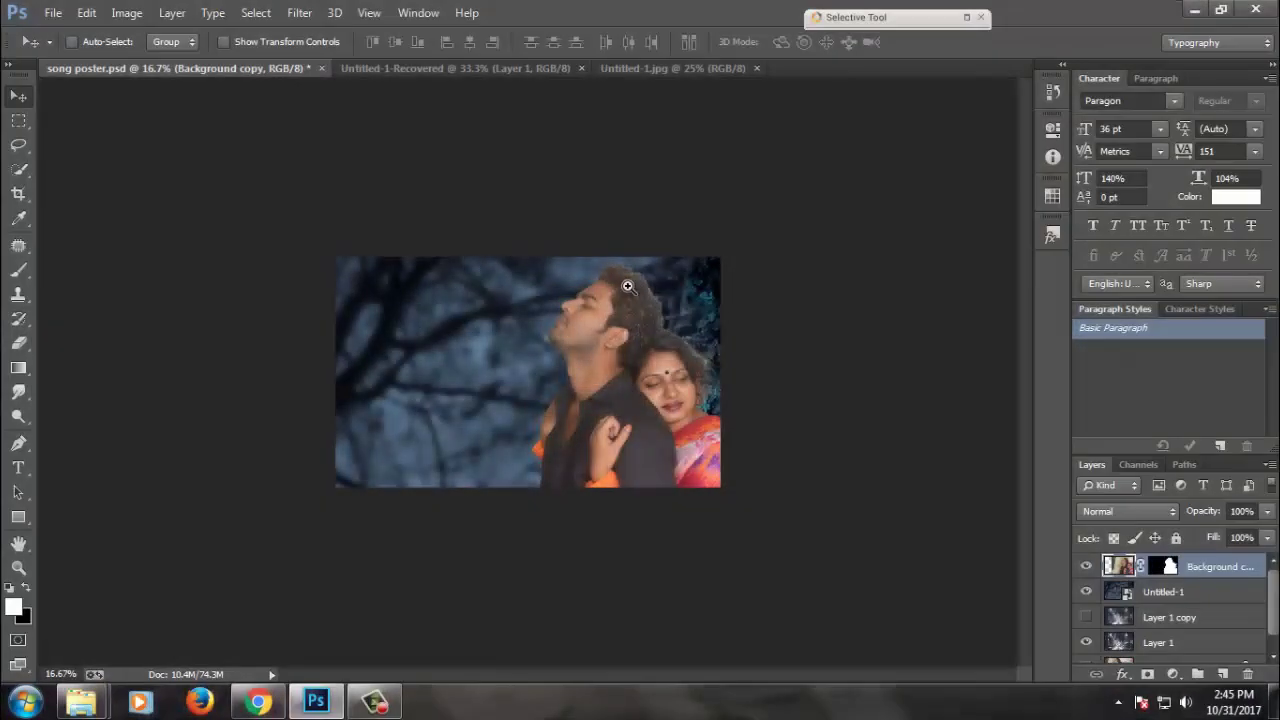
- Zoom out and scale the couple layer up slightly with Free Transform
left_click(576, 272, "alt")
key("ctrl+t")
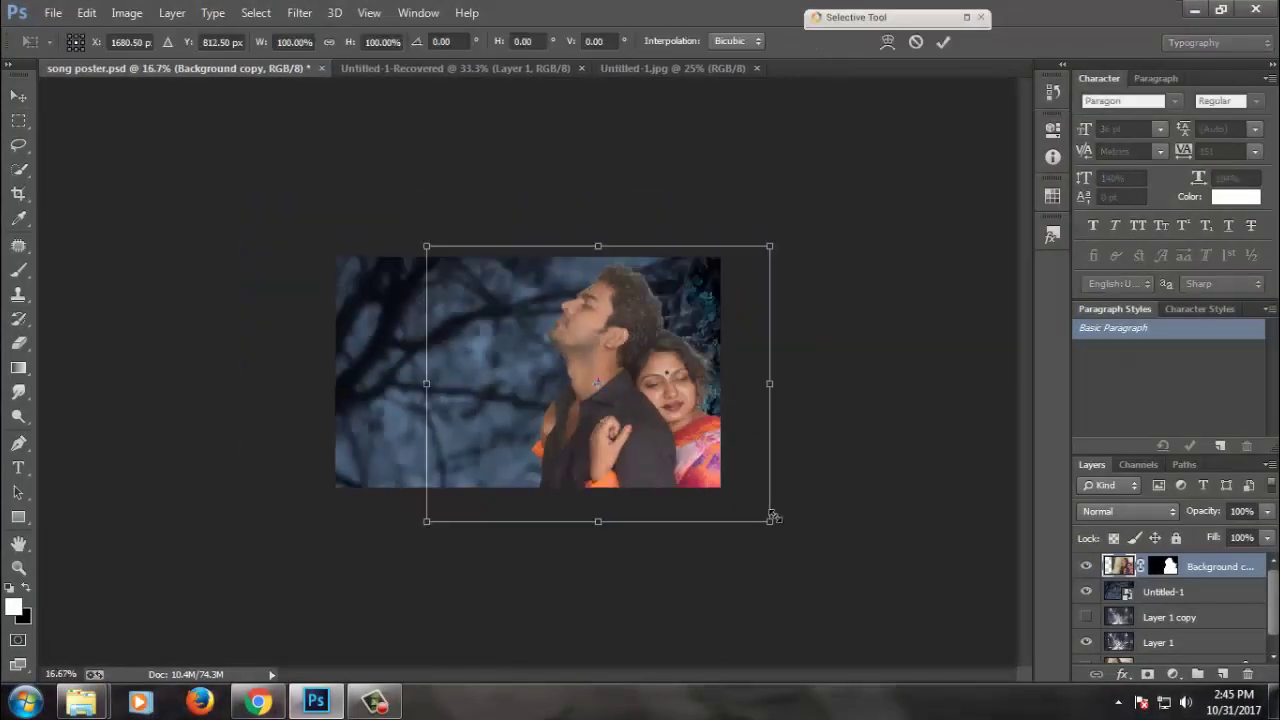
left_click_drag(771, 514, 779, 532)
key("Return")
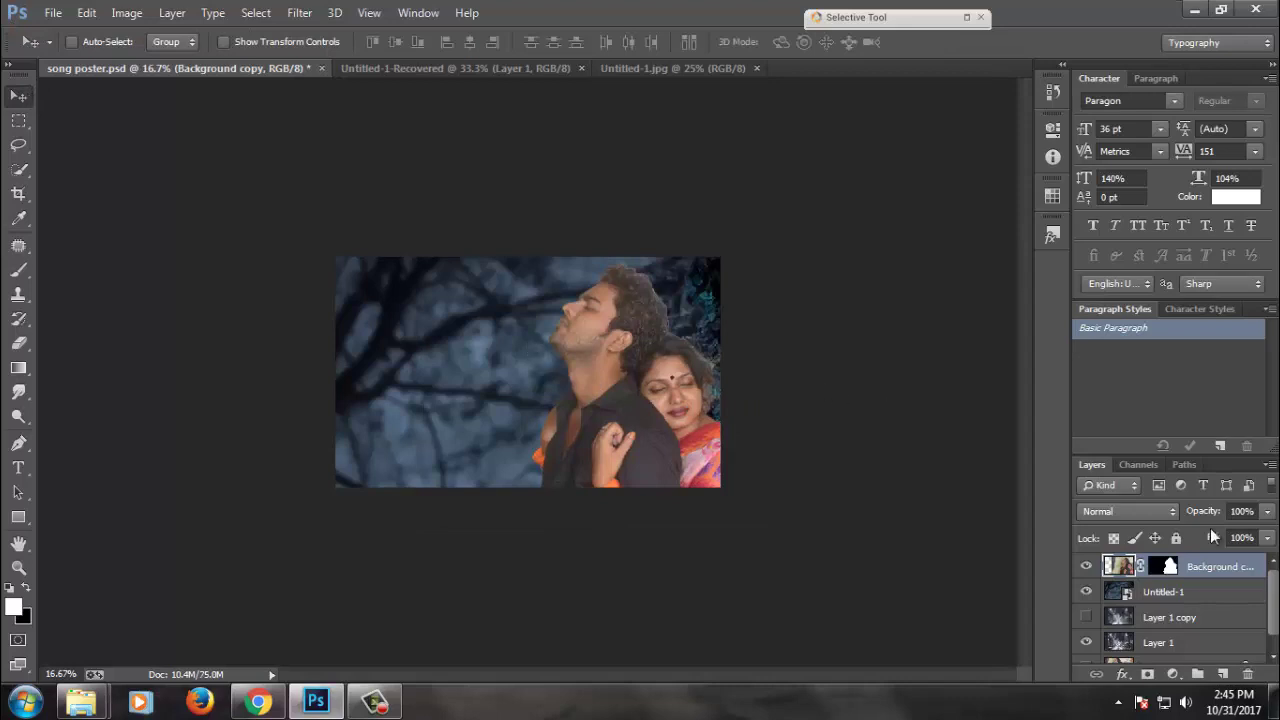
- Darken the Untitled-1 background with a Brightness/Contrast layer at Brightness −55
left_click(1163, 591)
left_click(1173, 674)
left_click(1171, 335)
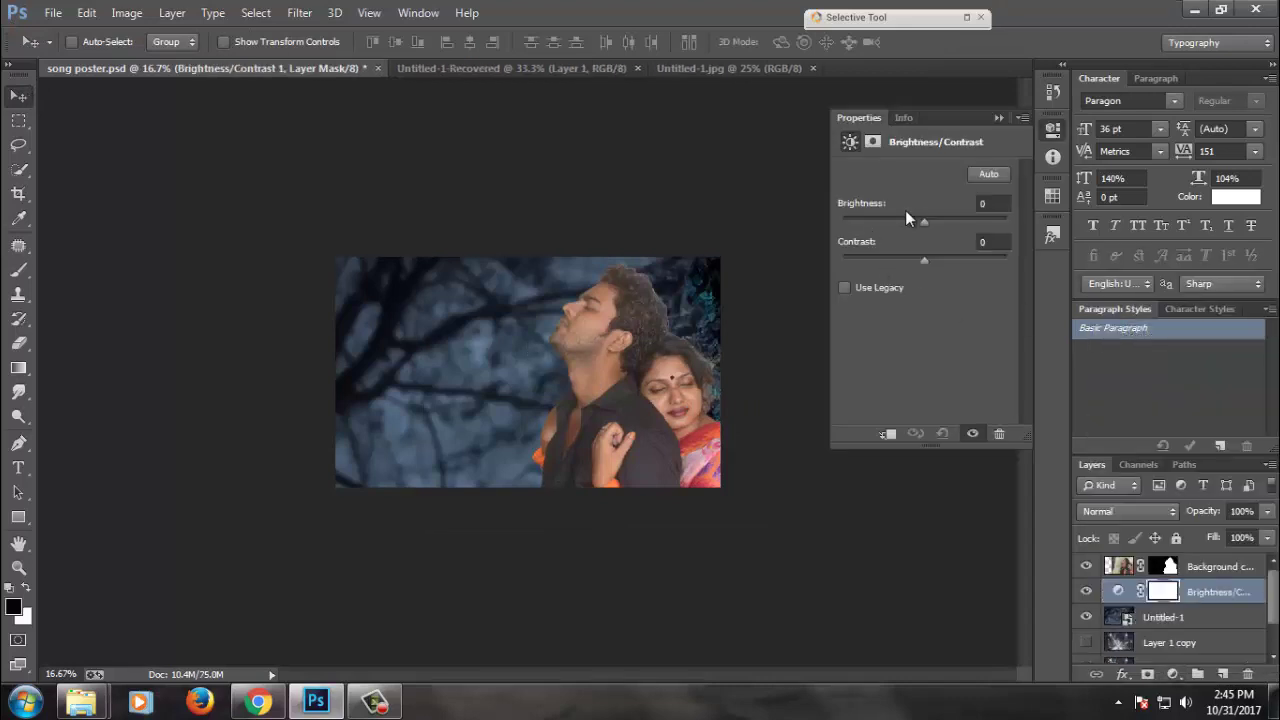
left_click_drag(906, 219, 888, 225)
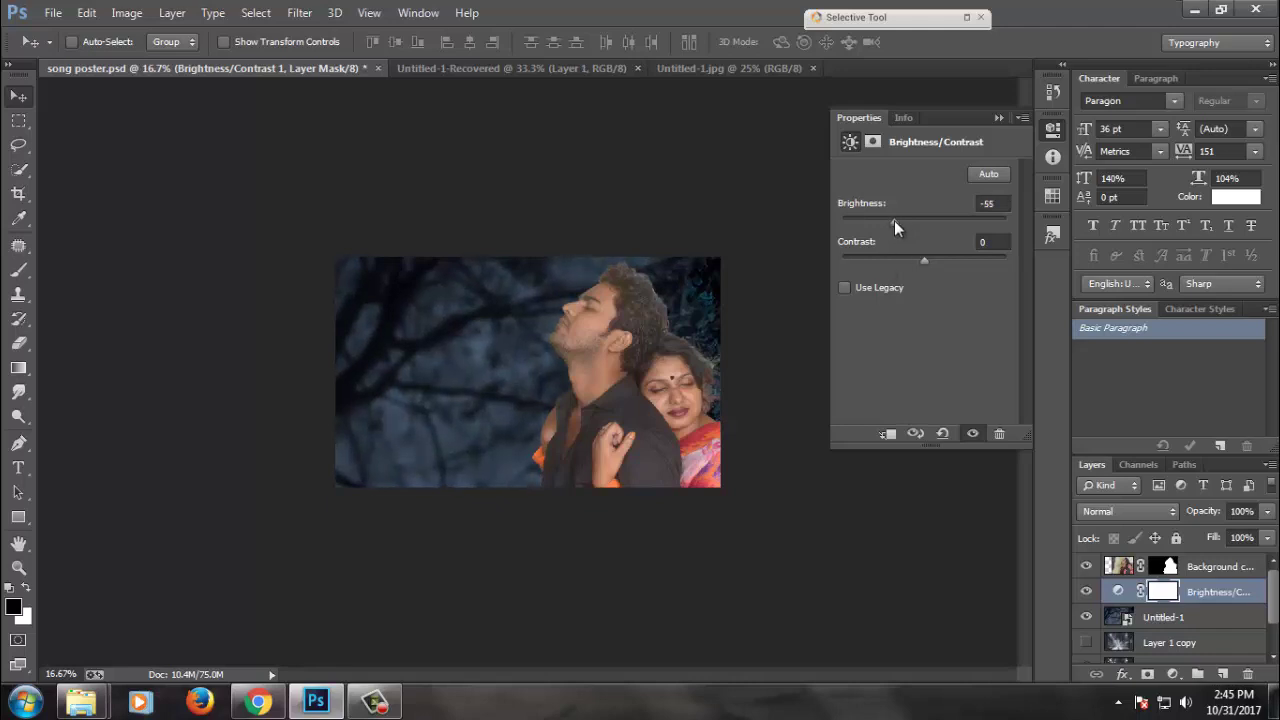
left_click_drag(898, 222, 899, 220)
- Save the poster and bring up Refine Mask for the couple's mask
key("ctrl+s")
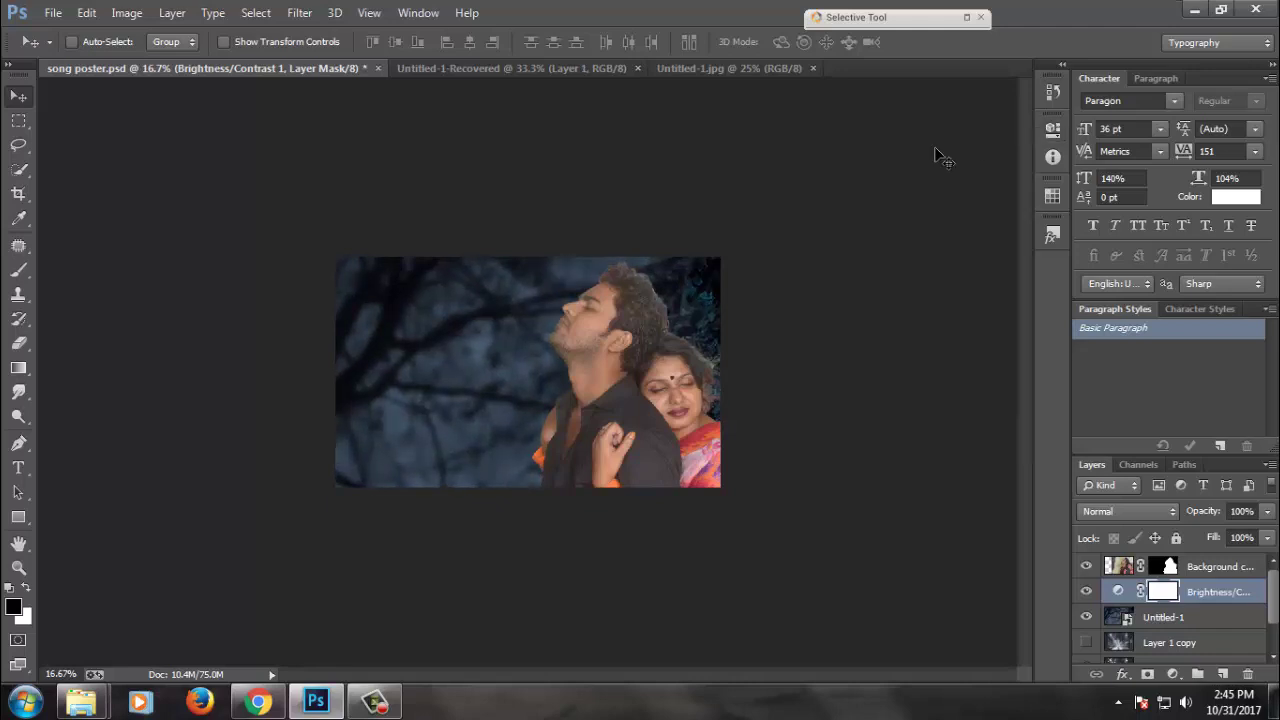
left_click(851, 209)
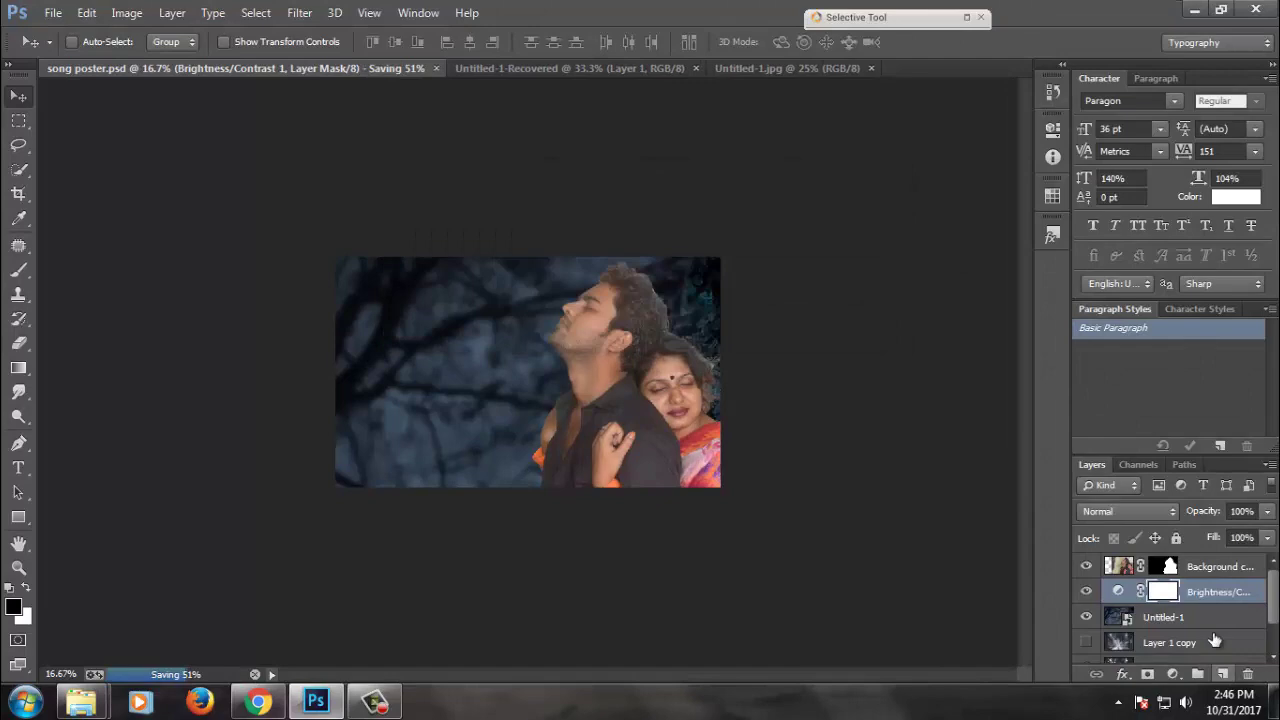
right_click(1163, 568)
left_click(1135, 518)
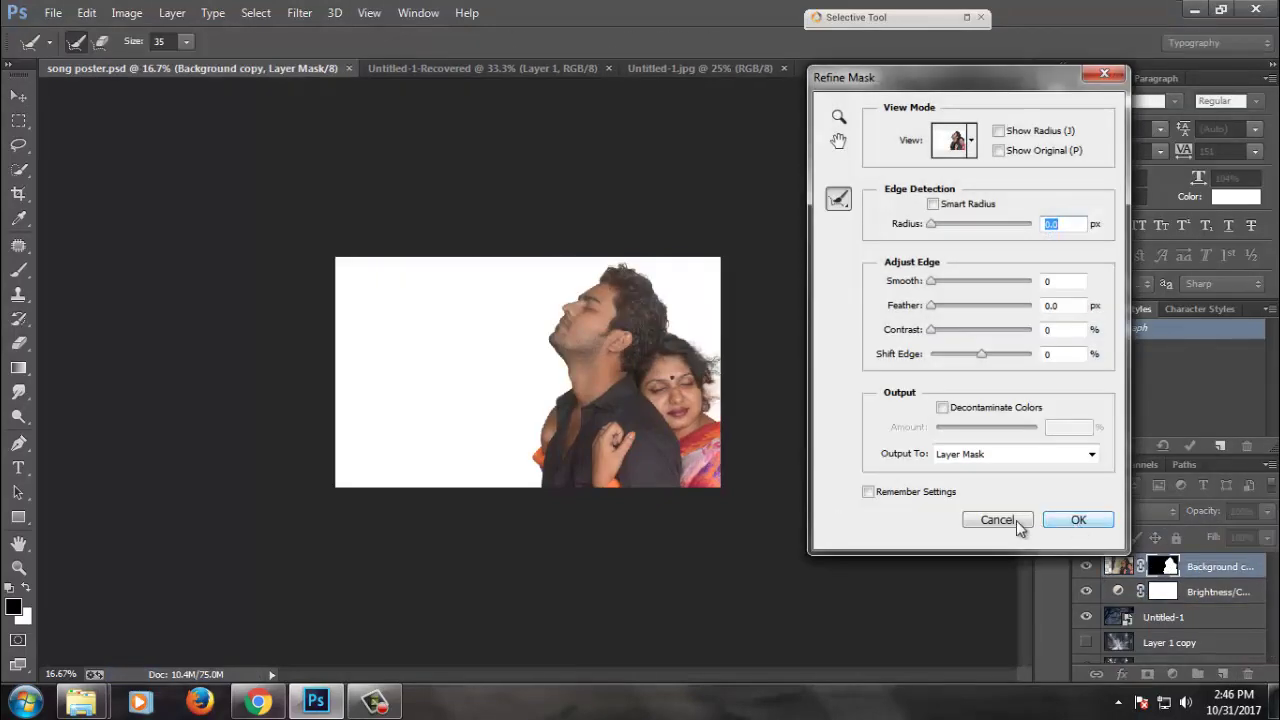
- Cancel Refine Mask and apply the couple's layer mask permanently
left_click(996, 507)
right_click(1163, 567)
left_click(1131, 426)
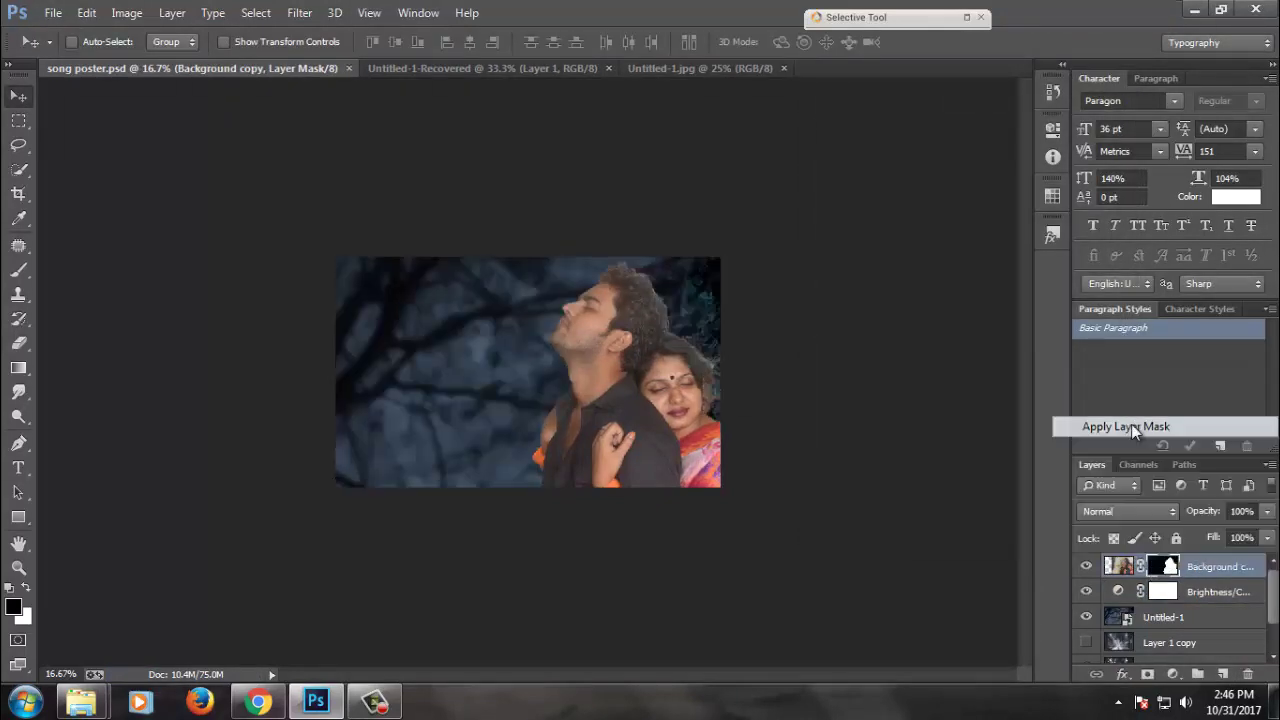
left_click(1086, 566)
- Save, duplicate the couple as Background copy 2, and hide Background copy
key("ctrl+s")
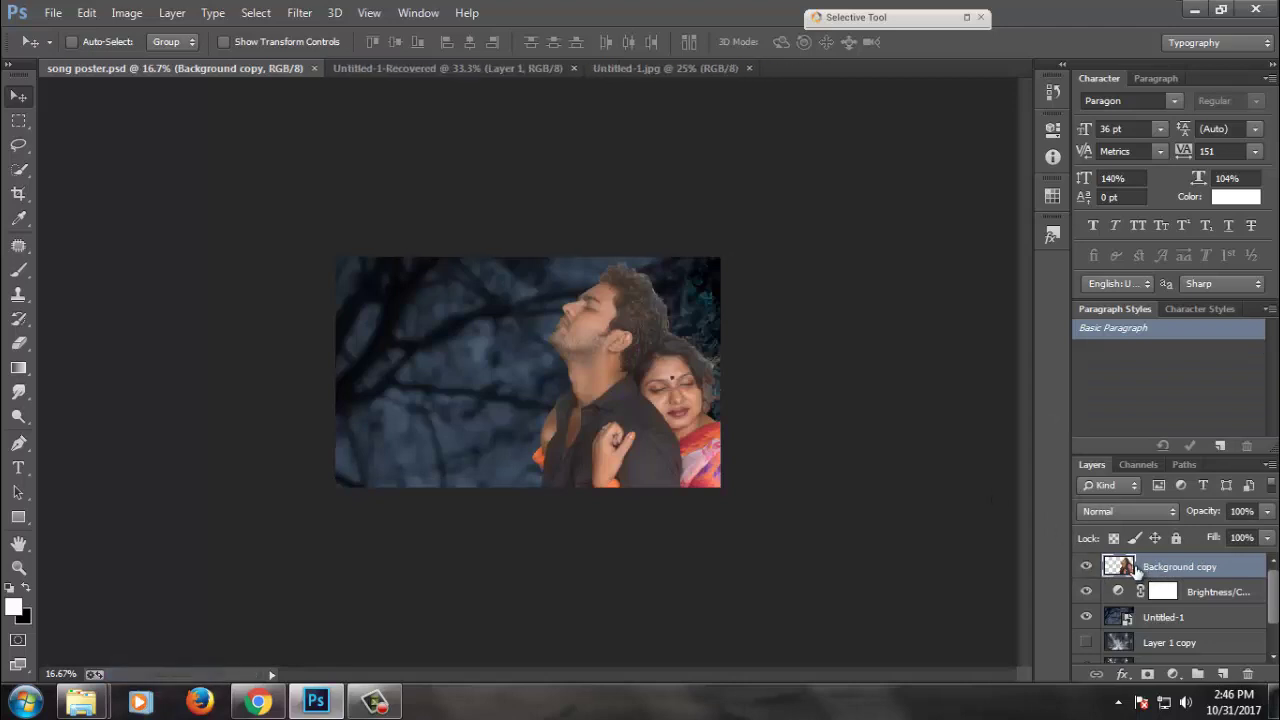
key("ctrl+j")
left_click(1086, 591)
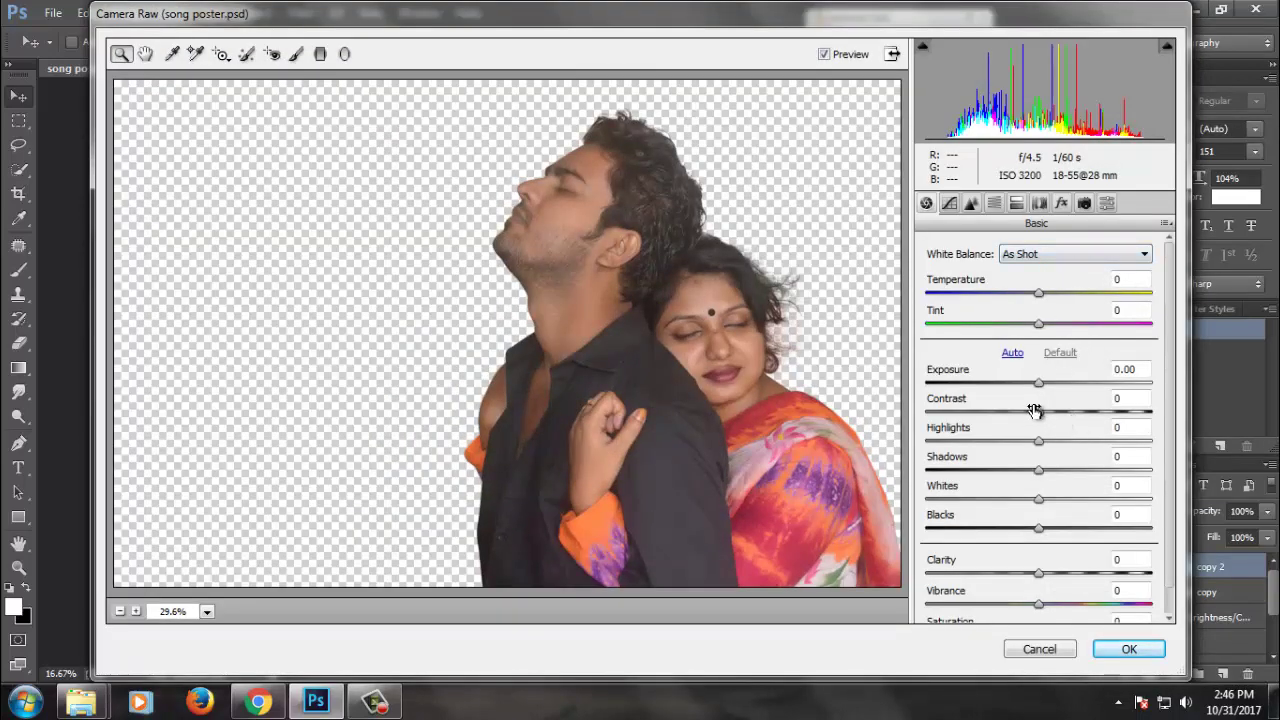
- Set Highlights −62, Shadows +55, lower Whites and Blacks, and raise Oranges luminance to +52
left_click_drag(1036, 441, 968, 441)
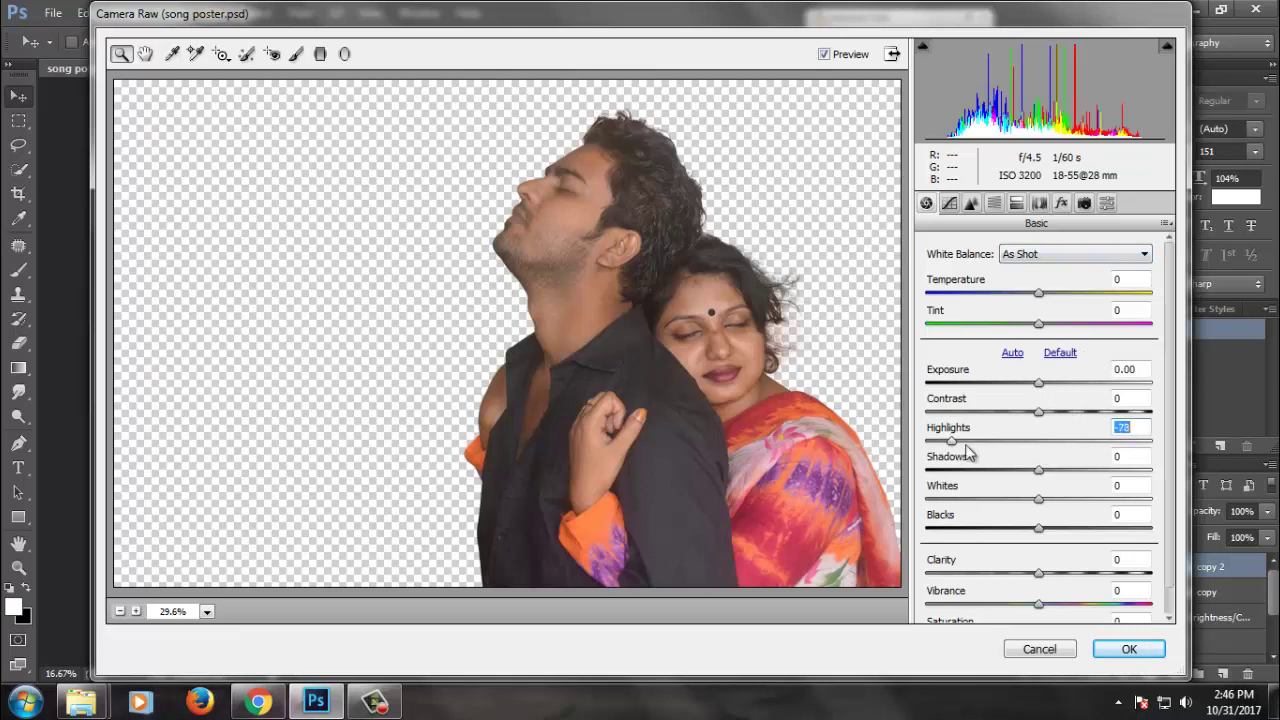
left_click_drag(1038, 470, 1100, 470)
mouse_move(1040, 499)
left_mouse_down()
mouse_move(1001, 499)
mouse_move(987, 528)
left_mouse_up()
left_click(993, 203)
left_click(1018, 276)
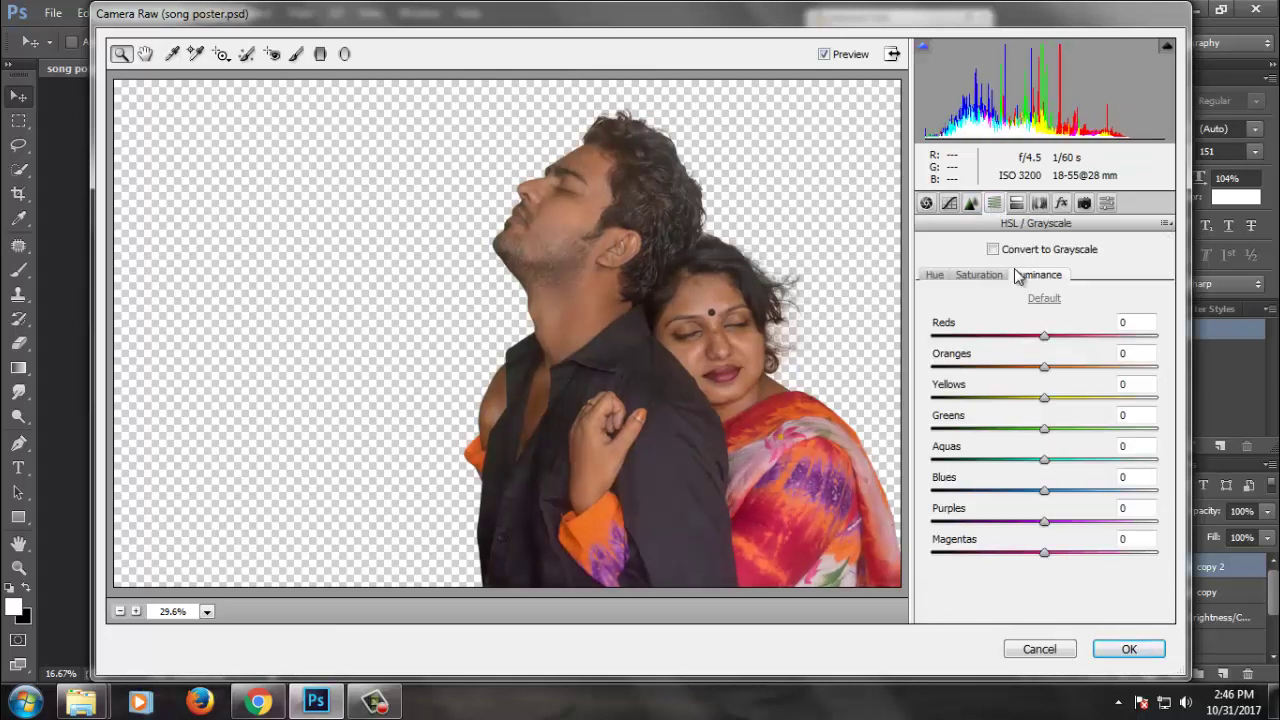
left_click_drag(1054, 366, 1103, 366)
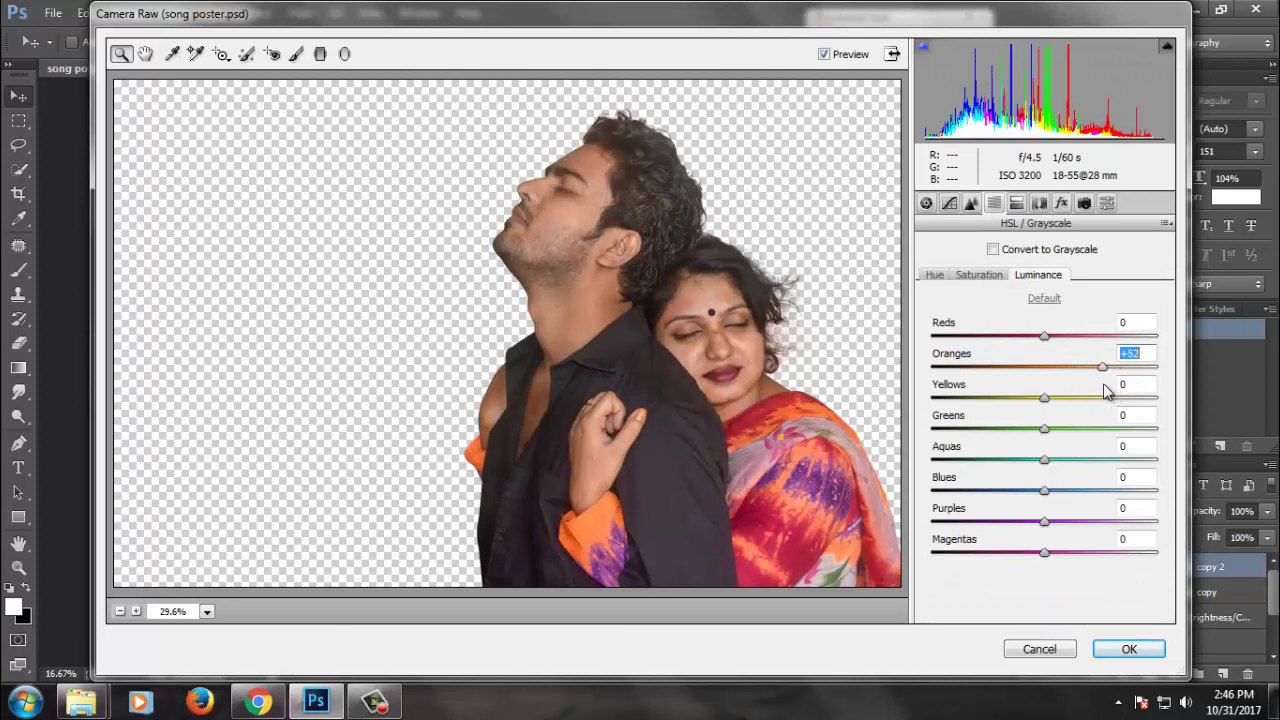
- Lower the sharpening amount to 23 and reduce Vibrance to −13
left_click(949, 203)
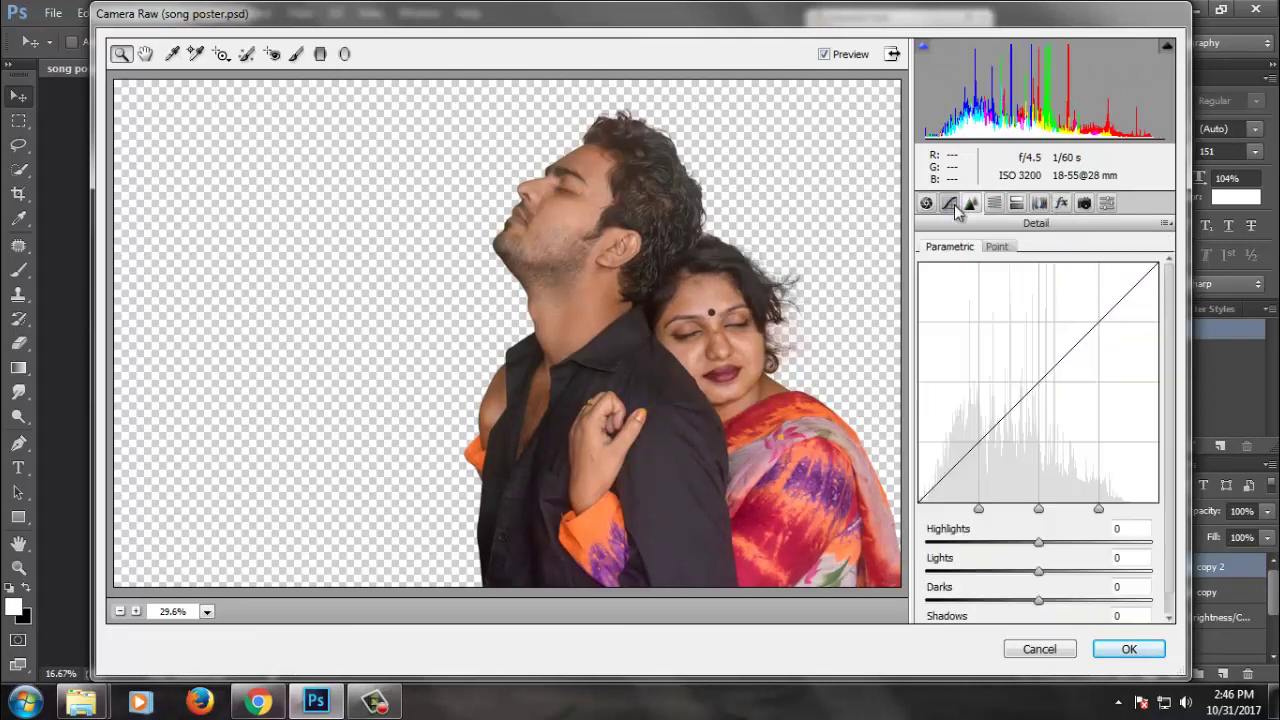
left_click(971, 203)
left_click(960, 279)
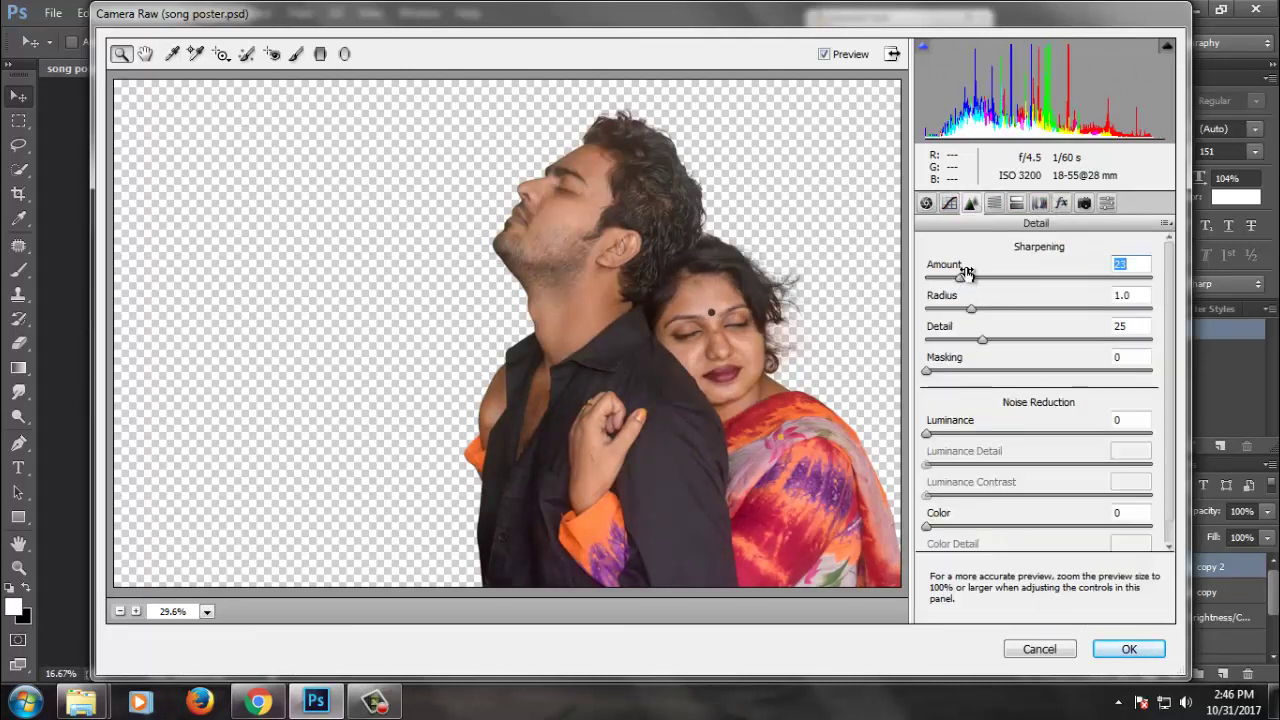
left_click(926, 203)
scroll(1040, 540, "down", 1)
left_click_drag(1038, 577, 1025, 578)
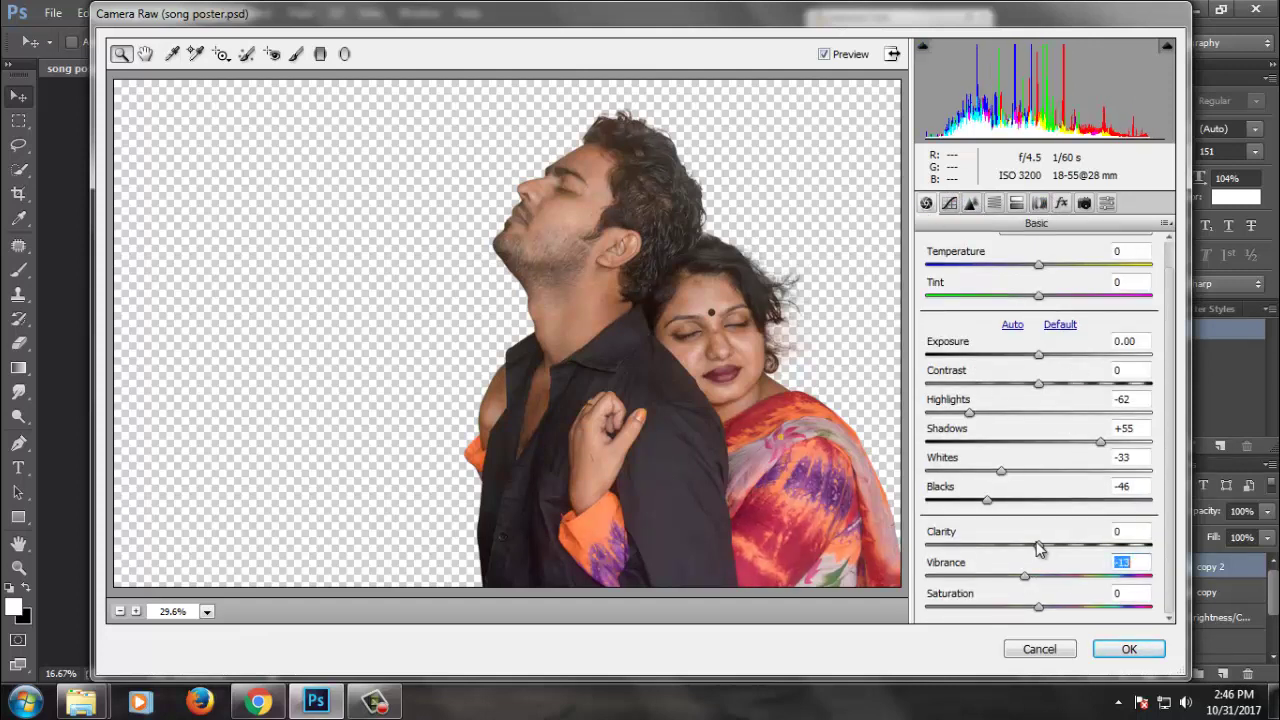
- Add Clarity +6, Exposure +0.20, deepen Blacks to −59, and apply the grade
left_click_drag(1038, 545, 1046, 545)
left_click_drag(986, 498, 980, 499)
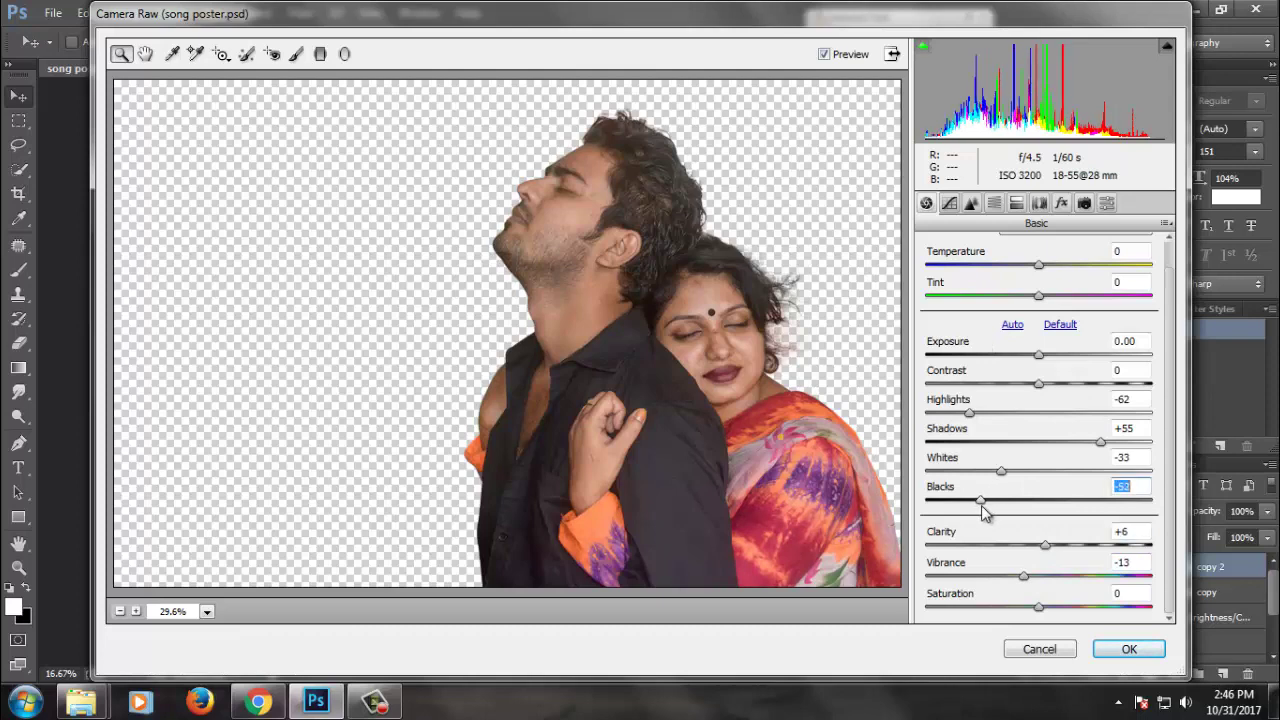
left_click_drag(1038, 355, 1044, 356)
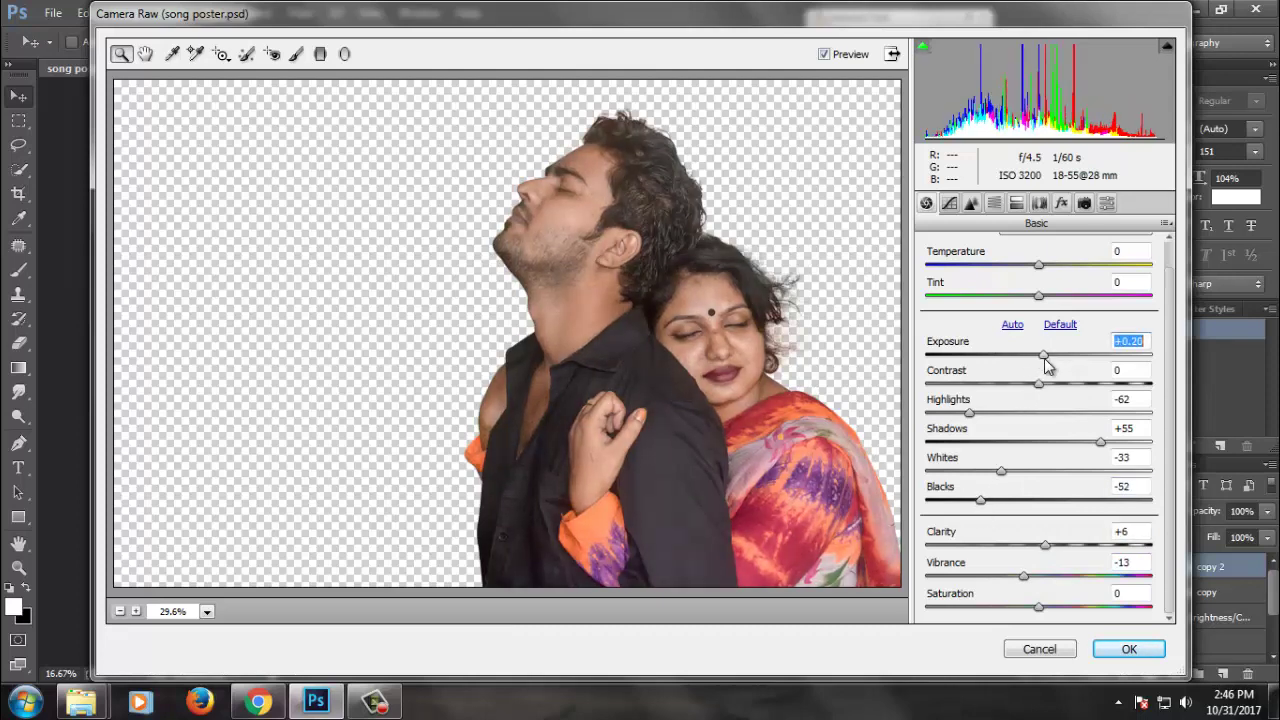
left_click_drag(980, 499, 971, 500)
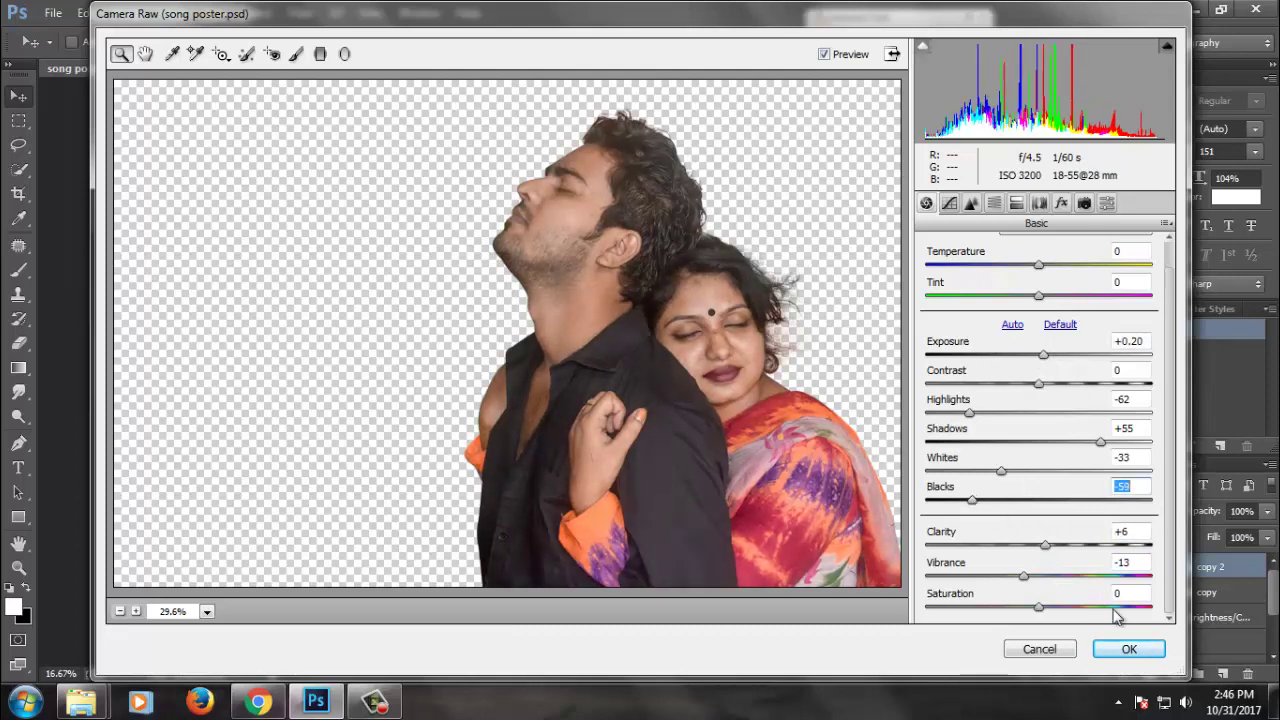
left_click(1129, 649)
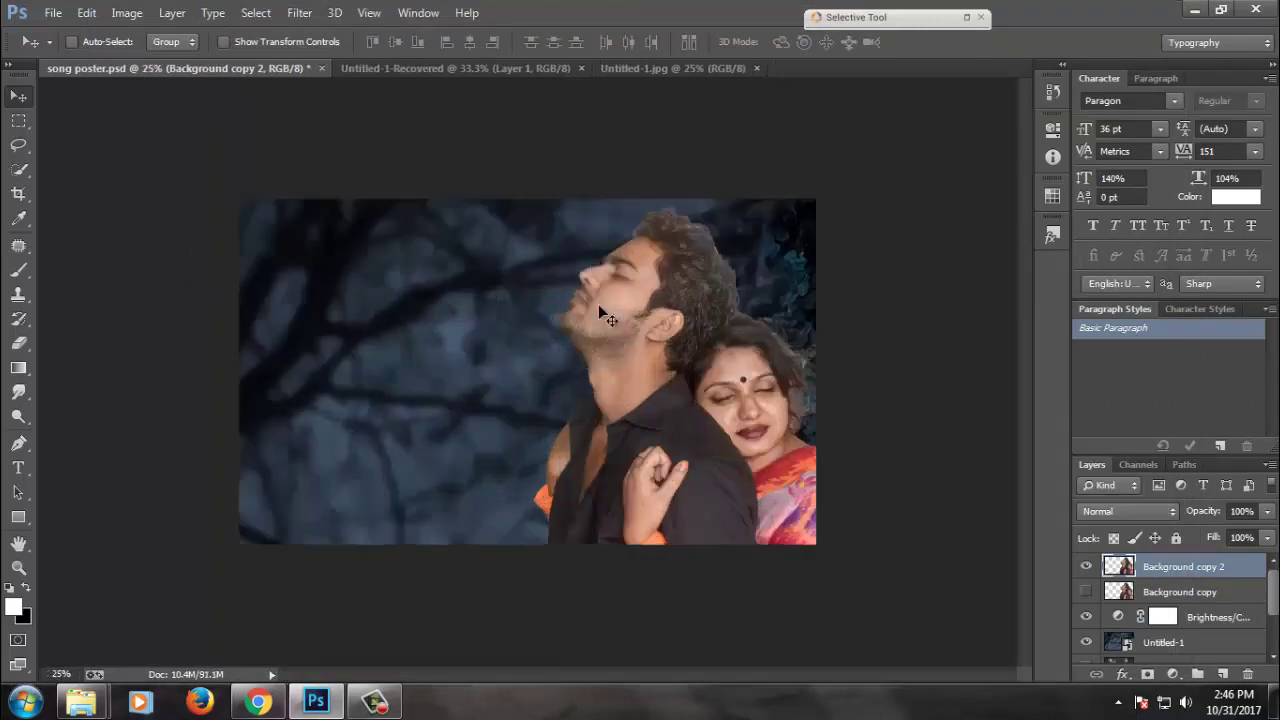
- On a new layer above Background copy, paint a white dot and scale it into a large glow behind the man
key("ctrl+plus")
left_click(1200, 597)
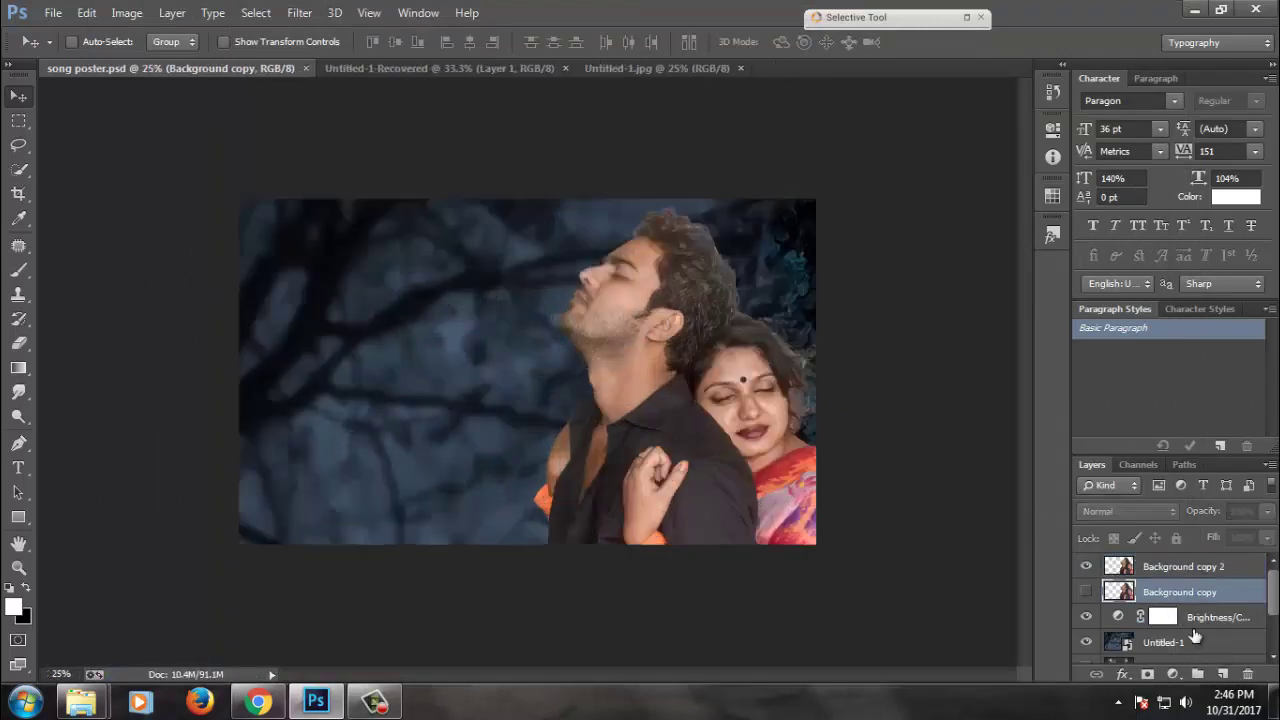
left_click(1222, 675)
key("b")
left_click(472, 342)
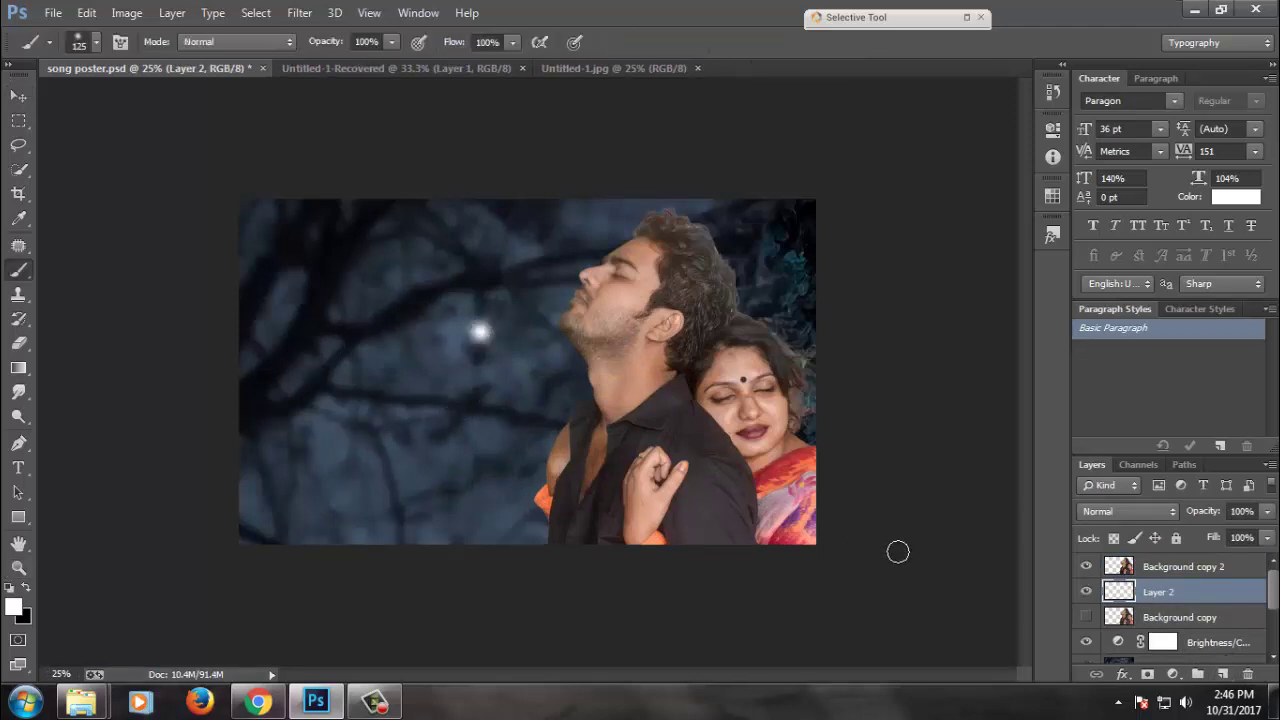
key("ctrl+t")
mouse_move(506, 364)
left_mouse_down()
mouse_move(716, 530)
mouse_move(822, 580)
mouse_move(854, 572)
mouse_move(946, 638)
left_mouse_up()
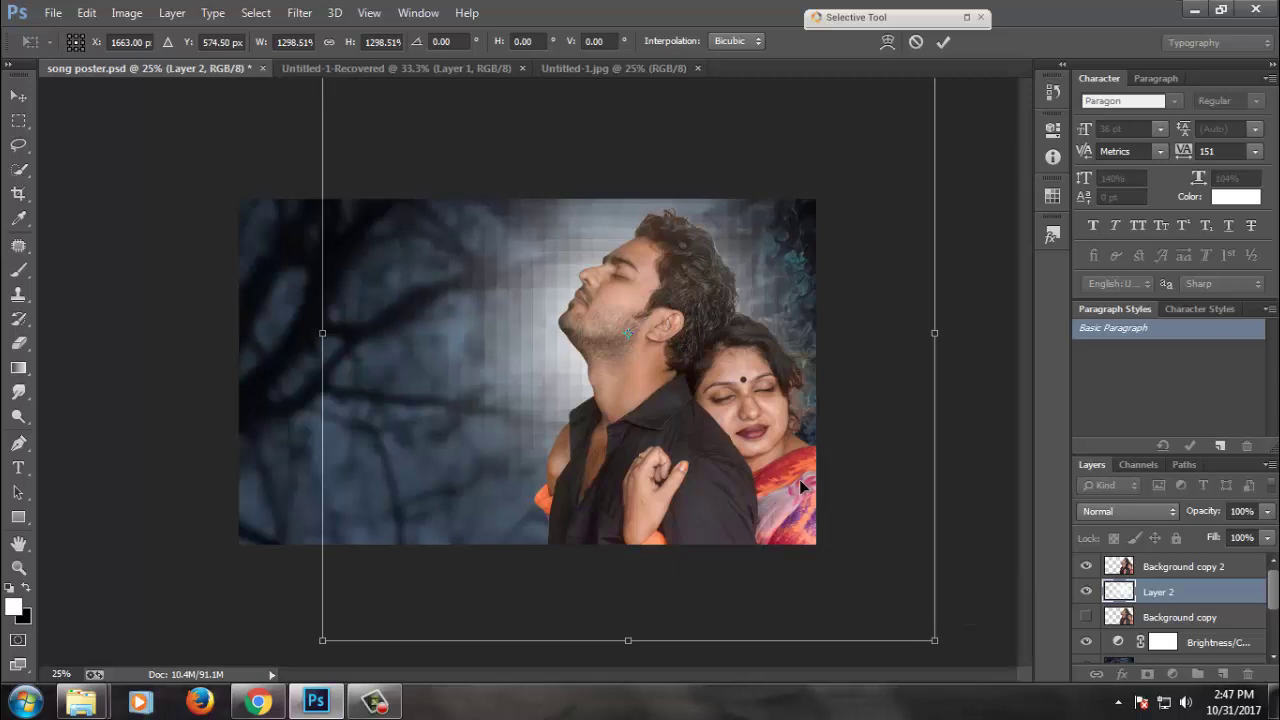
key("Return")
- Blur-soften the cut-out edges of Background copy 2, then save the poster
left_click(13, 103)
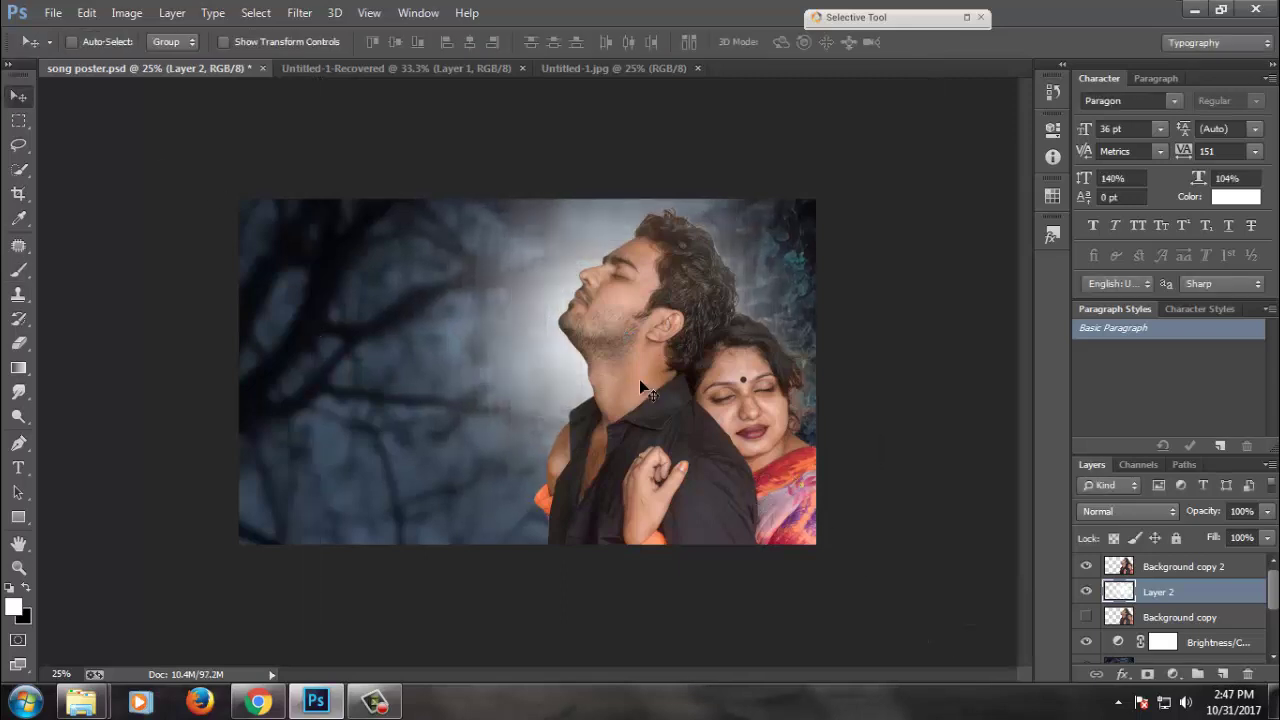
left_click(1150, 567)
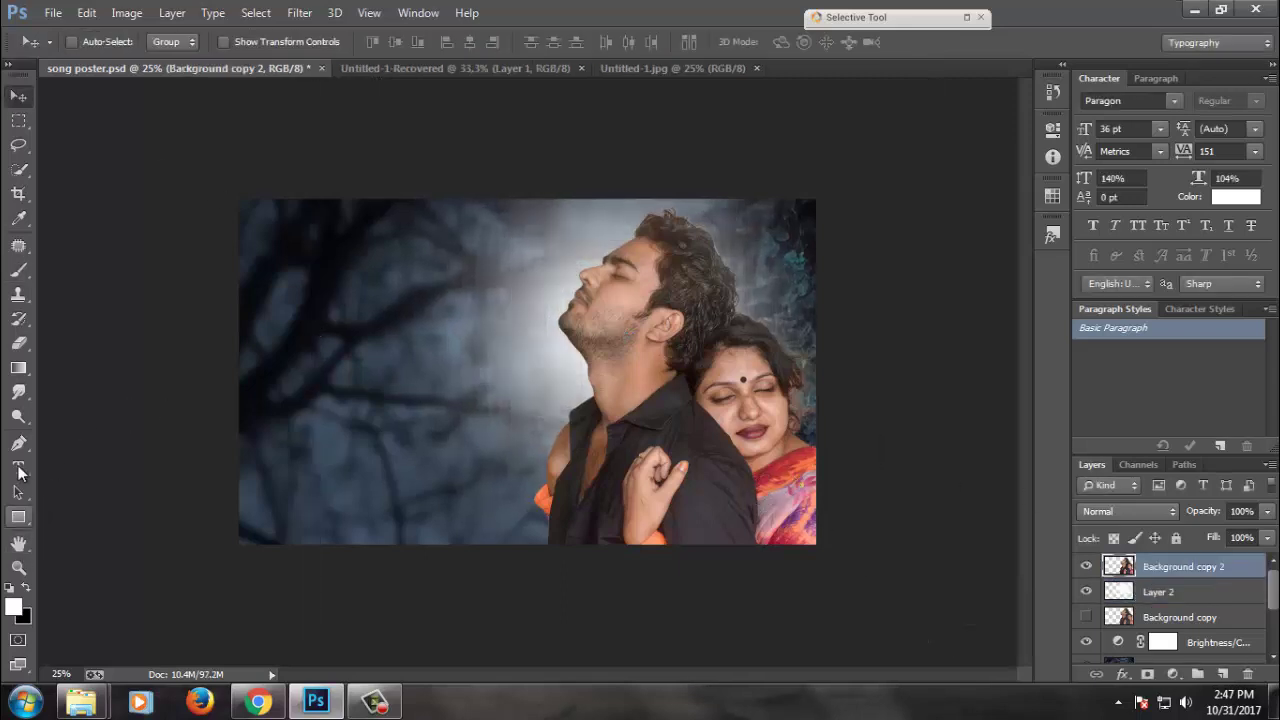
left_click_drag(20, 392, 80, 452)
right_click(22, 395)
left_click(90, 389)
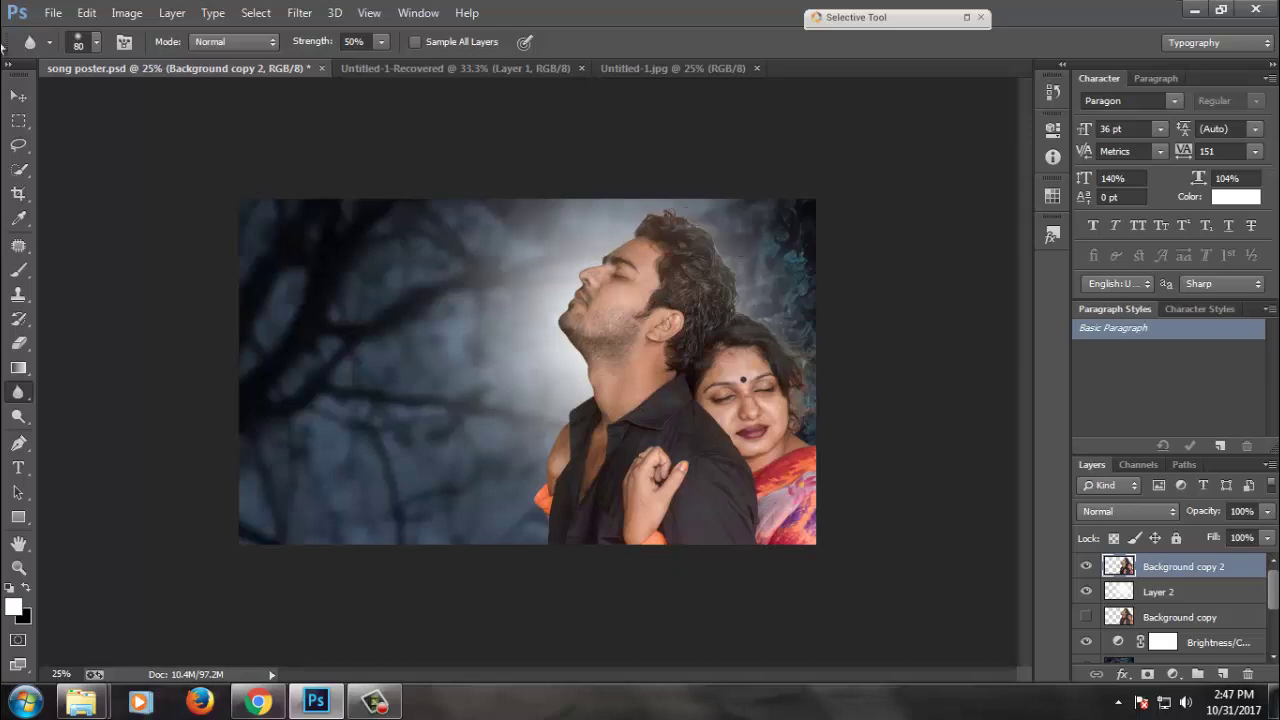
key("v")
key("ctrl+minus")
key("ctrl+s")
- Add a Hue/Saturation layer with Saturation −23 and save the poster
left_click(1172, 673)
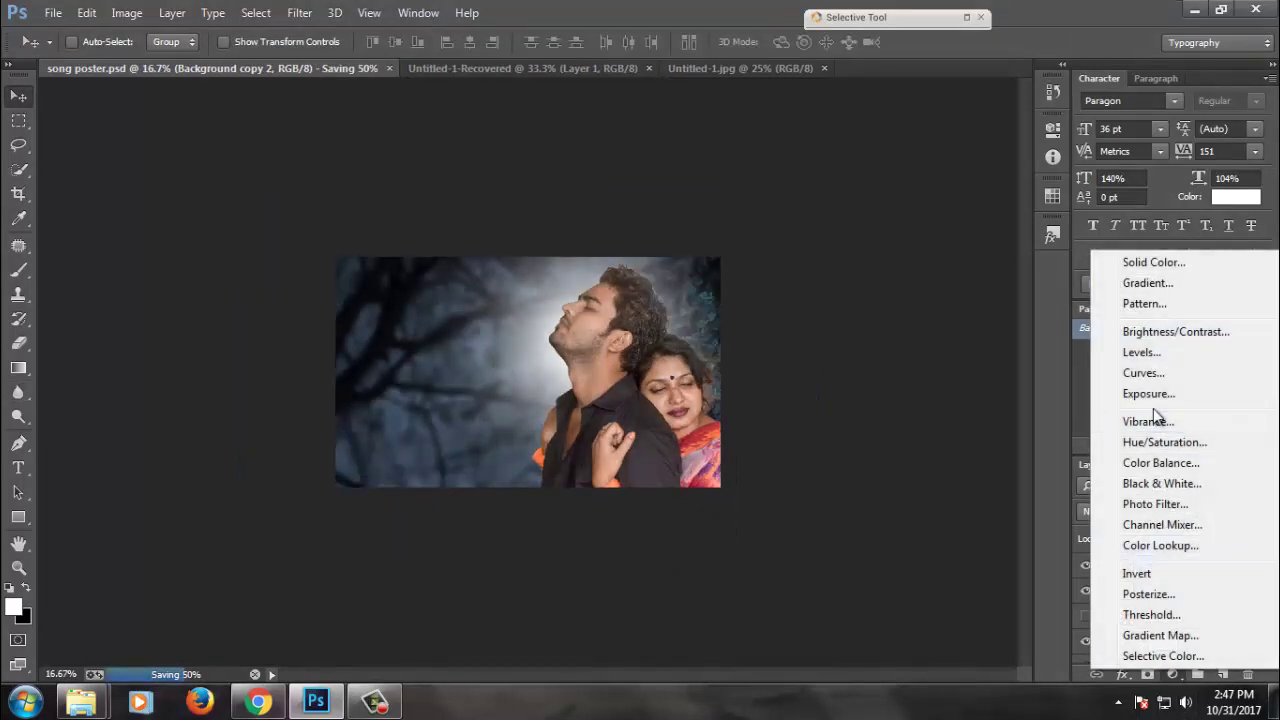
left_click(1160, 442)
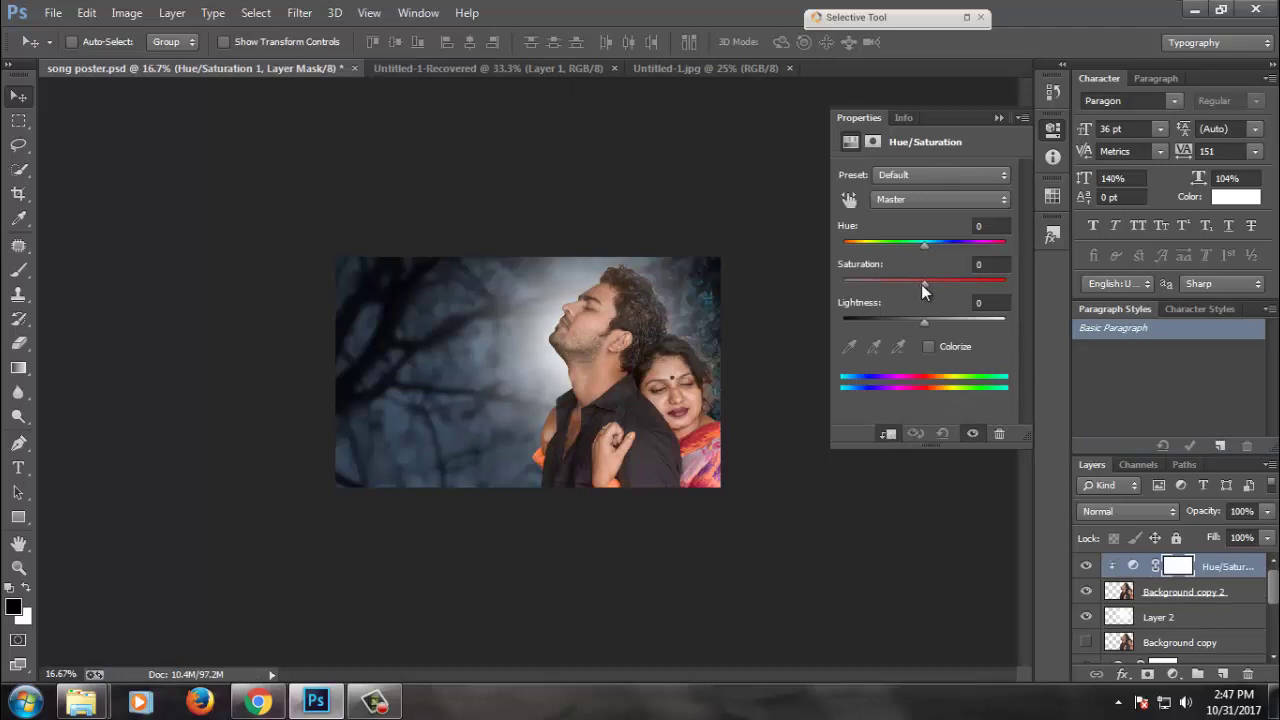
left_click_drag(903, 281, 920, 322)
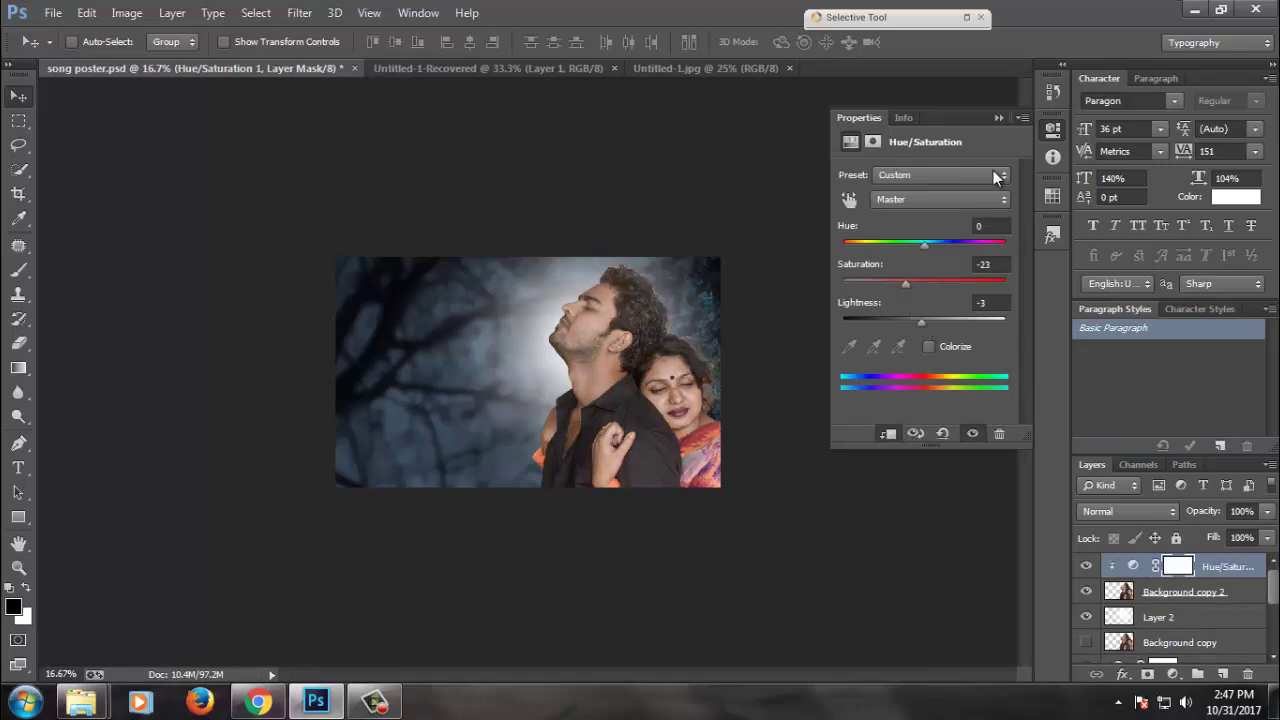
left_click(1052, 128)
key("ctrl+s")
- Add a Brightness/Contrast layer at −9 clipped to the couple, and save
left_click(1173, 674)
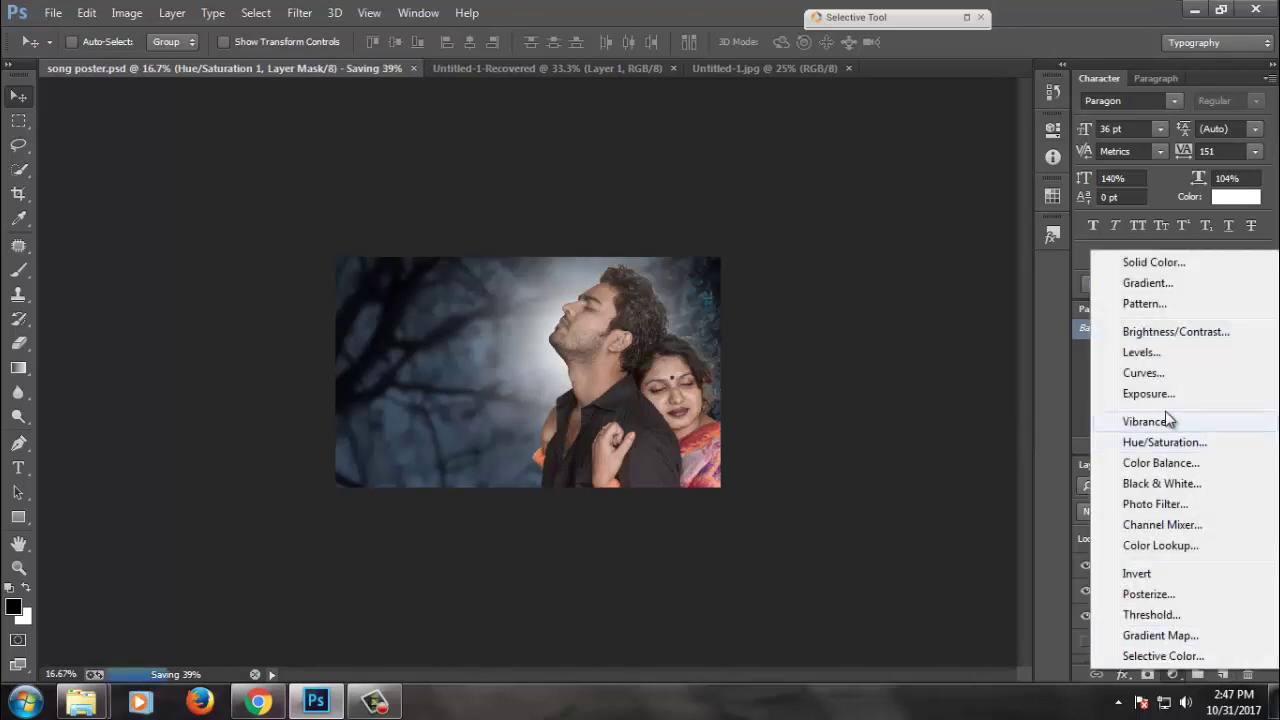
left_click(1160, 331)
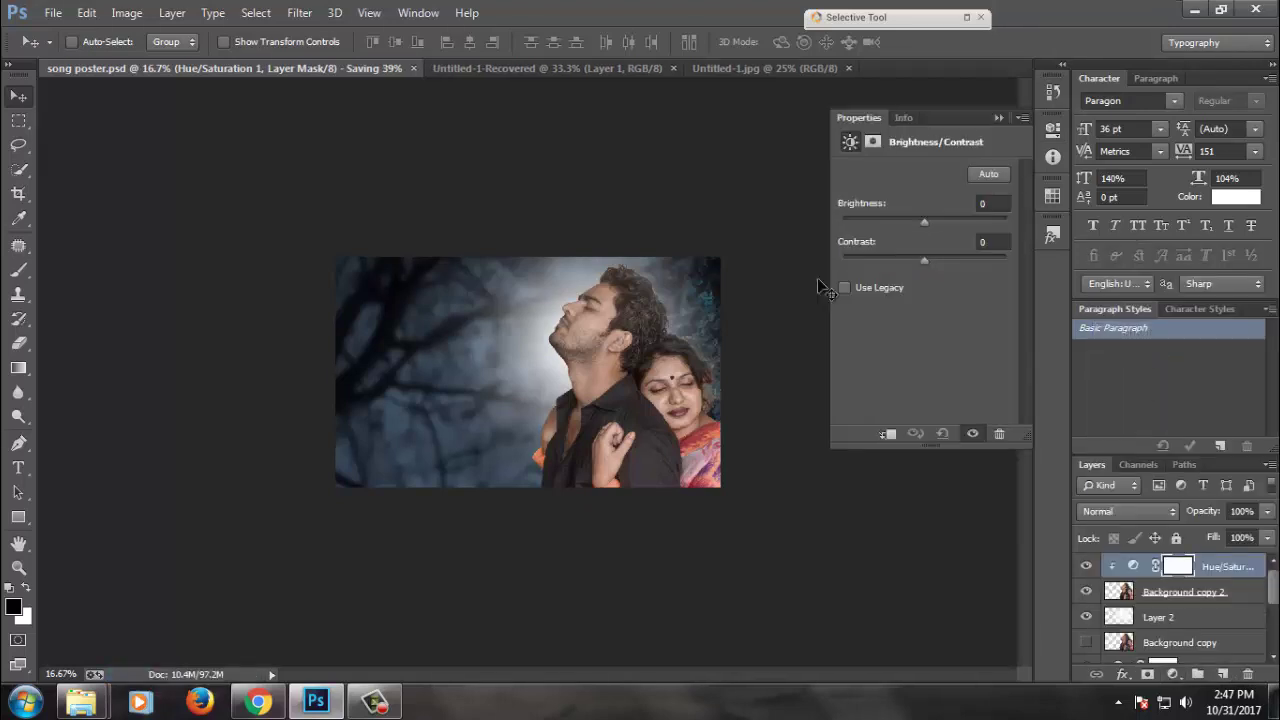
left_click(885, 435)
left_click_drag(926, 222, 923, 221)
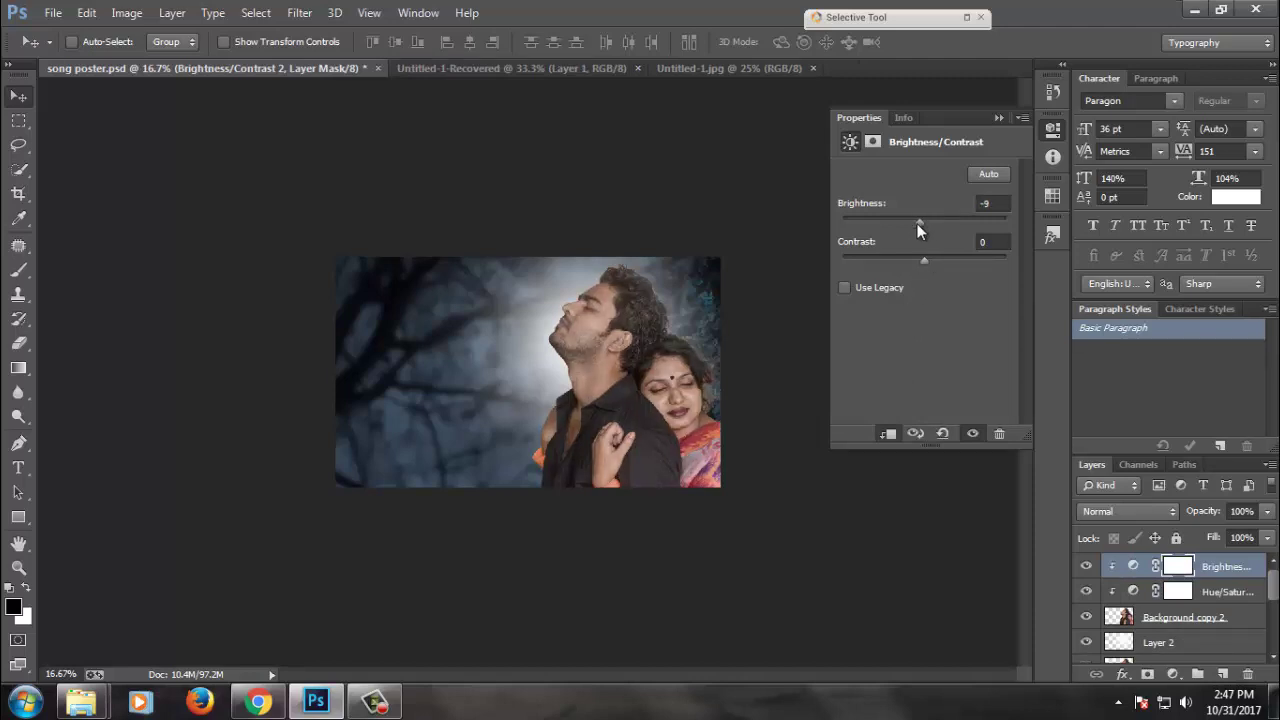
left_click(820, 170)
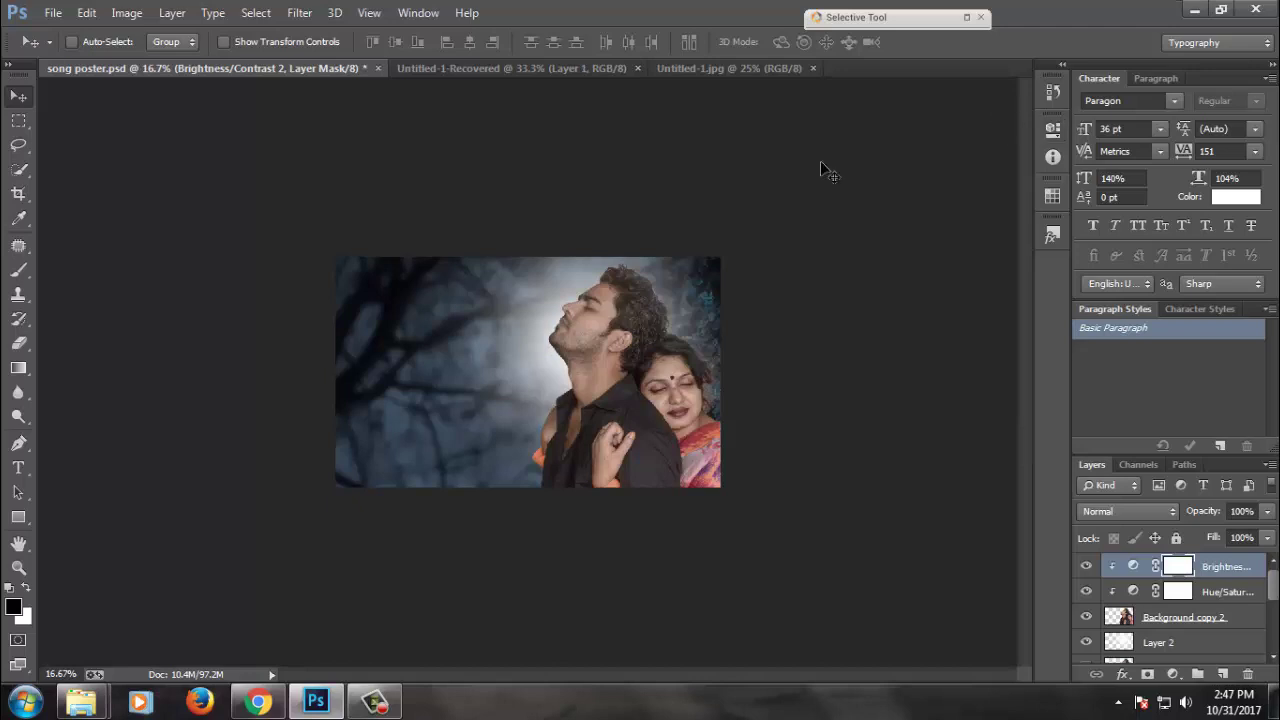
key("ctrl+plus")
key("ctrl+s")
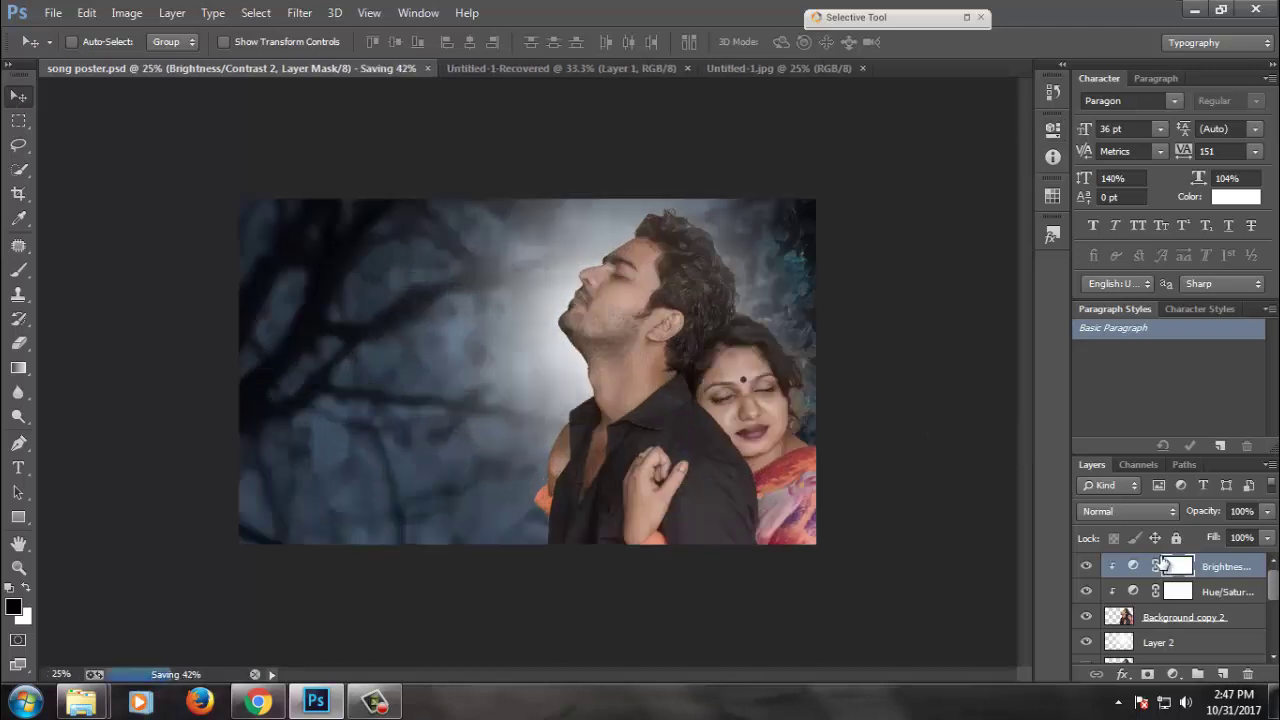
left_click(1173, 673)
- Add a radial Gradient Fill centred on the man's face, with Reverse off
left_click(1157, 269)
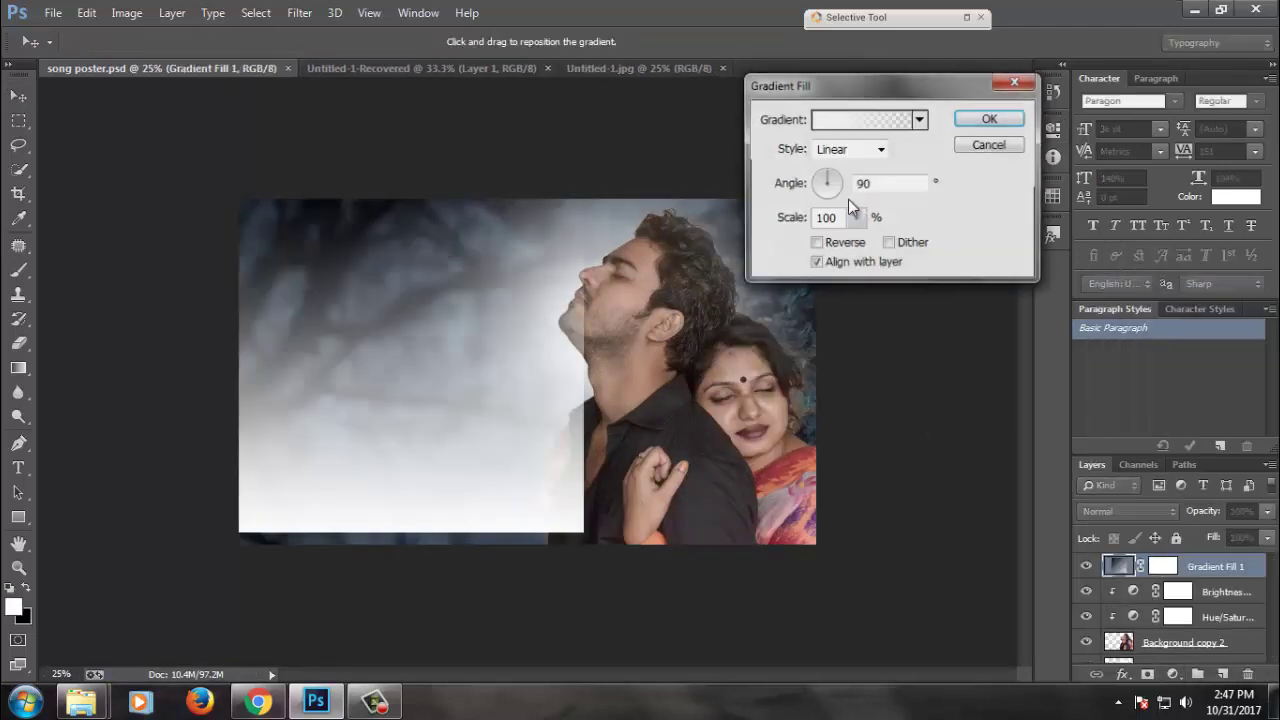
left_click(848, 150)
left_click(816, 243)
left_click_drag(560, 300, 694, 320)
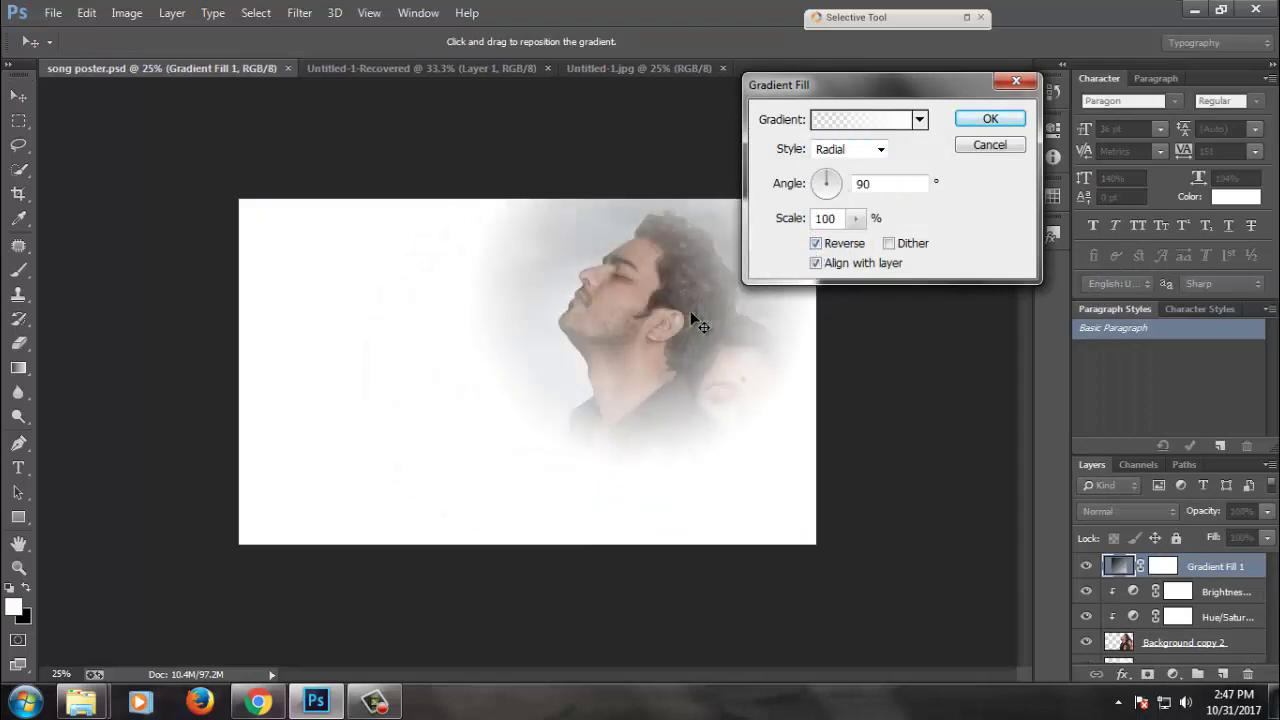
left_click(840, 243)
- Set both gradient colour stops to black in the Gradient Editor
left_click(862, 119)
left_click(814, 404)
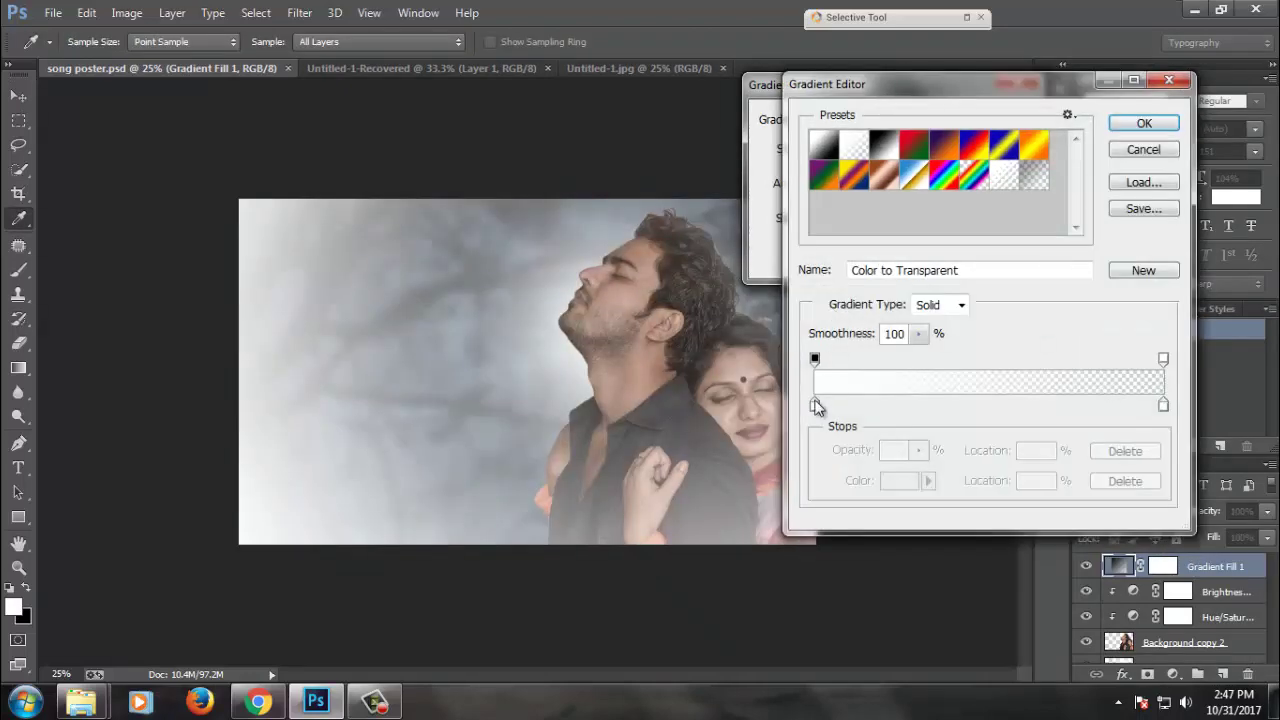
left_click(895, 481)
left_click_drag(886, 460, 736, 518)
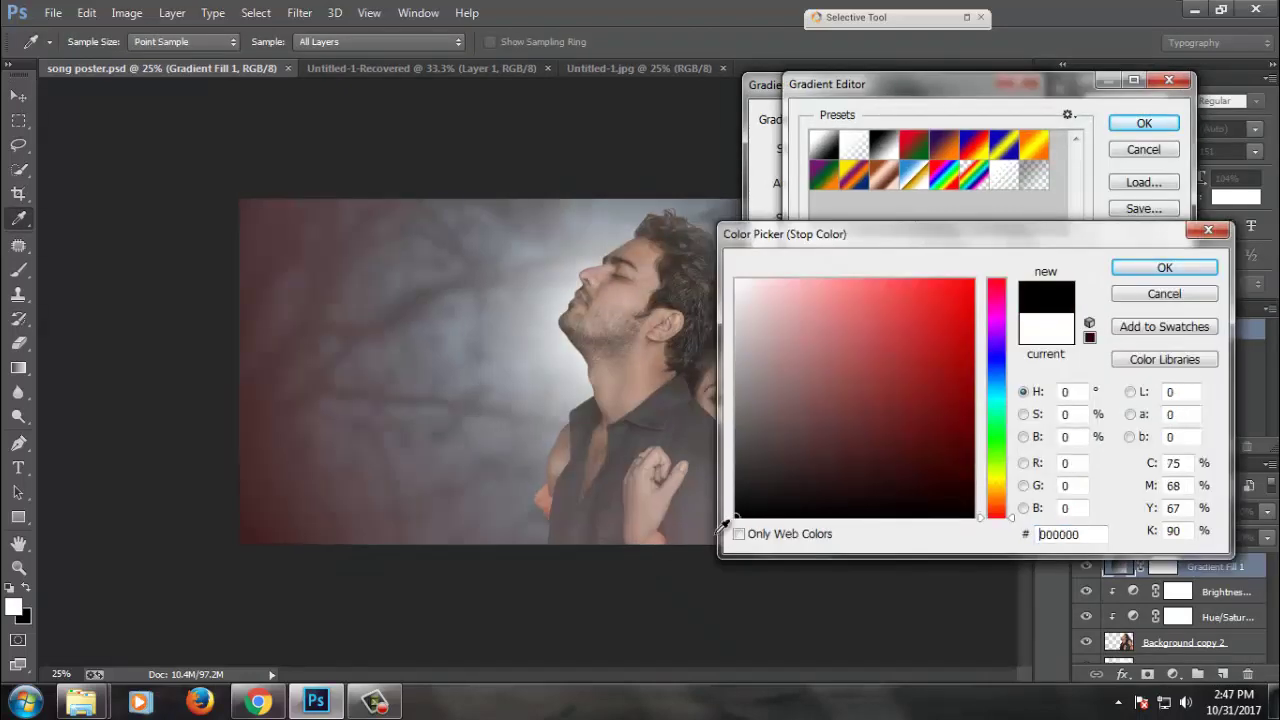
left_click(1165, 268)
left_click(1162, 405)
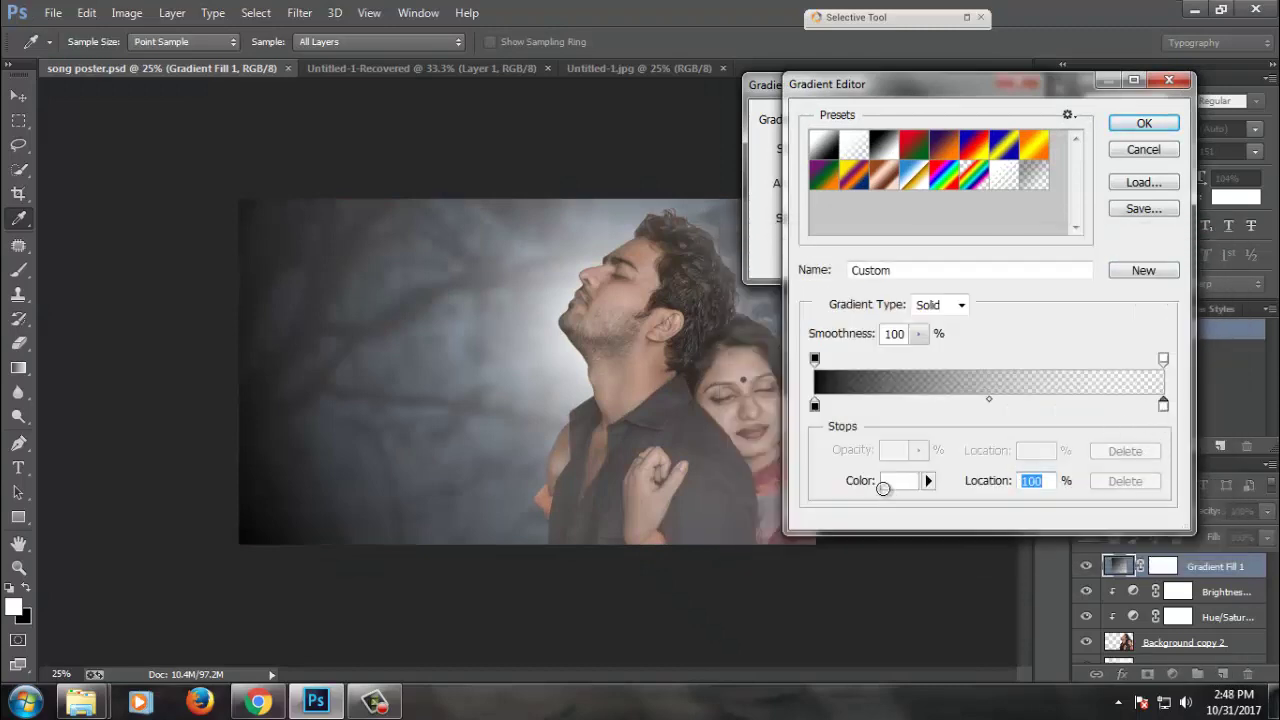
left_click(895, 481)
left_click_drag(800, 470, 666, 563)
left_click(1189, 266)
left_click(1165, 705)
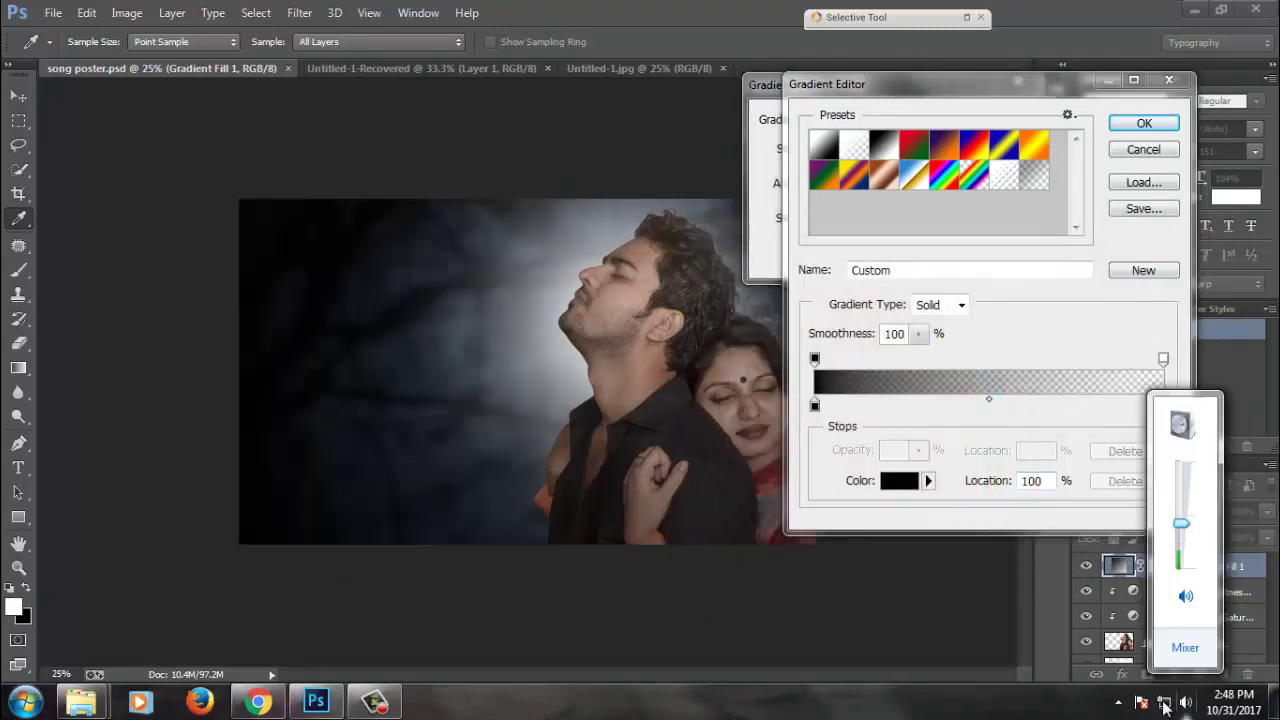
left_click(1045, 299)
left_click(1144, 123)
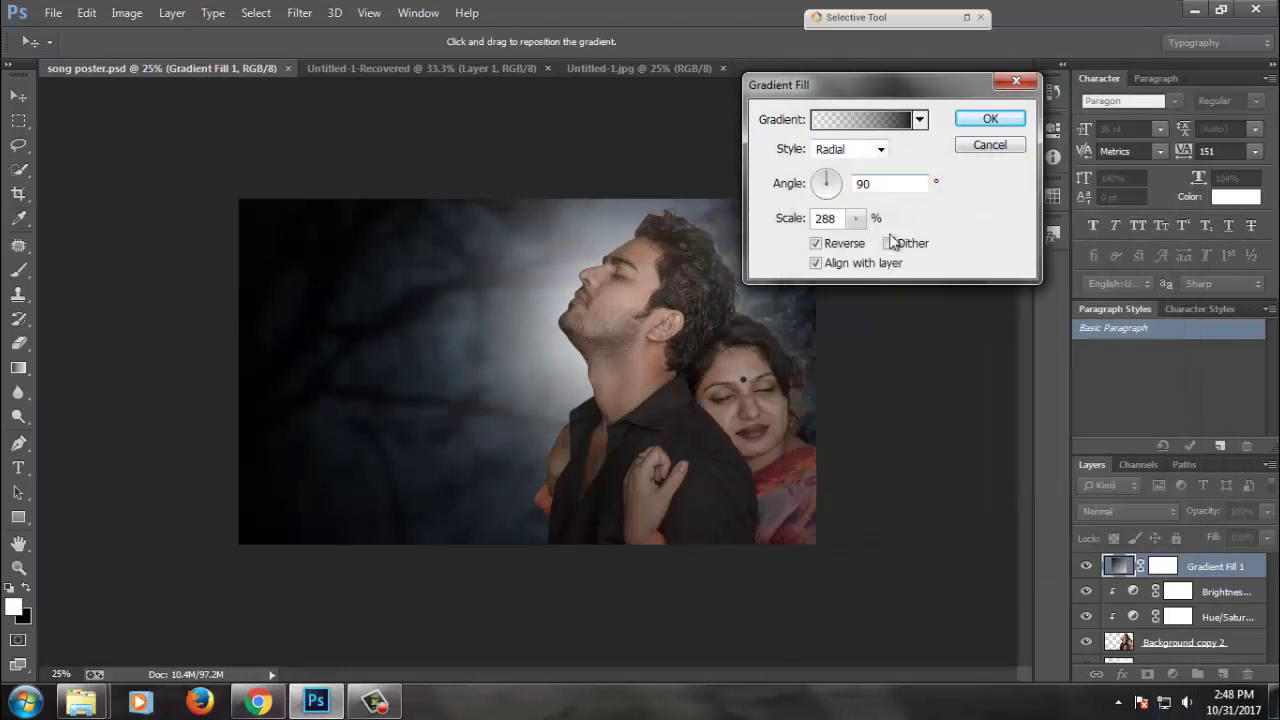
- Set the gradient scale to 525%, apply it, and rasterize the pasted flowers layer
left_click_drag(856, 220, 880, 246)
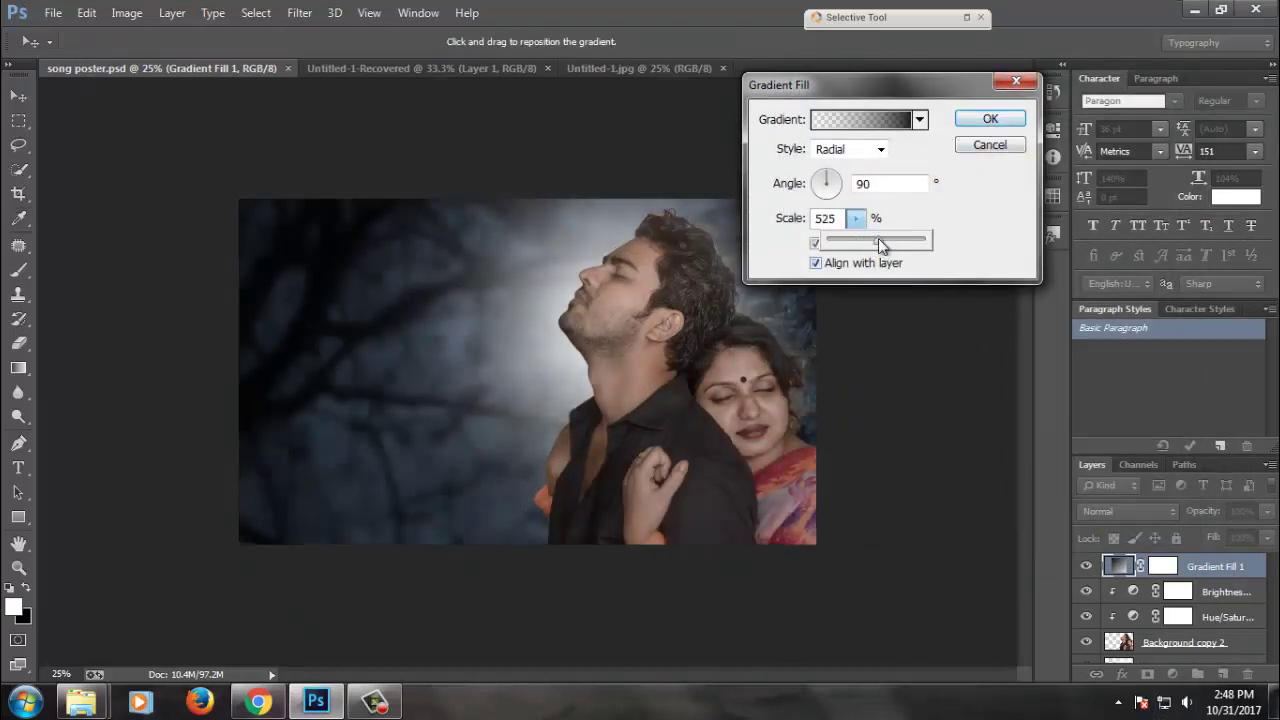
left_click(988, 120)
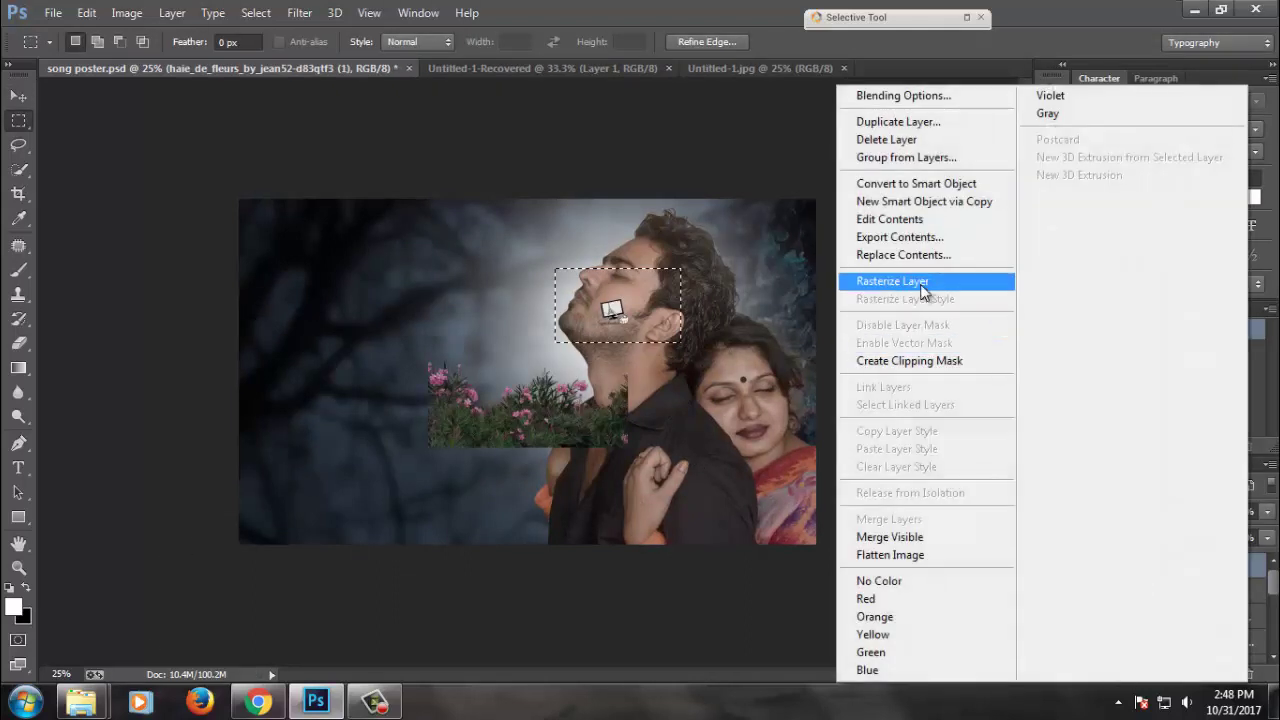
left_click(892, 281)
- Enlarge the flowers to about 375% and move them to the poster's bottom edge
key("ctrl+d")
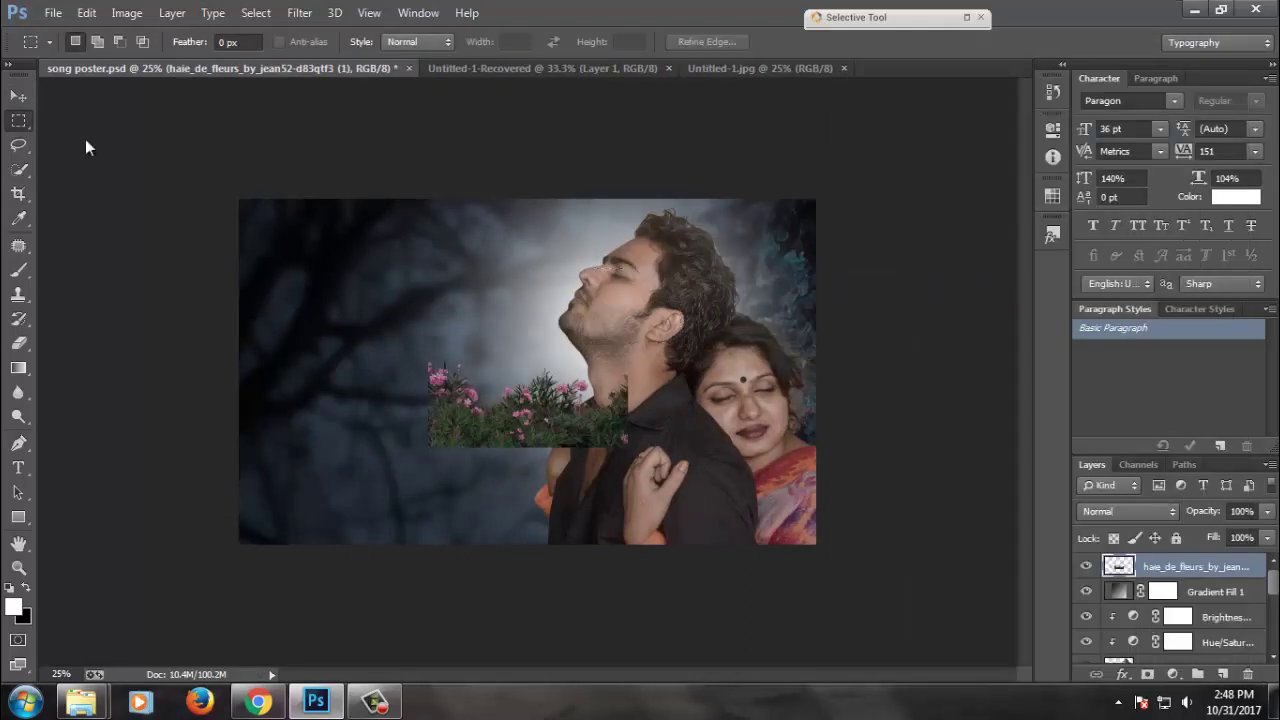
left_click(17, 94)
key("ctrl+t")
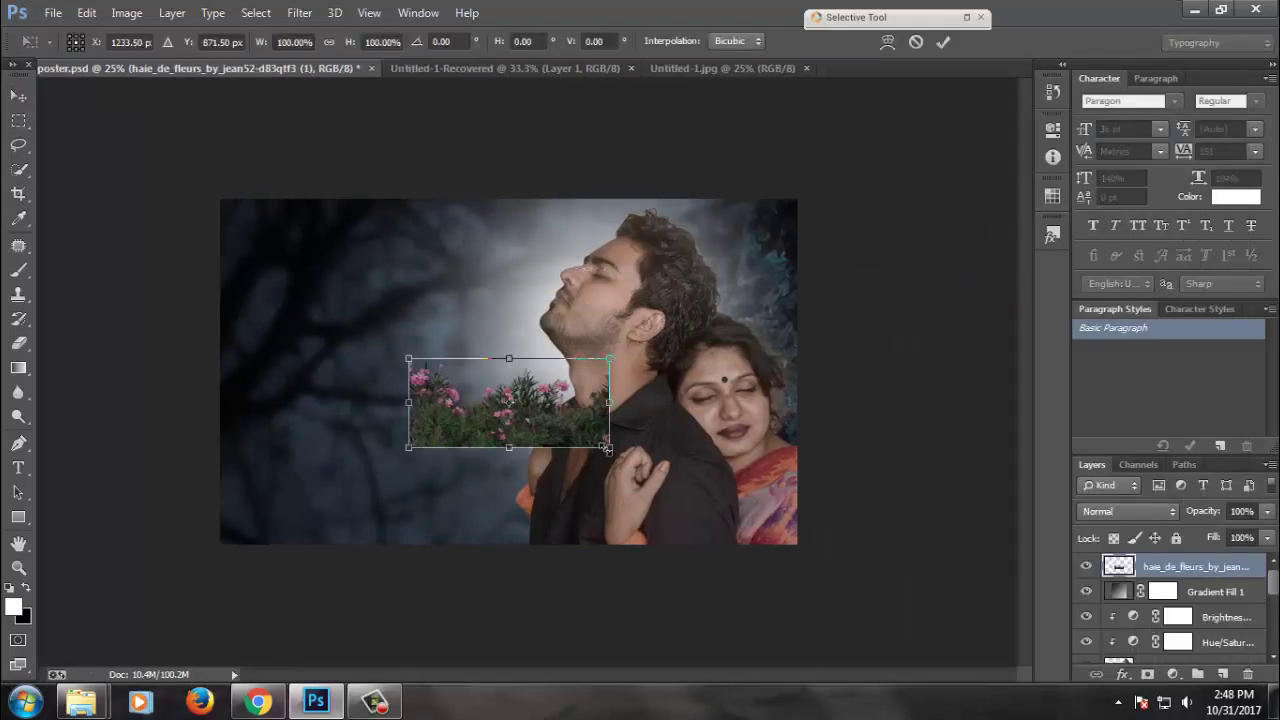
left_click_drag(608, 444, 890, 548)
left_click_drag(695, 520, 760, 625)
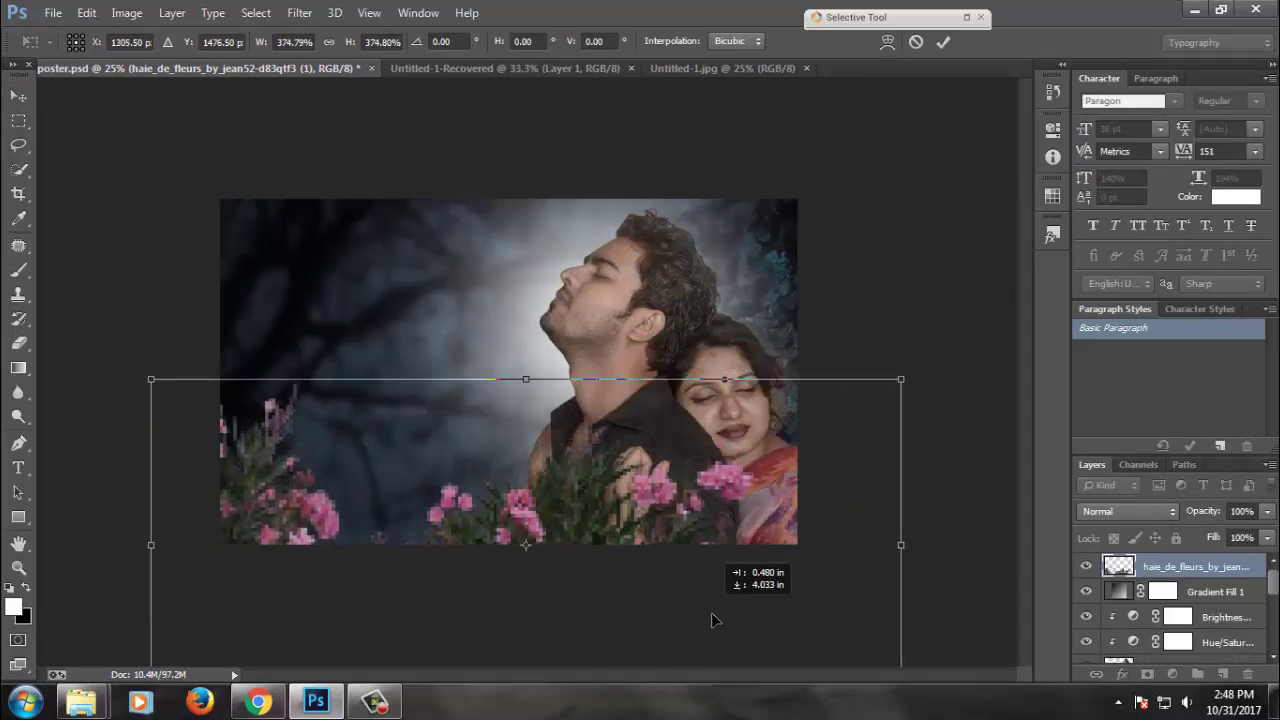
key("Return")
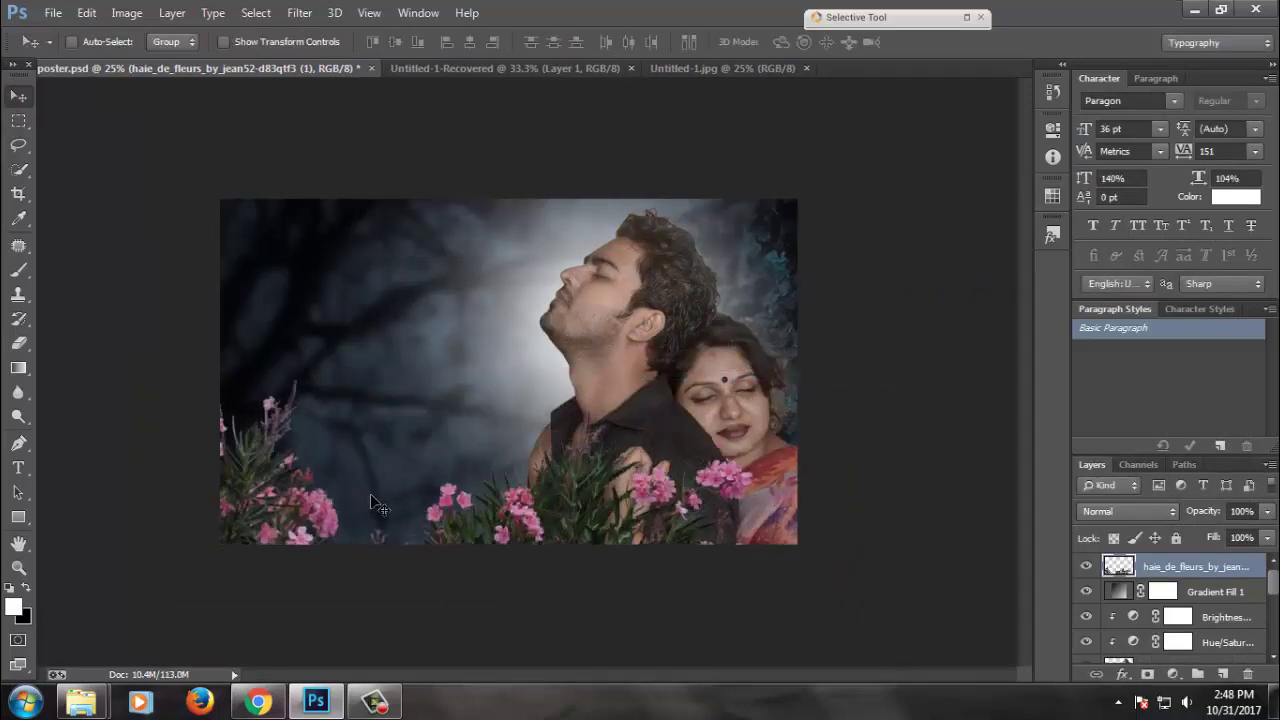
left_click_drag(505, 528, 532, 552)
- Flip the flowers horizontally and commit the transform
key("ctrl+t")
right_click(576, 506)
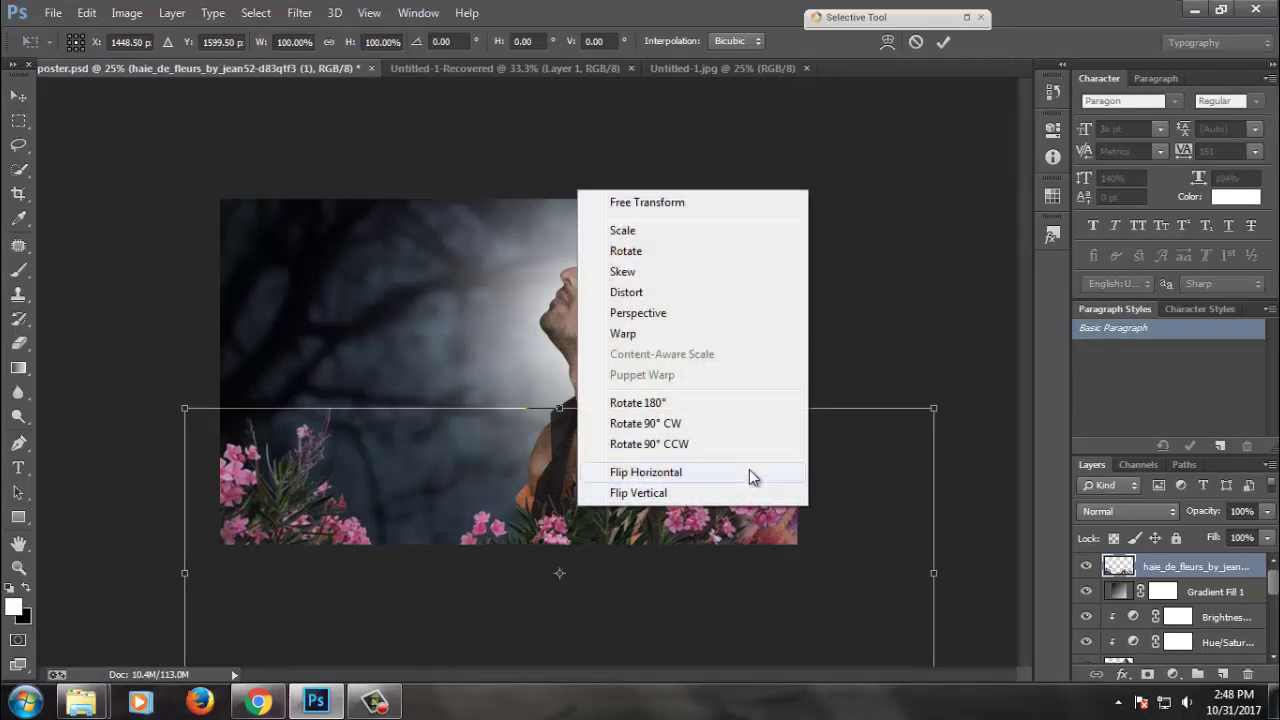
left_click(749, 472)
mouse_move(756, 541)
left_mouse_down()
mouse_move(650, 555)
mouse_move(650, 528)
left_mouse_up()
key("ctrl+z")
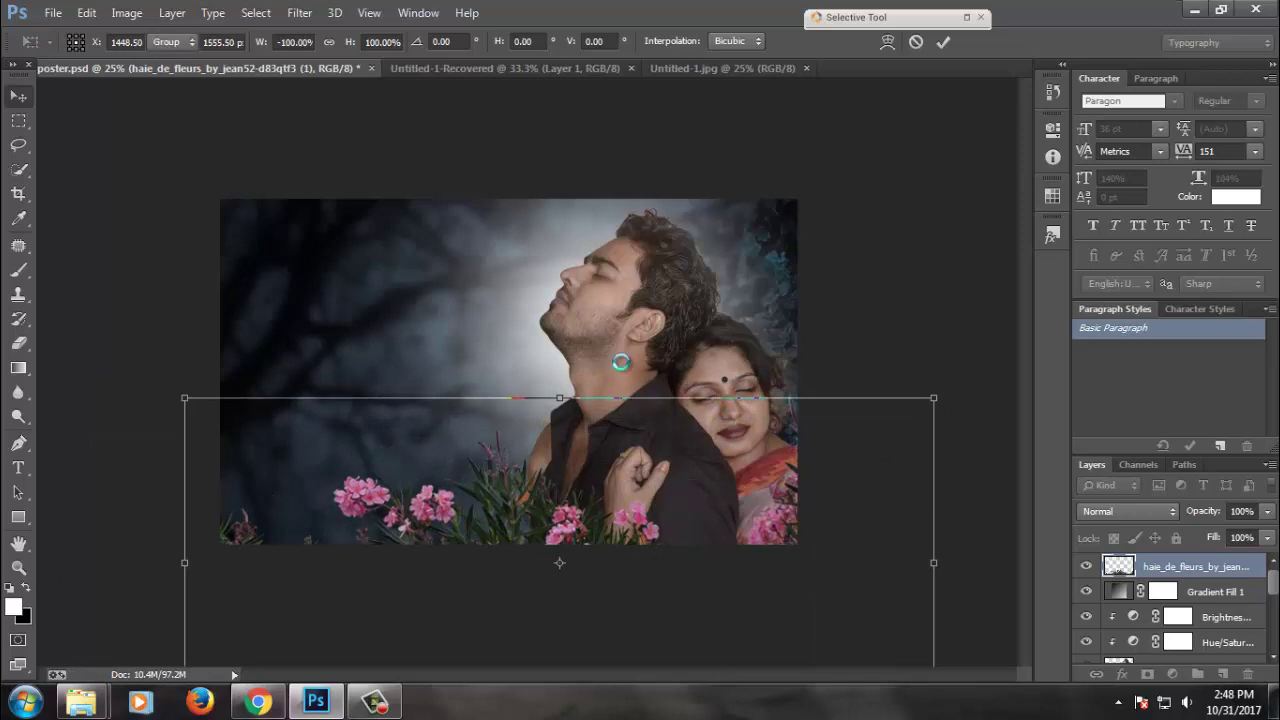
left_click(14, 100)
- Darken the flowers with a Brightness/Contrast layer at −41 and save
left_click(1173, 674)
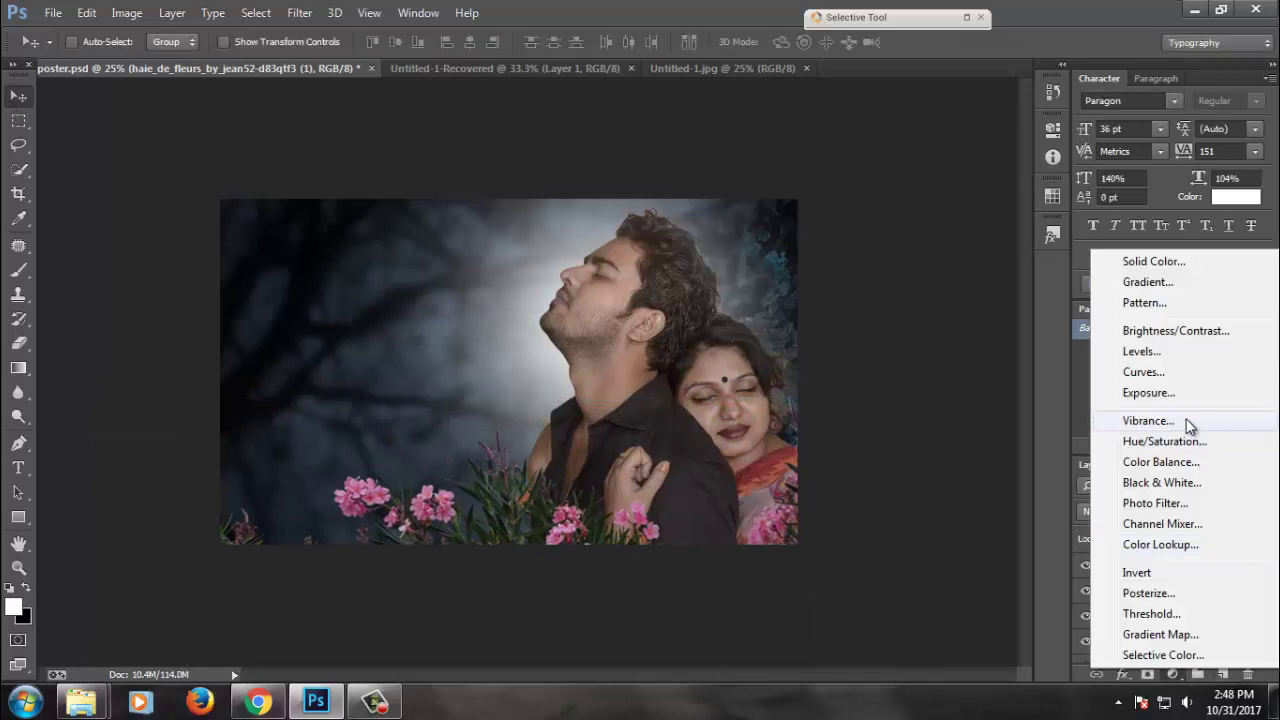
left_click(1170, 331)
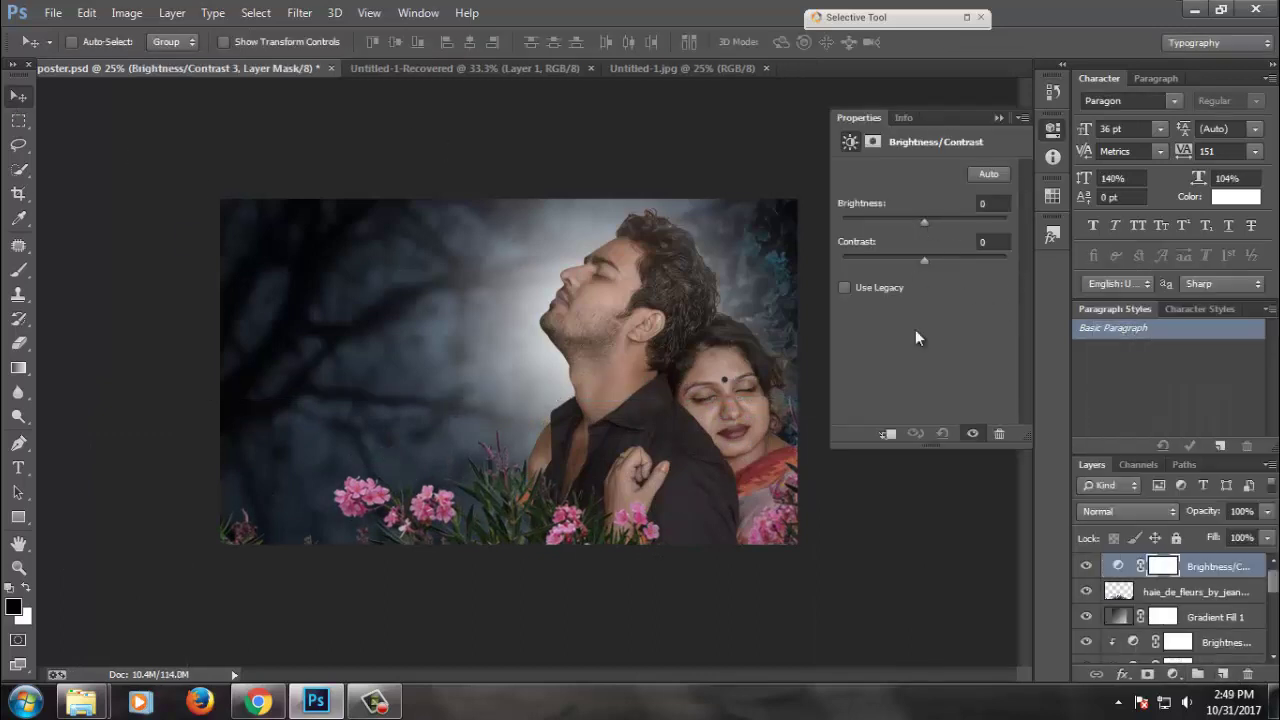
left_click_drag(913, 221, 902, 222)
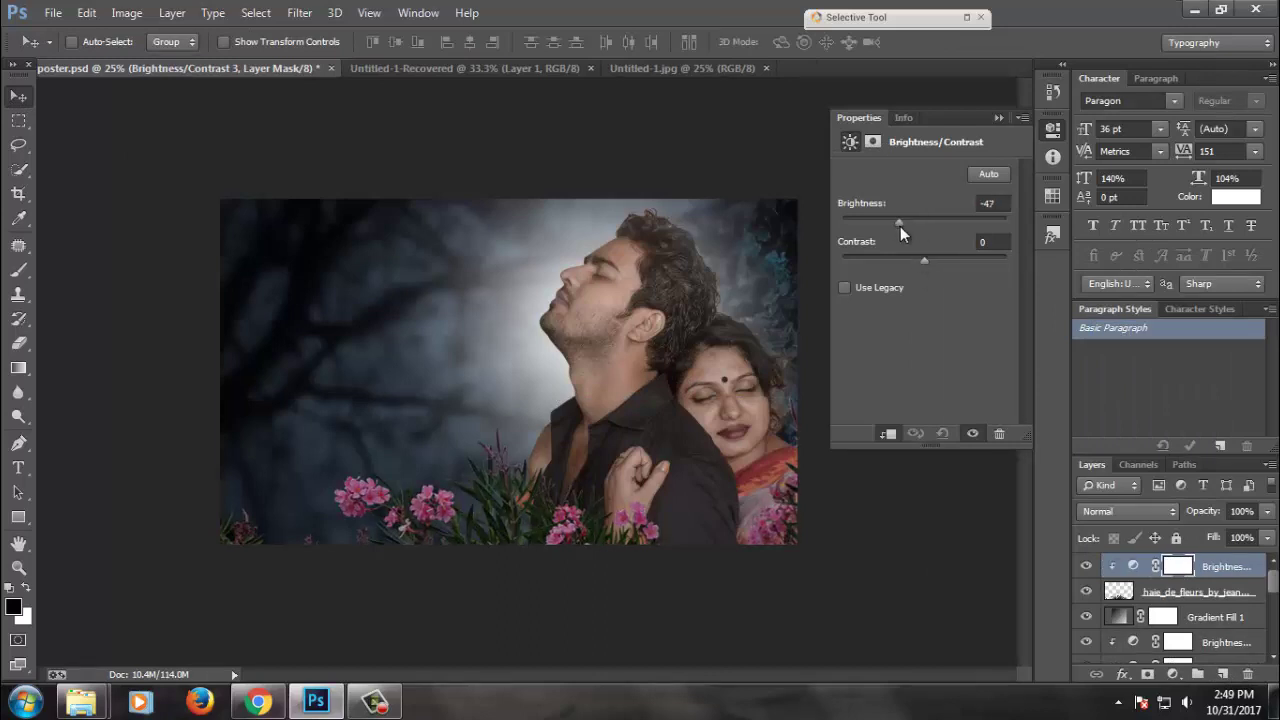
left_click(1029, 168)
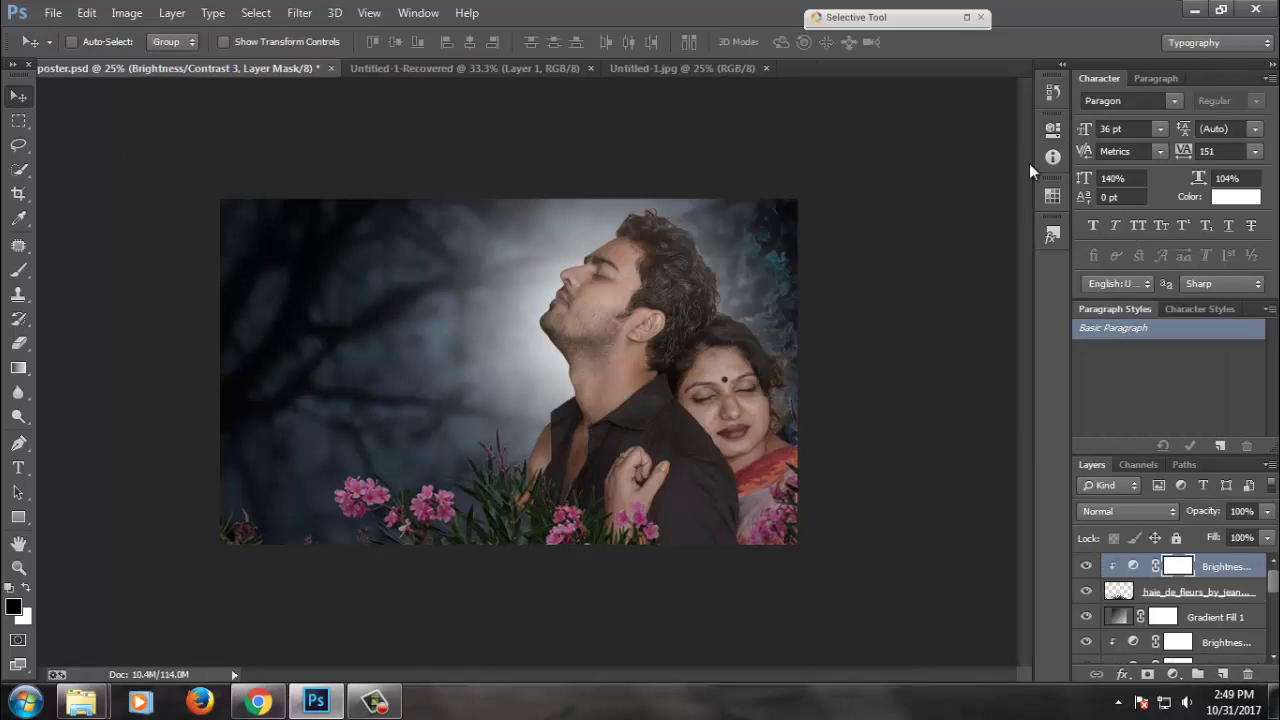
key("ctrl+s")
- Desaturate the flowers with a Hue/Saturation layer at Saturation −48 and save
left_click(1173, 674)
left_click(1153, 449)
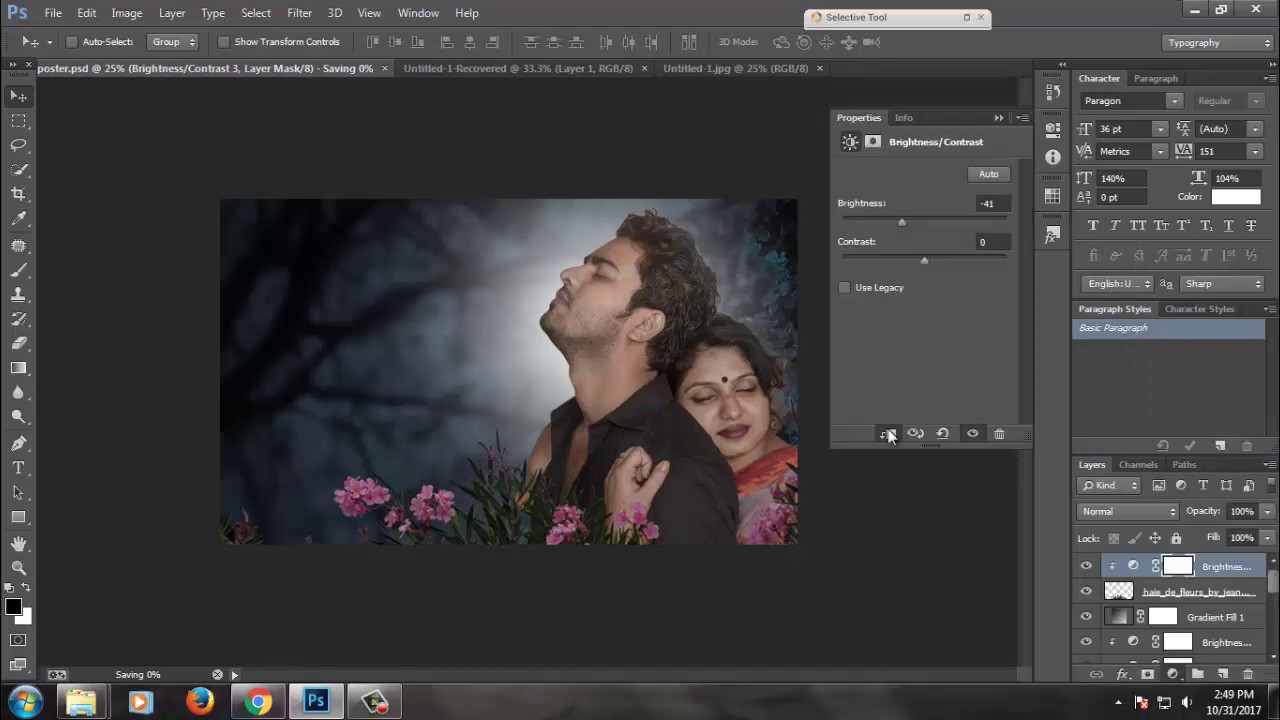
left_click_drag(922, 282, 885, 284)
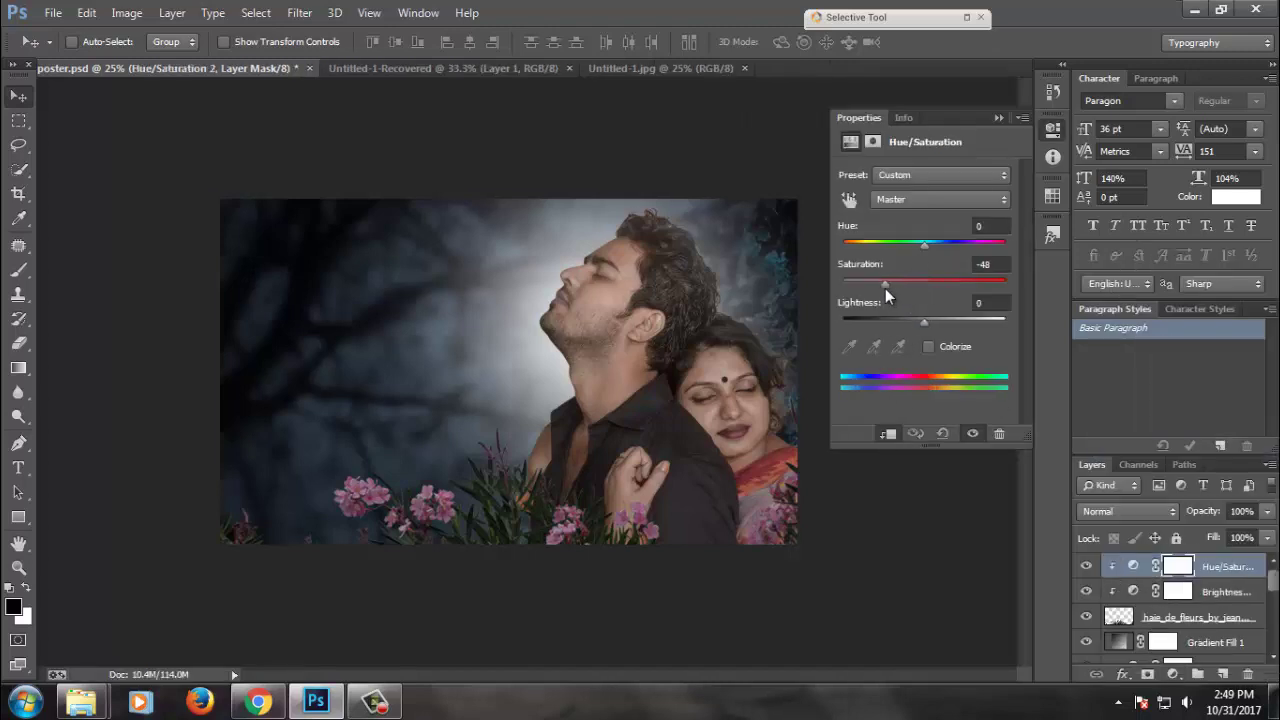
left_click(1010, 165)
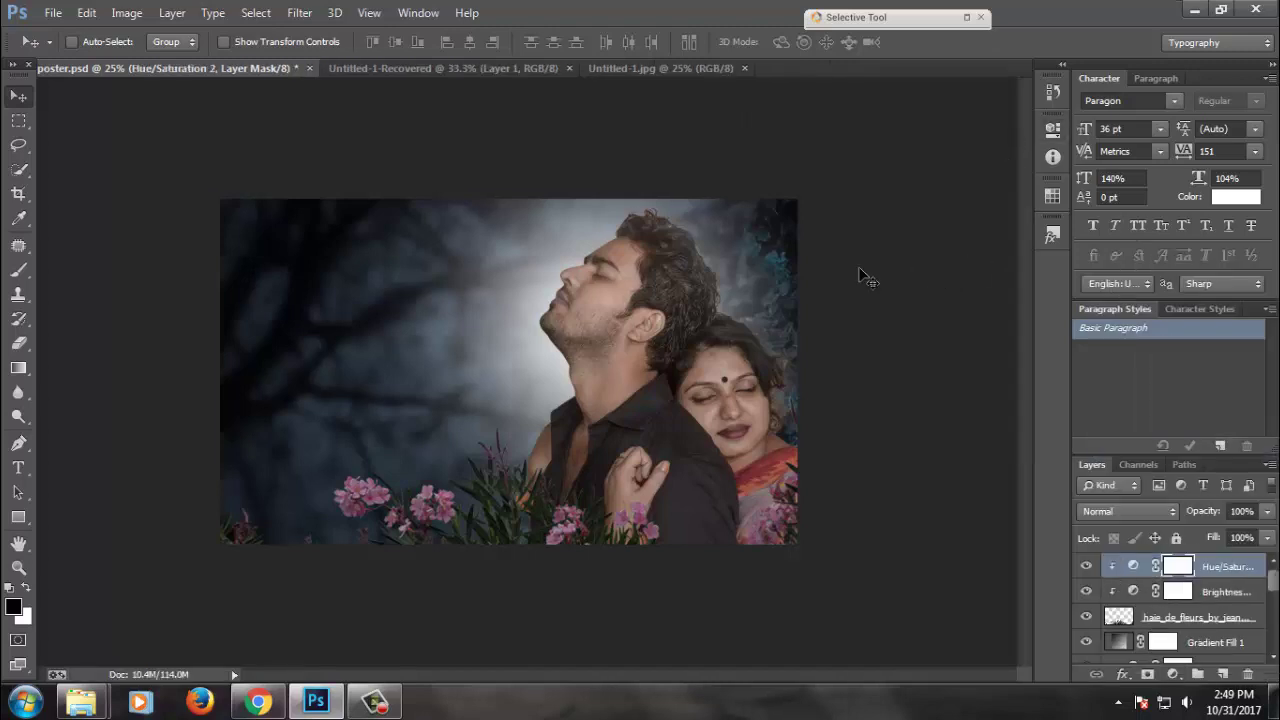
key("ctrl+s")
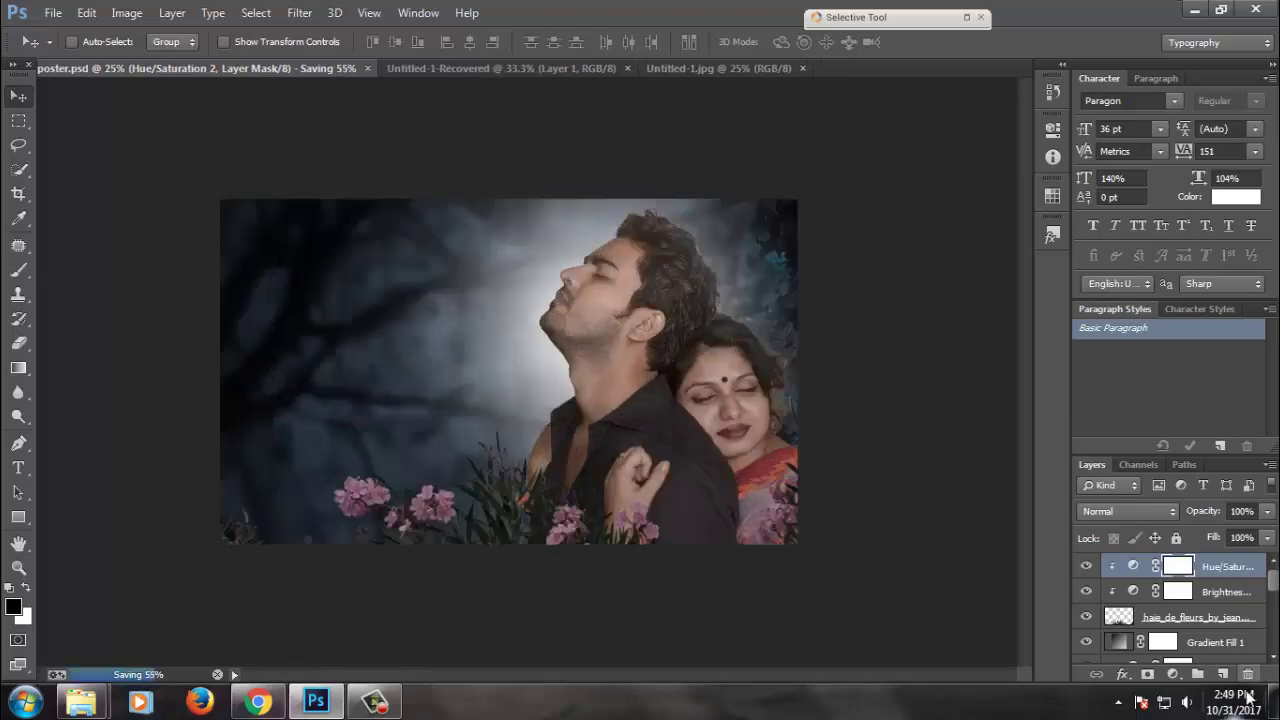
- Add a second Gradient Fill layer with both colour stops set to black (000000)
left_click(1173, 673)
left_click(1150, 282)
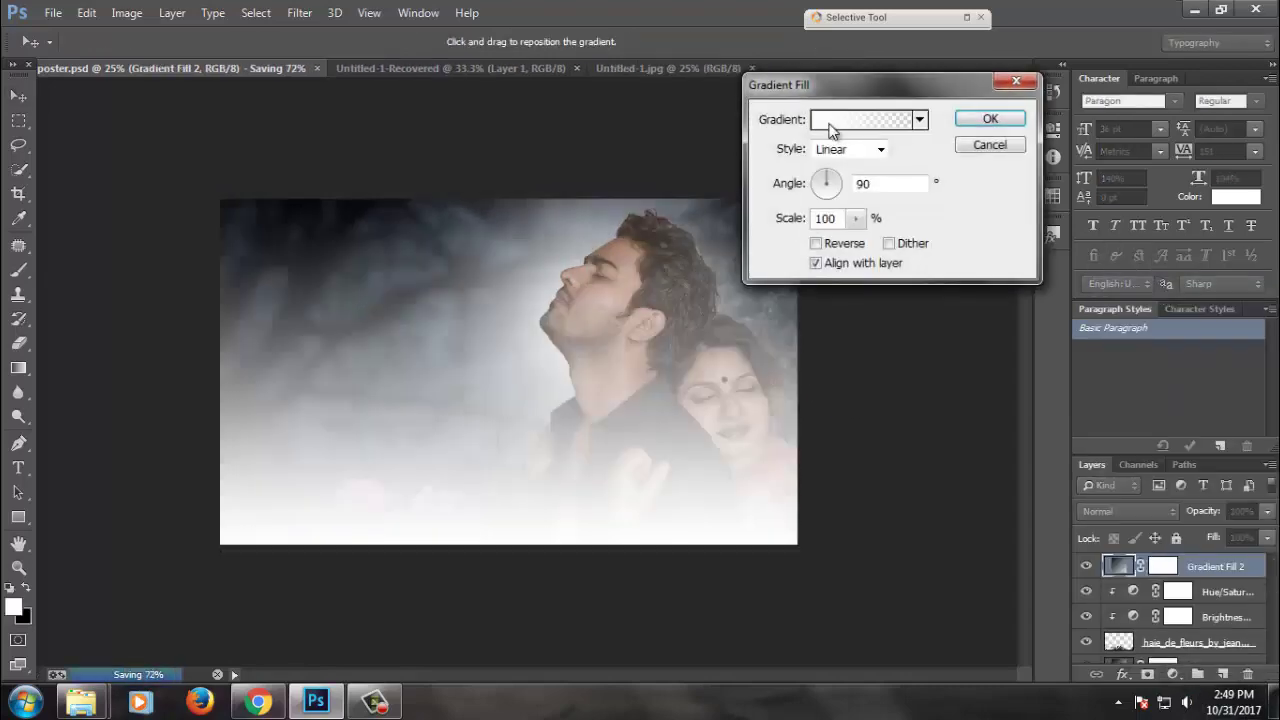
left_click(830, 120)
left_click(818, 404)
left_click(894, 482)
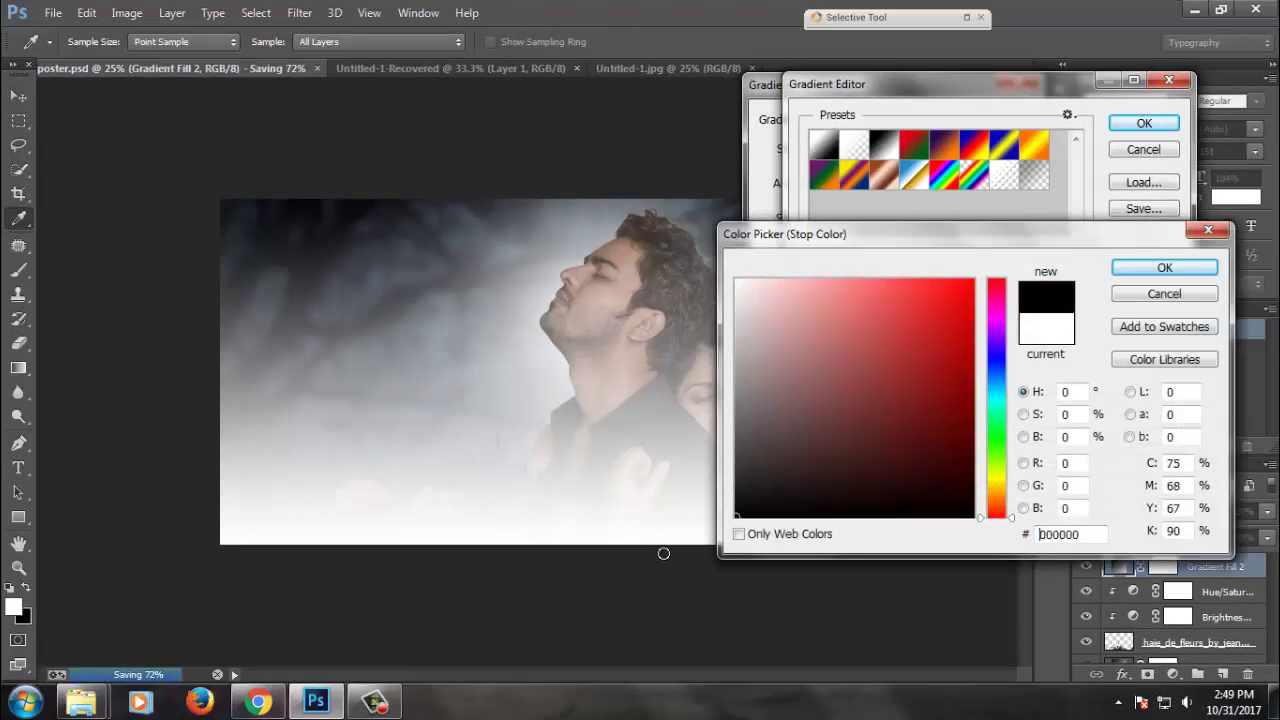
left_click(1164, 267)
left_click(1163, 404)
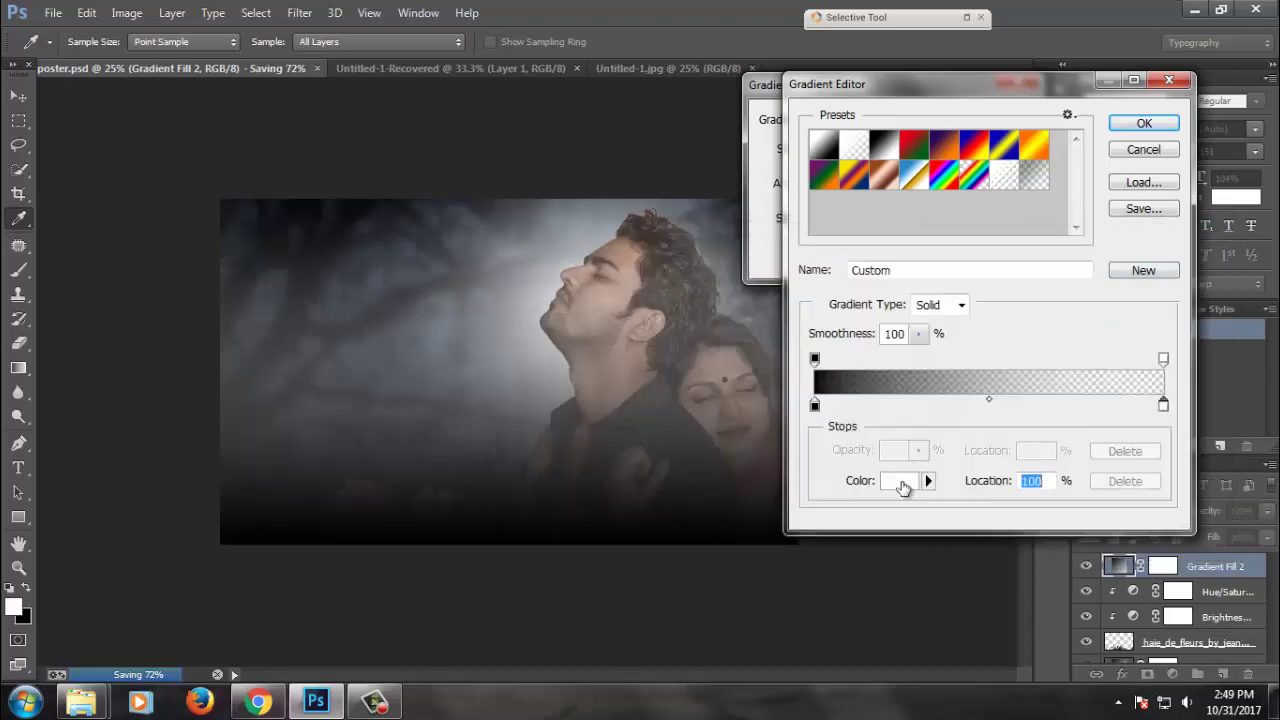
left_click(900, 482)
type("000000")
left_click(1190, 266)
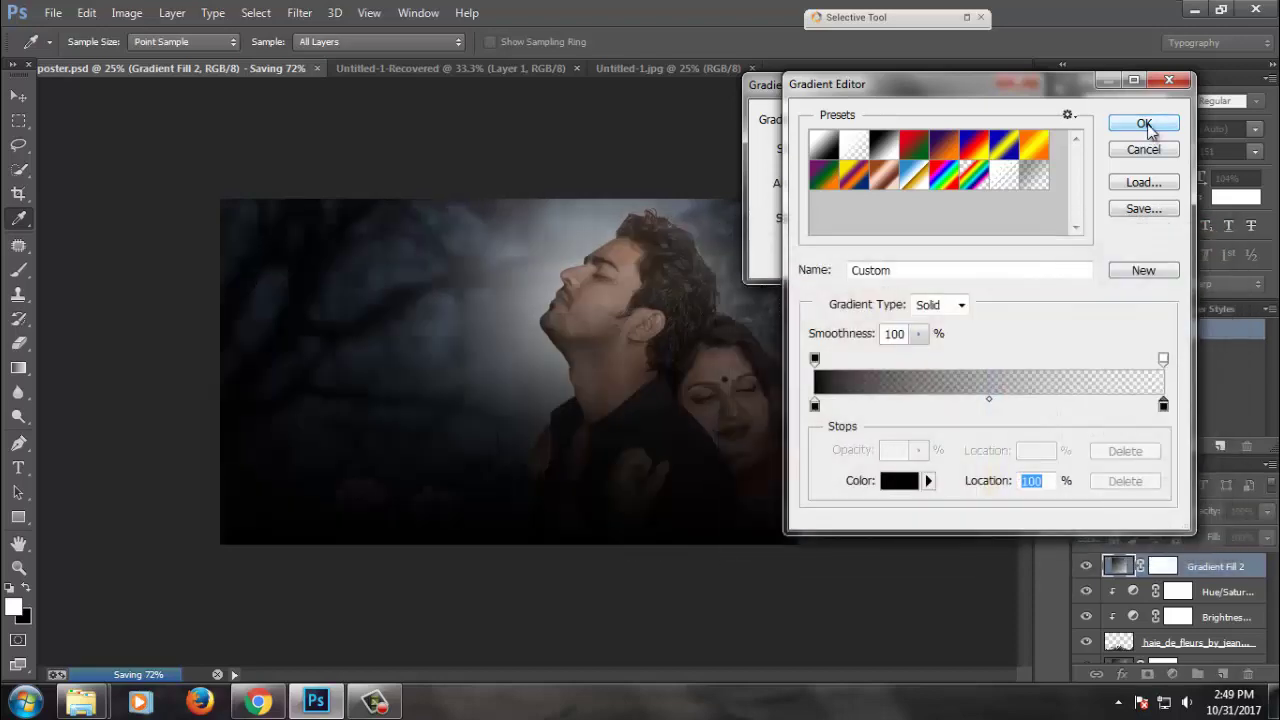
left_click(1144, 124)
left_click(857, 149)
- Make the gradient radial and reversed, centred on the couple, at scale 496
left_click(840, 183)
left_click(816, 243)
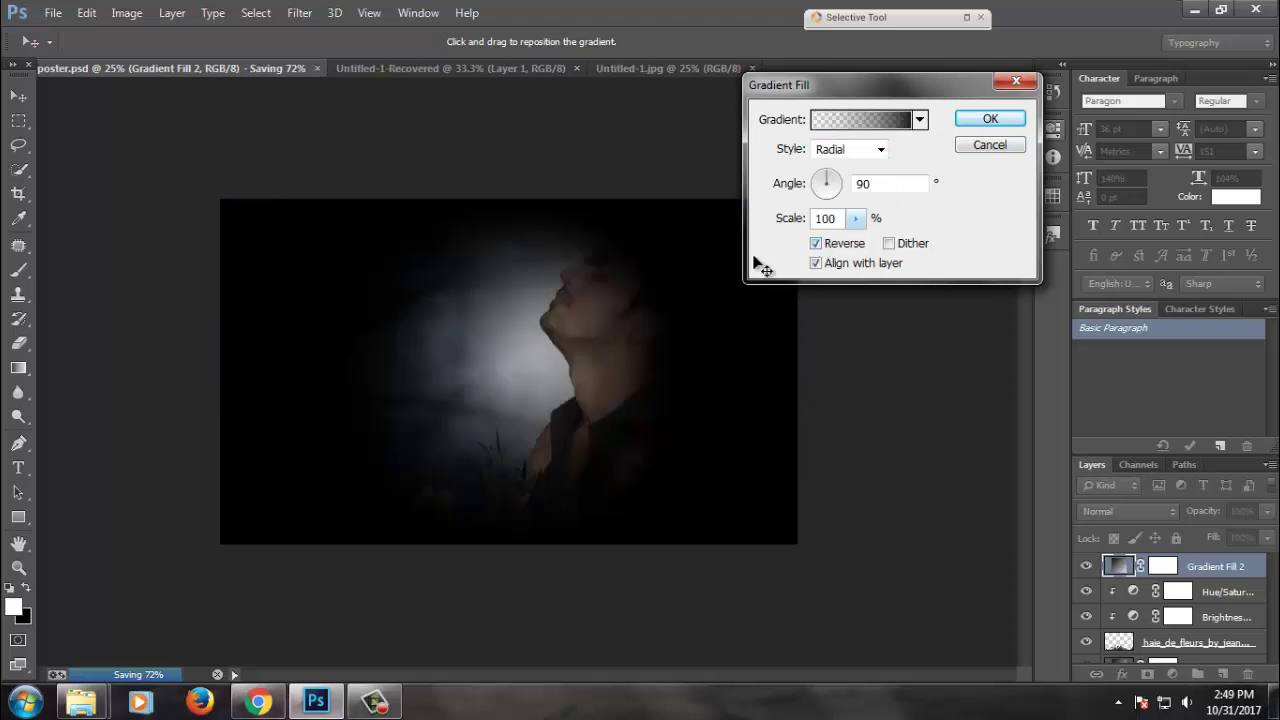
left_click_drag(760, 268, 642, 323)
left_click(855, 218)
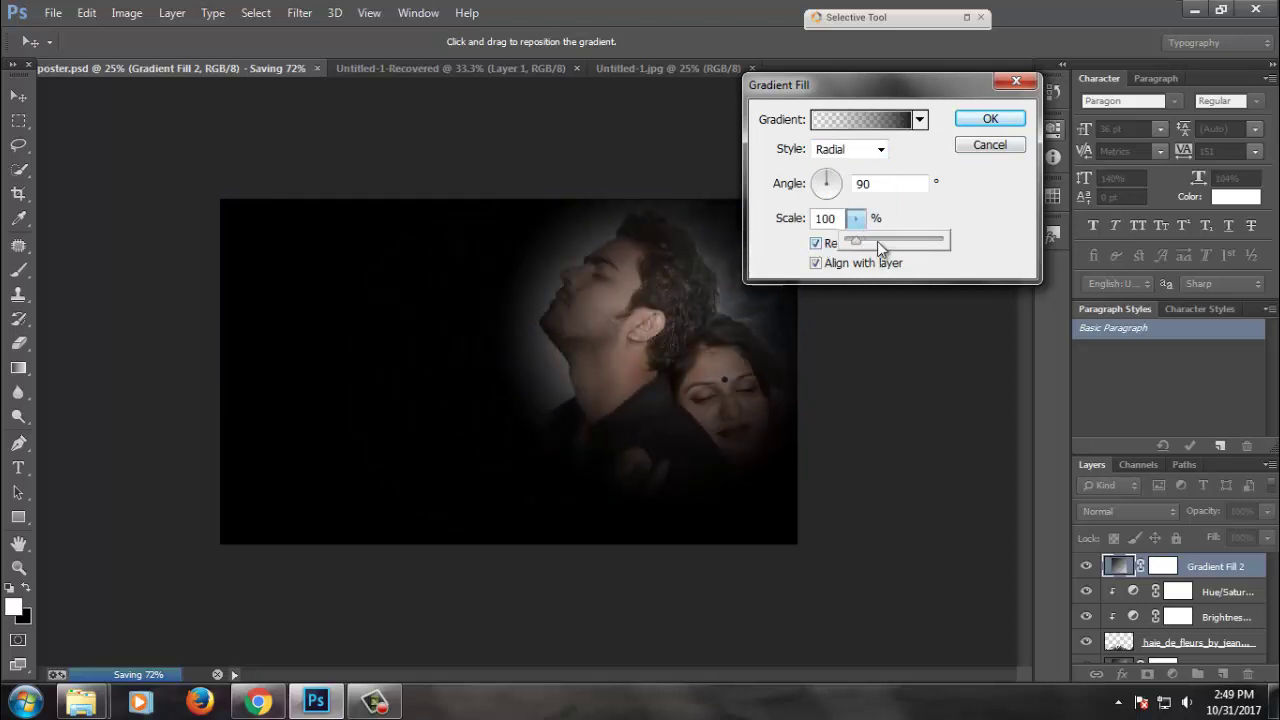
left_click_drag(880, 248, 902, 248)
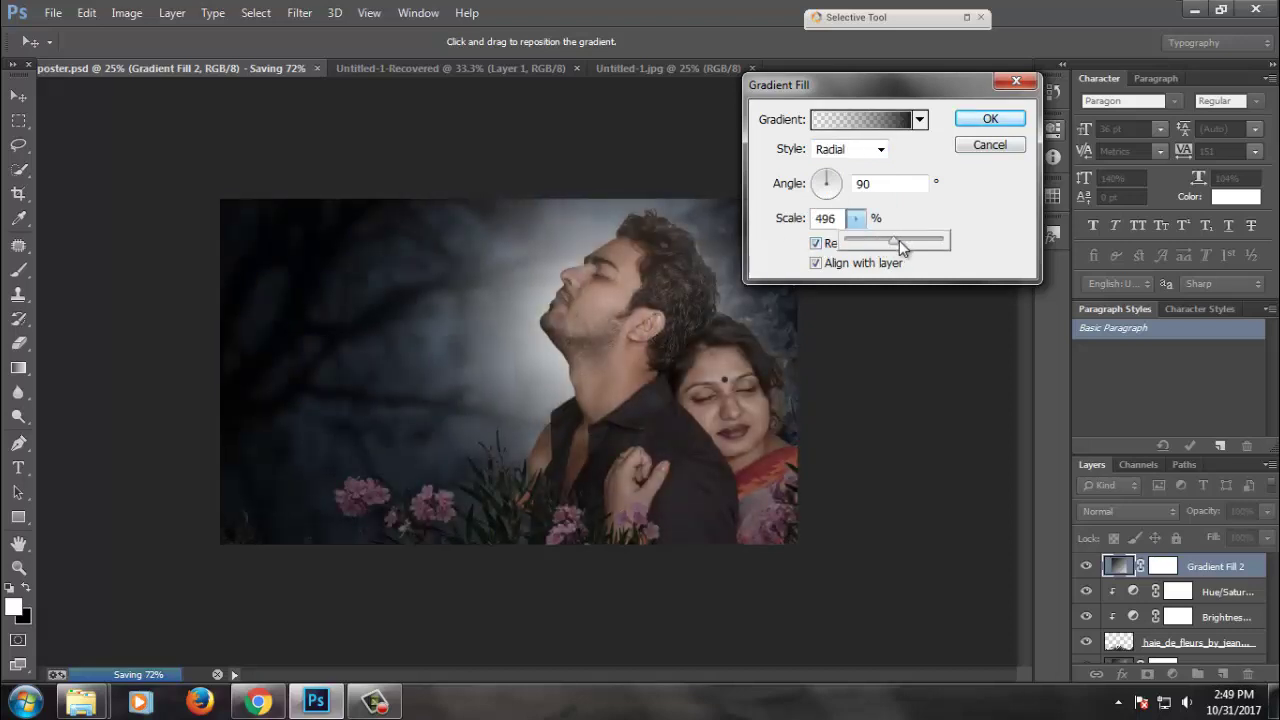
left_click(990, 118)
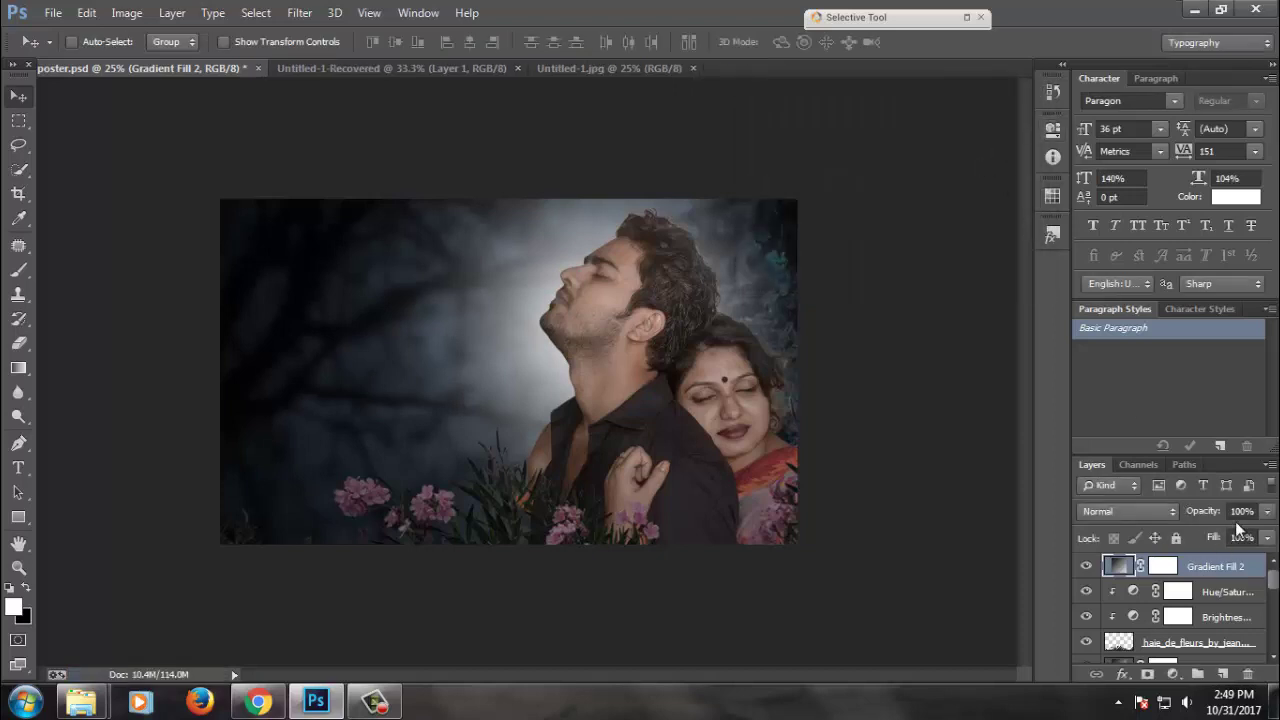
- Paint black on the vignette mask's left side with a 1400 brush, 47% opacity, 56% flow
key("b")
left_click(1165, 566)
key("x")
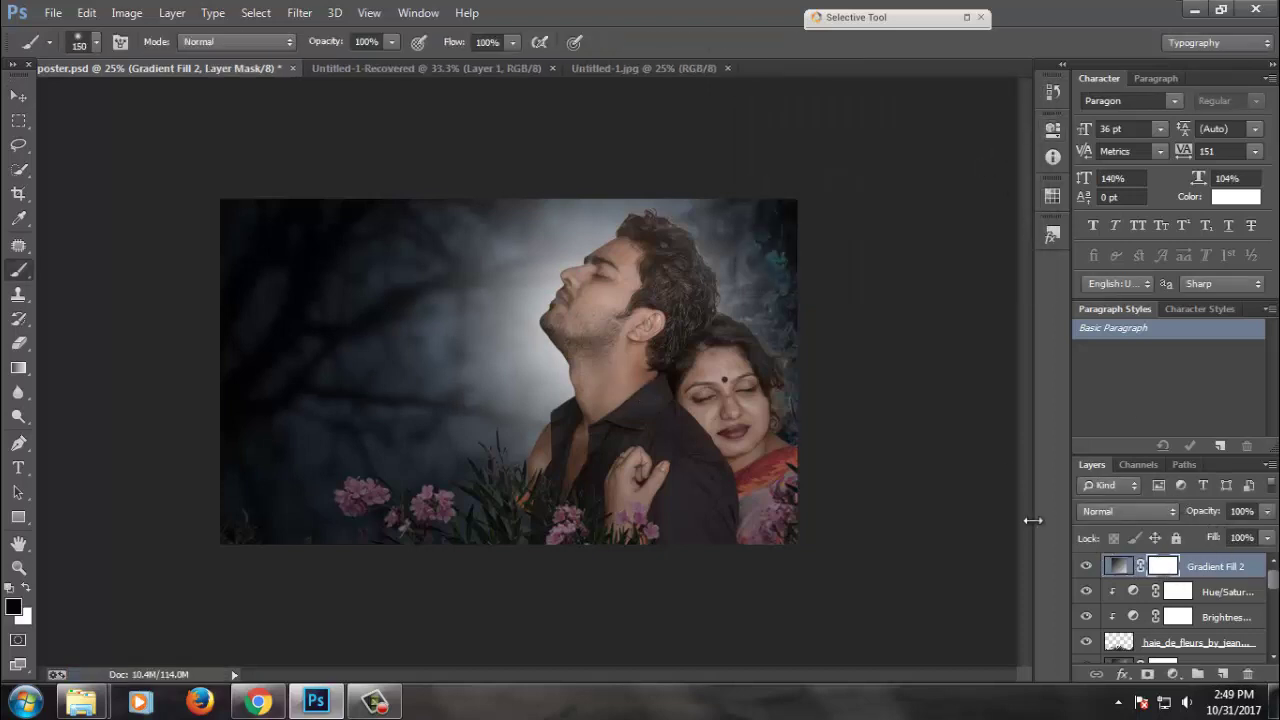
key("bracketright")
key("bracketright")
key("bracketright")
left_click_drag(391, 42, 341, 66)
left_click_drag(512, 42, 466, 59)
mouse_move(240, 305)
left_mouse_down()
mouse_move(380, 471)
mouse_move(686, 386)
mouse_move(643, 286)
left_mouse_up()
- Save the poster and select the Background copy 2 layer
left_click(18, 95)
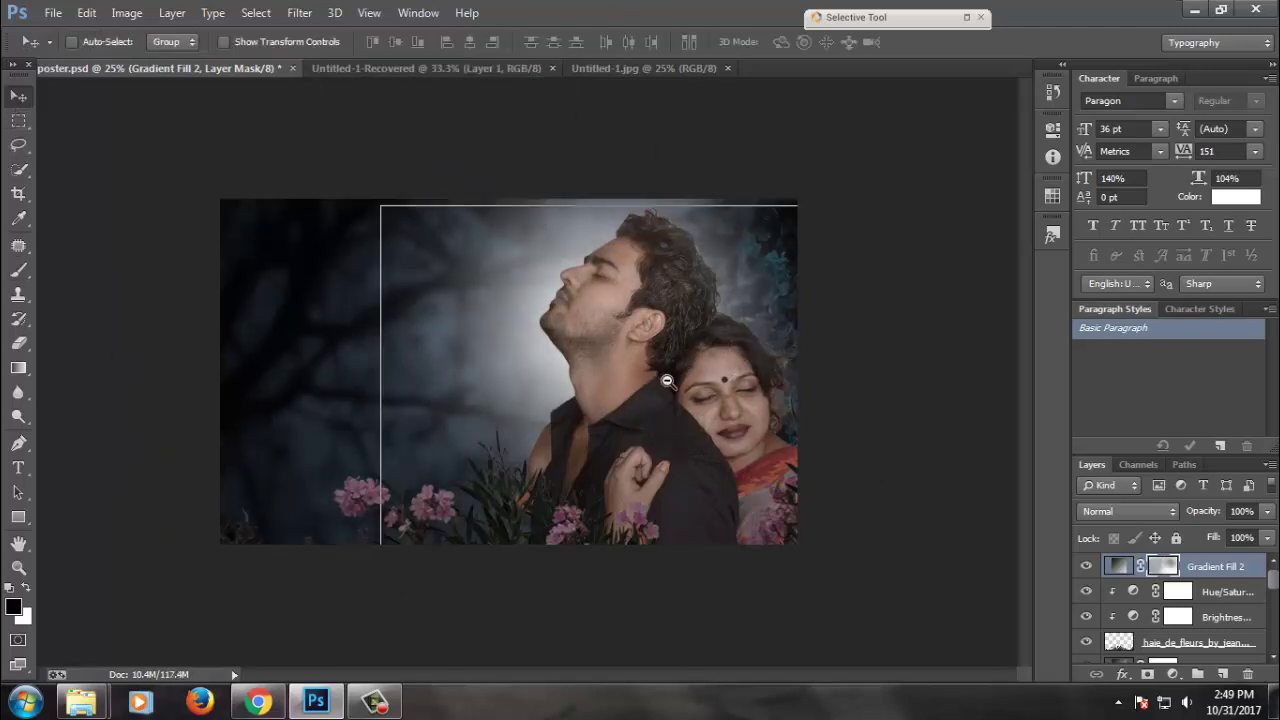
key("ctrl+s")
scroll(1183, 596, "down", 1)
scroll(1183, 596, "down", 2)
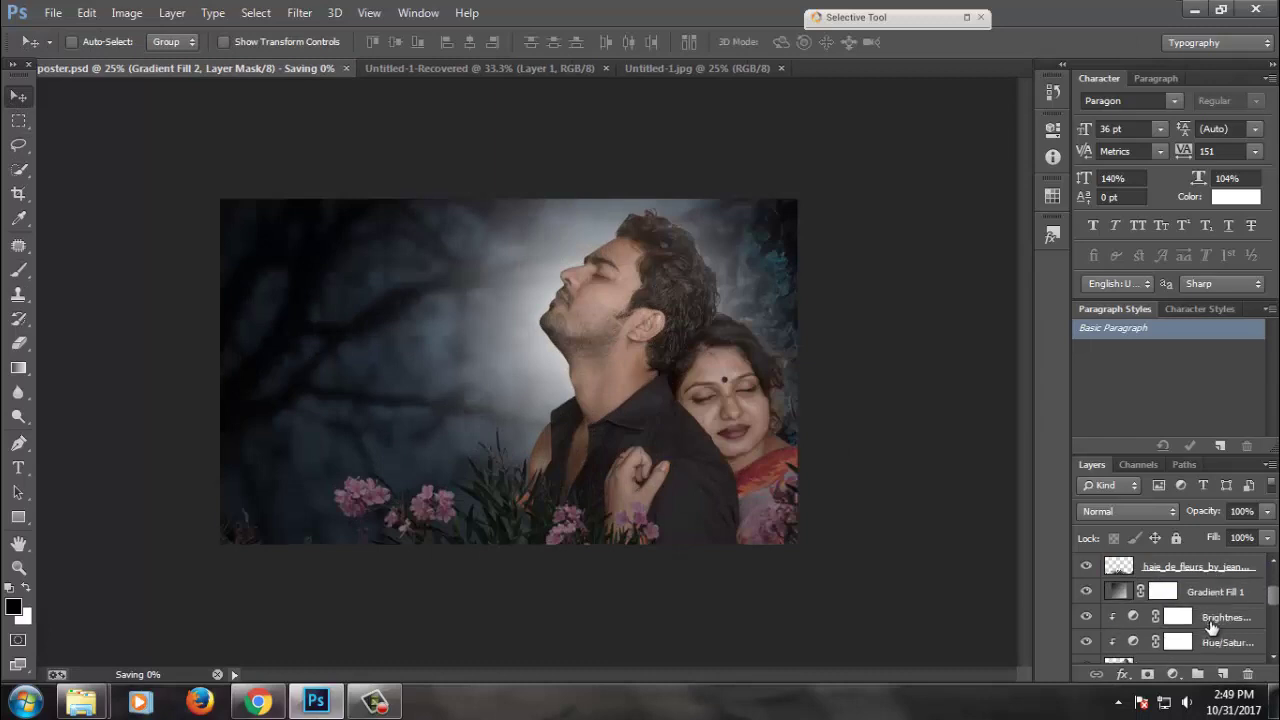
scroll(1175, 610, "down", 1)
left_click(1168, 617)
- Add a Color Balance layer with midtones nudged slightly toward red and other sliders at 0
left_click(1174, 679)
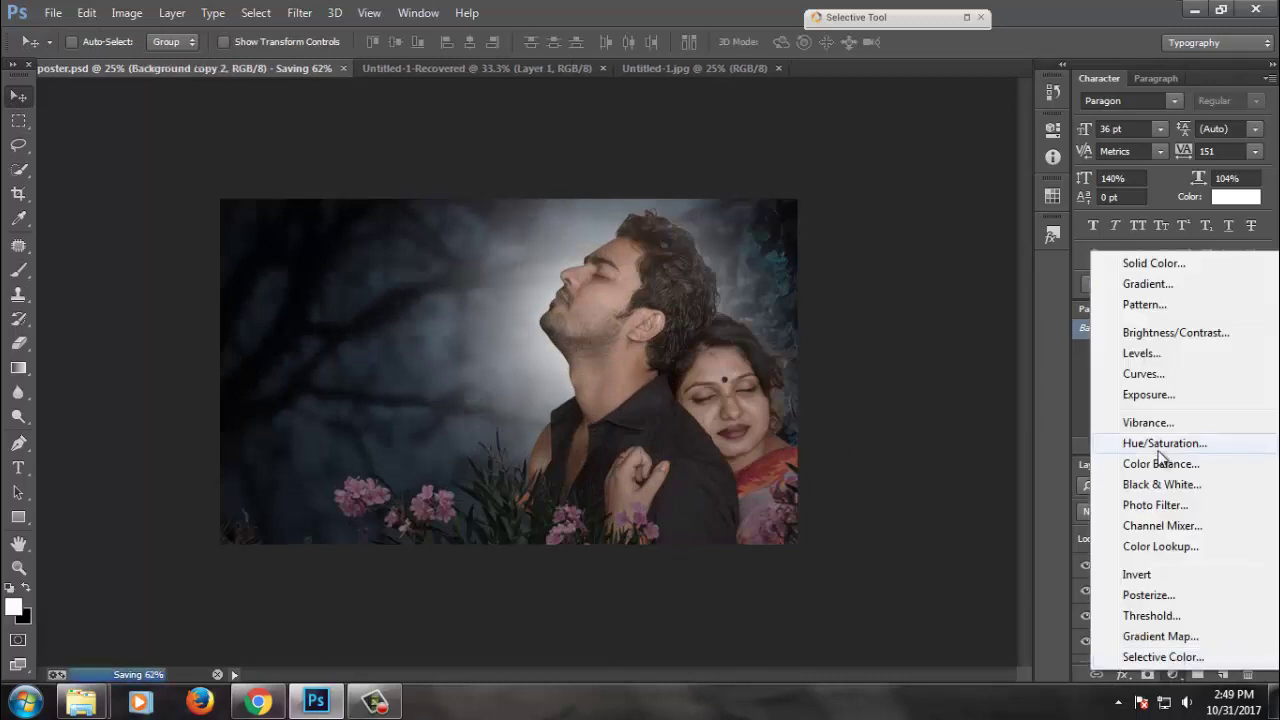
left_click(1154, 465)
left_click_drag(902, 281, 892, 251)
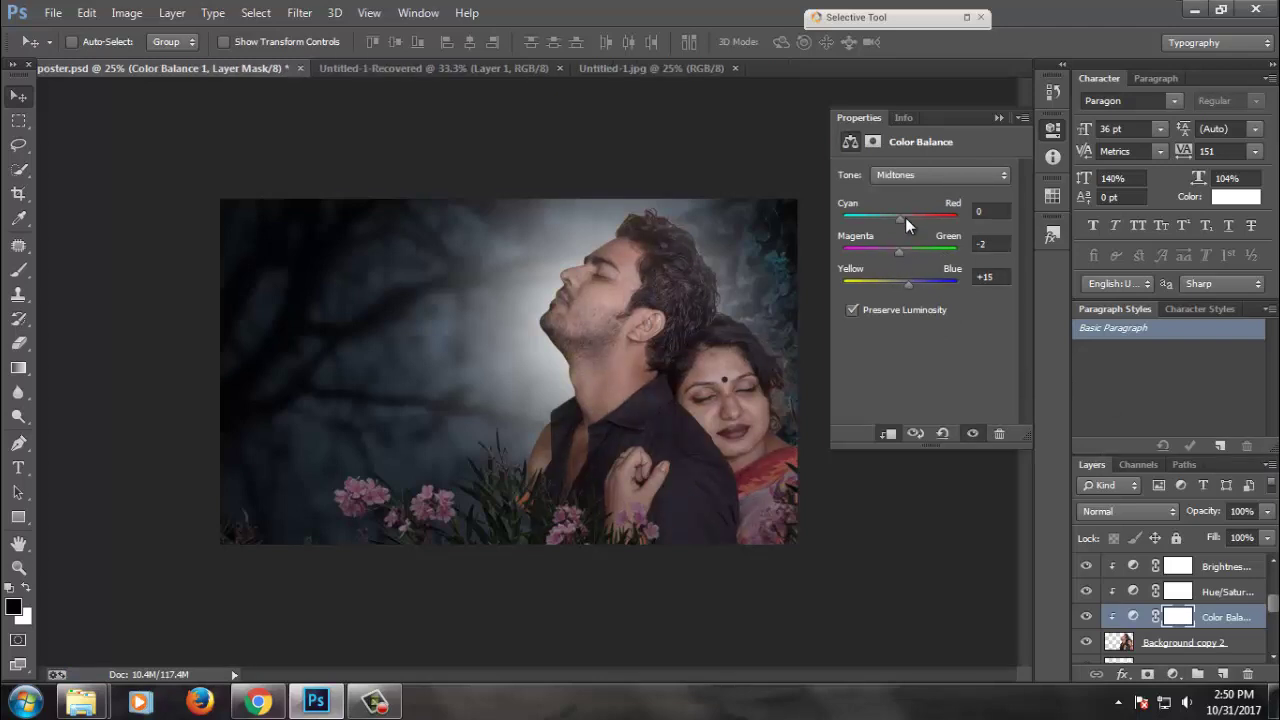
left_click_drag(905, 217, 904, 224)
left_click_drag(899, 282, 901, 282)
double_click(990, 211)
type("0")
double_click(990, 277)
type("0")
double_click(990, 244)
type("0")
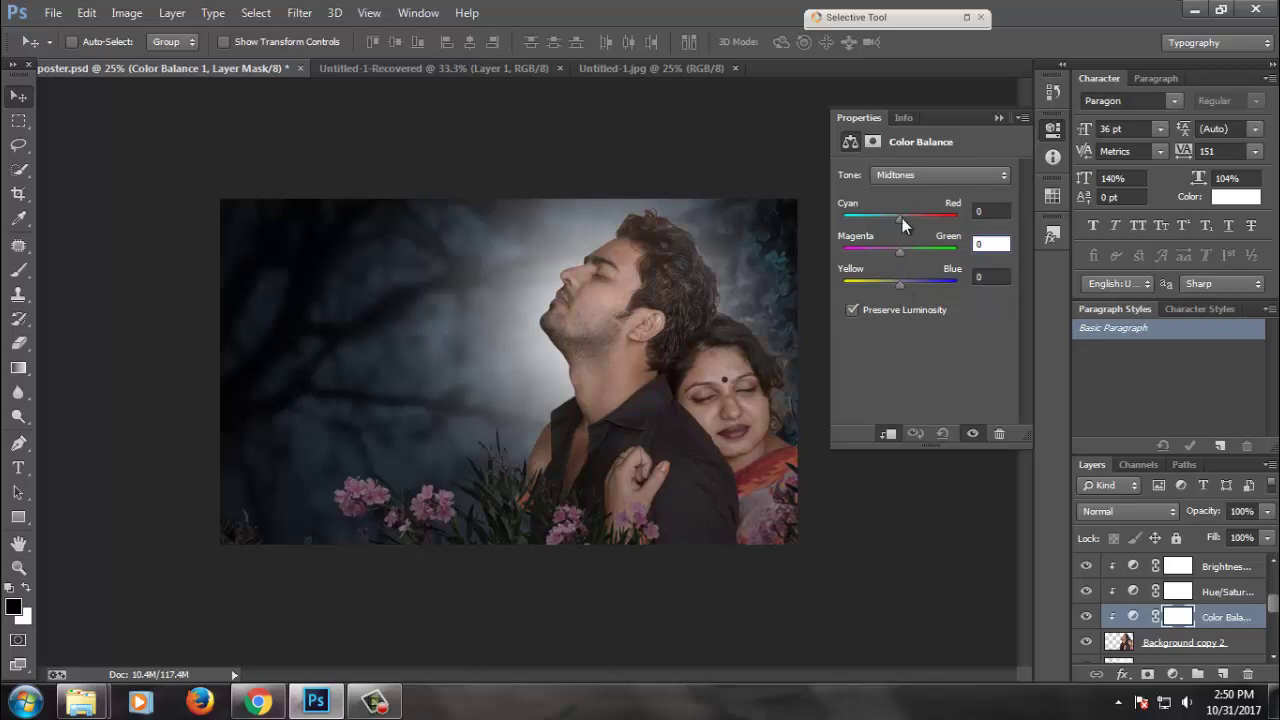
left_click_drag(902, 218, 904, 217)
left_click(997, 118)
- Add a Selective Color layer that reduces Black in the Reds to -23
left_click(1173, 673)
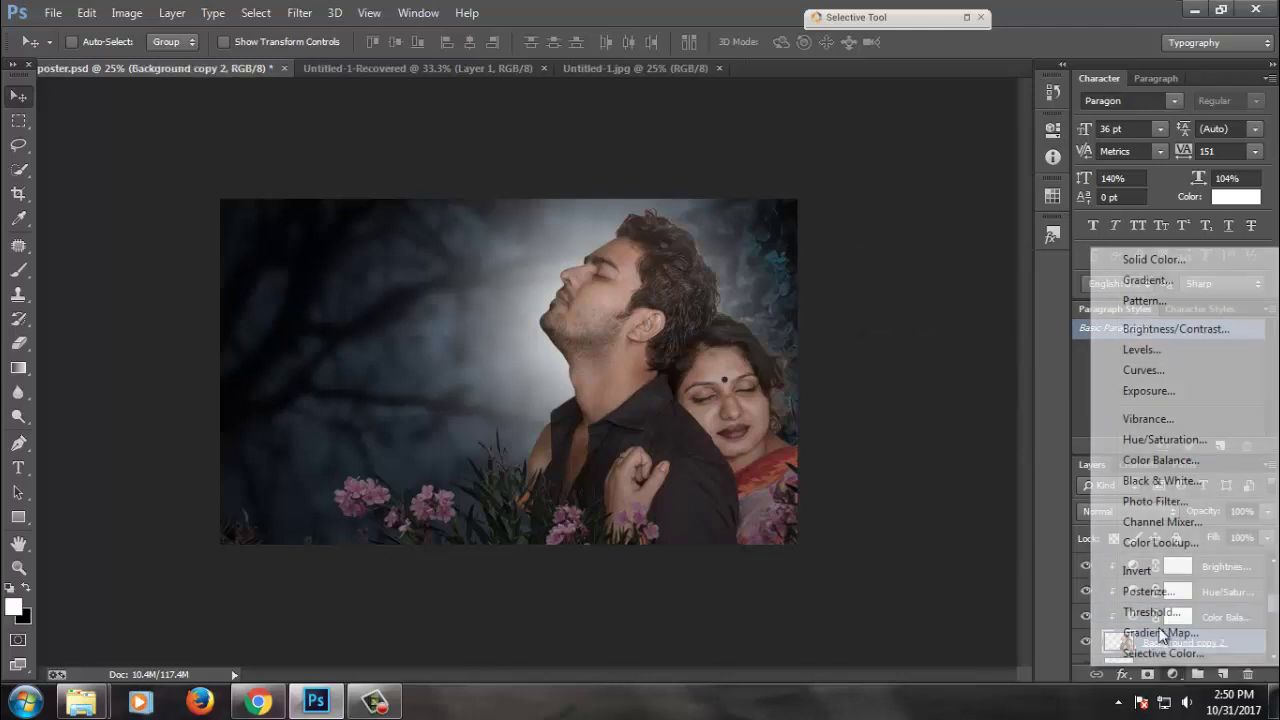
left_click(1160, 651)
left_click(940, 199)
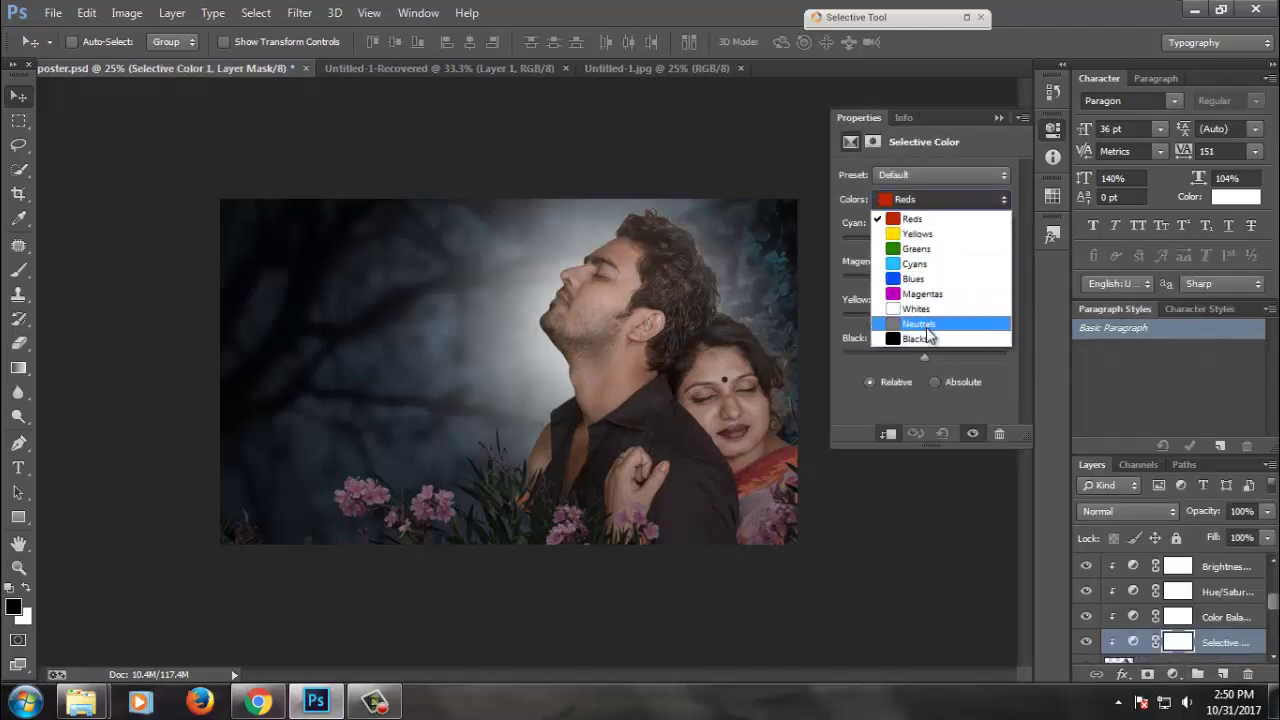
left_click(912, 219)
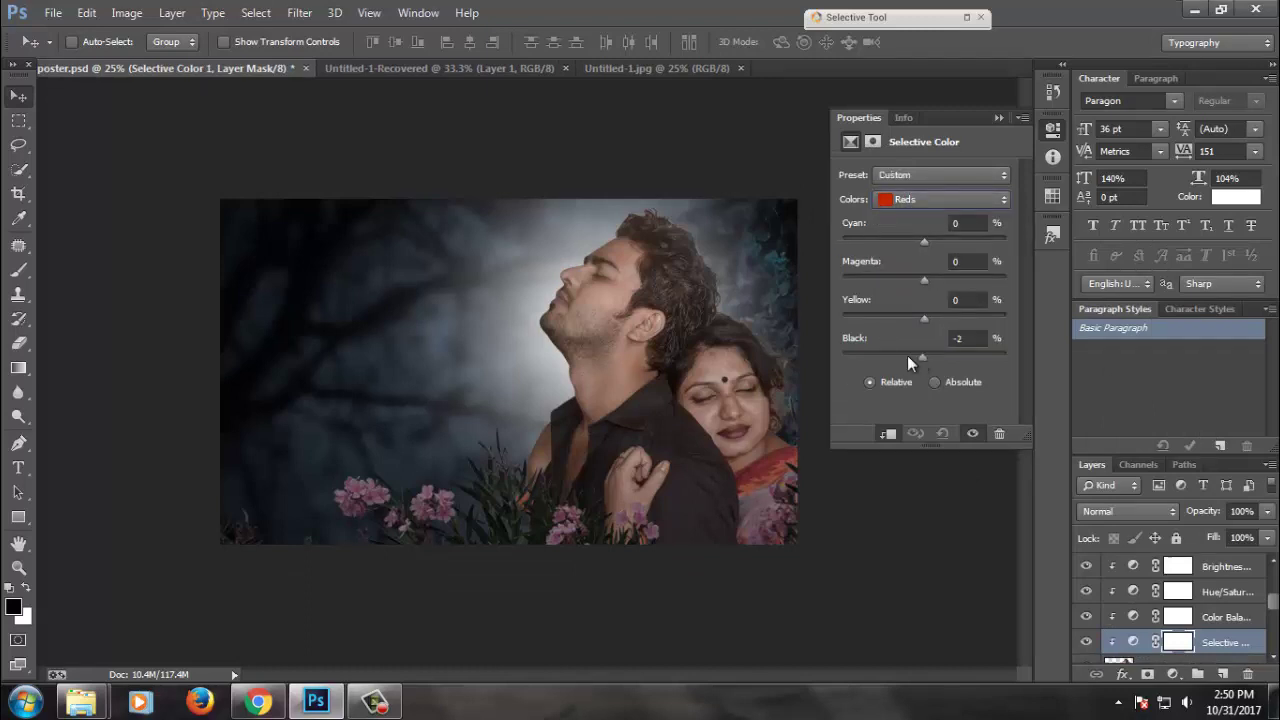
left_click_drag(907, 356, 905, 357)
left_click(998, 117)
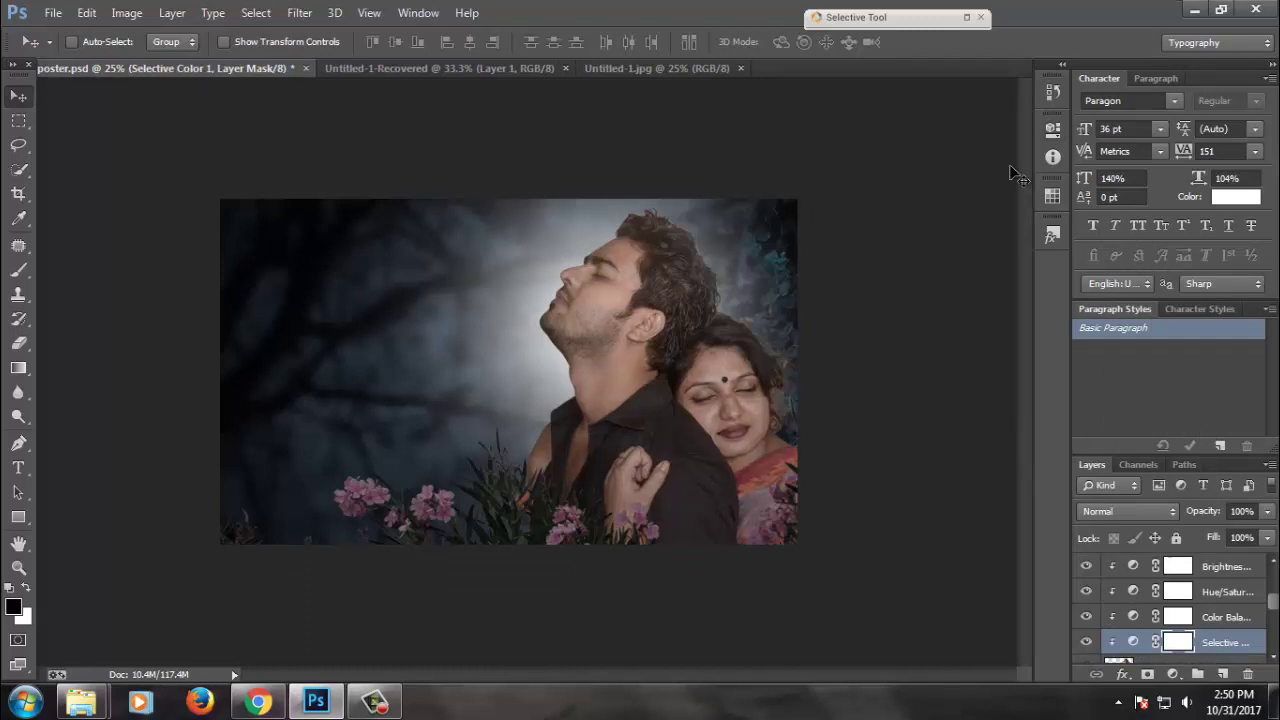
scroll(1185, 590, "down", 5)
- Scale Layer 2's white glow up to about 119% and save the document
left_click(1160, 566)
key("ctrl+t")
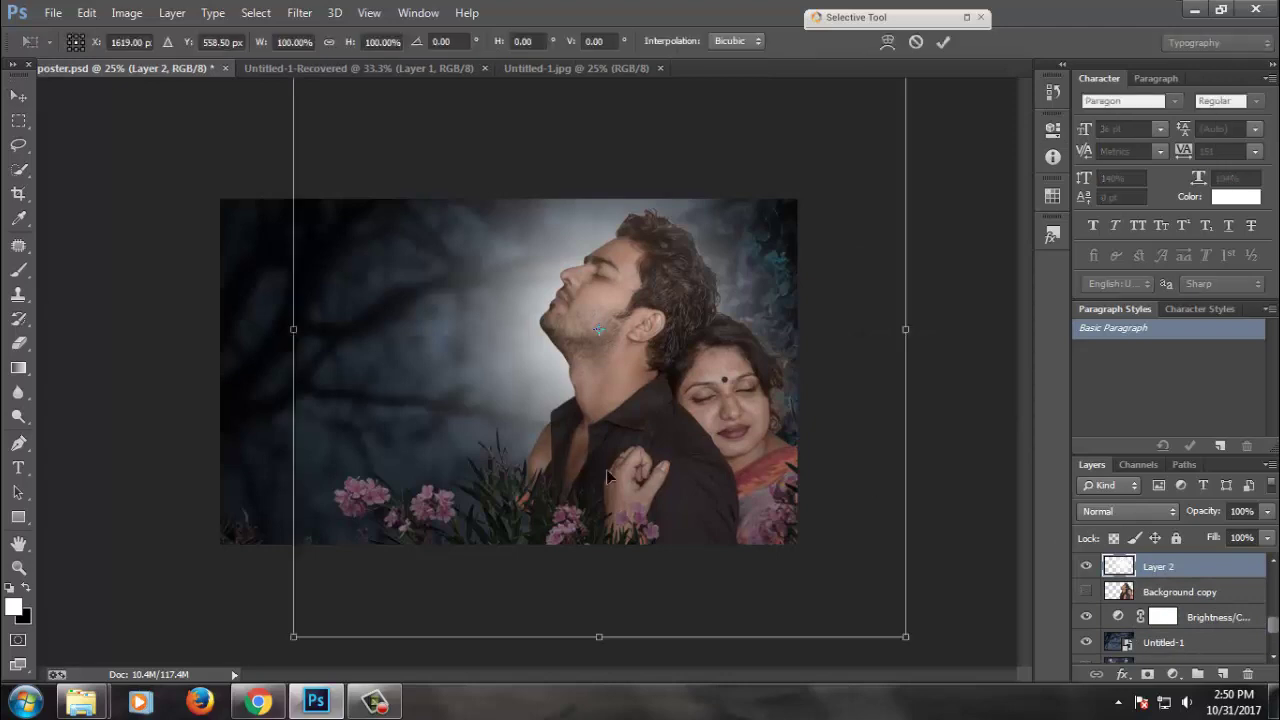
left_click_drag(906, 640, 982, 684)
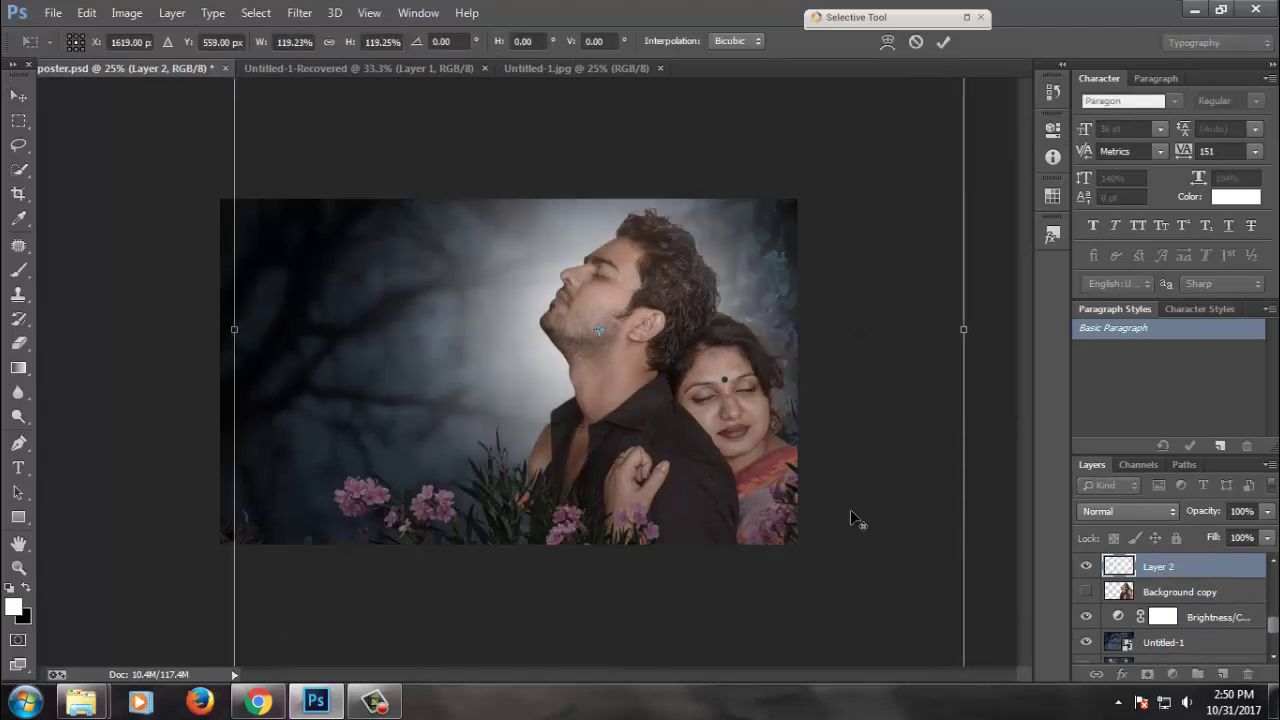
key("Return")
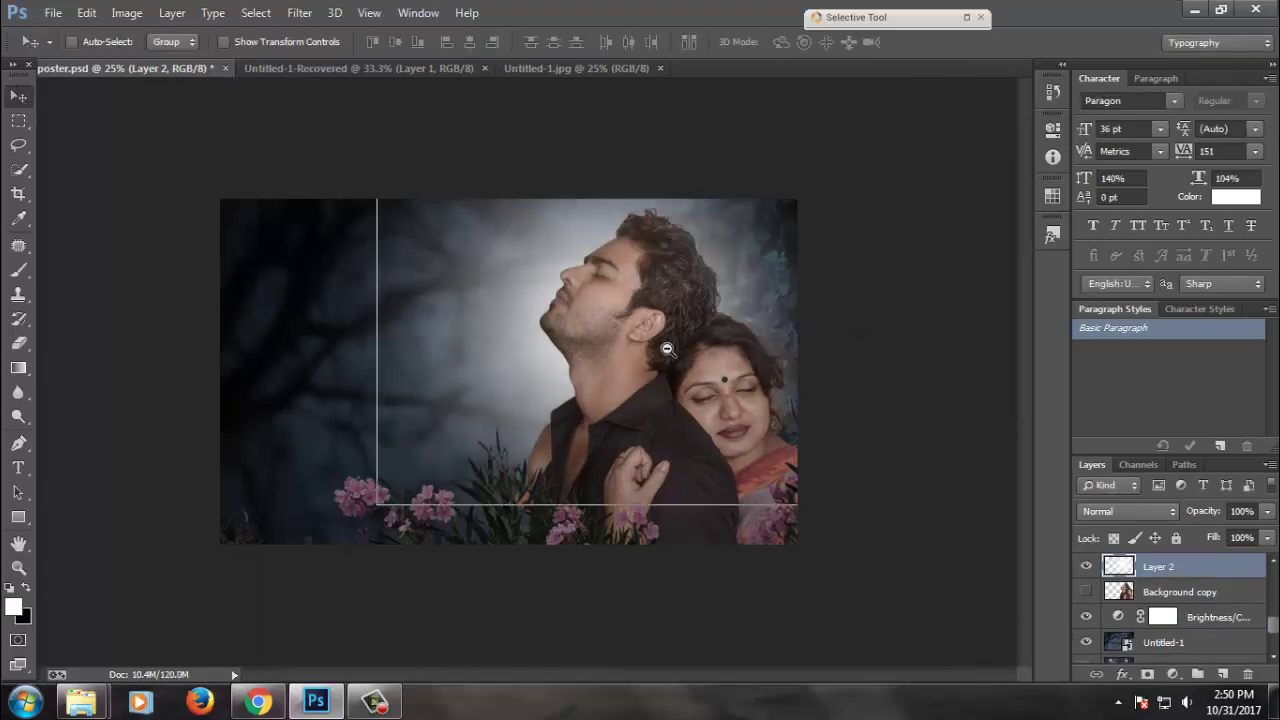
key("ctrl+s")
left_click(1228, 617)
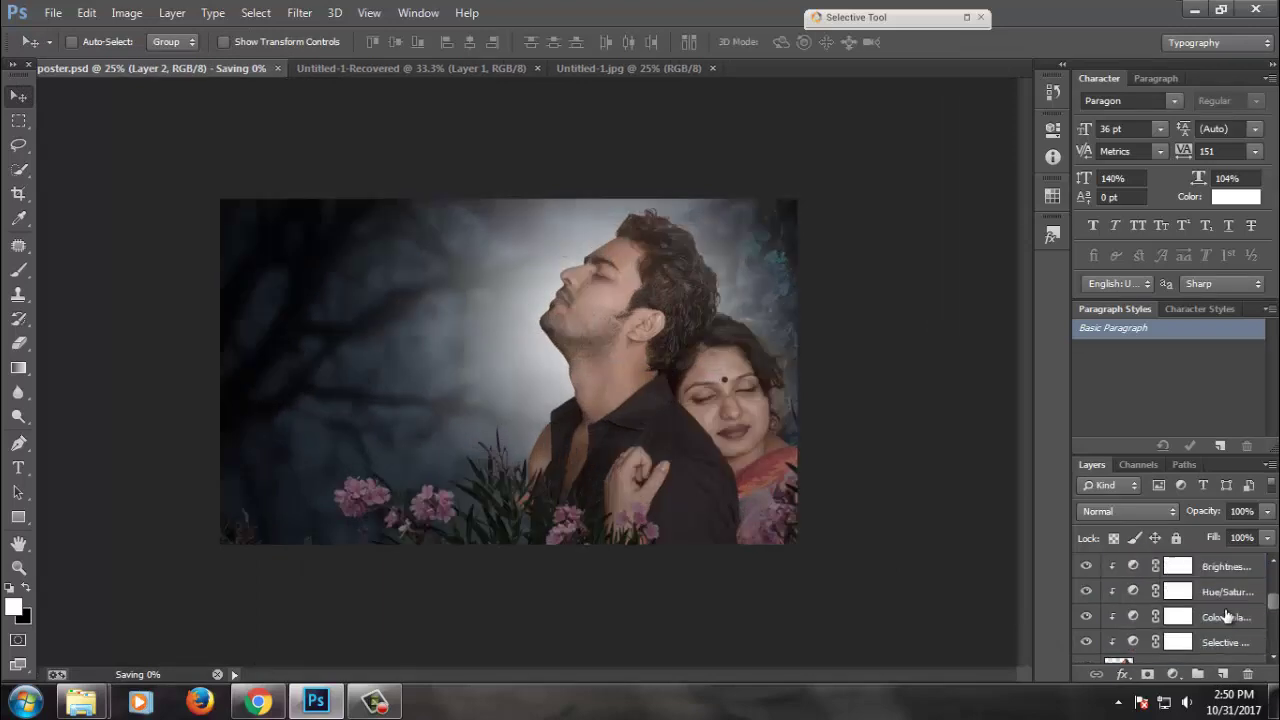
left_click(1220, 570)
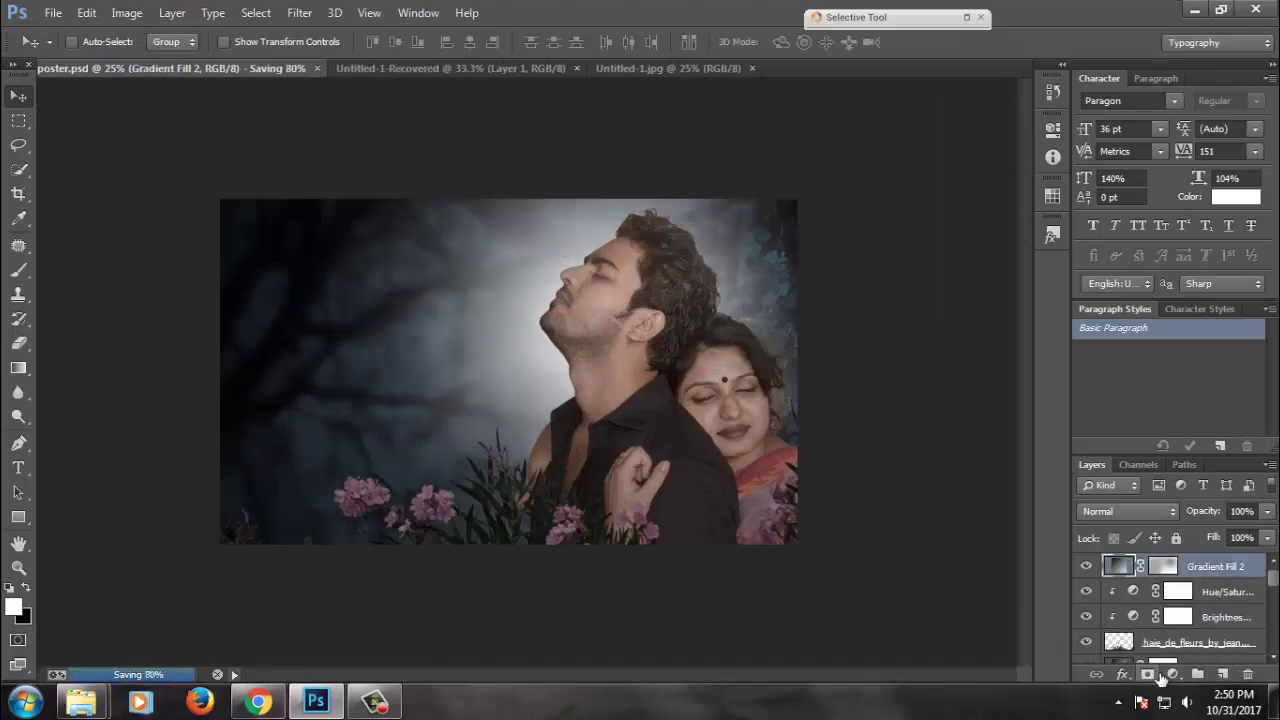
- Add a Color Lookup layer using the Soft_Warming.look grade
left_click(1172, 674)
left_click(1150, 546)
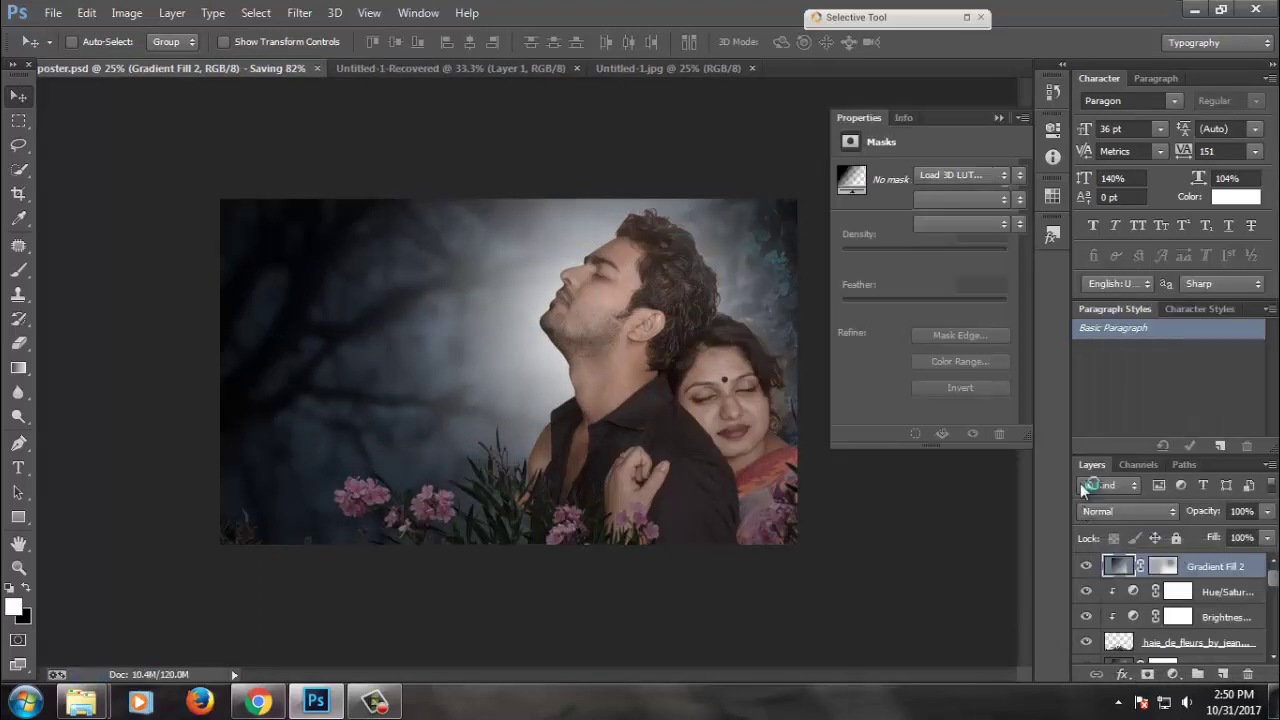
left_click(962, 175)
scroll(1000, 600, "down", 1)
left_click(1000, 623)
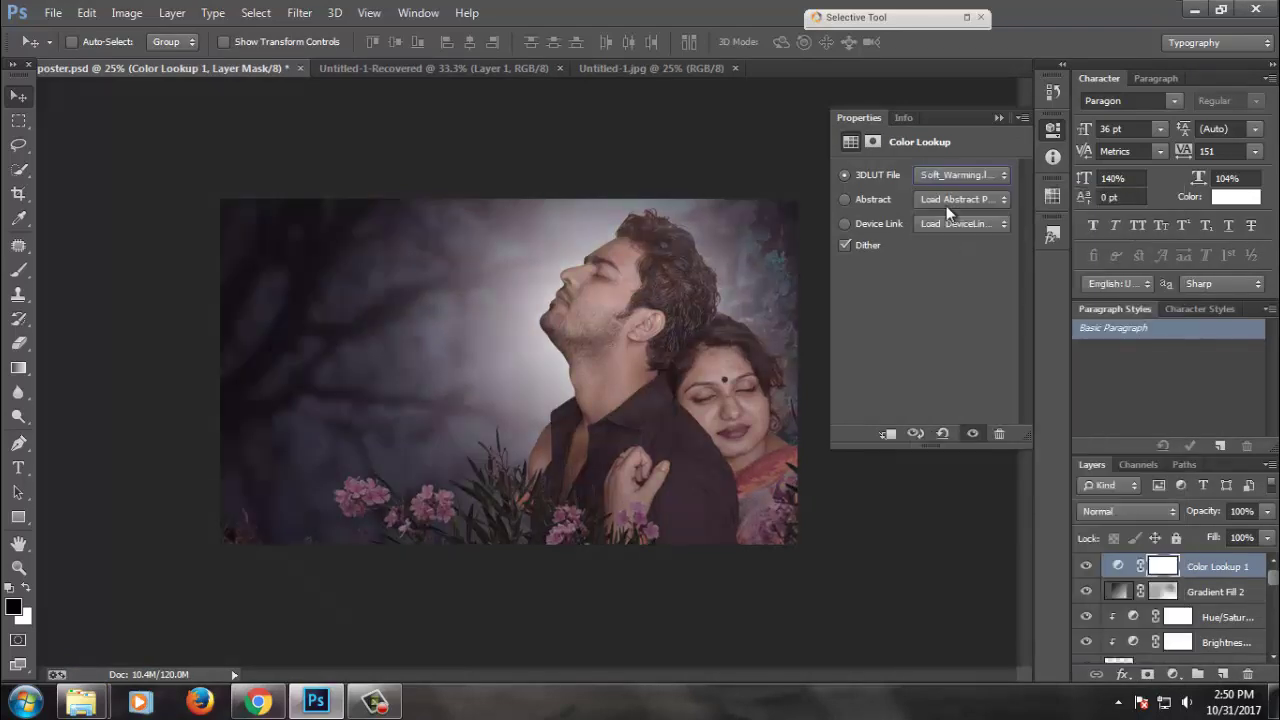
left_click(997, 118)
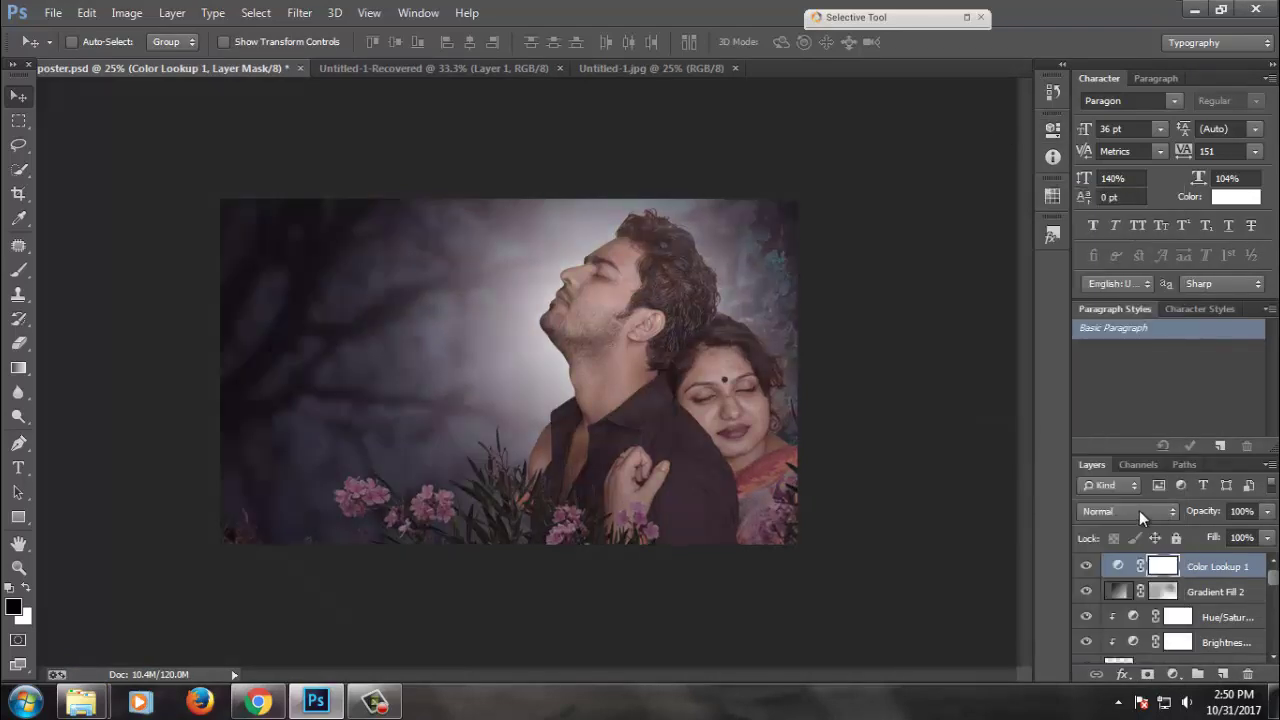
- Set Color Lookup 1 to Normal blending at 39% fill and 37% opacity
left_click(1139, 510)
left_click(1100, 278)
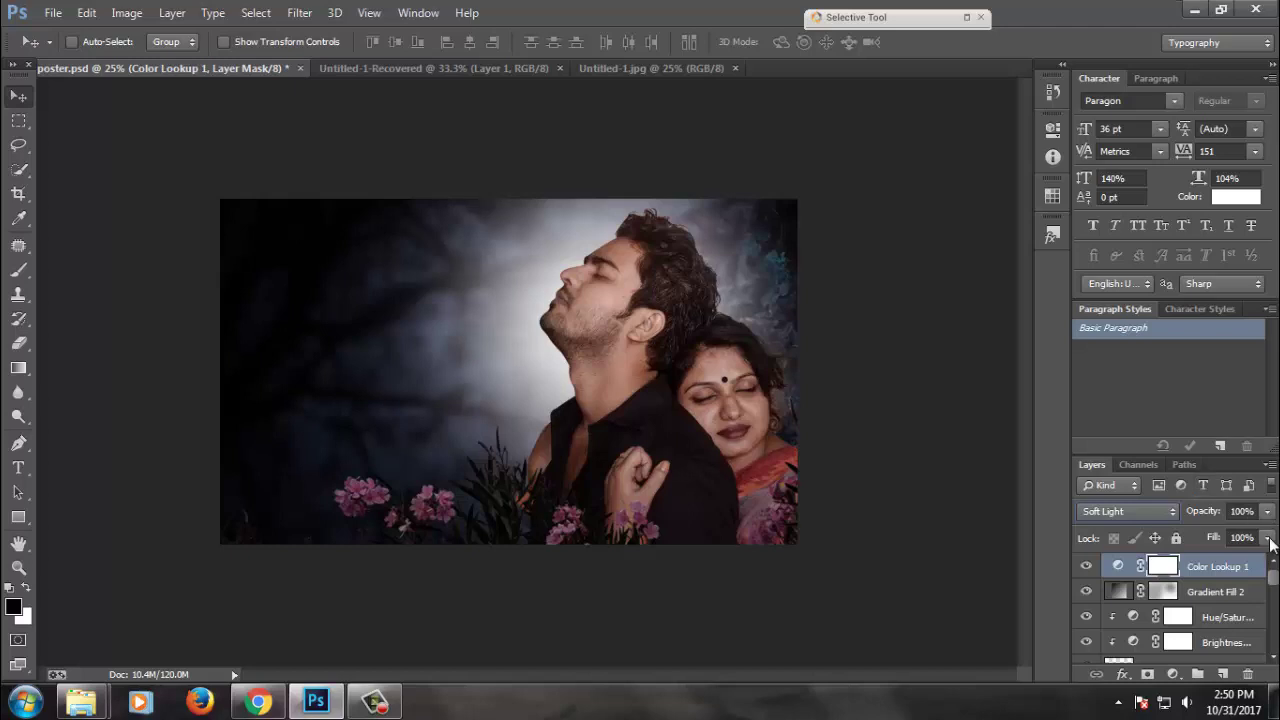
left_click_drag(1270, 541, 1201, 557)
left_click(1127, 511)
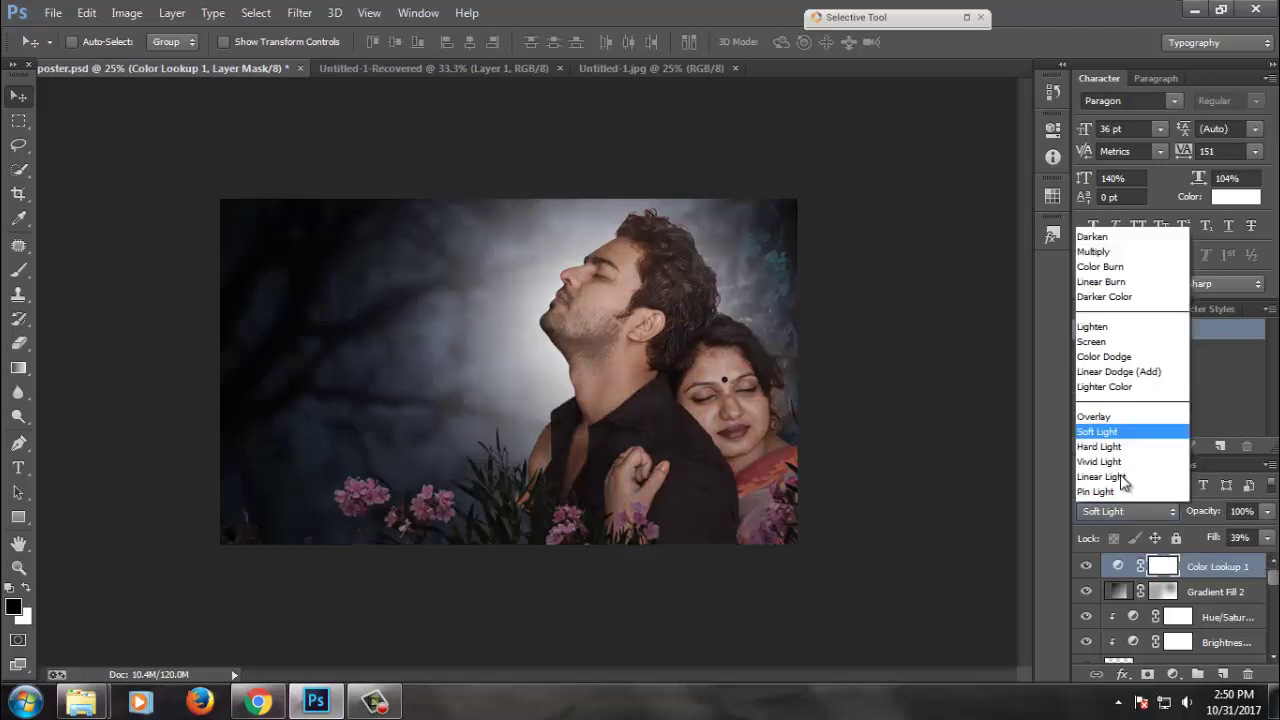
left_click(1095, 24)
left_click(1267, 511)
left_click_drag(1268, 534, 1208, 537)
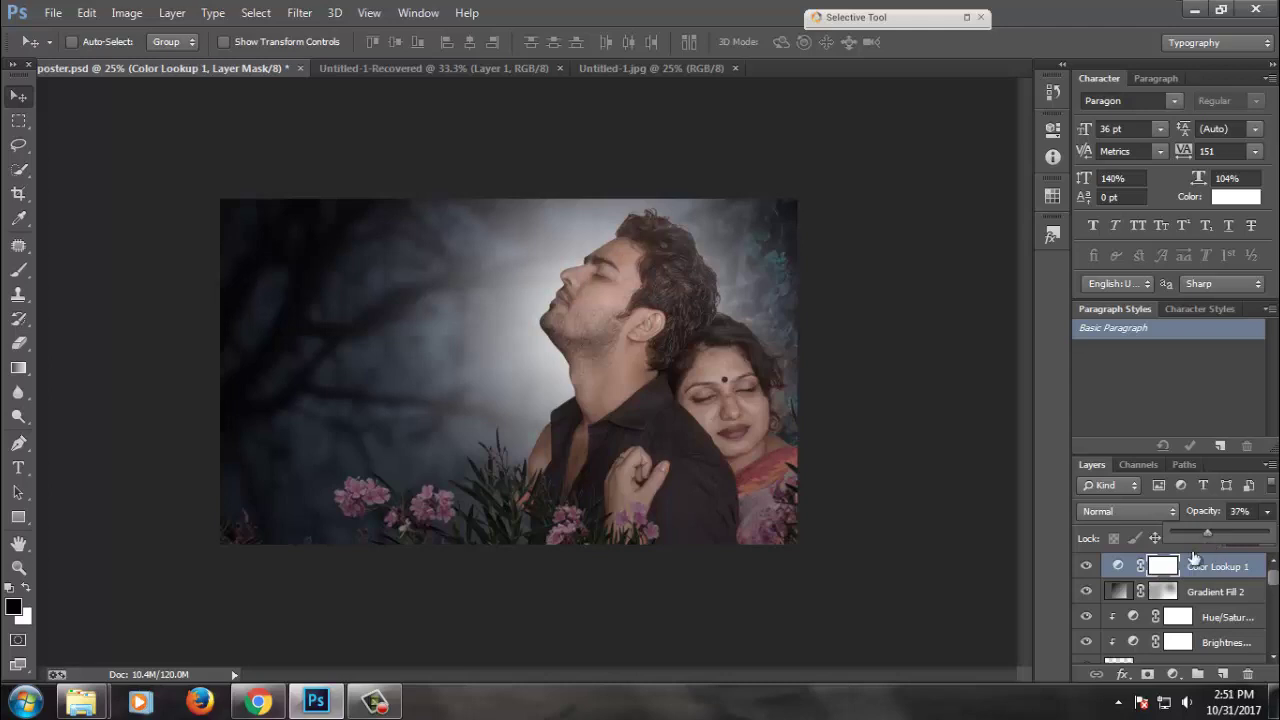
left_click(1086, 566)
left_click(1086, 566)
- Paint black on the lookup's mask over the couple with an 1100 px brush, then save
key("b")
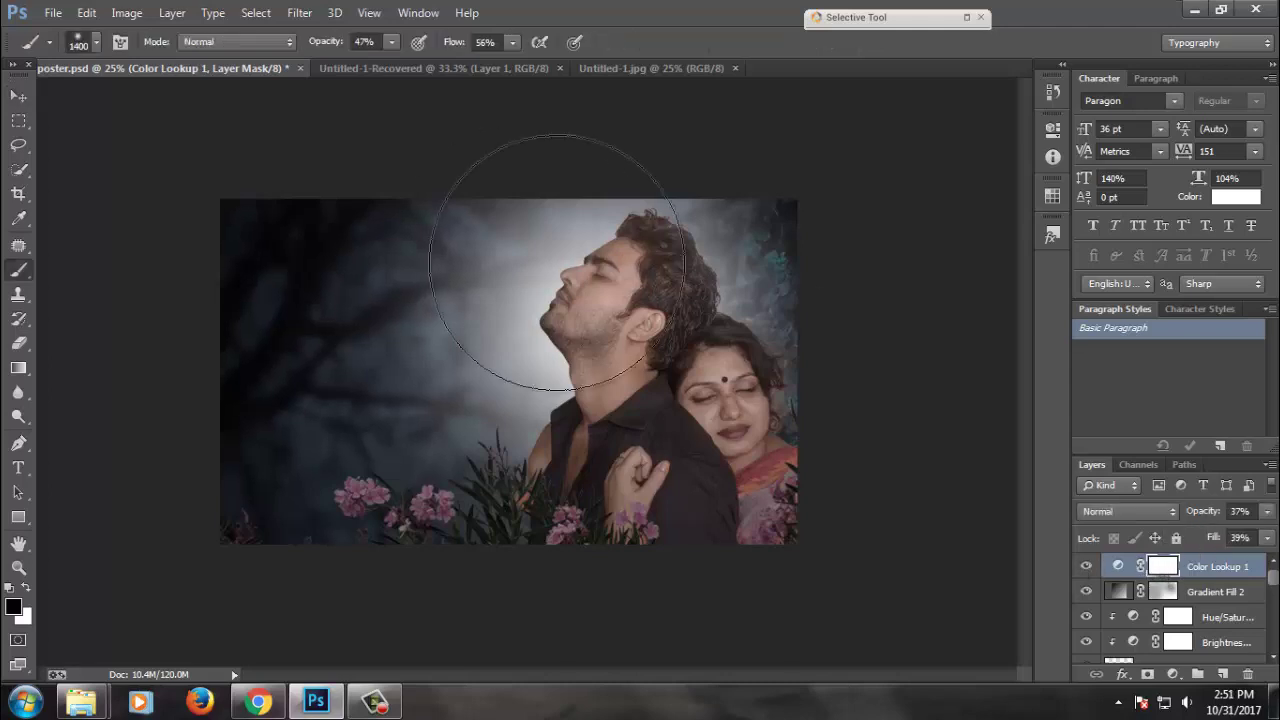
key("bracketleft")
key("bracketleft")
key("bracketleft")
left_click_drag(630, 300, 560, 420)
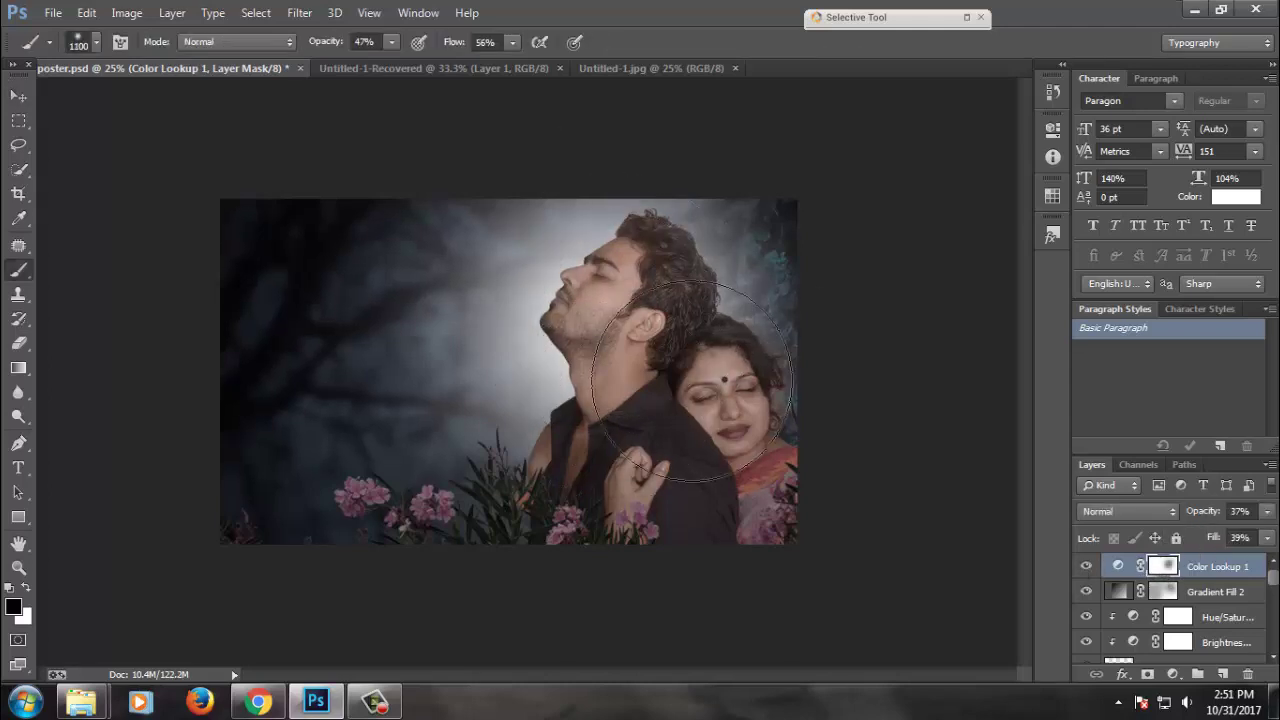
left_click(18, 95)
key("ctrl+minus")
key("ctrl+s")
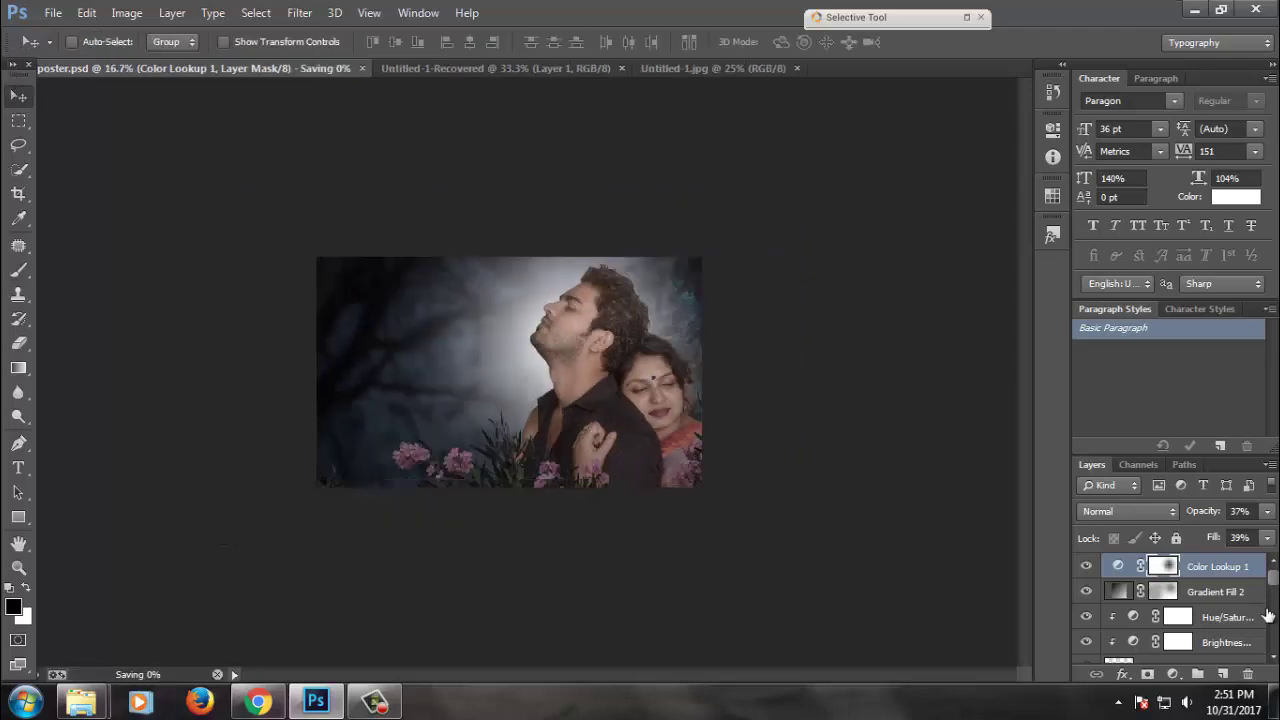
left_click(1172, 674)
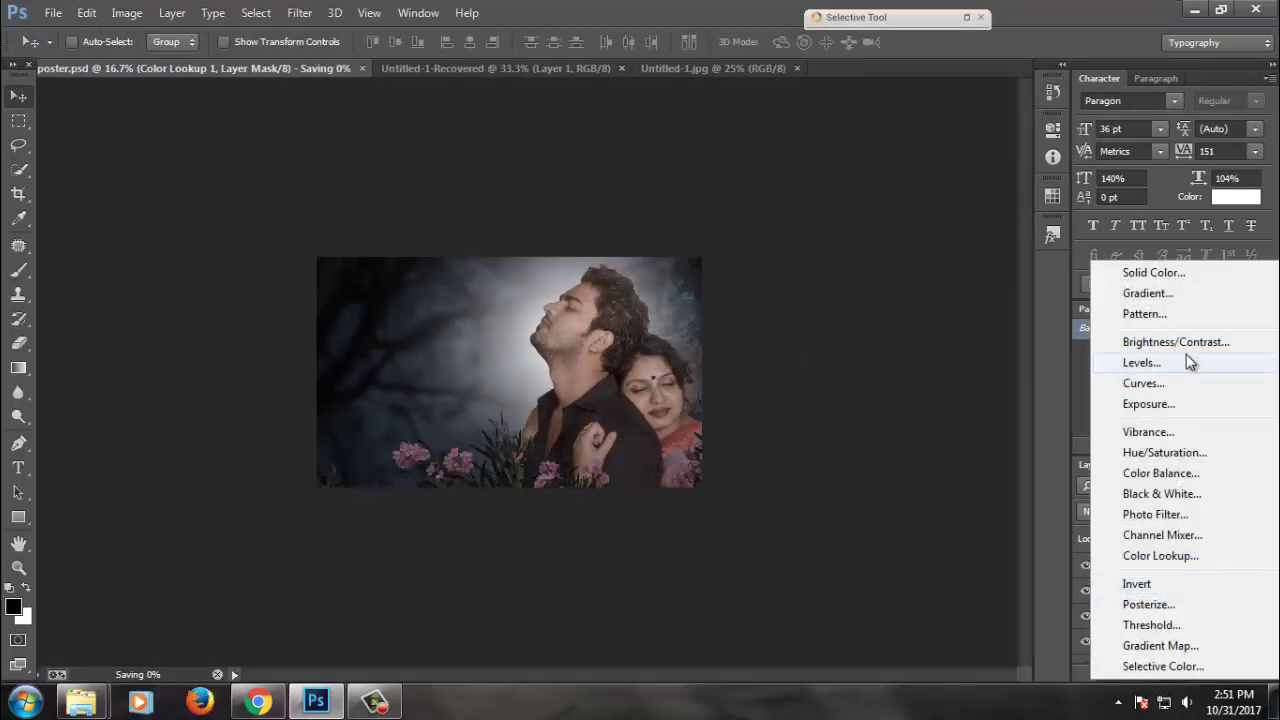
- Add a second Color Lookup layer using HorrorBlue.3DL, blended in Soft Light
left_click(1160, 555)
left_click(958, 175)
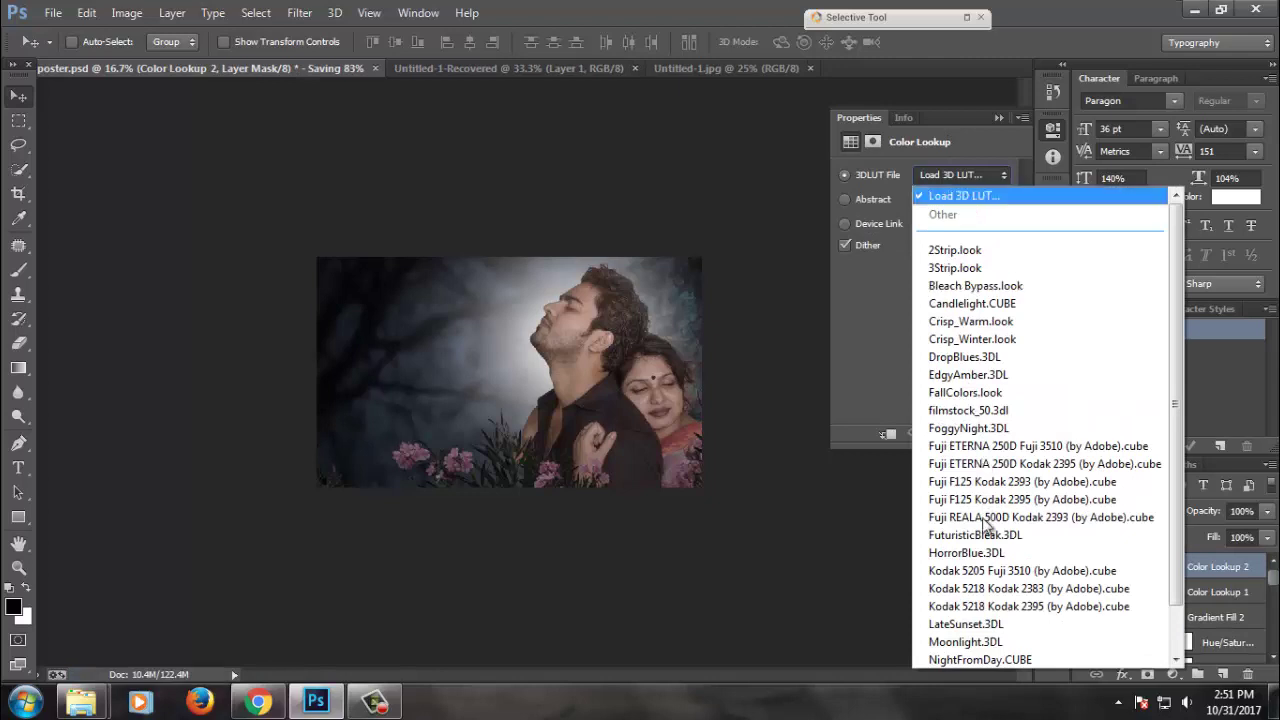
left_click(966, 552)
left_click(1125, 511)
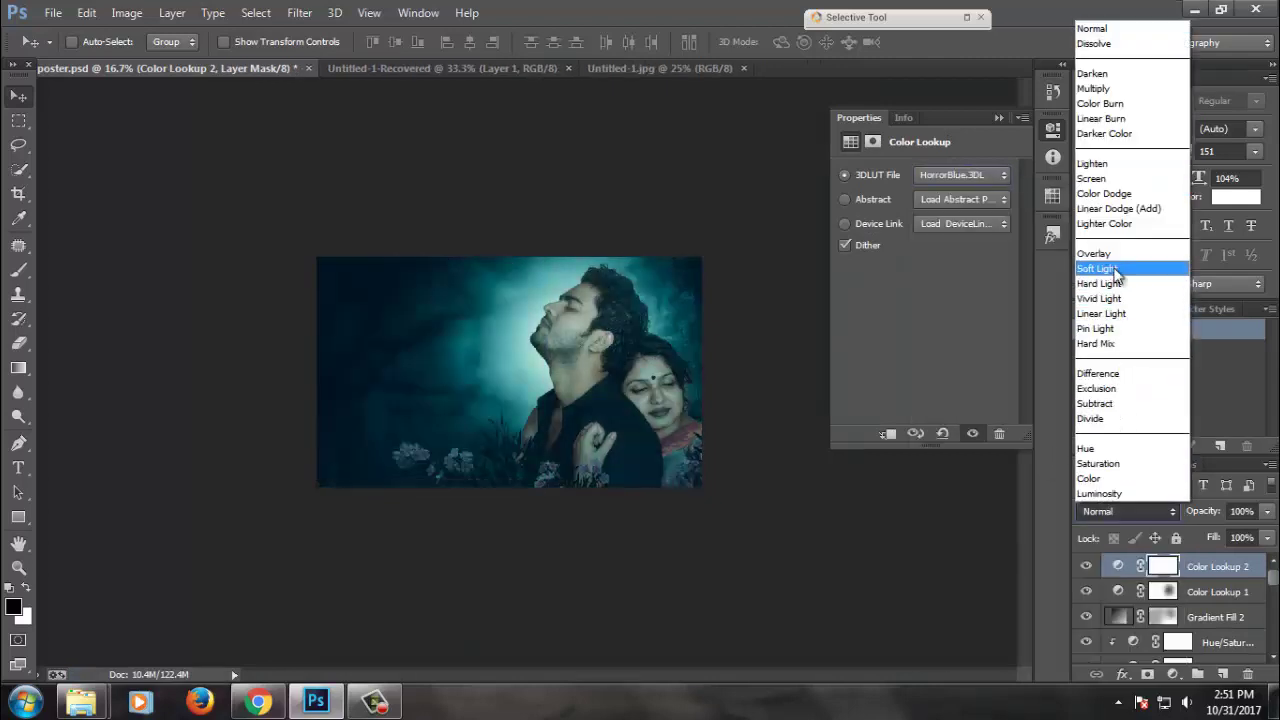
left_click(1117, 270)
- Set the HorrorBlue lookup to 39% opacity and 47% fill, and save
left_click(1266, 511)
mouse_move(1264, 532)
left_mouse_down()
mouse_move(1196, 532)
mouse_move(1208, 553)
left_mouse_up()
left_click(639, 301, "ctrl")
left_click(1089, 569)
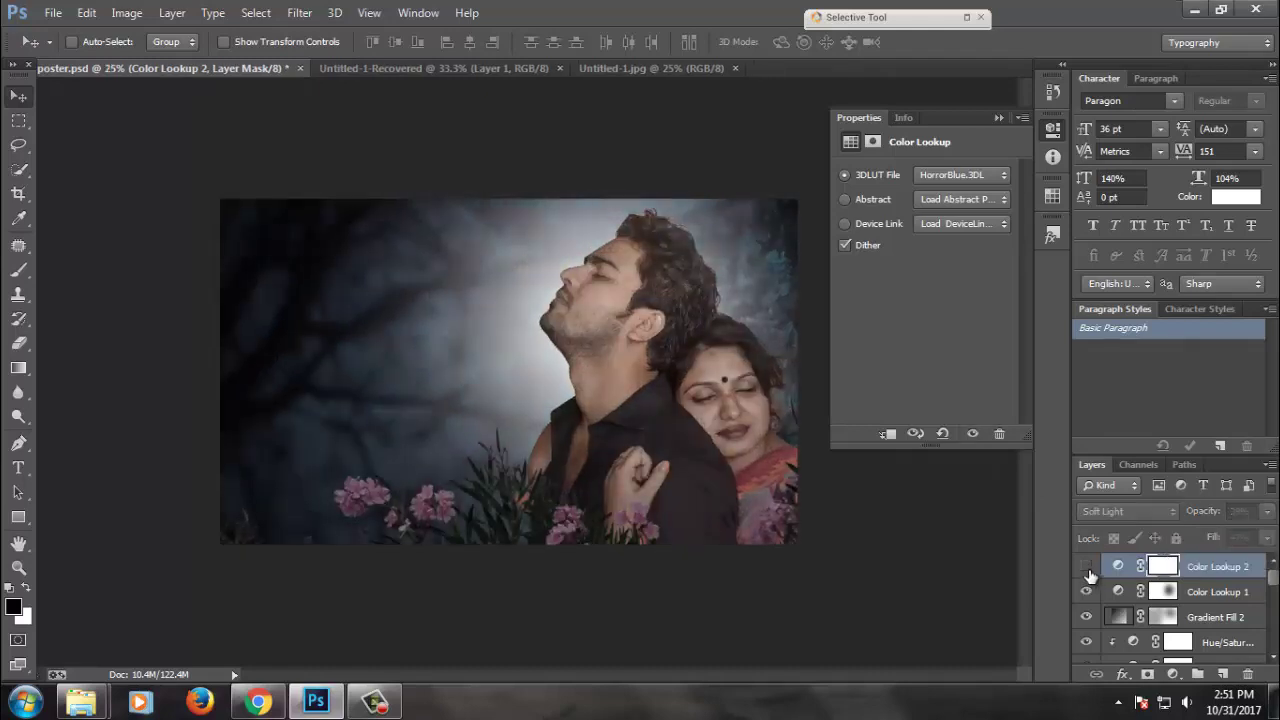
key("ctrl+s")
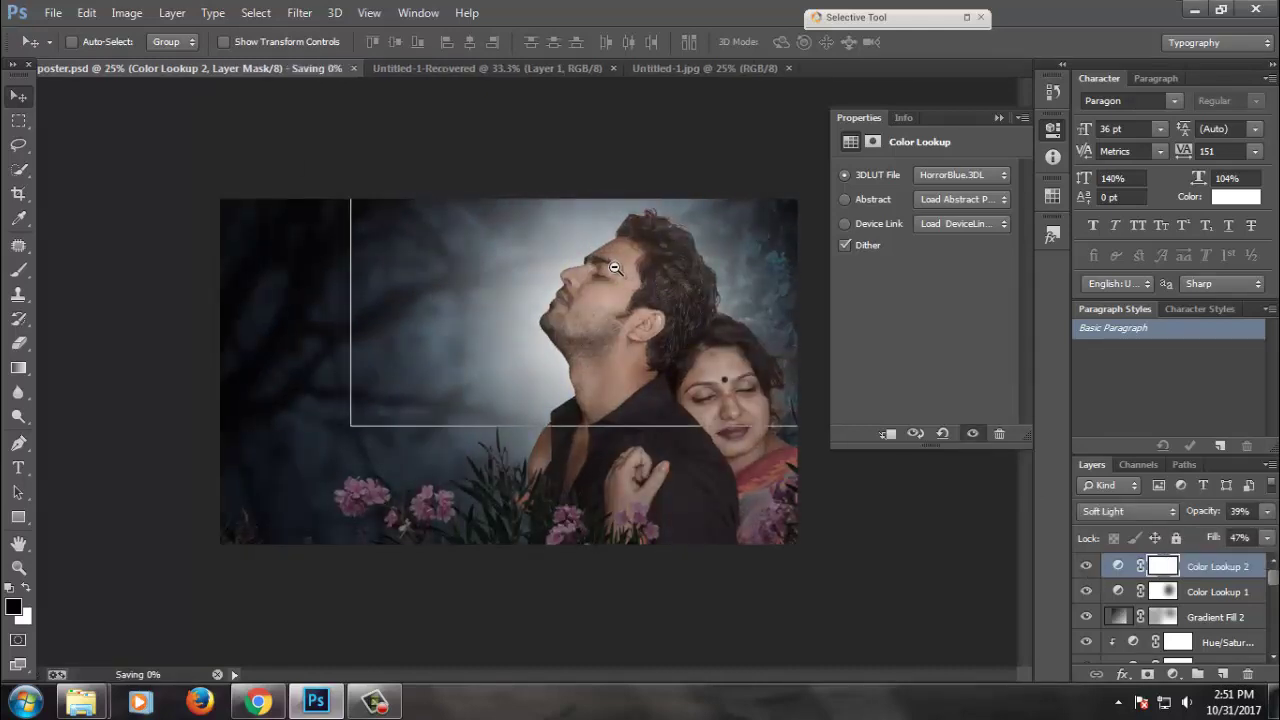
- Select the Color Lookup 1 layer and start free-transforming its mask
key("ctrl+minus")
key("alt+bracketleft")
key("ctrl+t")
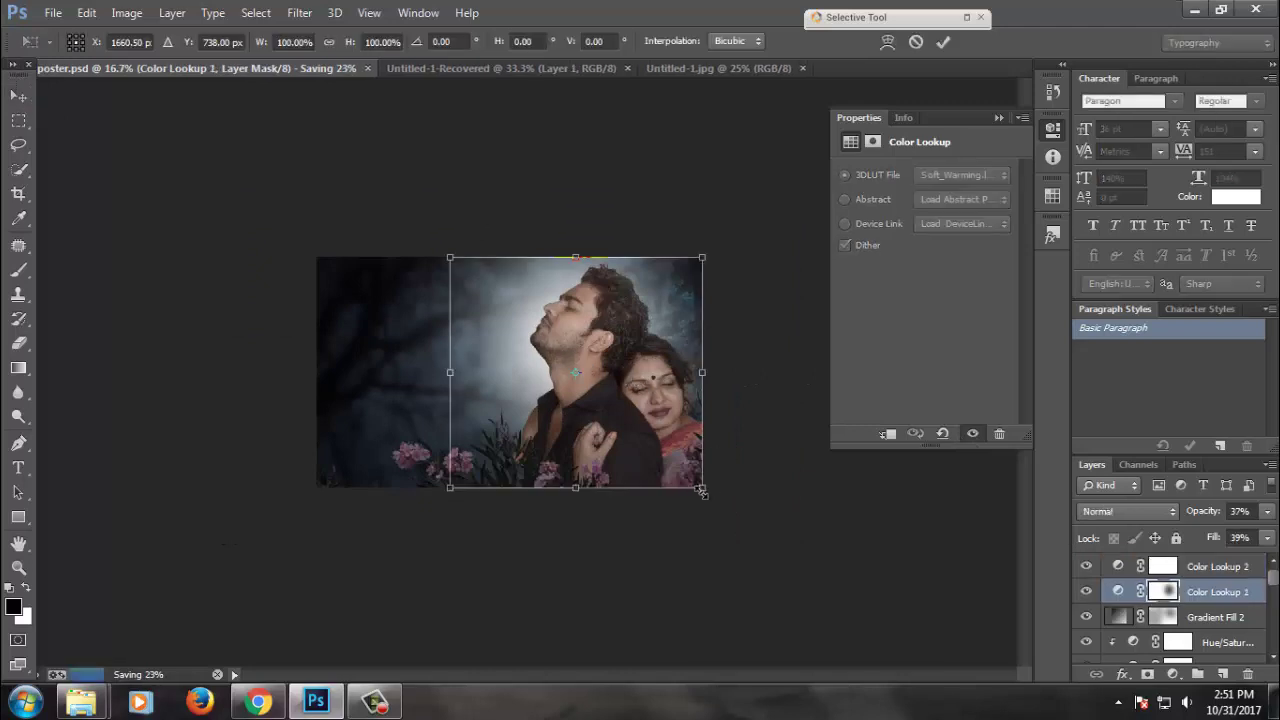
- Enlarge the Color Lookup 1 mask and apply the transform
mouse_move(701, 487)
left_mouse_down()
mouse_move(722, 503)
mouse_move(720, 455)
left_mouse_up()
key("Return")
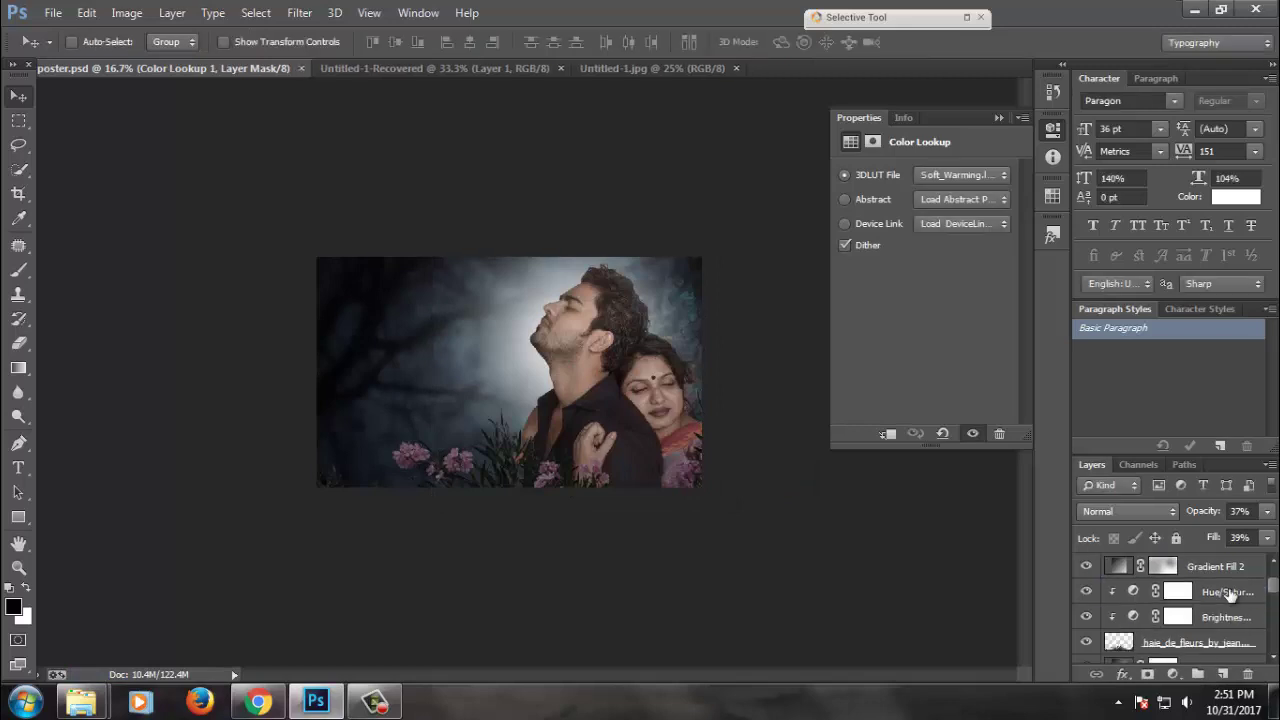
scroll(1240, 590, "down", 3)
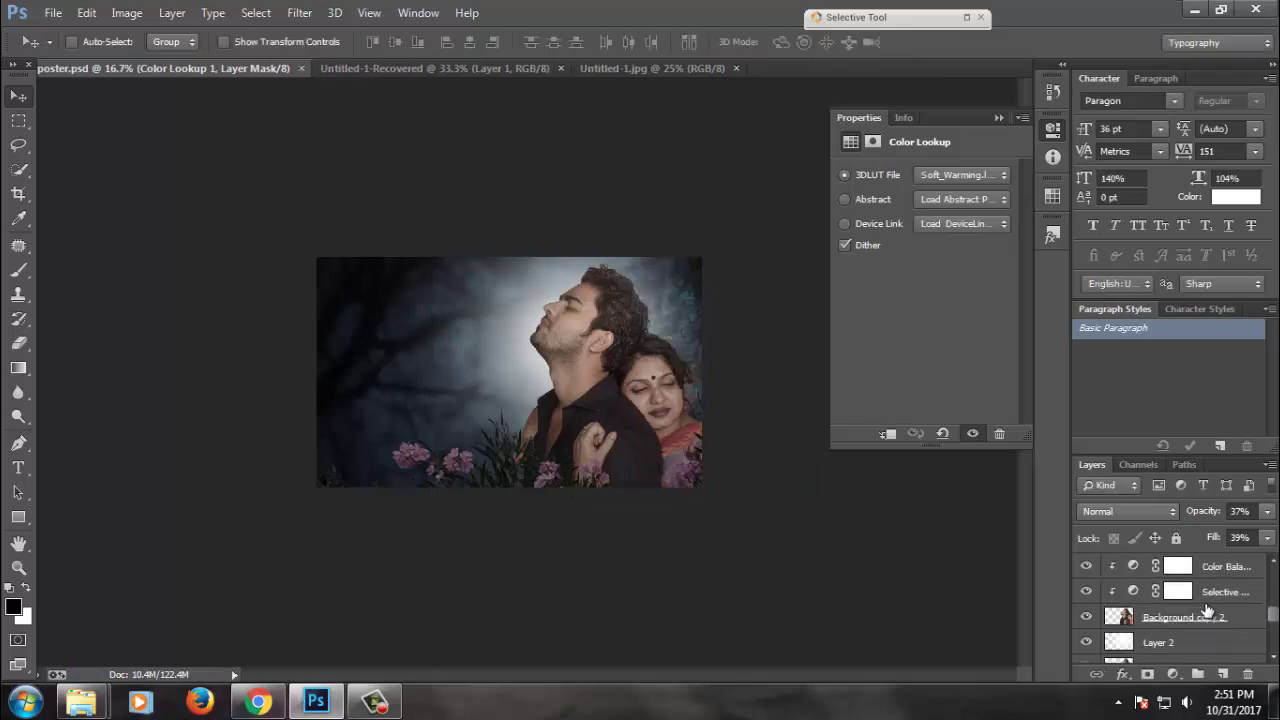
- Scale Background copy 2 to about 110%, rotate it -3.91°, nudge right and down, and save
left_click(1185, 617)
key("ctrl+t")
left_click_drag(750, 523, 766, 538)
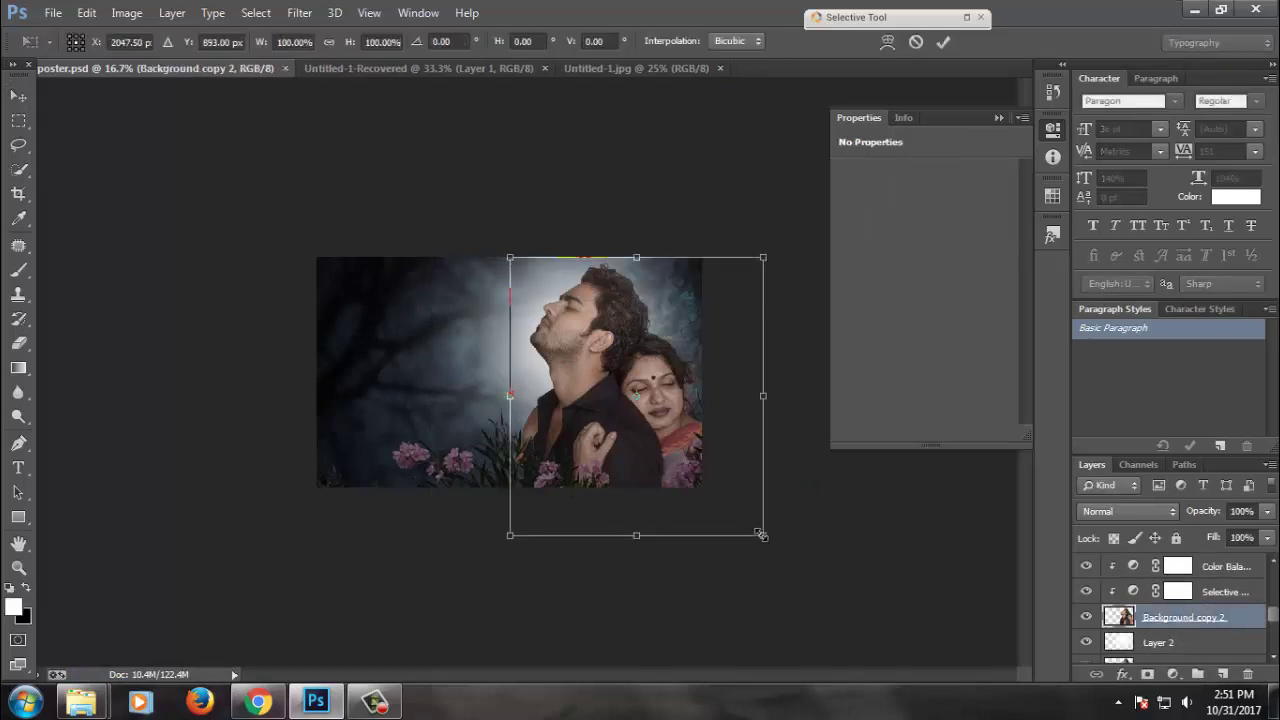
key("Escape")
scroll(1214, 614, "down", 1)
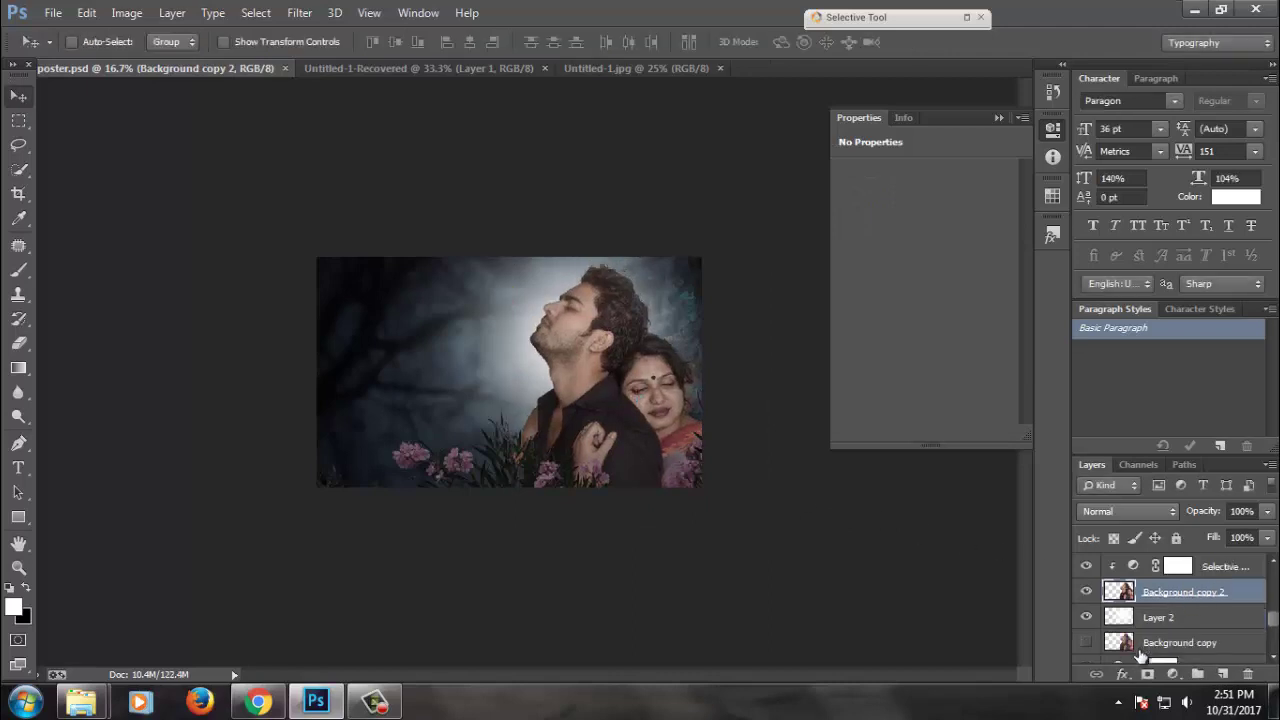
key("ctrl+t")
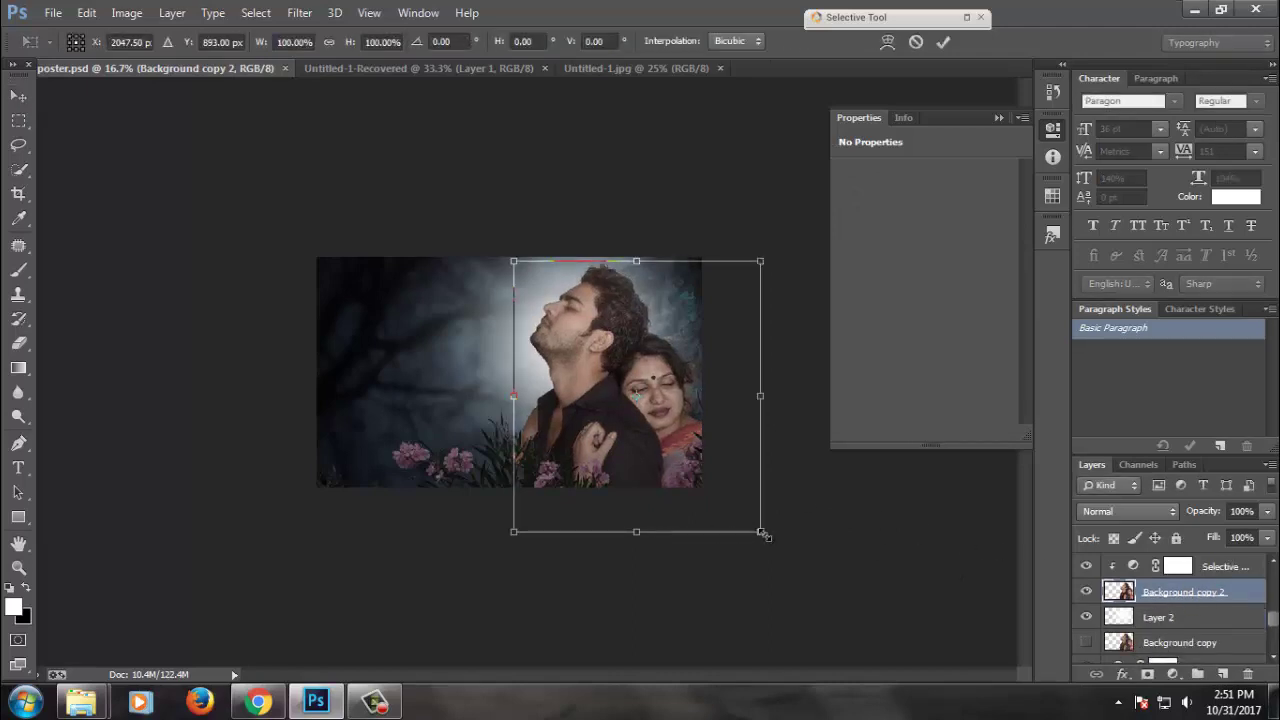
left_click_drag(763, 535, 773, 546)
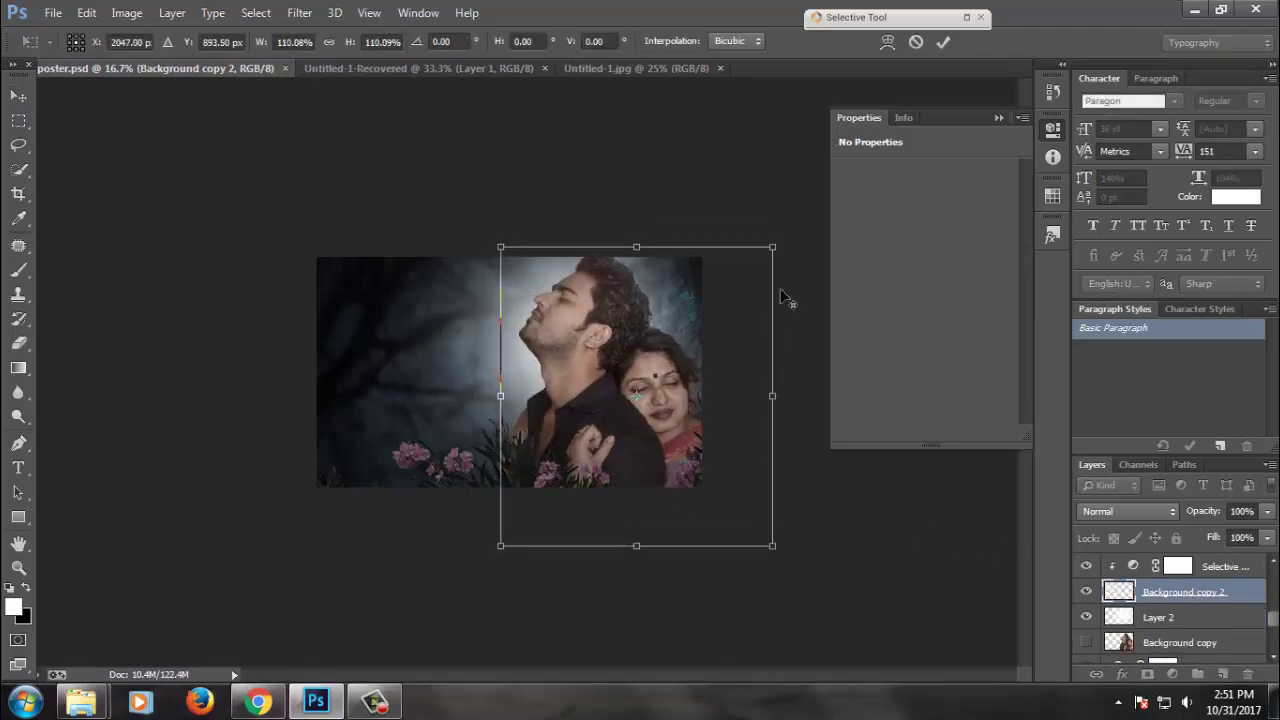
left_click_drag(785, 298, 786, 209)
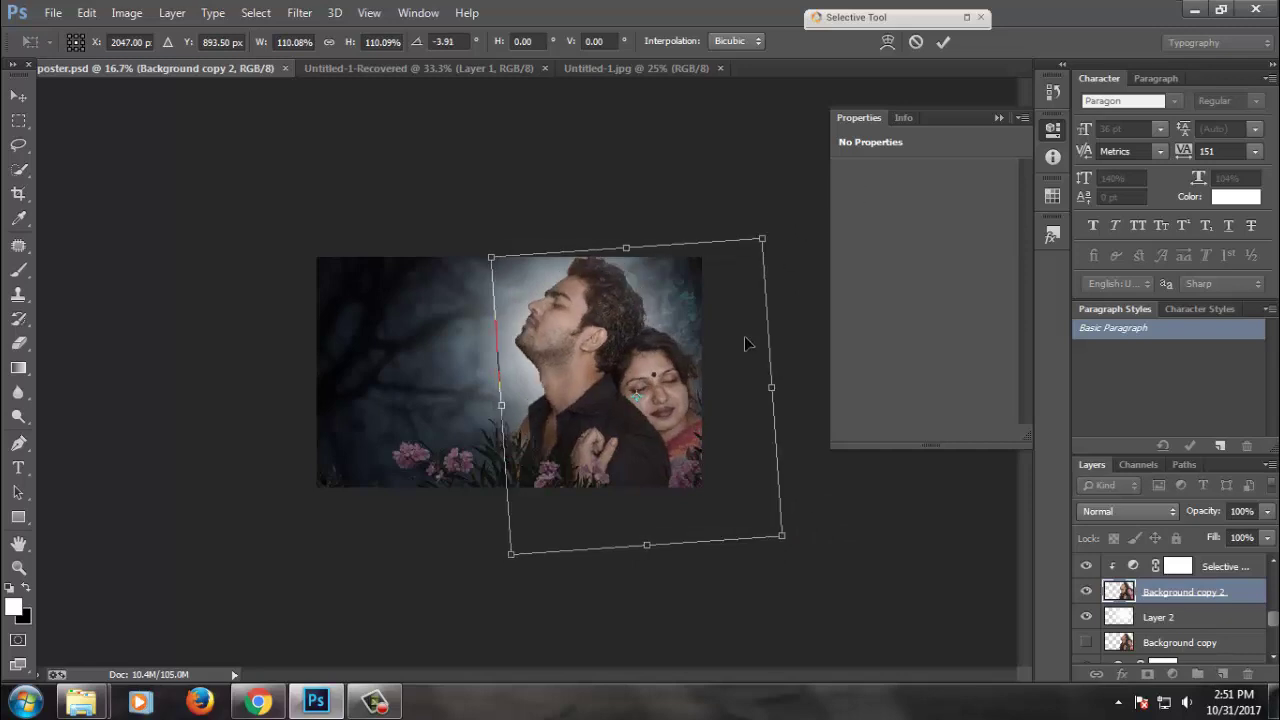
left_click_drag(668, 345, 682, 355)
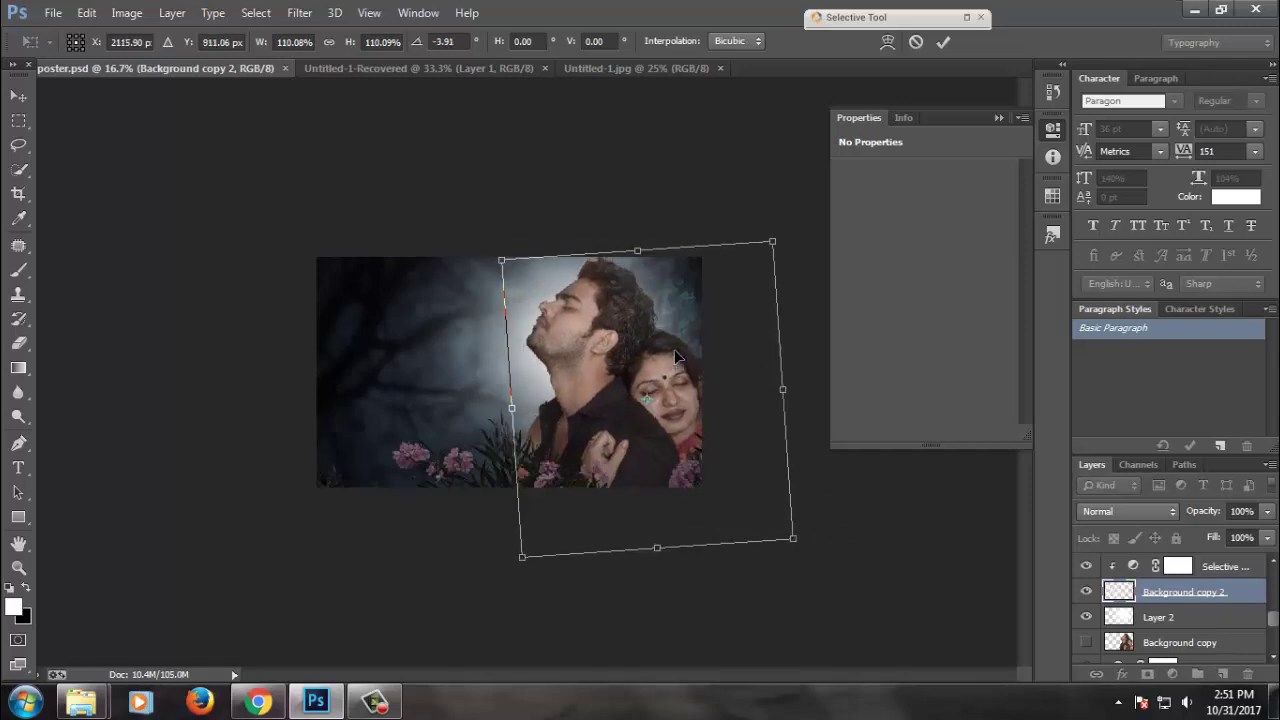
key("Return")
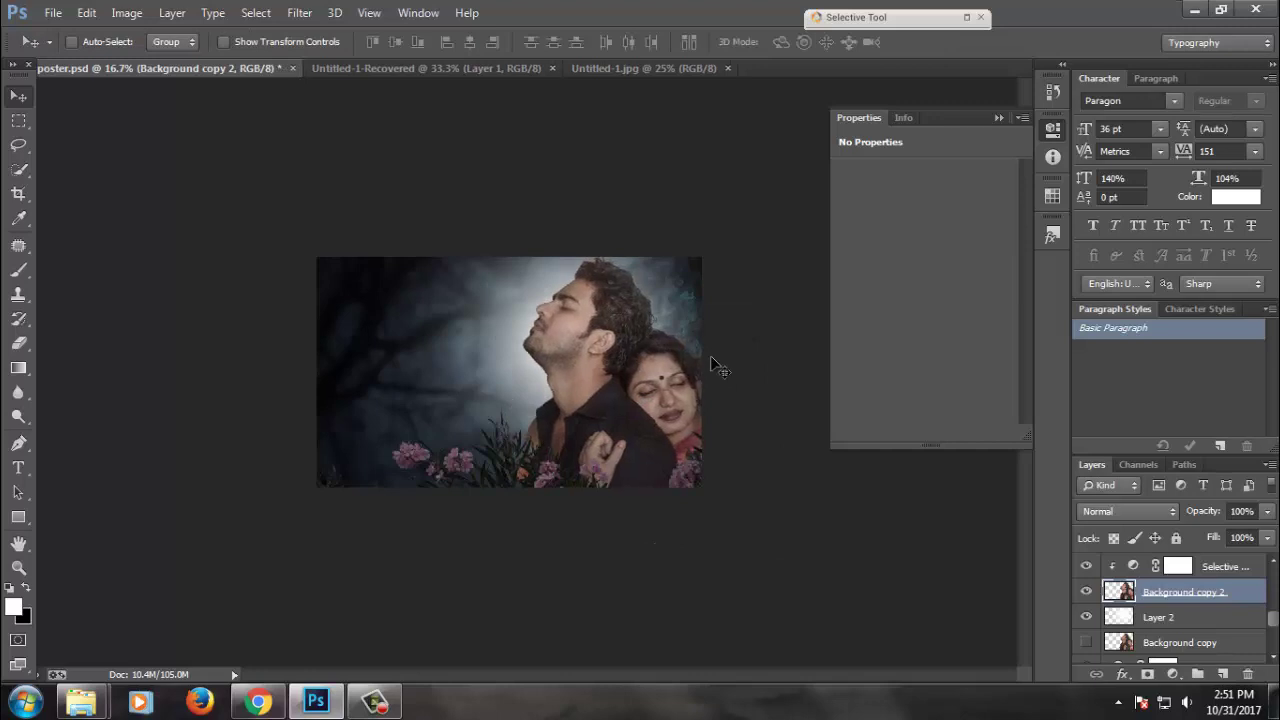
key("ctrl+s")
- Create Layer 3 above the Brightness layer and paint a white 150 px dab at 100% opacity
scroll(1199, 560, "up", 2)
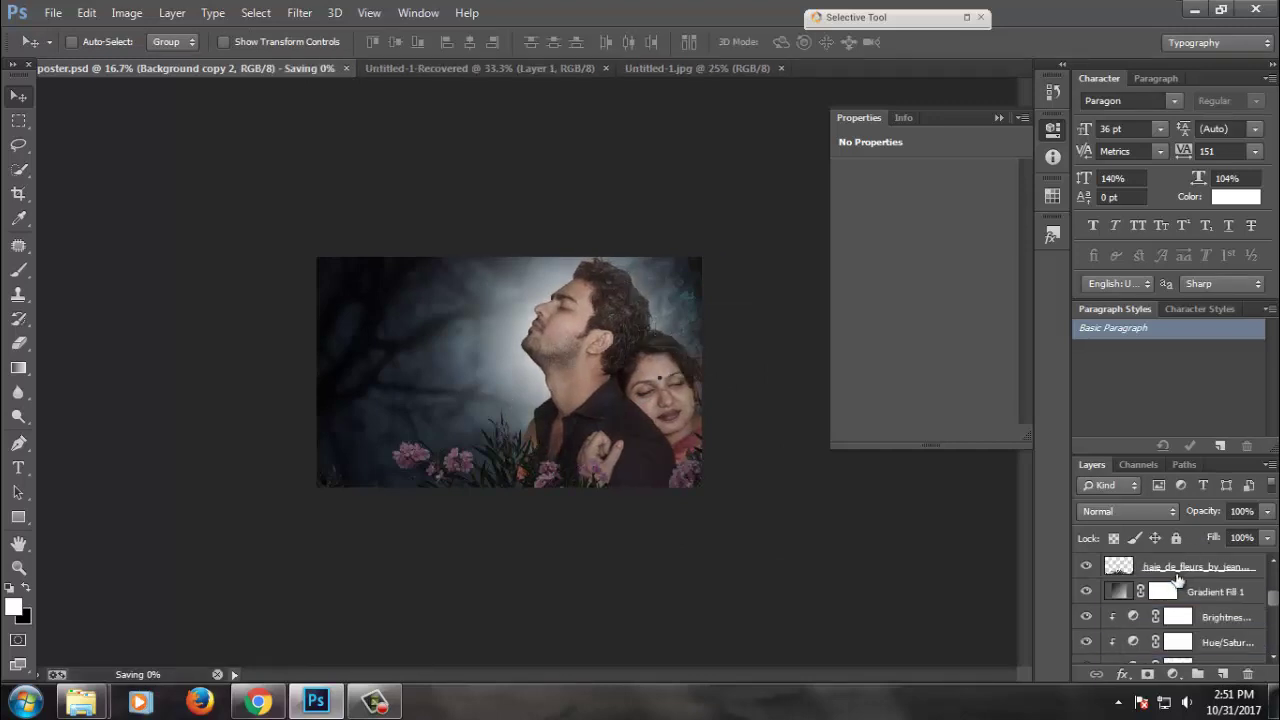
scroll(1197, 600, "up", 2)
left_click(1197, 614)
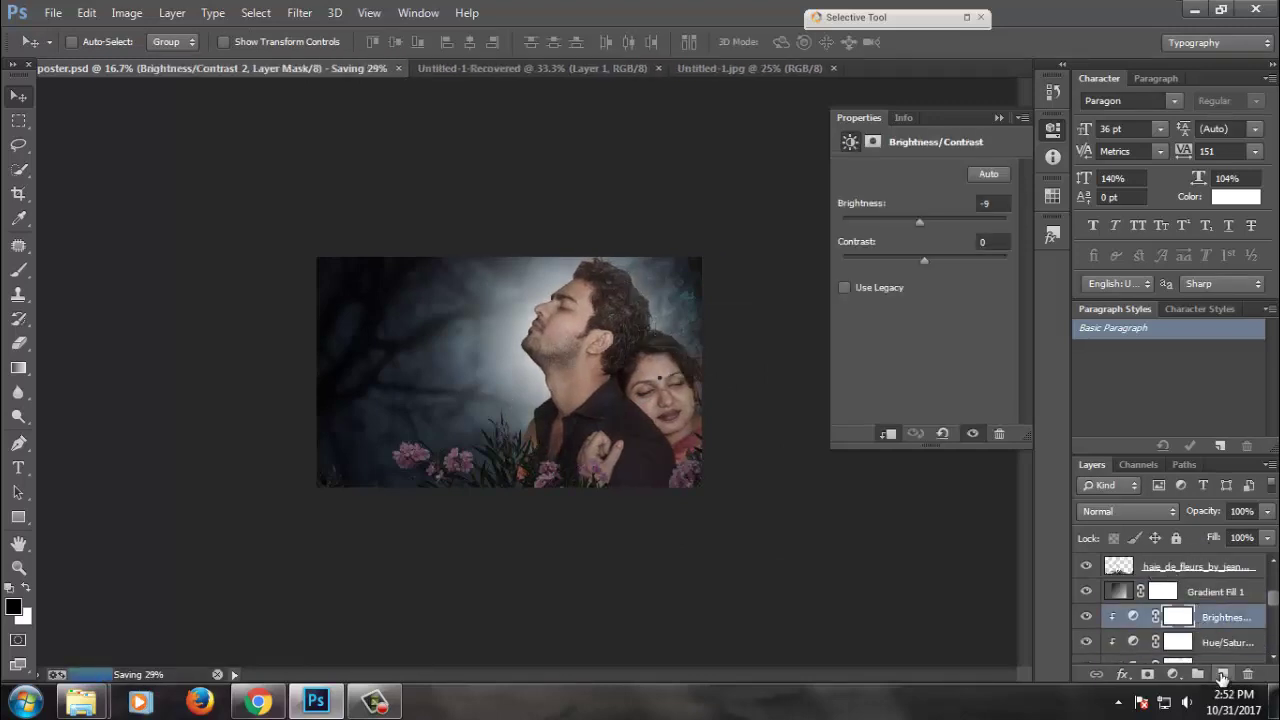
left_click(1222, 673)
key("b")
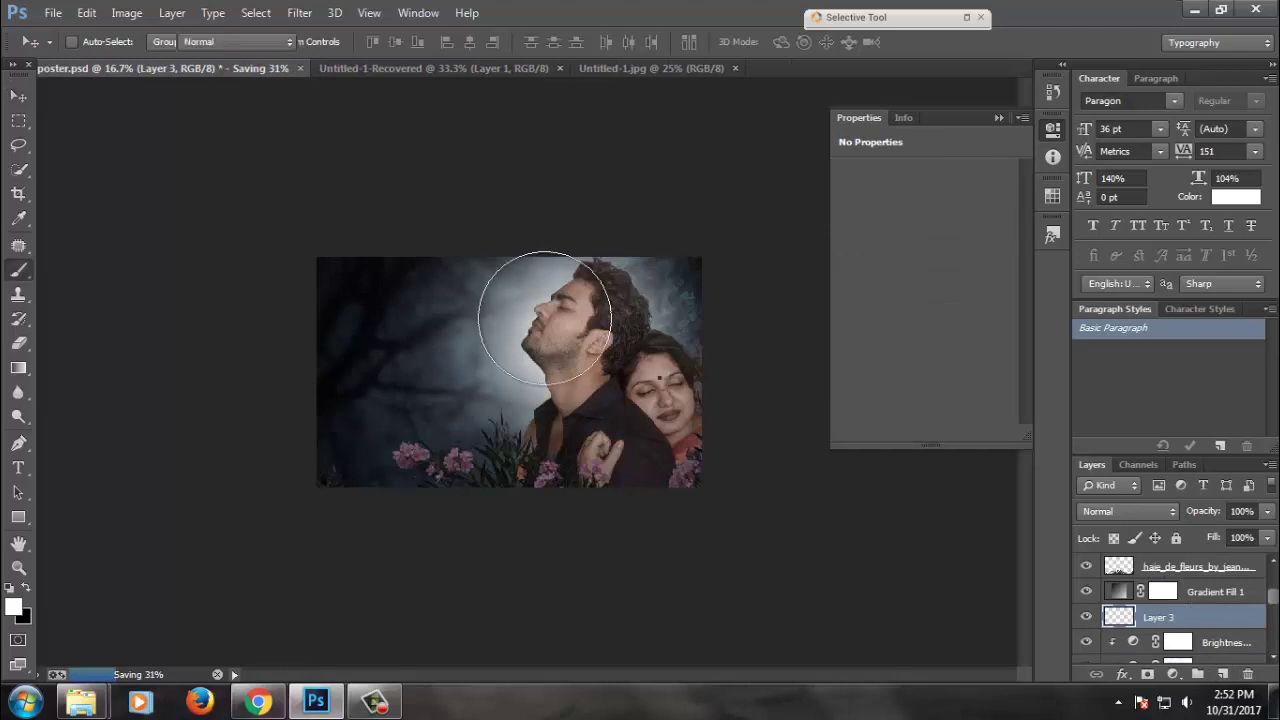
key("bracketleft")
key("bracketleft")
key("bracketleft")
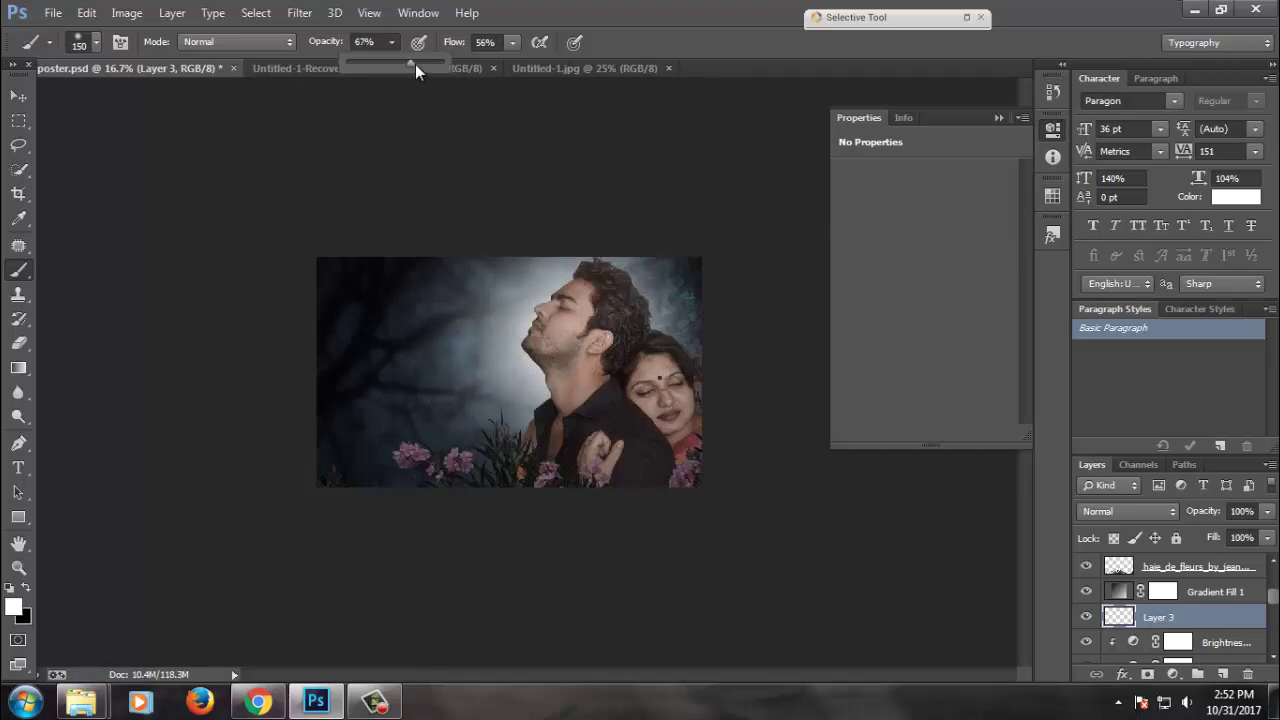
left_click_drag(415, 64, 582, 64)
left_click(572, 340)
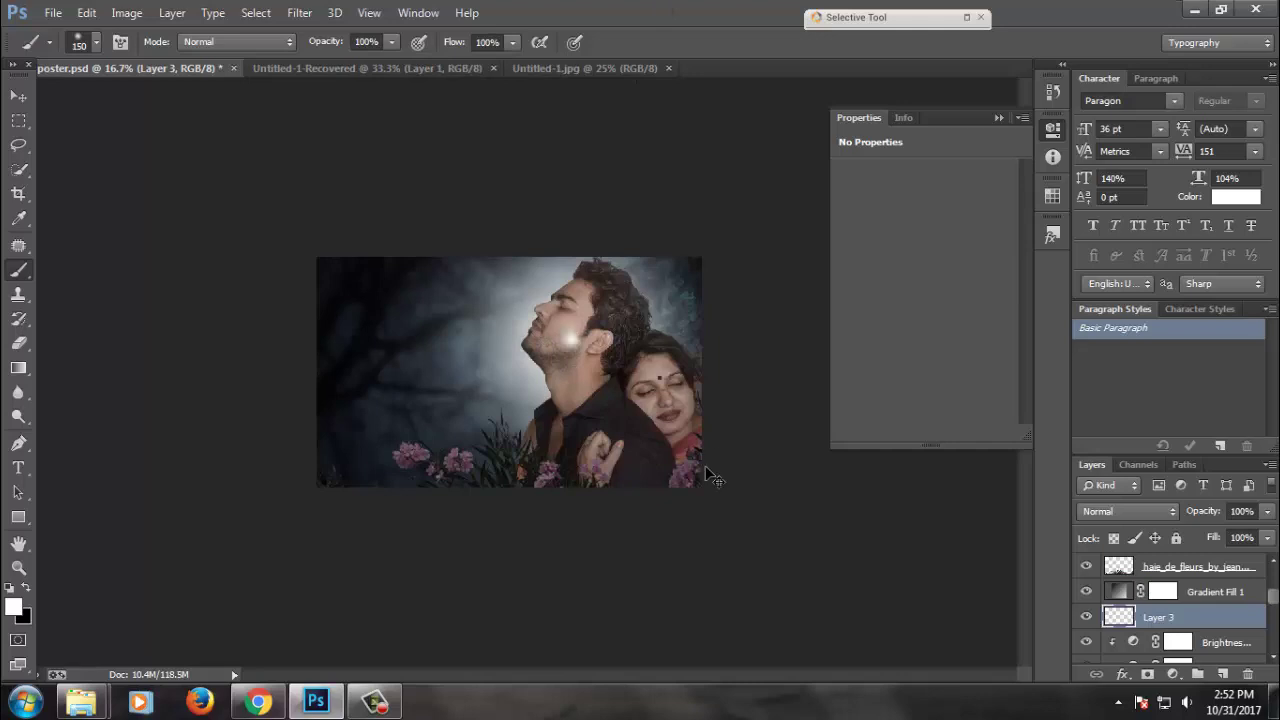
- Scale the white dab into a huge glow, blended Soft Light at 61% opacity
key("ctrl+t")
left_click_drag(593, 360, 888, 652)
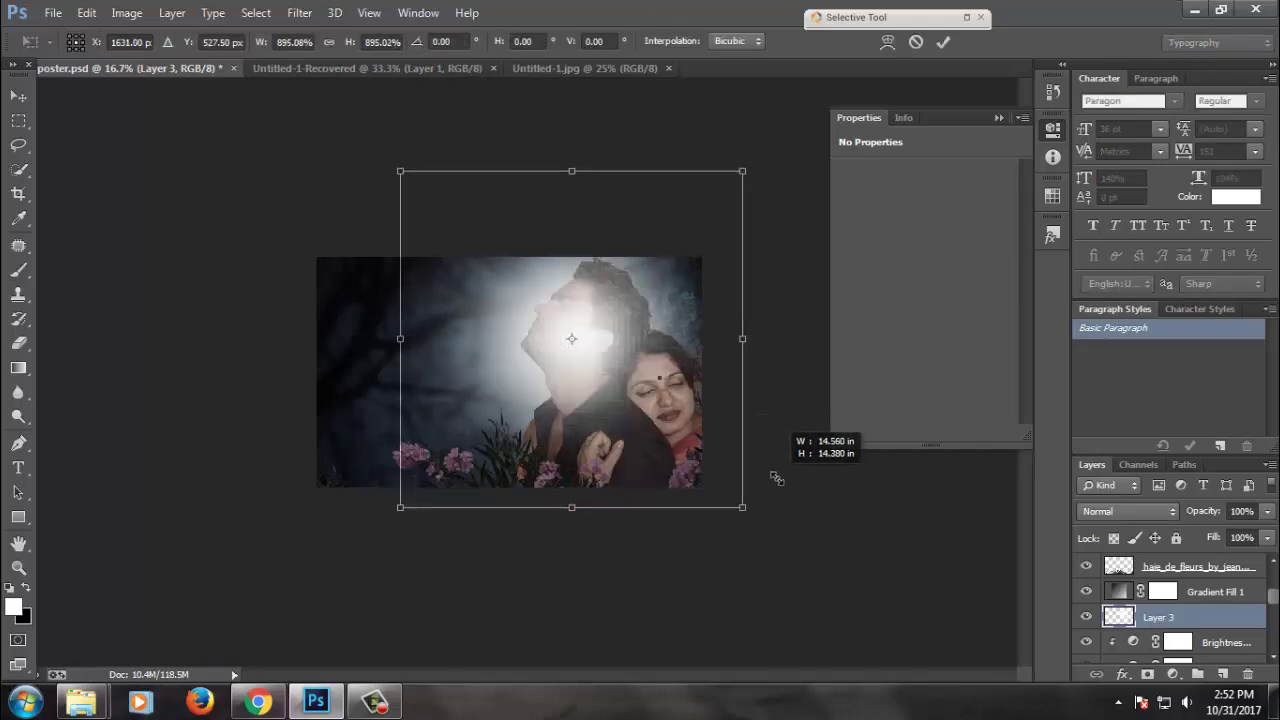
key("Return")
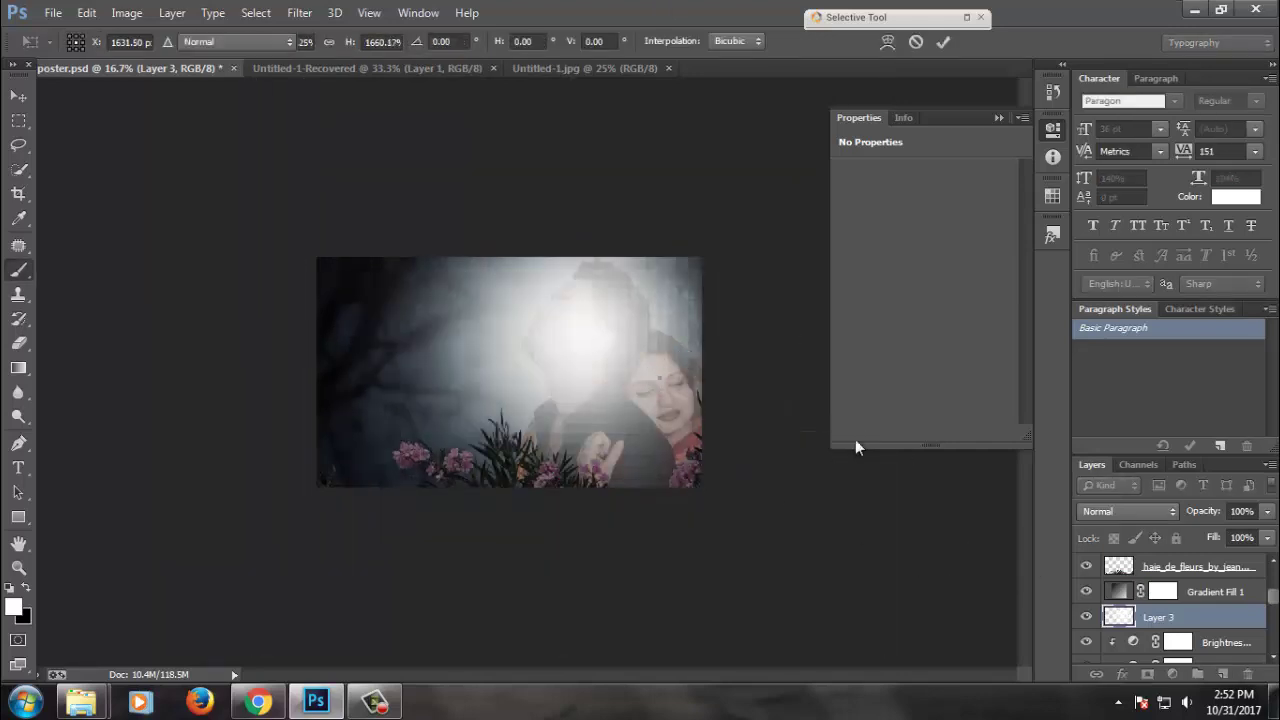
left_click(1125, 511)
left_click(1105, 268)
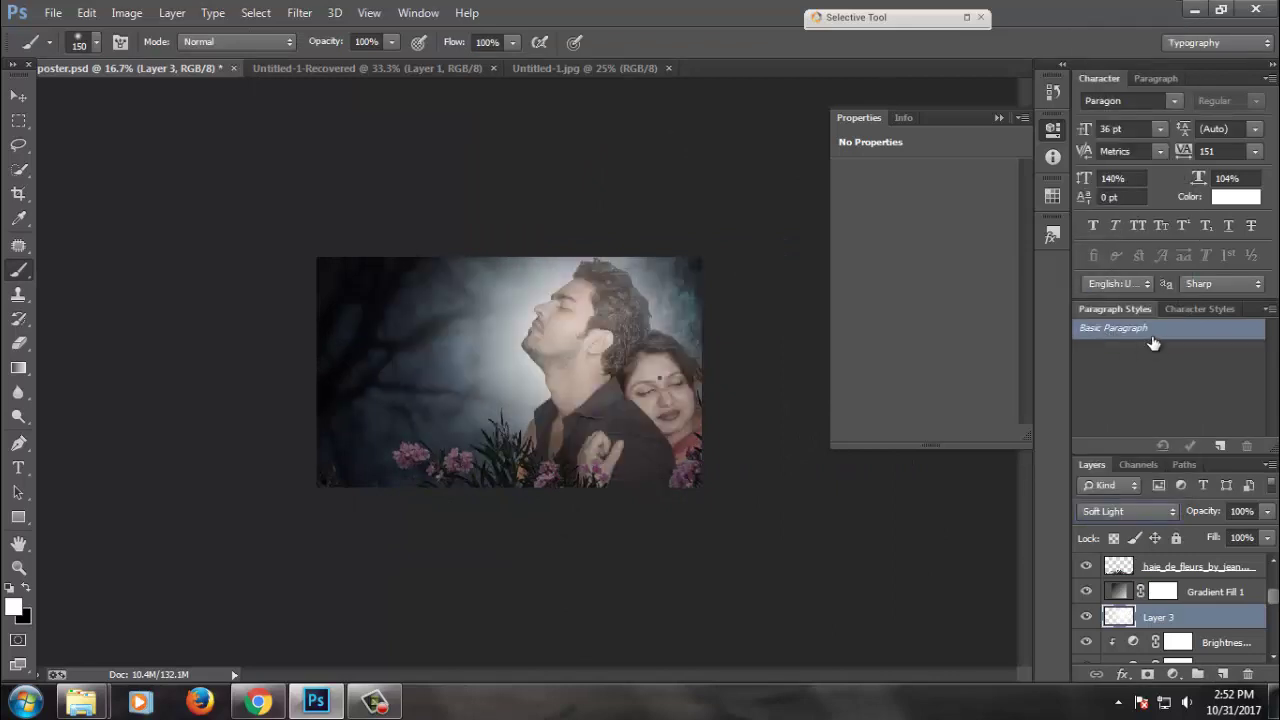
left_click(17, 97)
left_click(1268, 511)
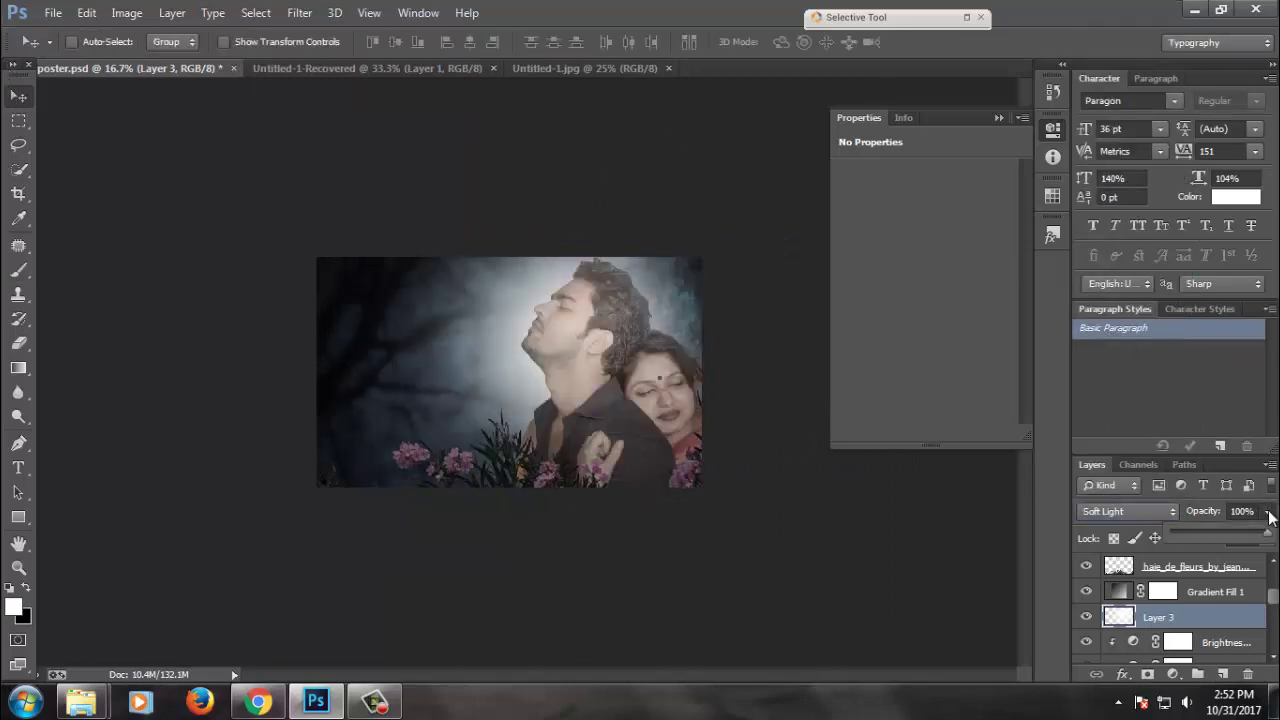
left_click_drag(1228, 536, 1231, 532)
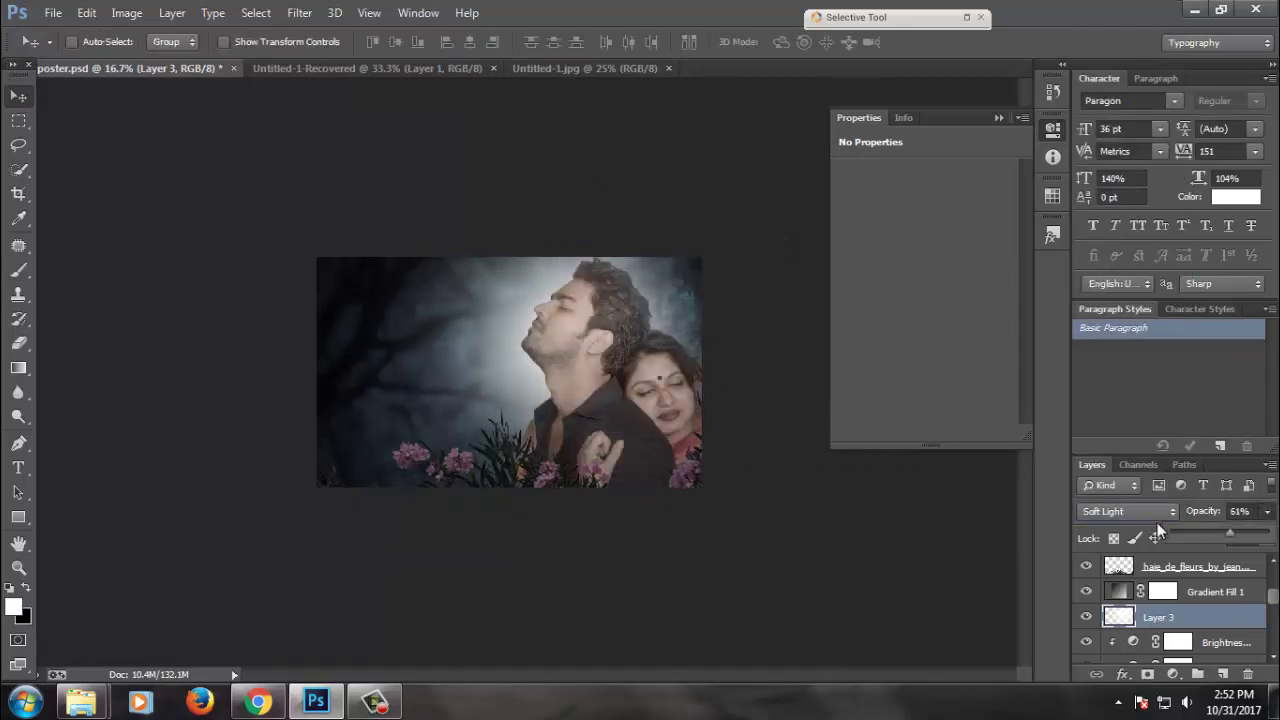
left_click(1150, 512)
- Try Normal, Color and Exclusion blend modes on the glow, then hide Layer 3 and save
left_click(1098, 23)
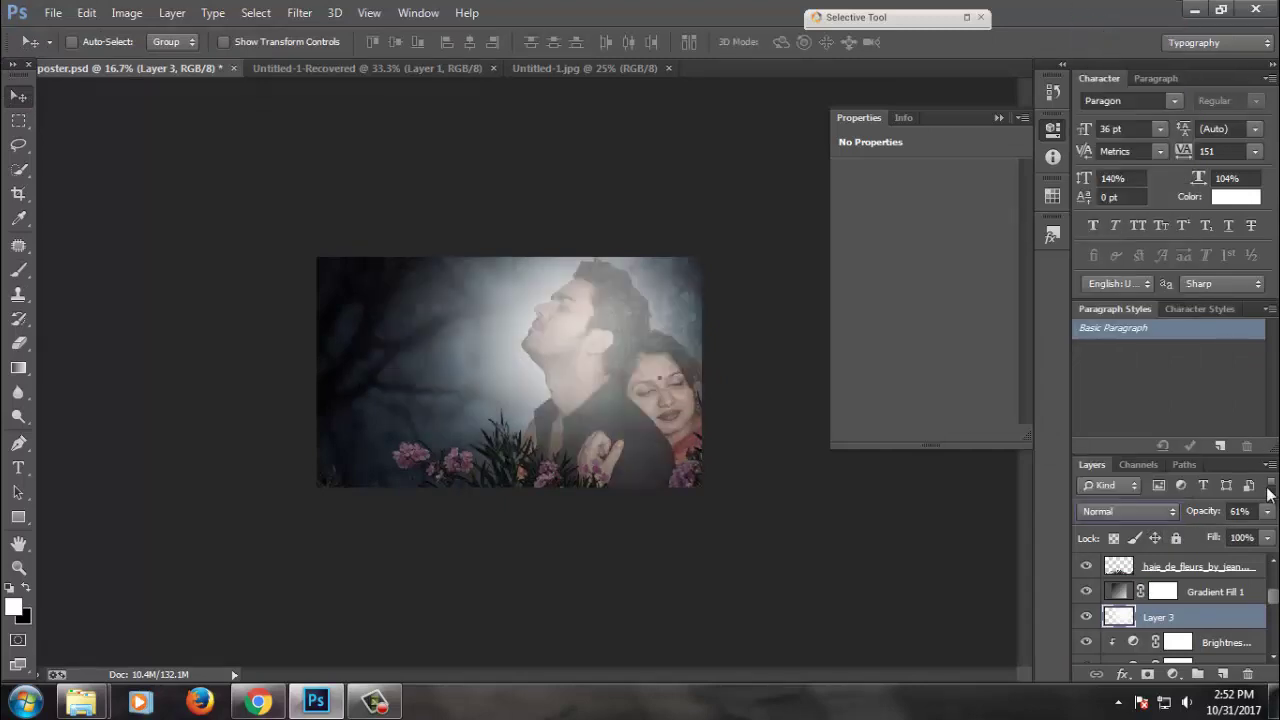
left_click(1126, 510)
left_click(1132, 485)
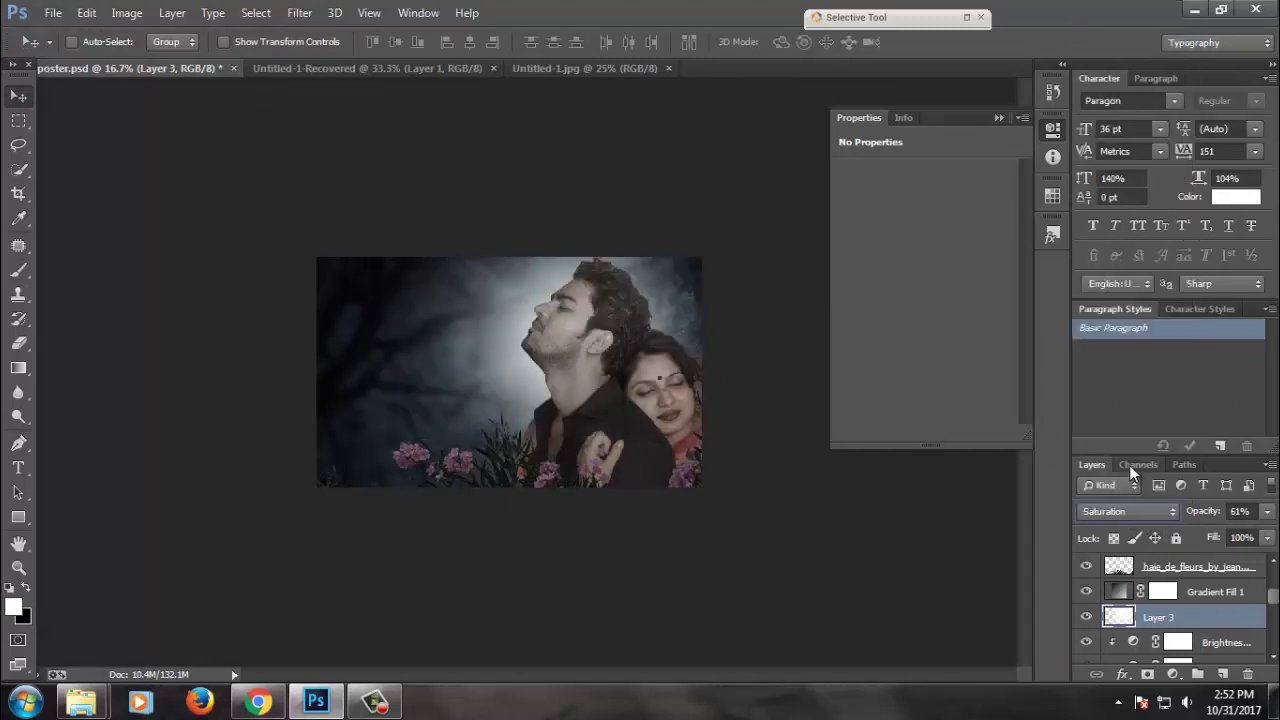
key("Up")
key("Up")
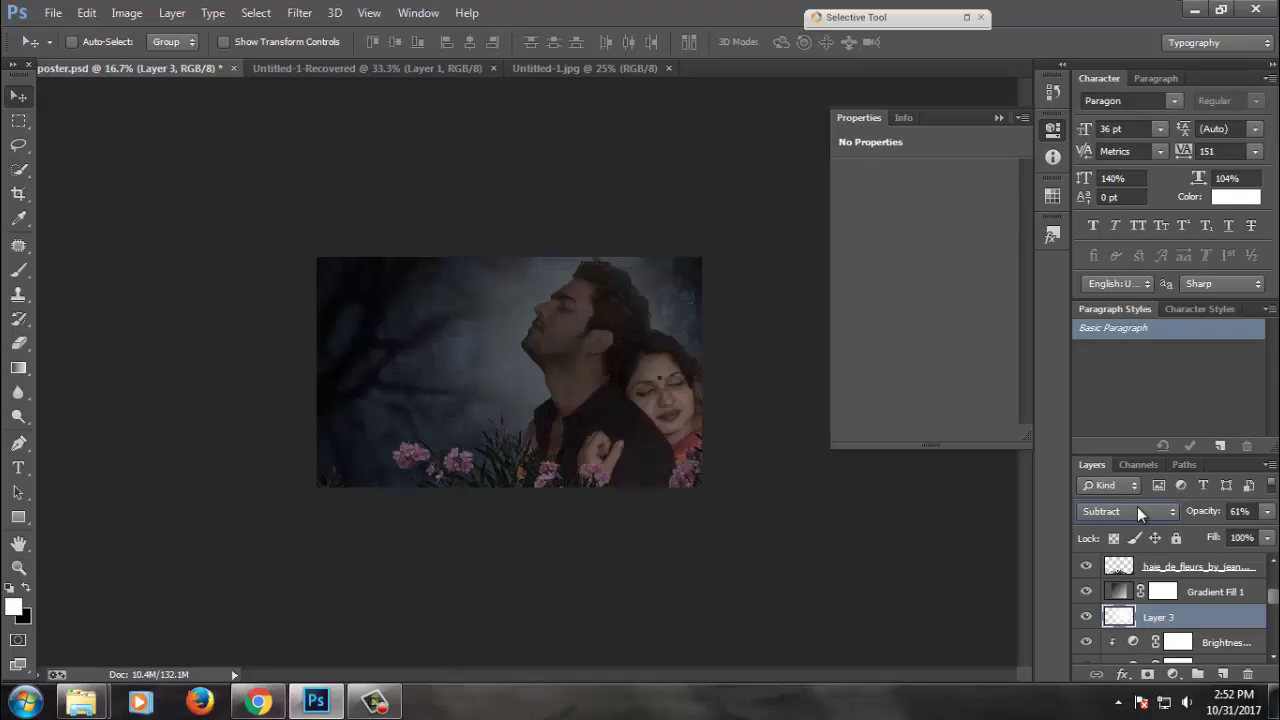
key("Up")
left_click(1086, 617)
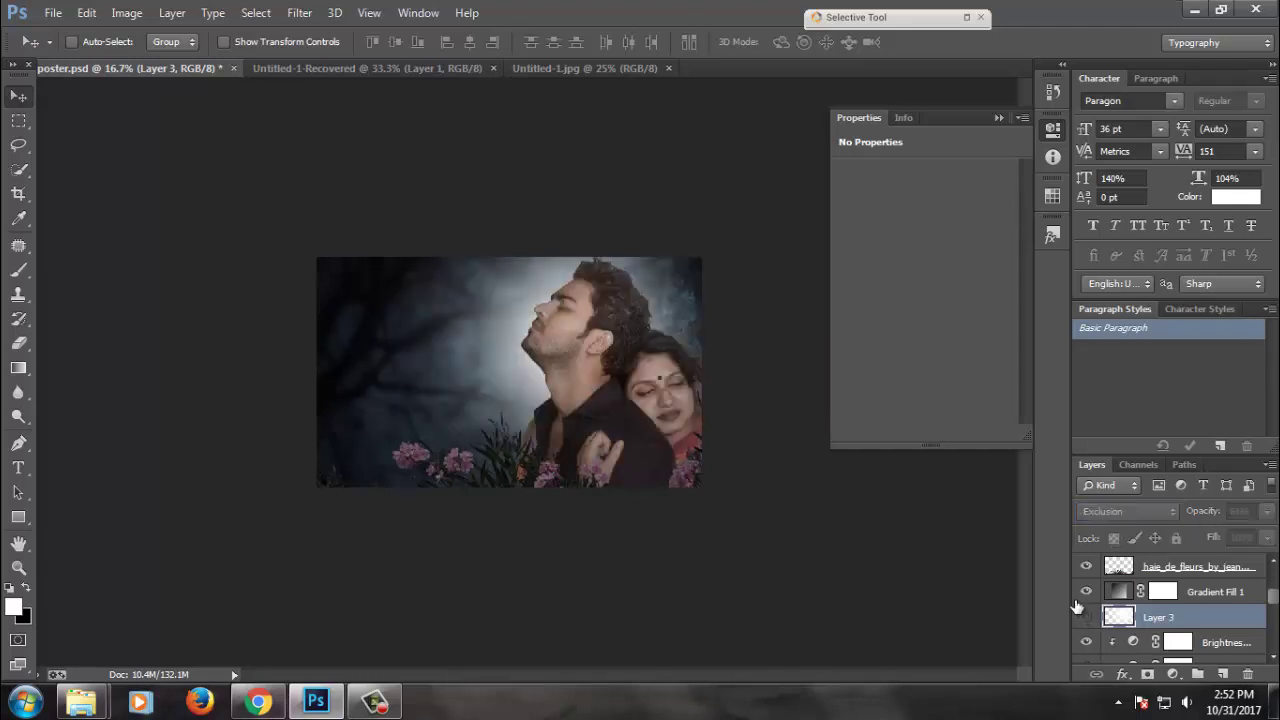
key("ctrl+s")
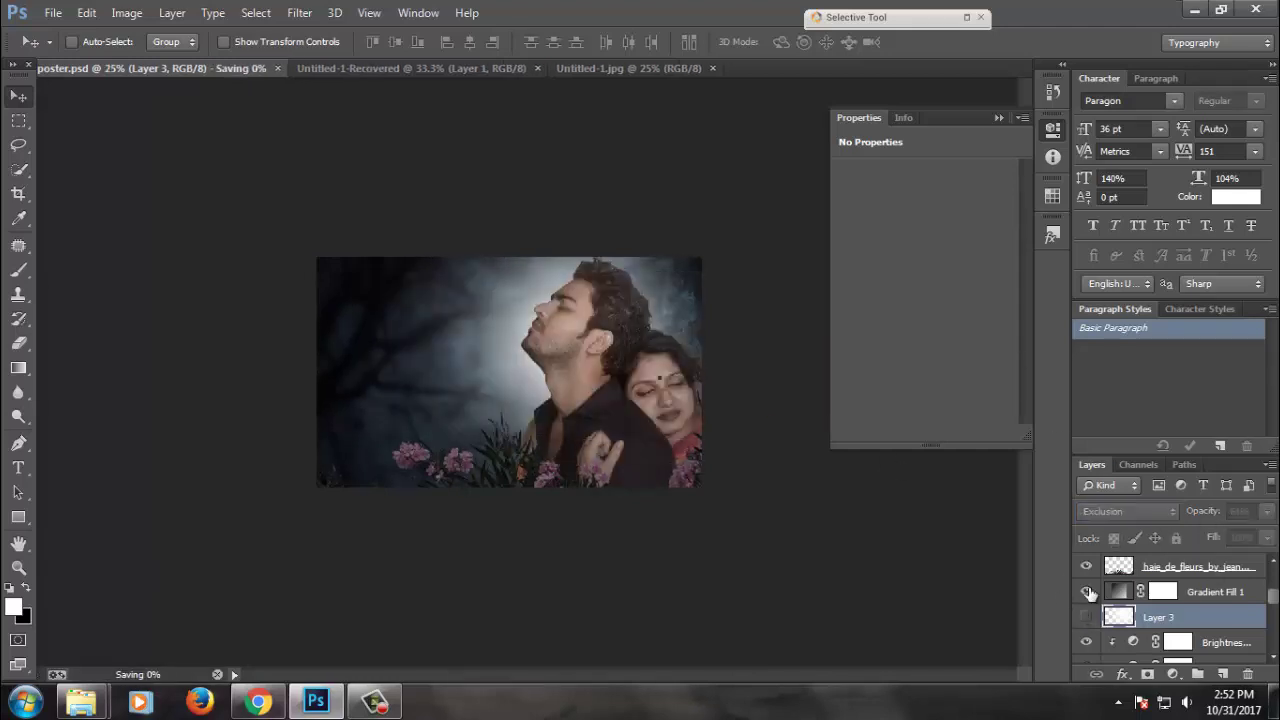
left_click(681, 354)
left_click(1165, 598)
- Duplicate the couple layer and make a feathered selection of both faces
key("w")
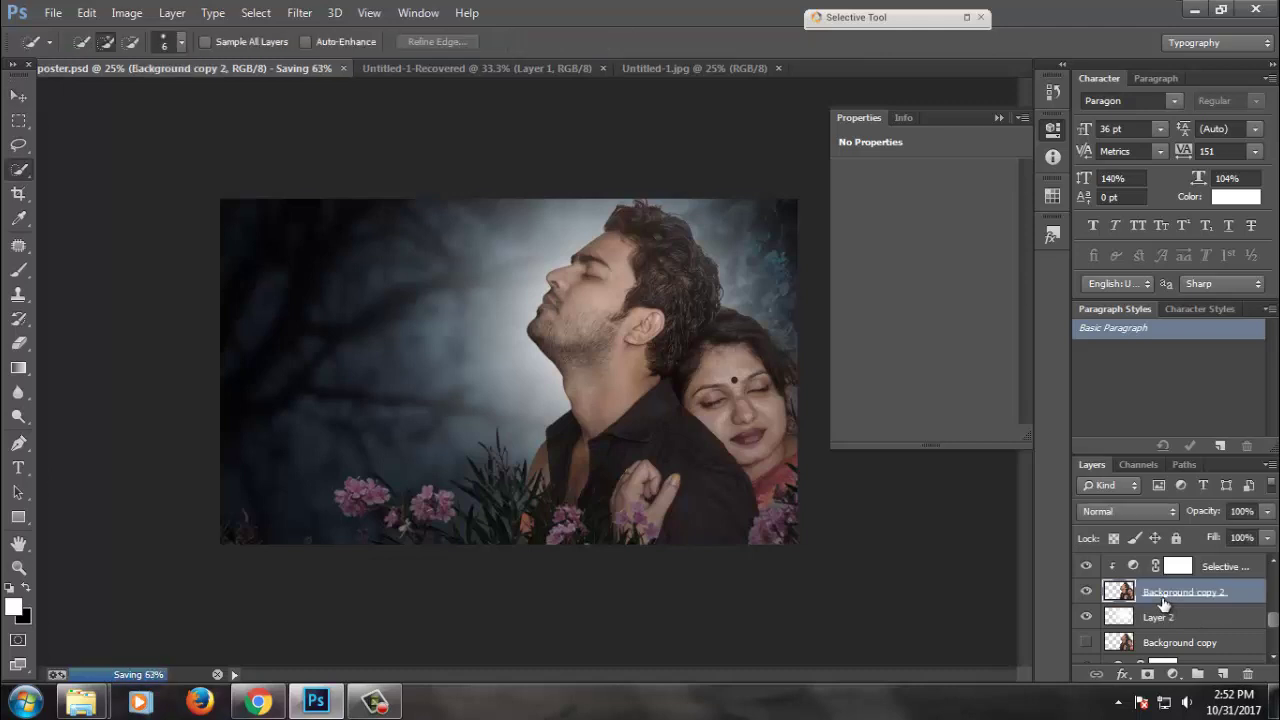
key("ctrl+j")
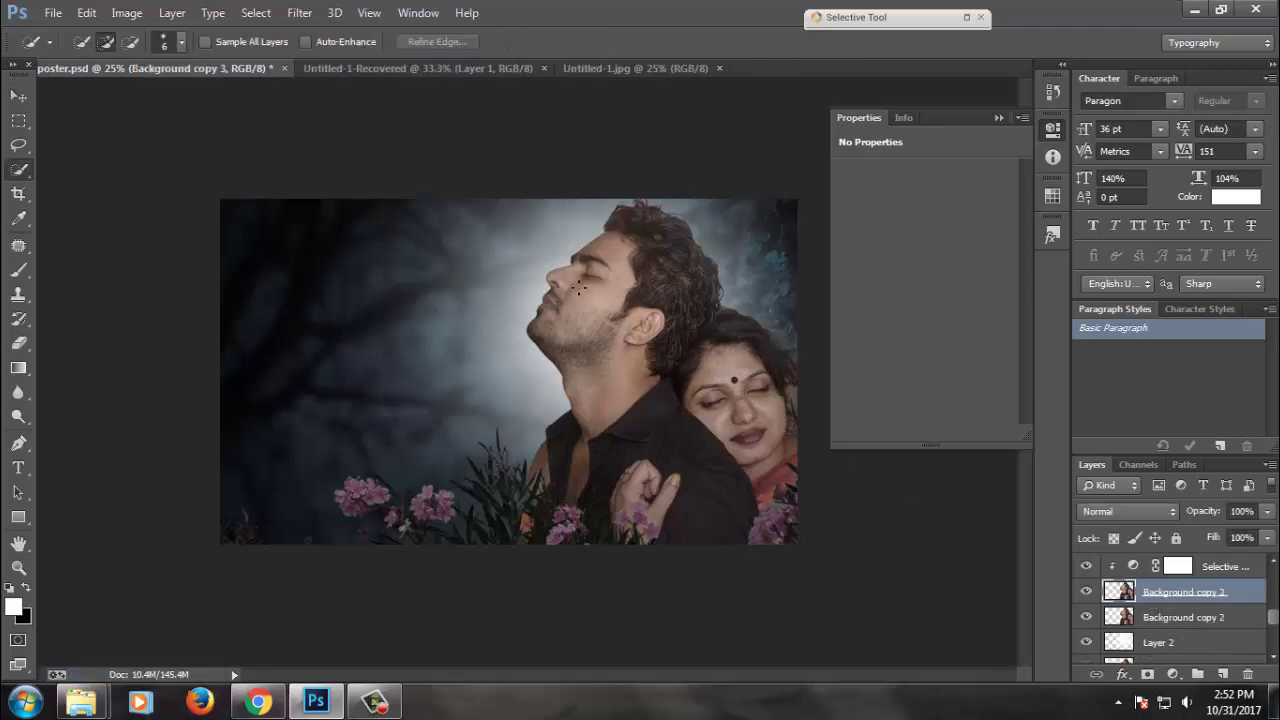
left_click_drag(593, 314, 610, 420)
left_click_drag(743, 382, 777, 455)
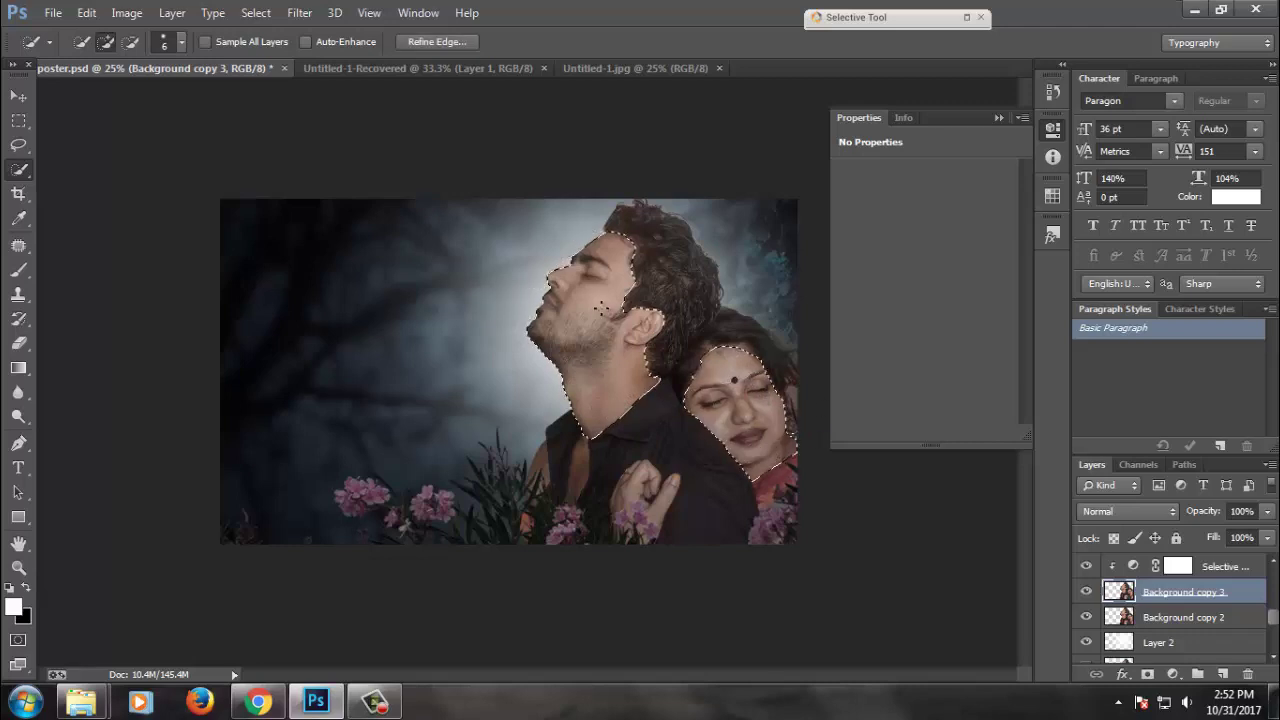
right_click(598, 277)
left_click(640, 331)
key("Return")
- Brighten the selected skin with Levels 4/1.00/238, deselect, and save
key("ctrl+l")
left_click_drag(1136, 362, 1118, 362)
left_click_drag(897, 366, 901, 366)
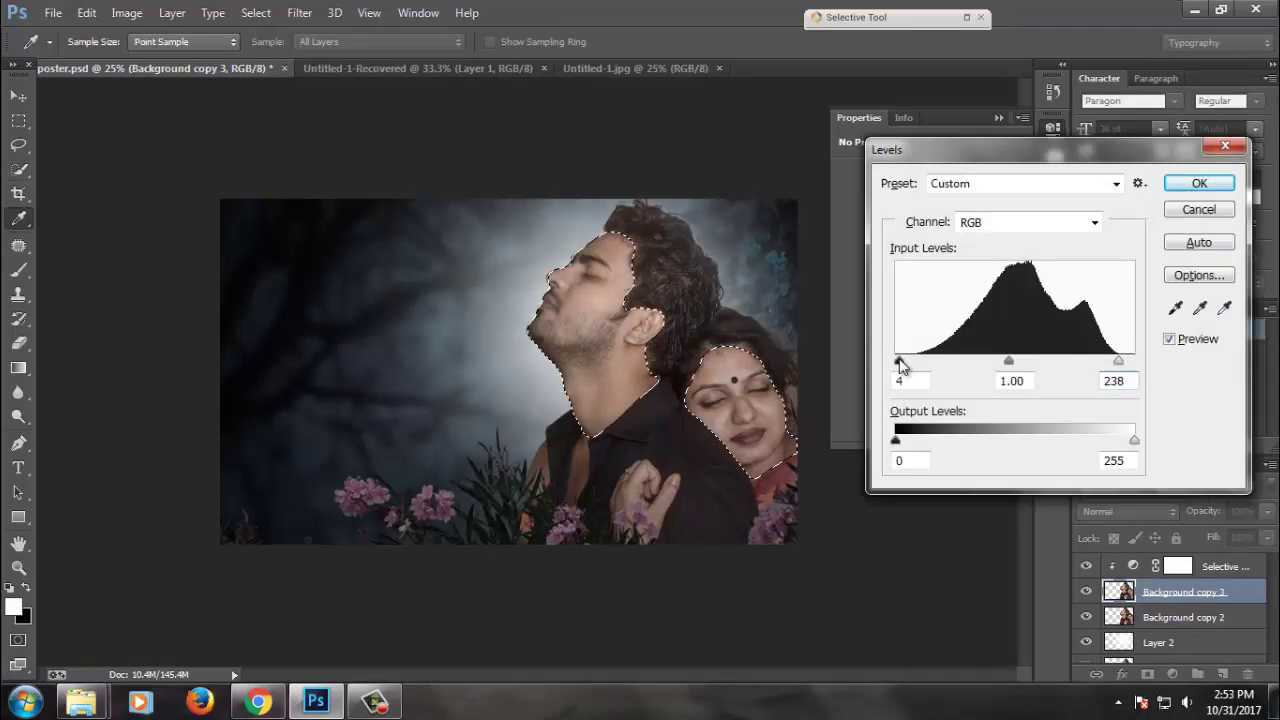
key("Return")
key("ctrl+d")
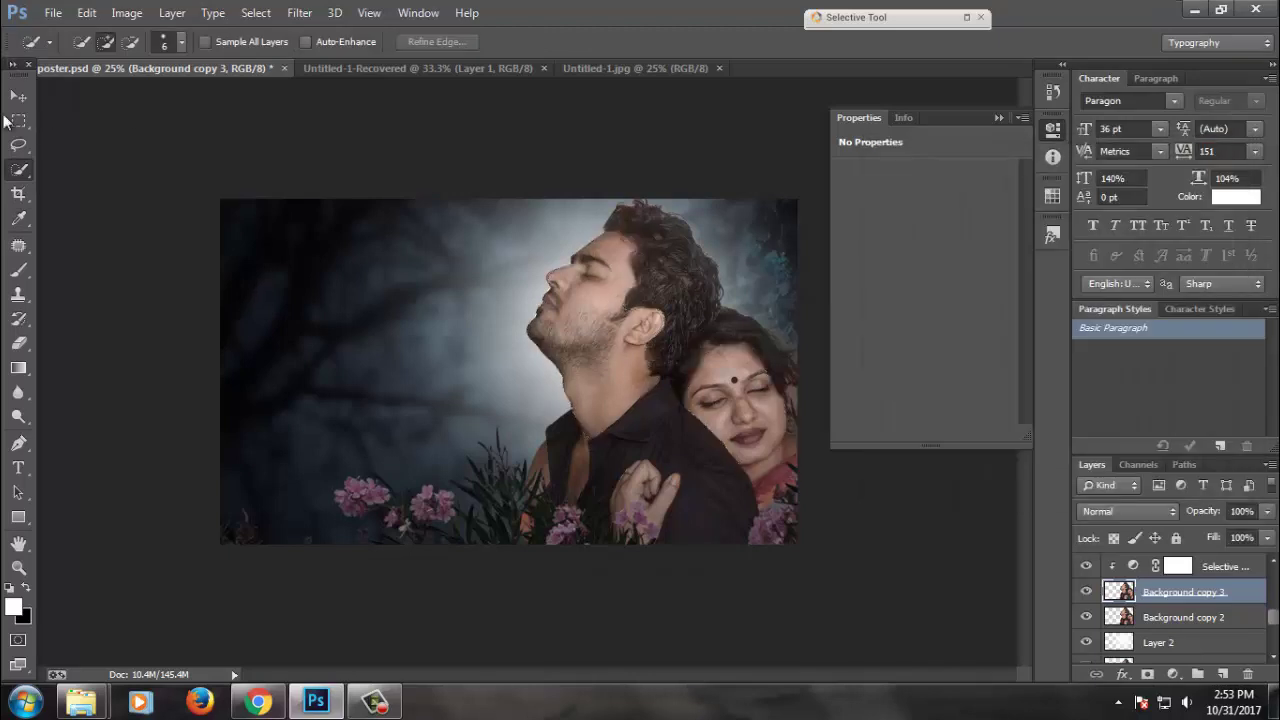
key("v")
left_click(456, 238, "alt")
key("ctrl+s")
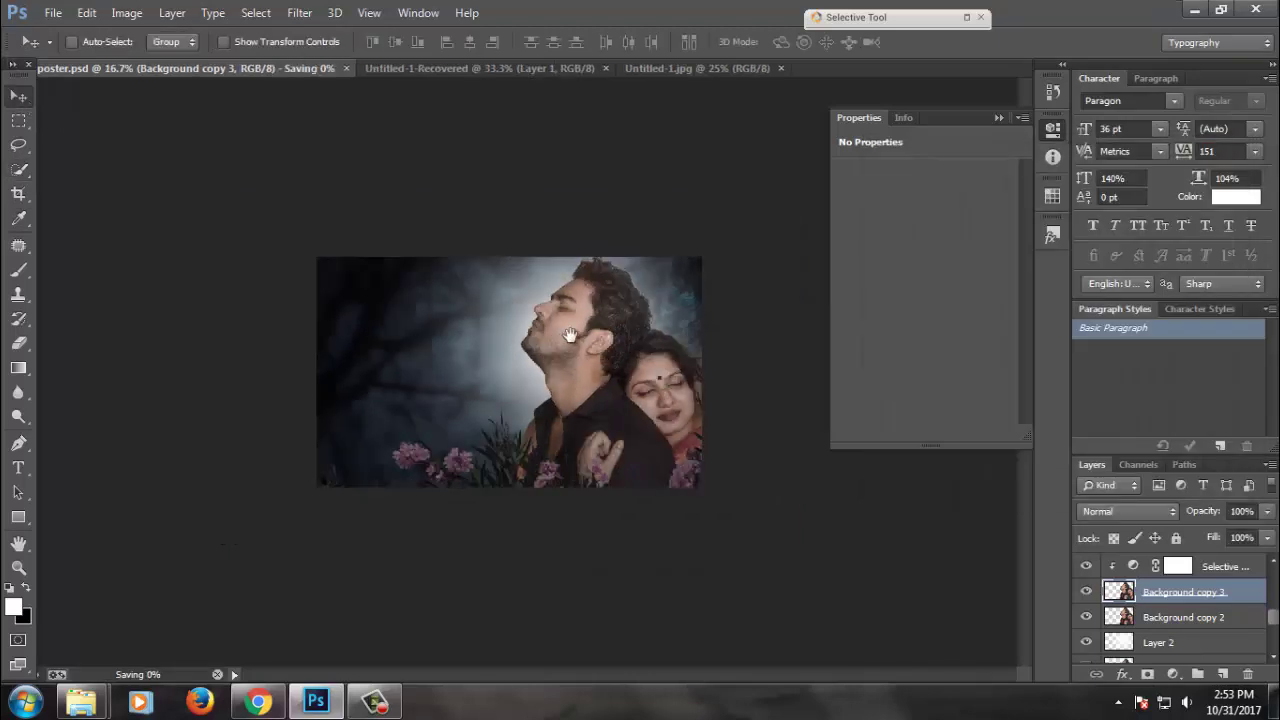
- Hide the Background copy 2 layer
left_click(585, 295, "alt")
left_click(577, 266, "ctrl")
left_click(630, 300, "ctrl")
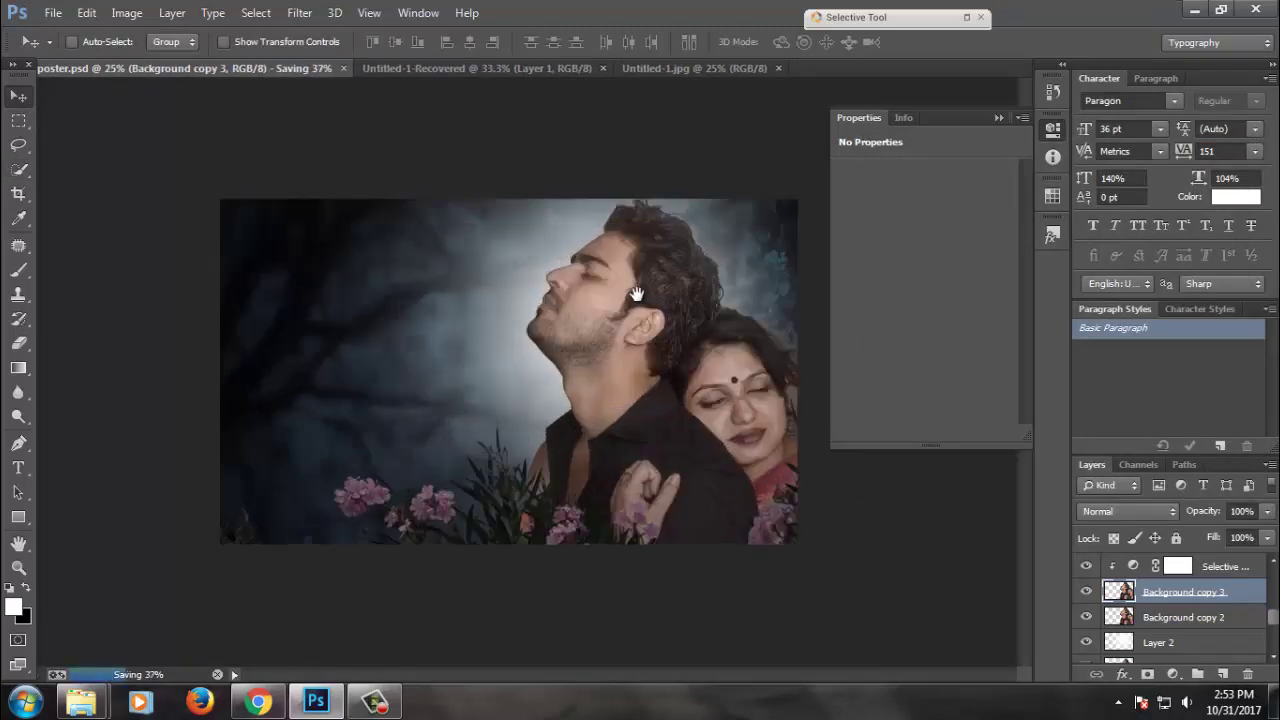
left_click(1088, 618)
key("e")
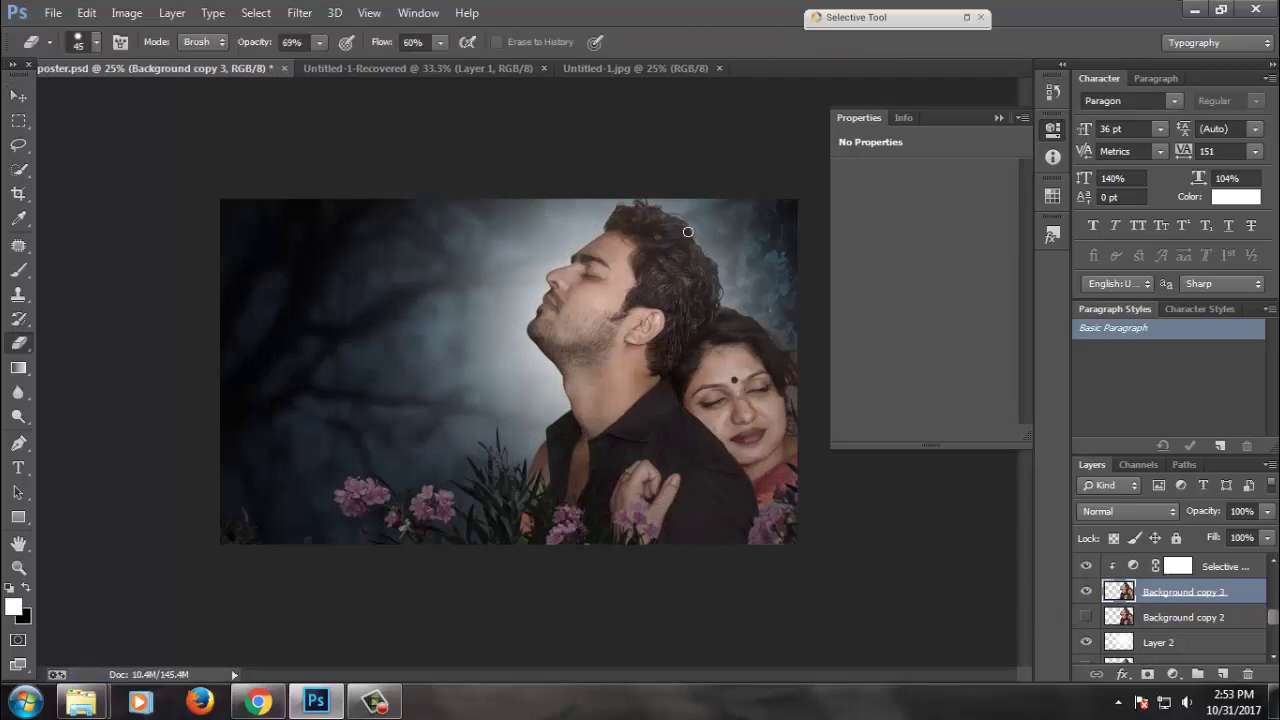
key("ctrl+plus")
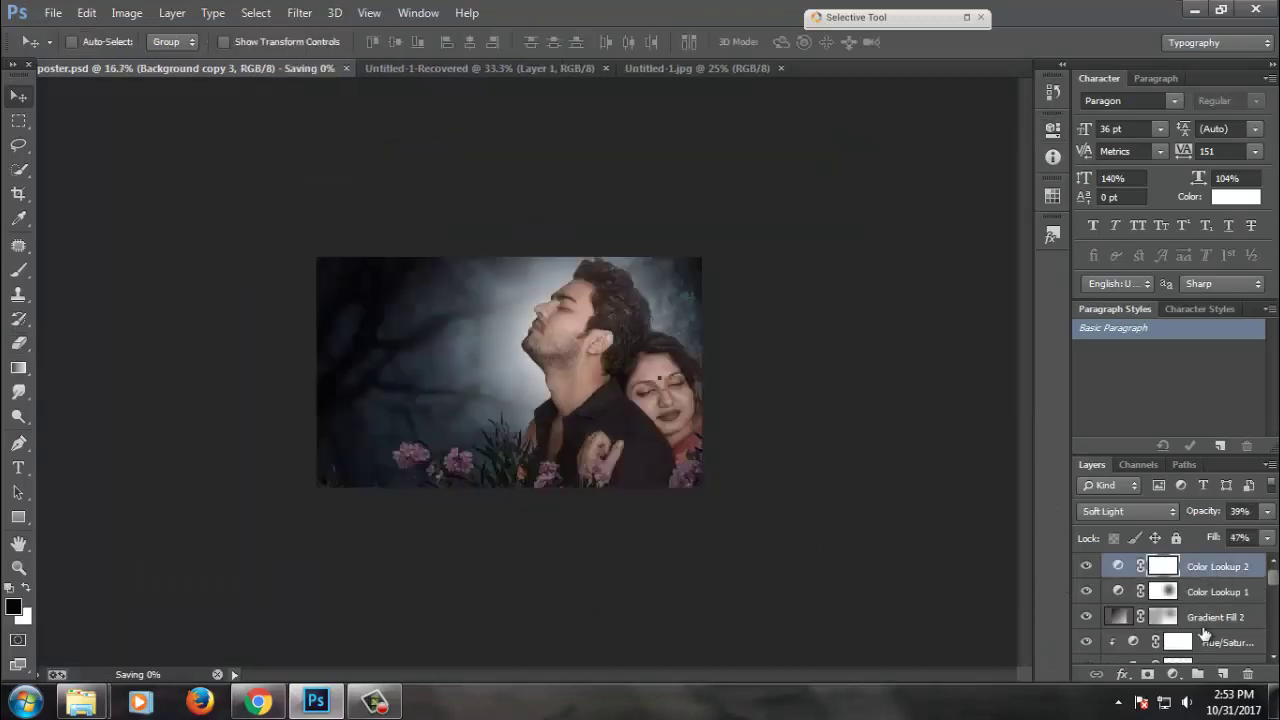
- Add a Color Balance layer shifting the midtones toward cyan and blue, Magenta–Green -13
left_click(1173, 674)
left_click(1160, 466)
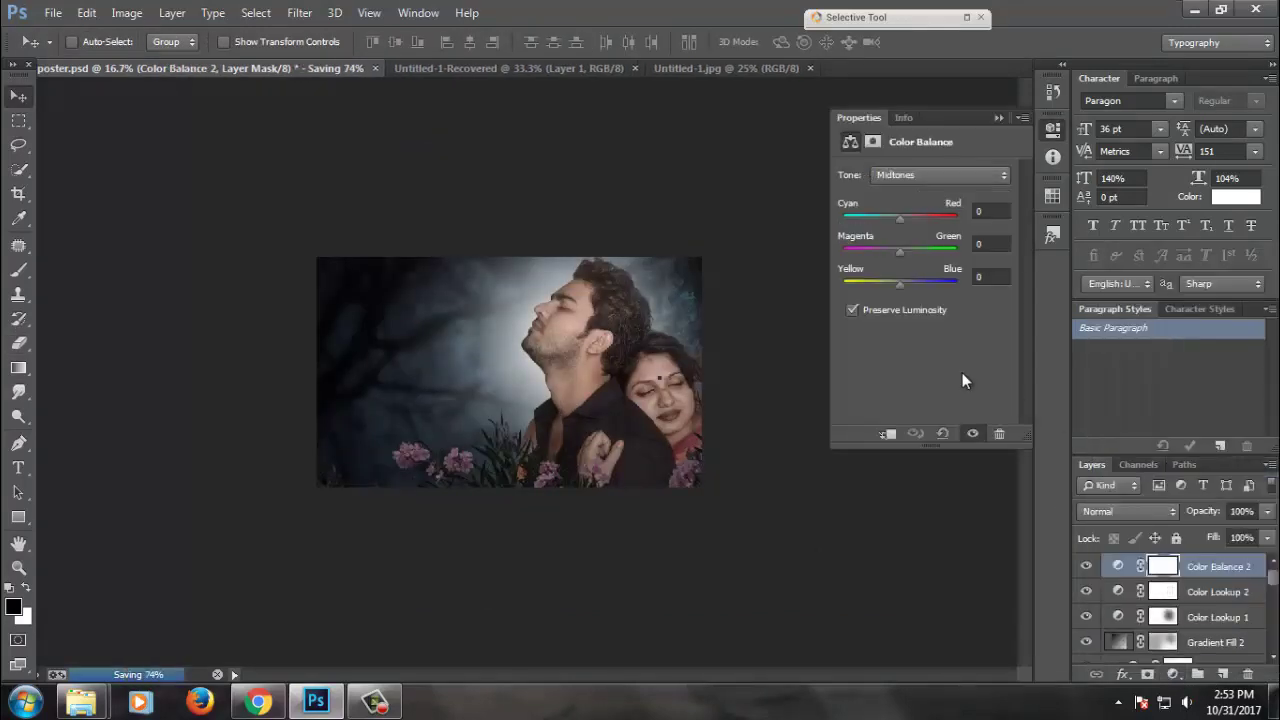
left_click_drag(898, 281, 916, 282)
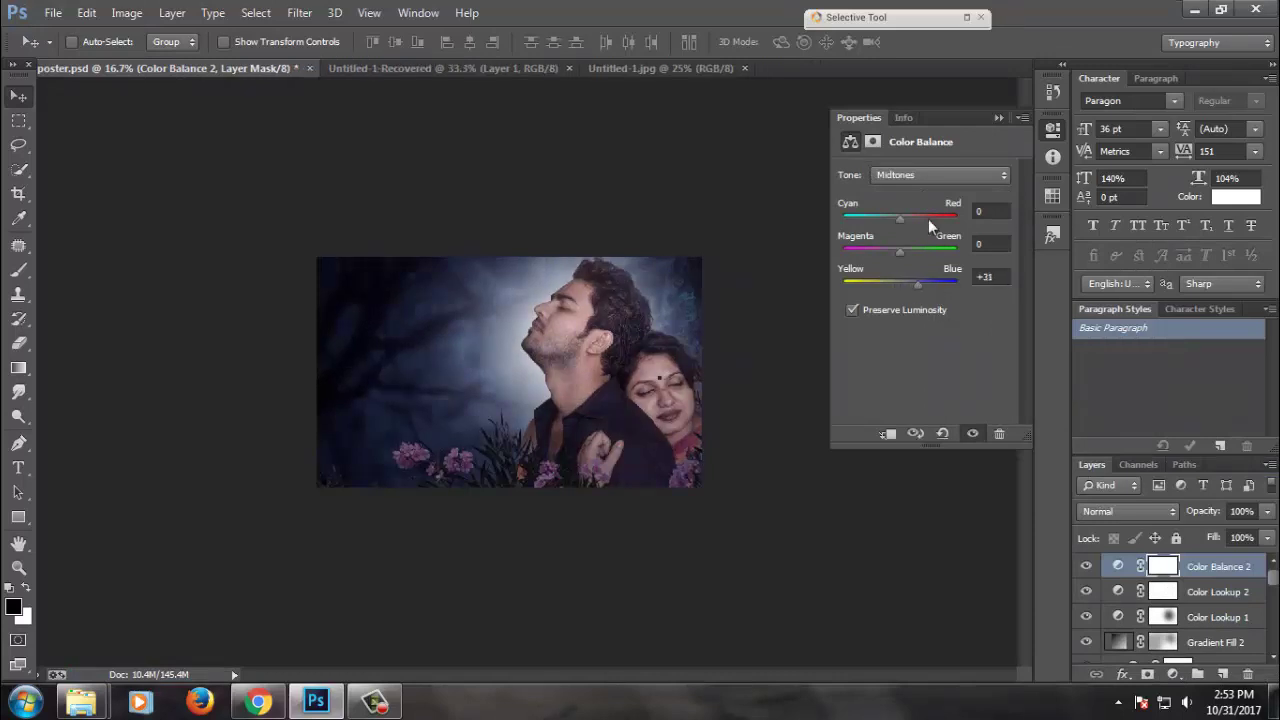
left_click_drag(890, 217, 888, 217)
left_click_drag(889, 219, 887, 220)
left_click_drag(920, 284, 886, 250)
- Tint the highlights toward magenta and blue (Yellow–Blue +13) and save the poster
left_click(919, 177)
left_click(907, 227)
mouse_move(899, 251)
left_mouse_down()
mouse_move(906, 284)
mouse_move(902, 251)
left_mouse_up()
left_click(998, 119)
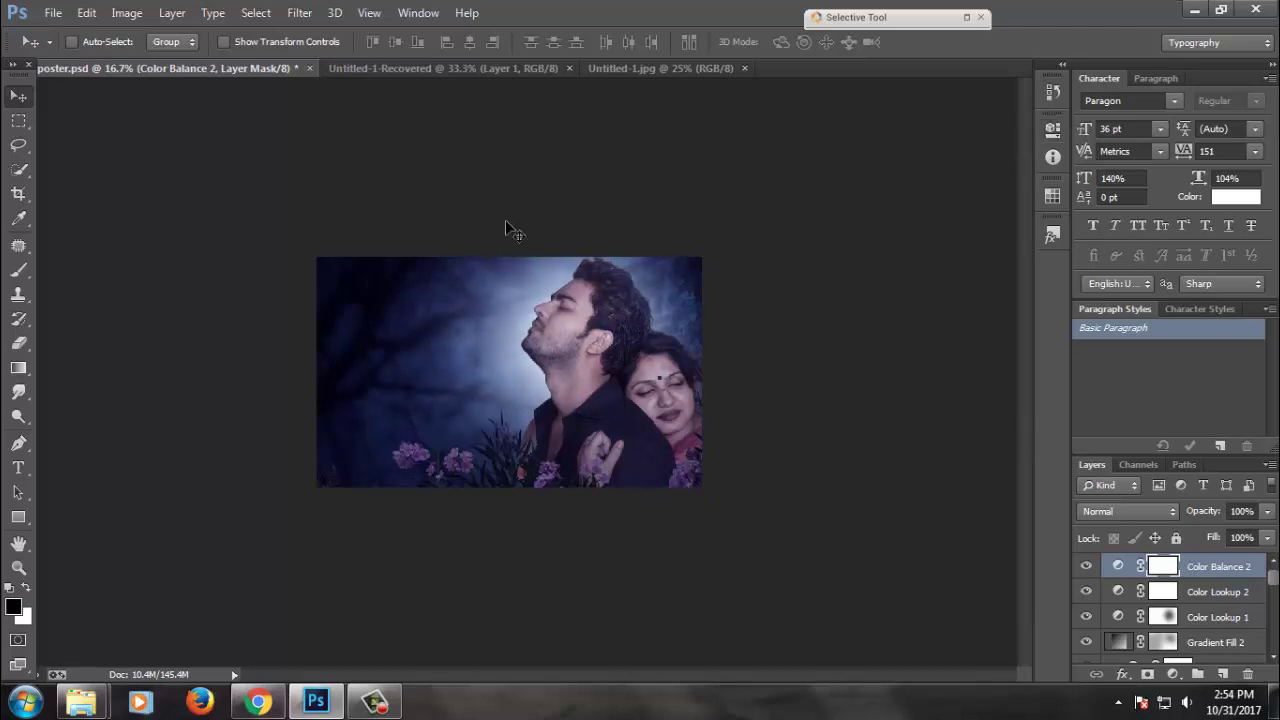
left_click(587, 312, "alt")
key("ctrl+s")
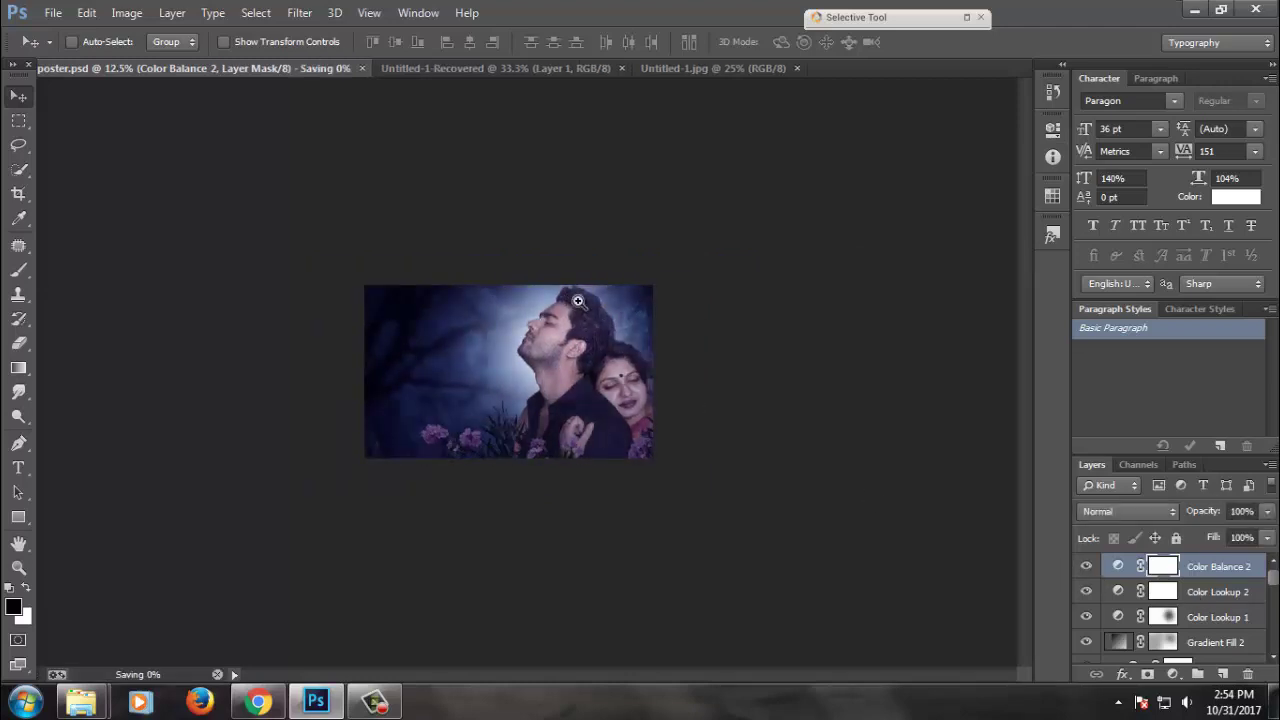
left_click(577, 301)
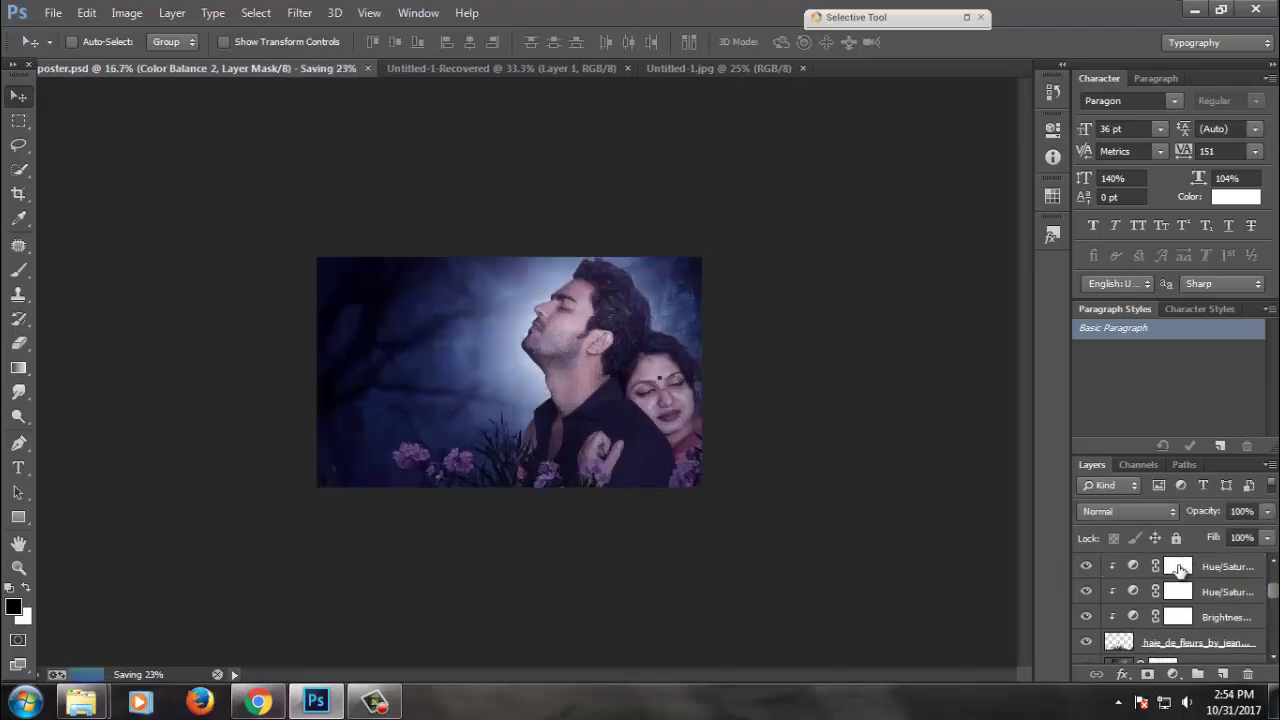
key("alt+[")
key("alt+[")
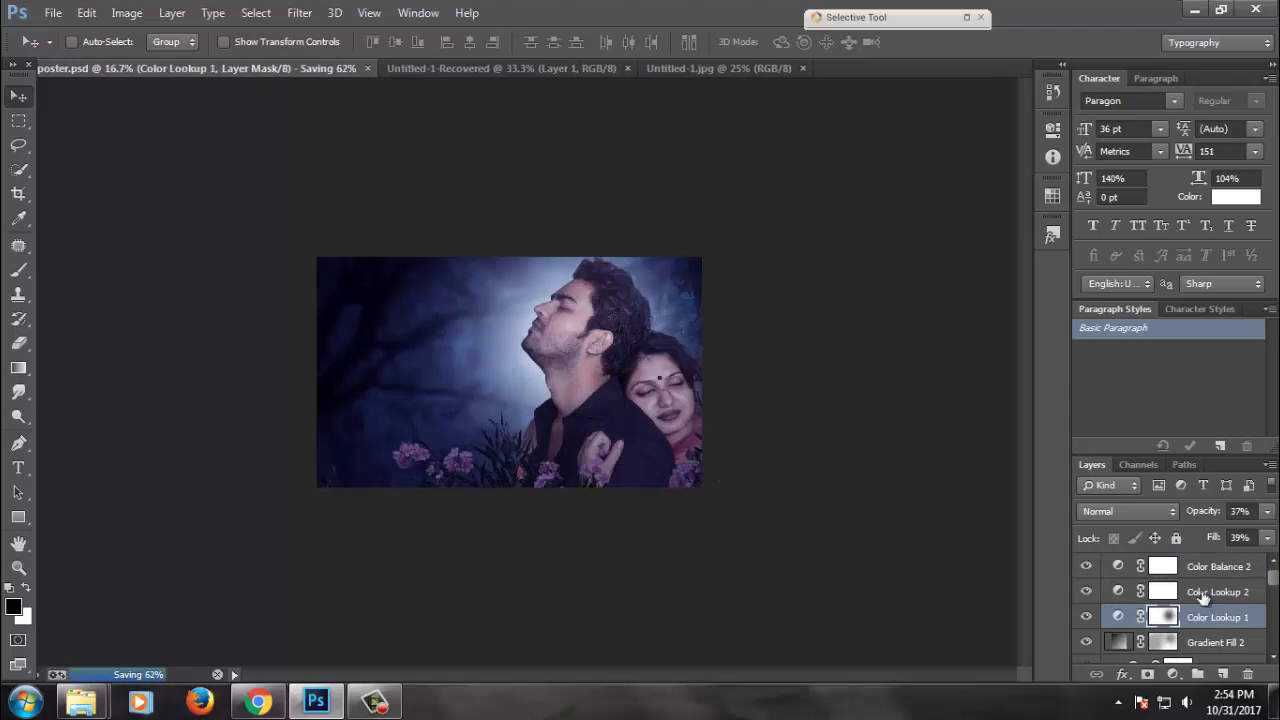
left_click(1187, 567)
- Darken the flowers with a clipped Brightness/Contrast adjustment layer at brightness -57
left_click(1173, 674)
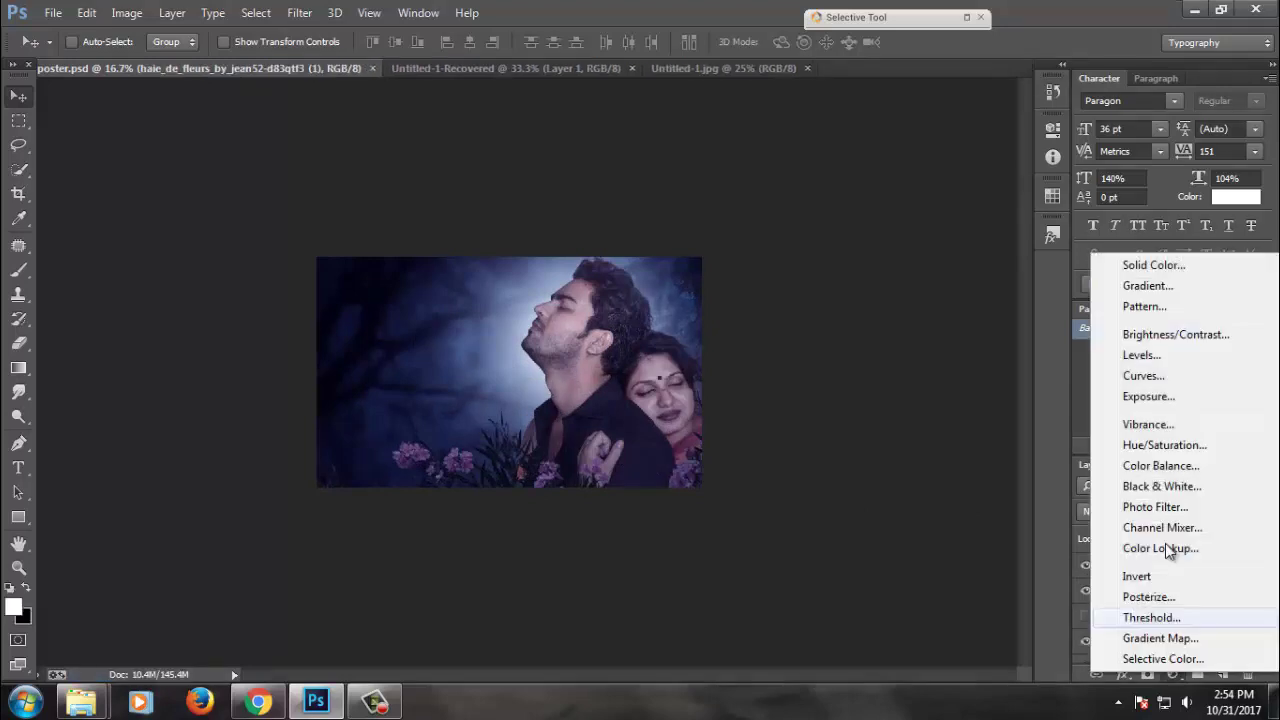
left_click(1180, 343)
left_click_drag(926, 220, 893, 233)
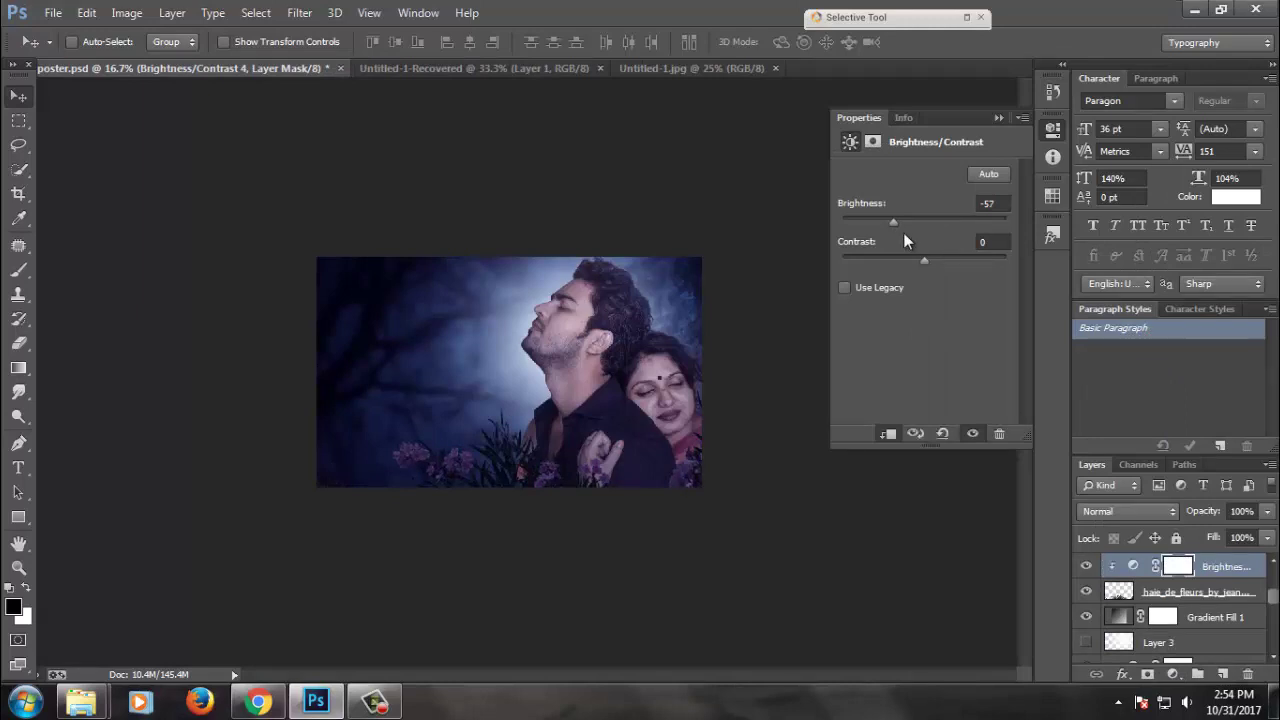
left_click(998, 117)
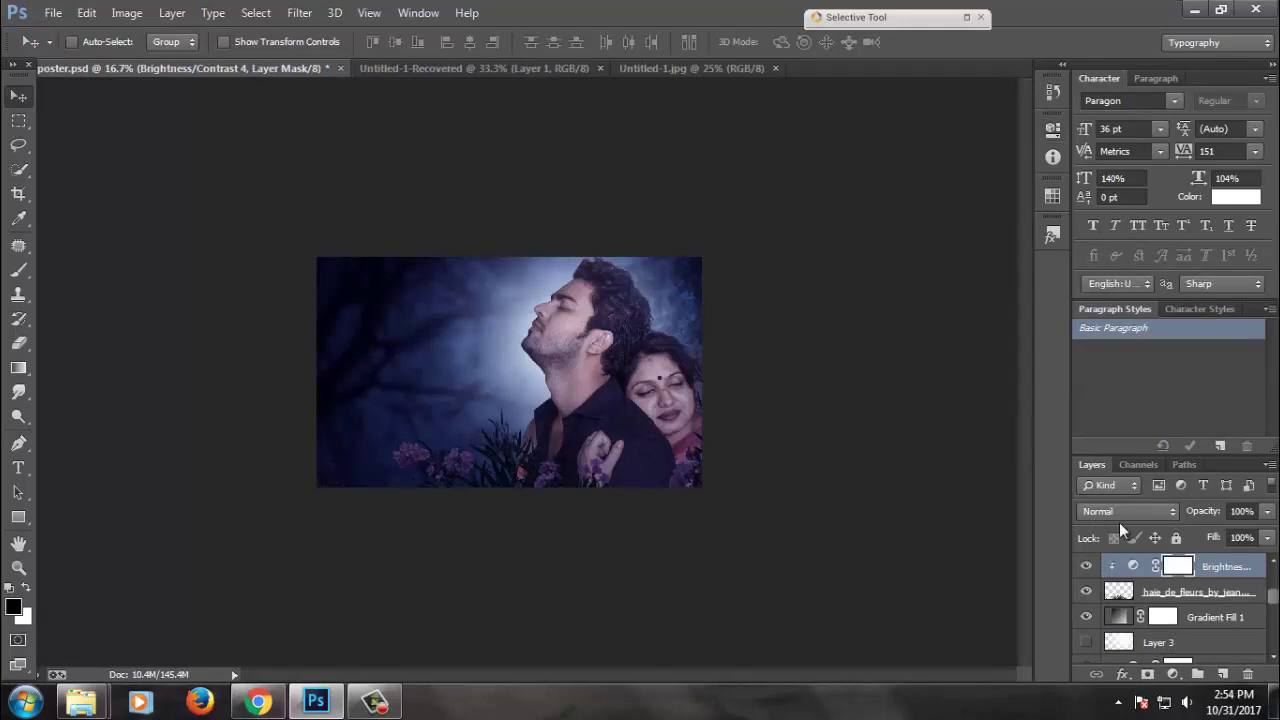
- Soften the flower layer with a Gaussian Blur and nudge it into a new position
left_click(1187, 591)
left_click(299, 12)
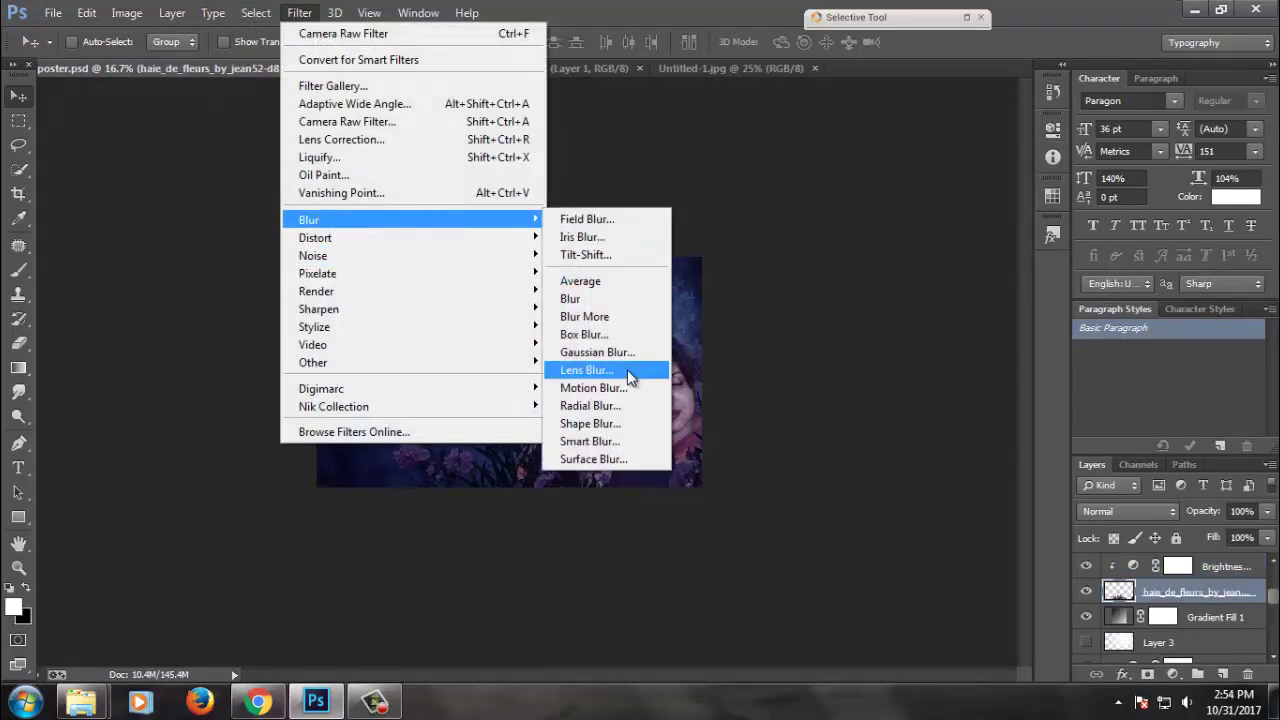
left_click(618, 352)
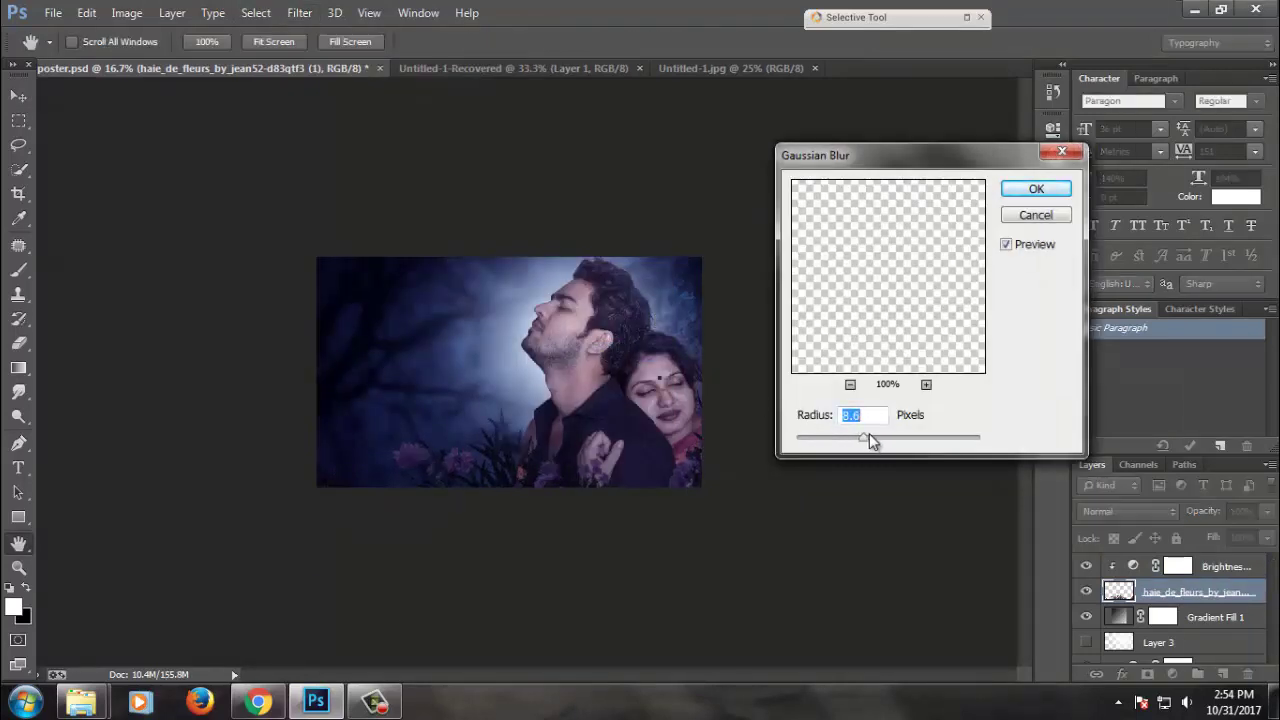
left_click(1020, 203)
left_click(18, 96)
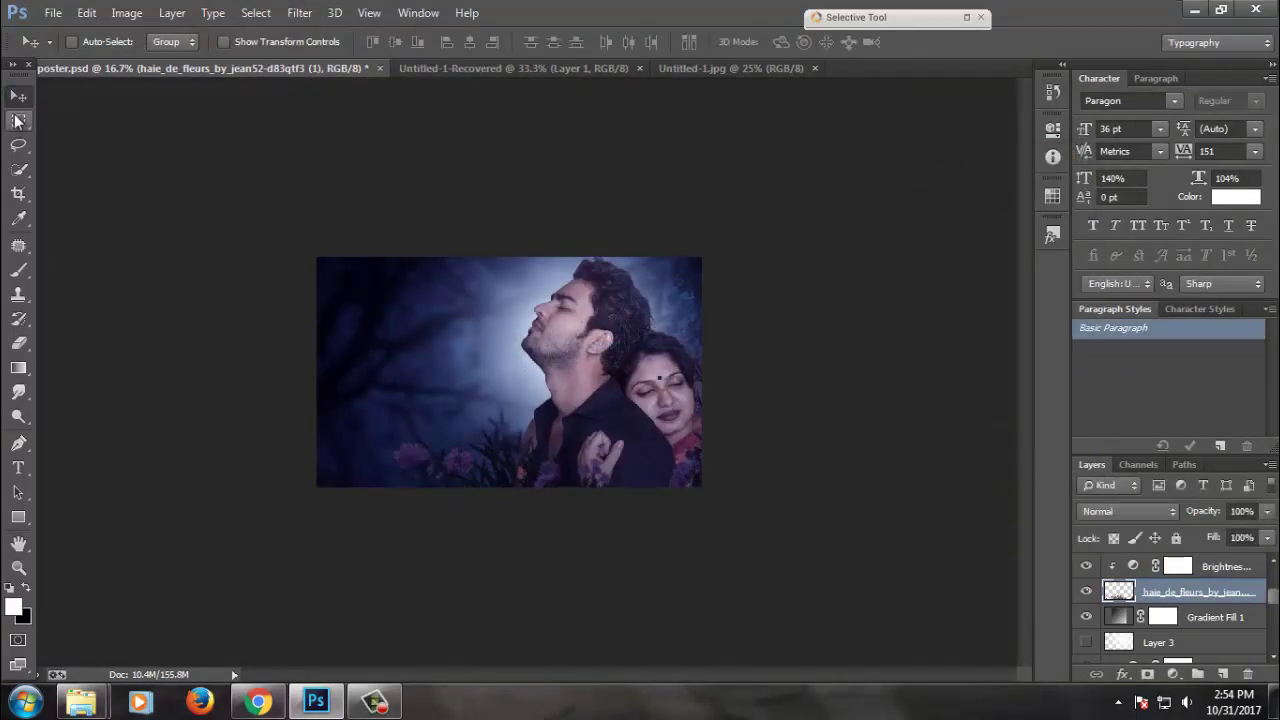
left_click_drag(567, 302, 609, 333)
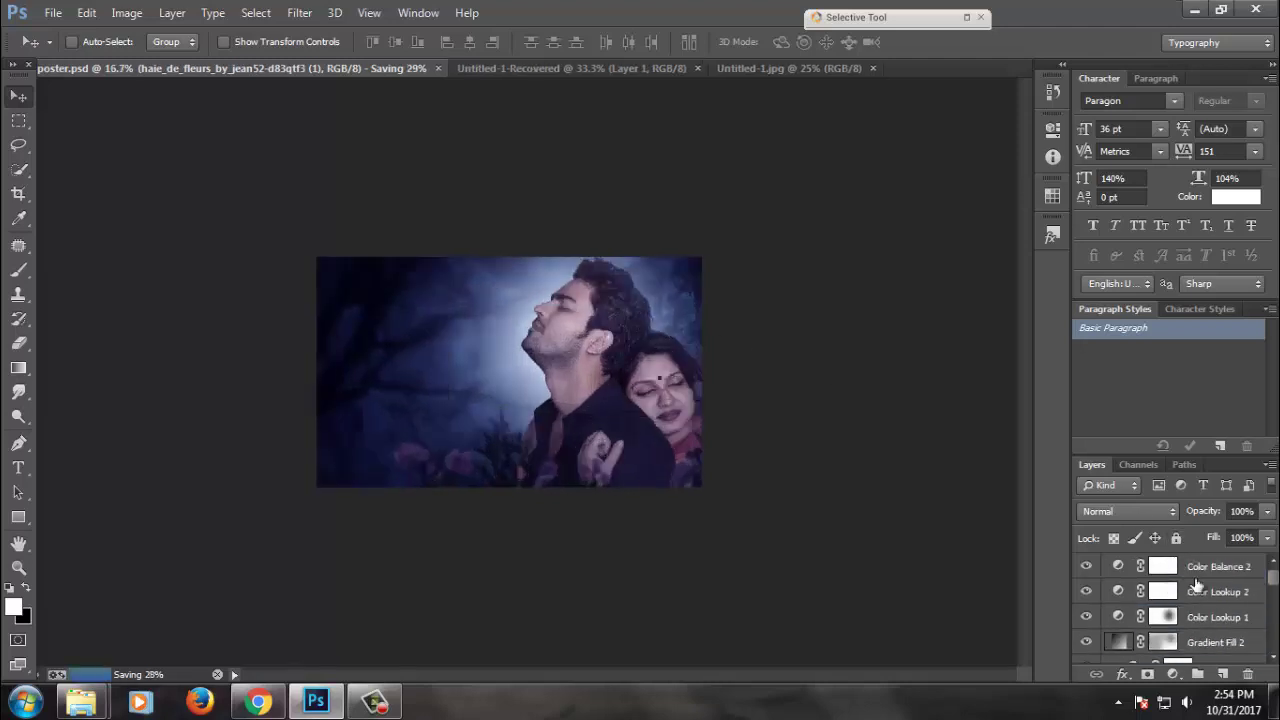
scroll(1215, 605, "up", 2)
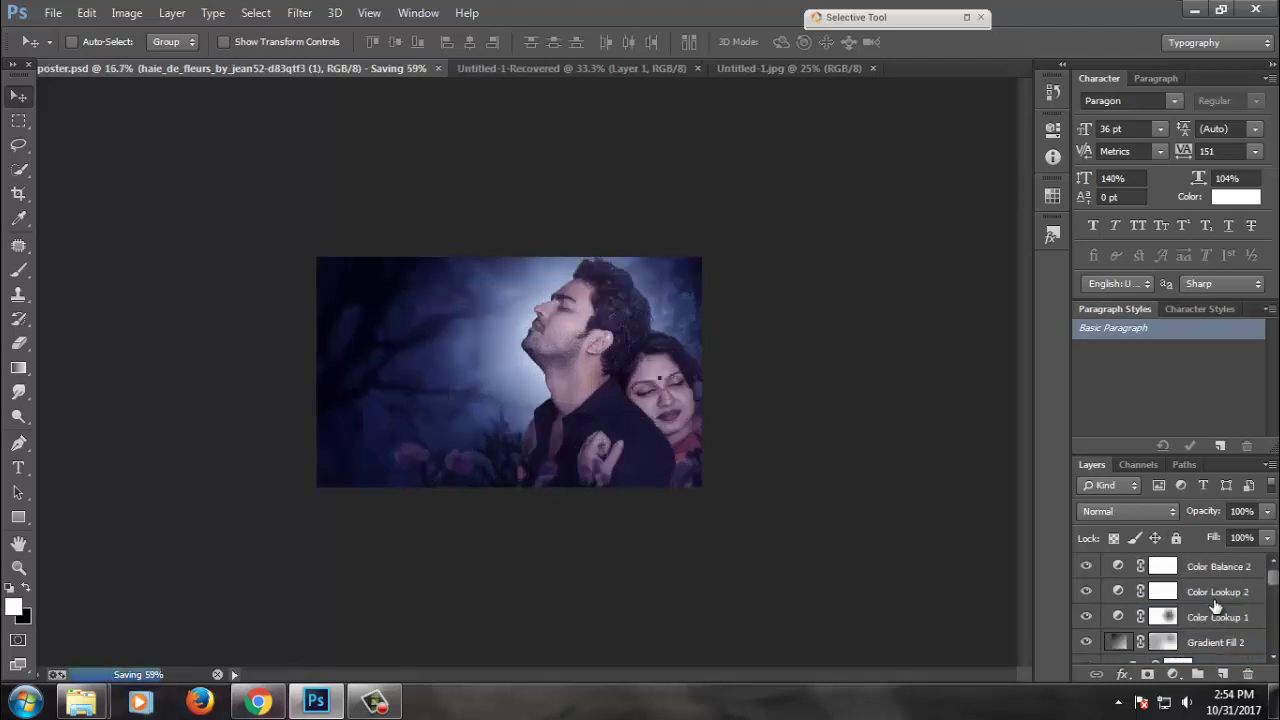
- Paint black on the Color Balance 2 mask over the man's face with a 1400px brush at 39% flow, then save
left_click(1163, 568)
key("b")
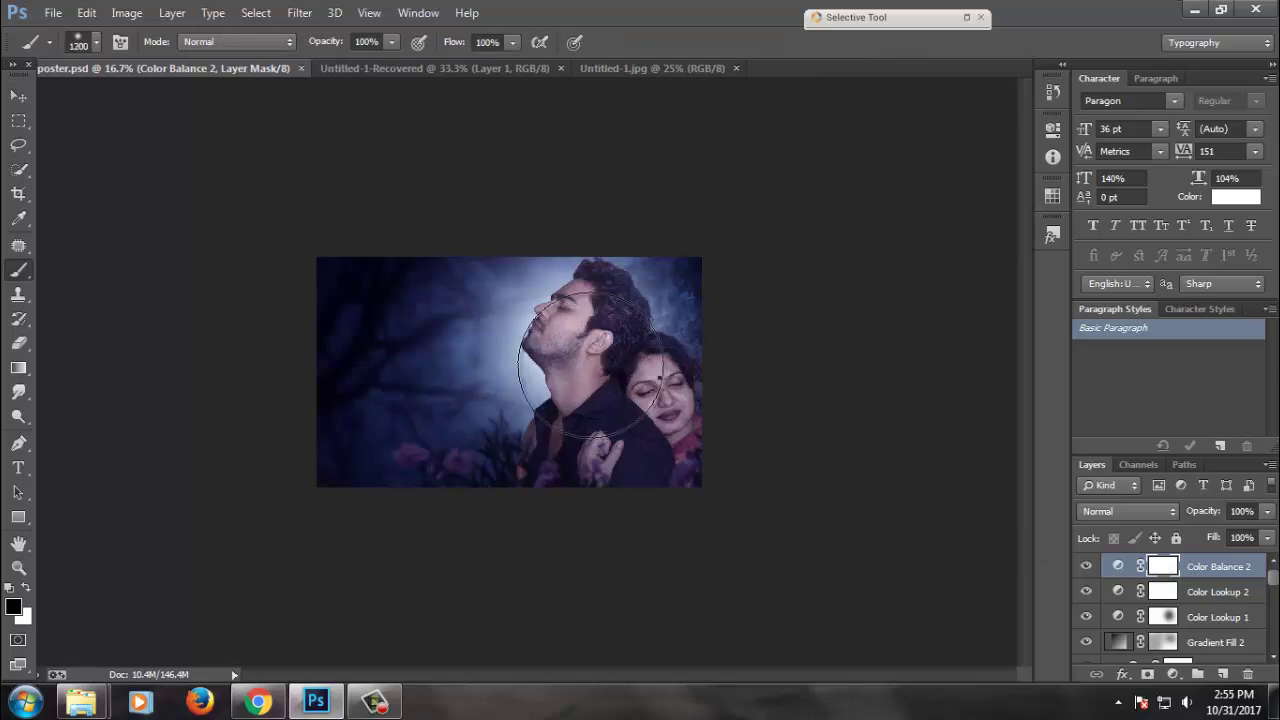
left_click_drag(618, 368, 540, 330)
key("bracketright")
key("bracketright")
key("bracketright")
key("ctrl+s")
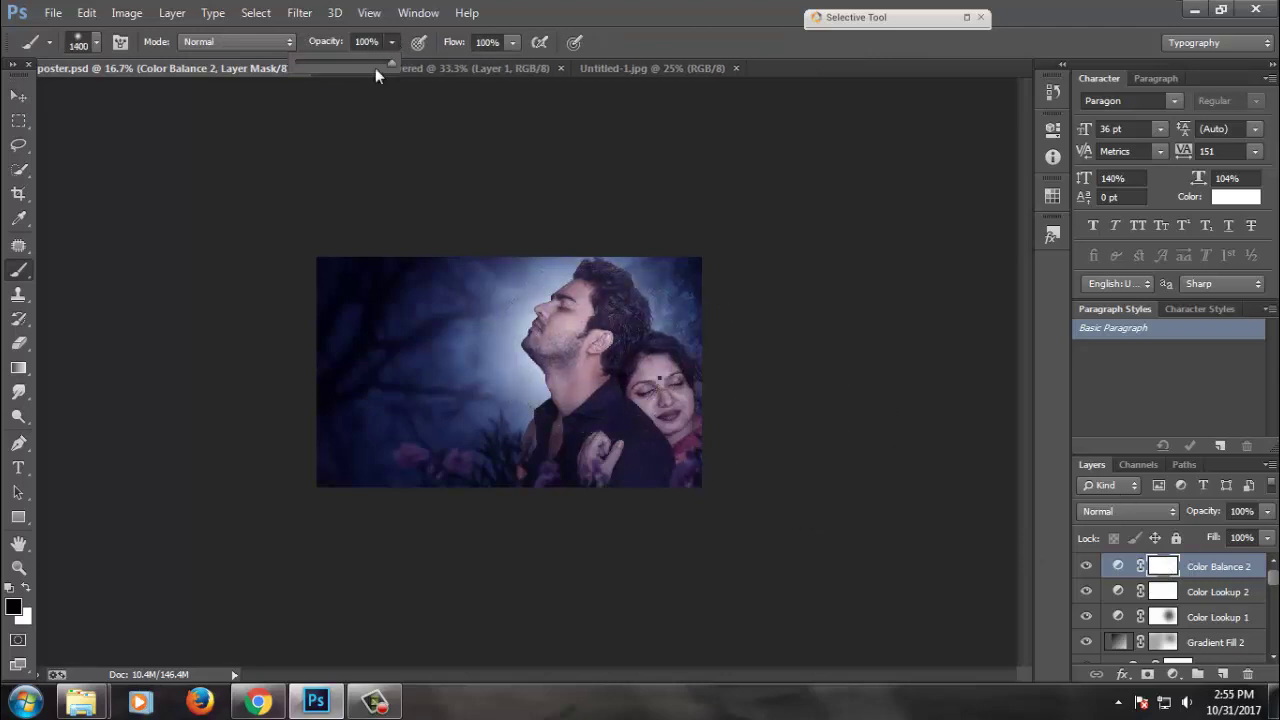
left_click_drag(510, 42, 472, 62)
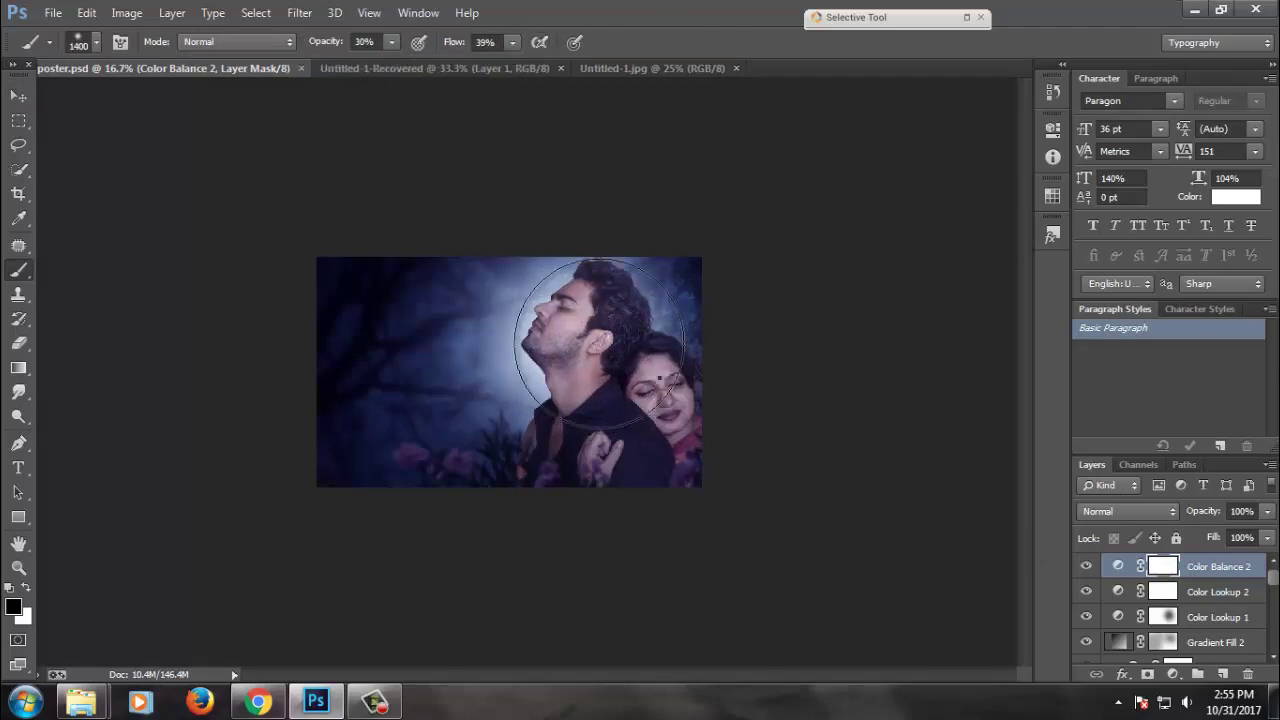
left_click(18, 96)
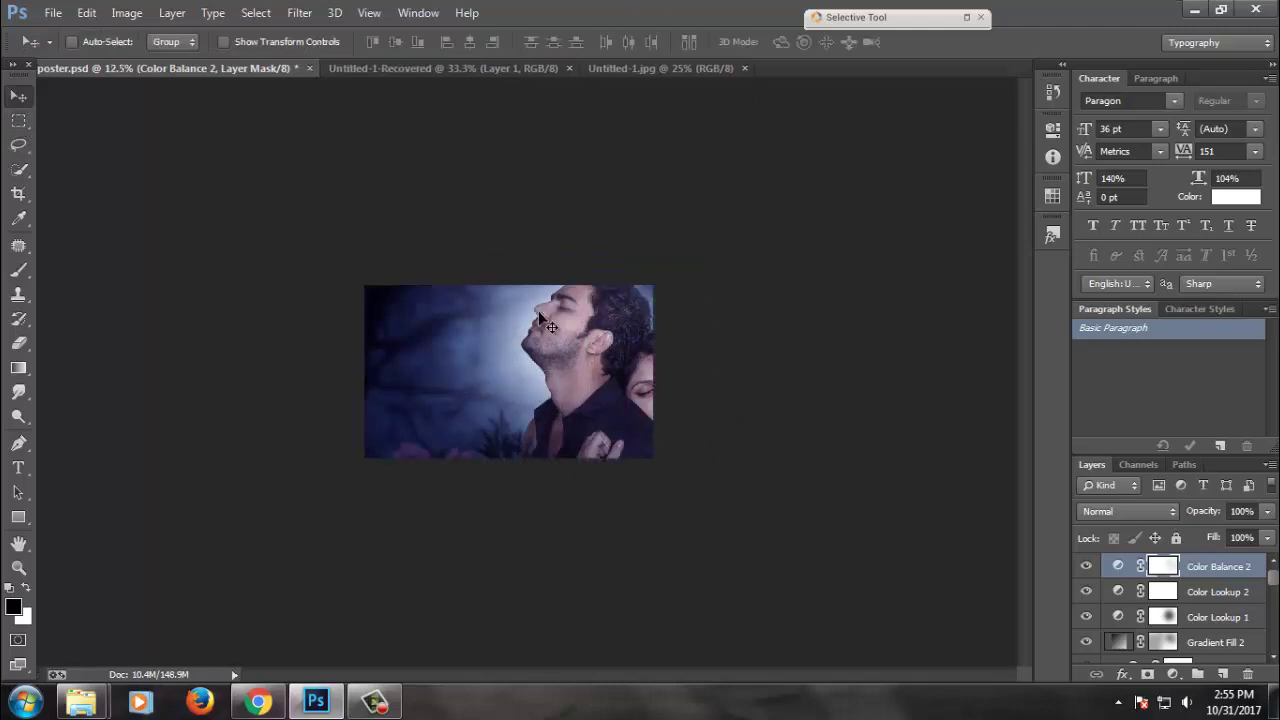
key("ctrl+s")
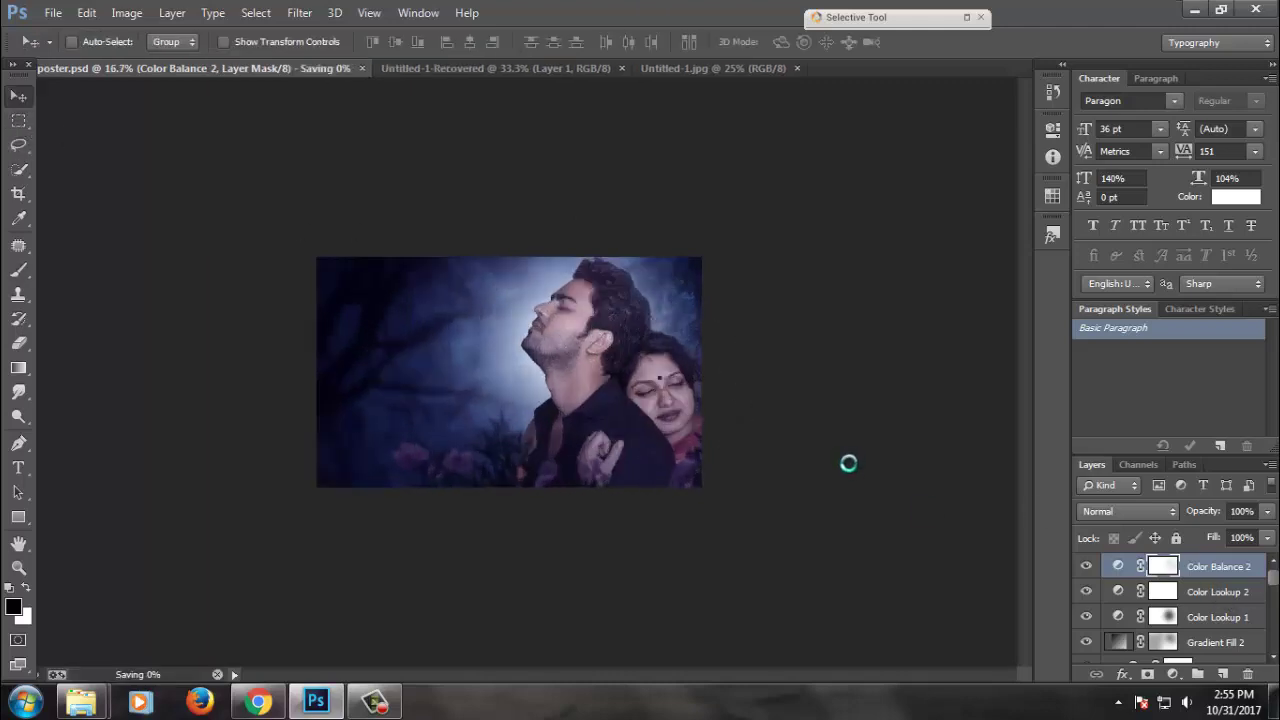
- Stamp visible layers into Layer 4, then add a 50% gray layer set to Overlay
key("ctrl+alt+shift+e")
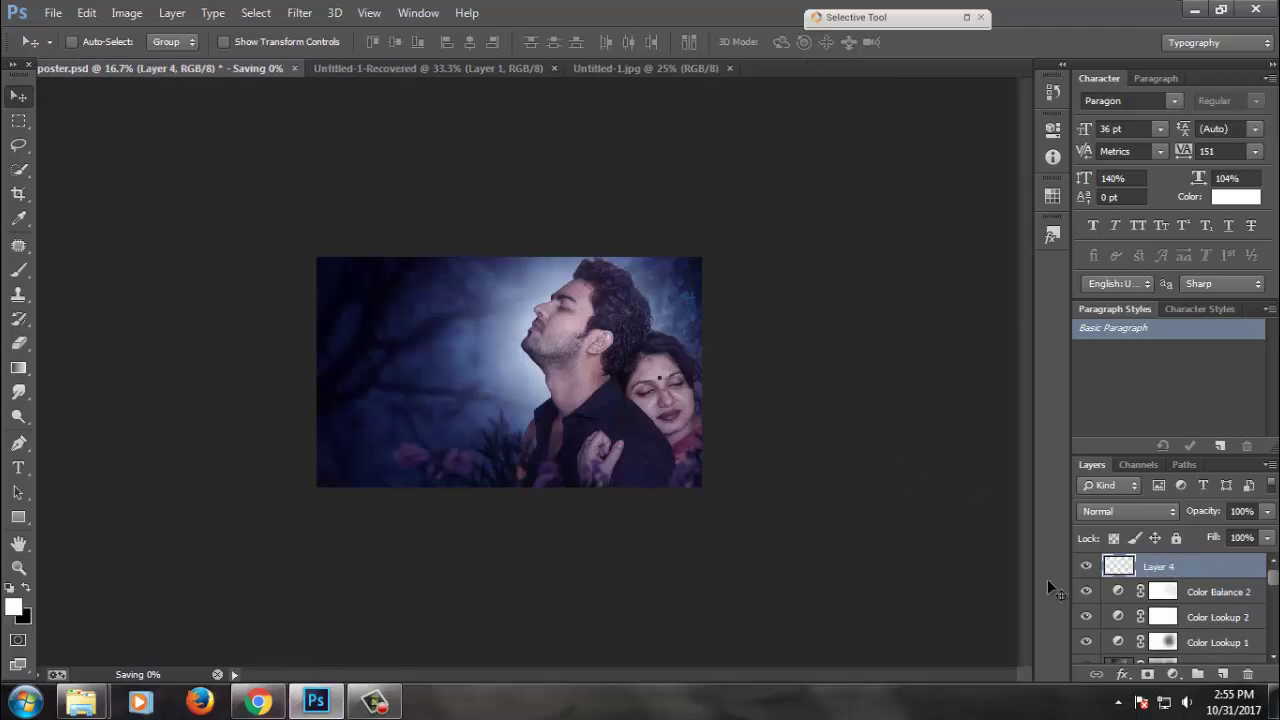
left_click(1220, 673)
key("i")
key("x")
key("shift+BackSpace")
left_click(622, 208)
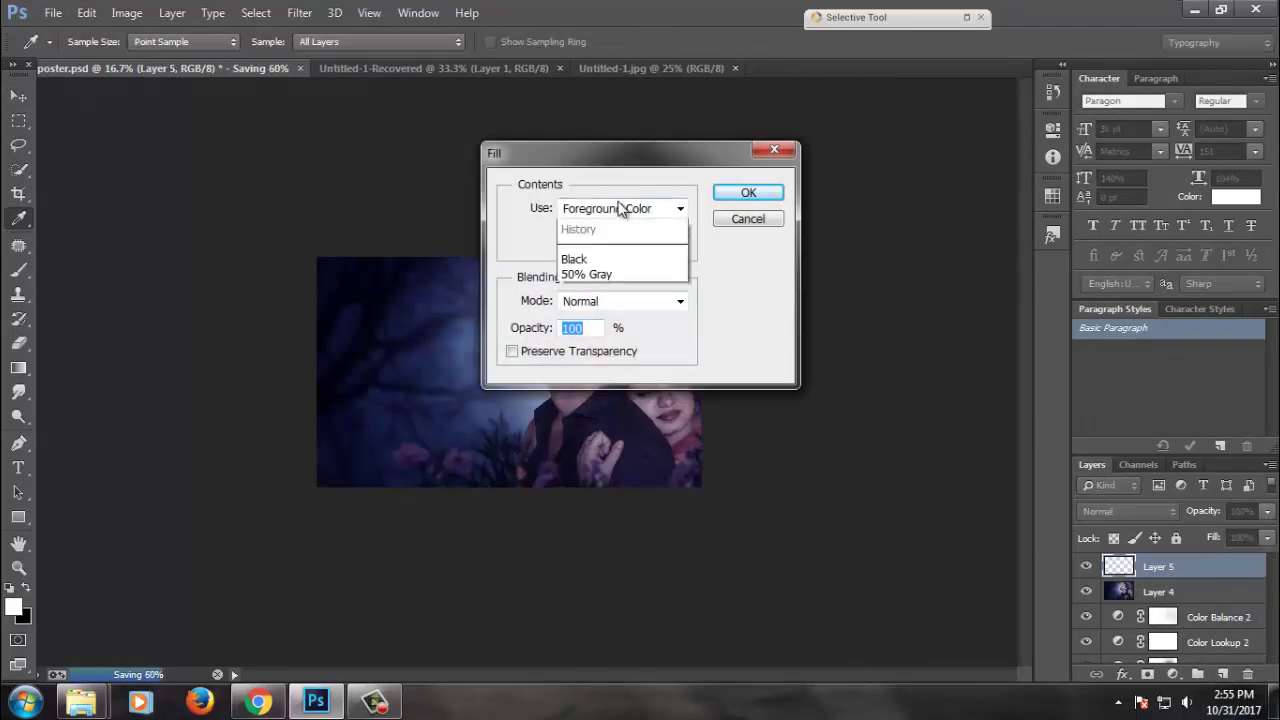
left_click(617, 362)
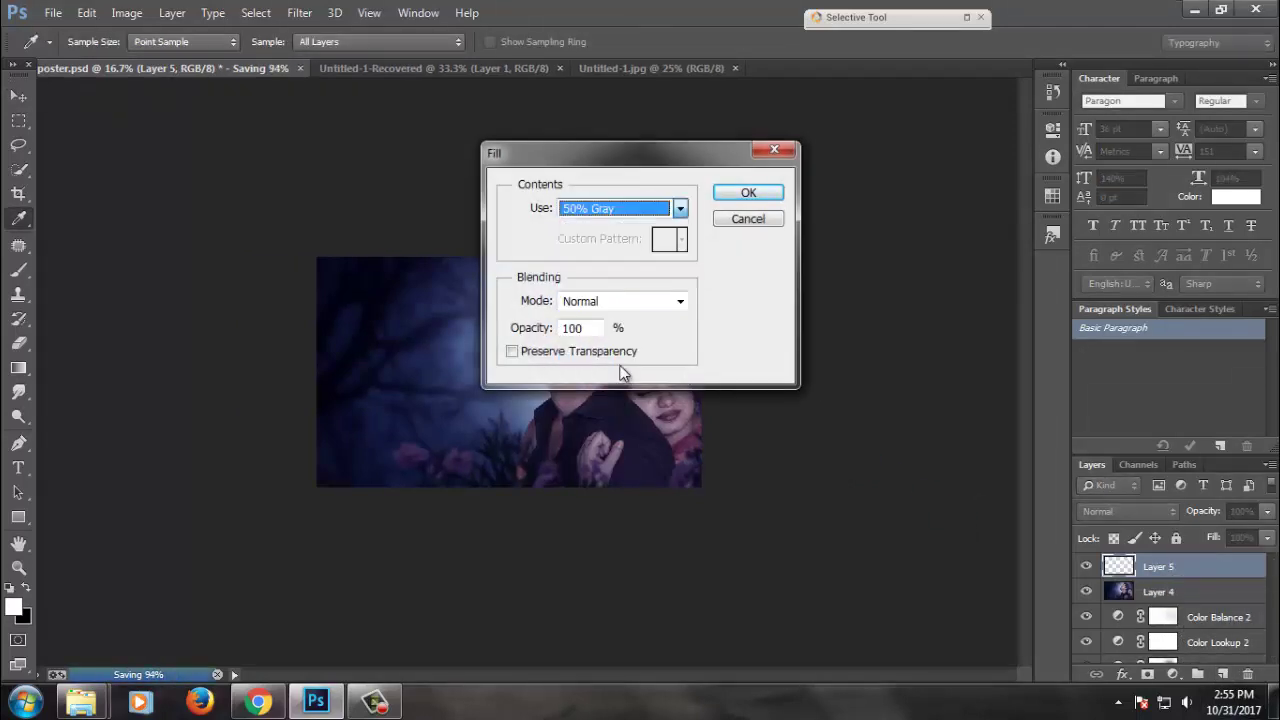
key("Return")
left_click(1128, 511)
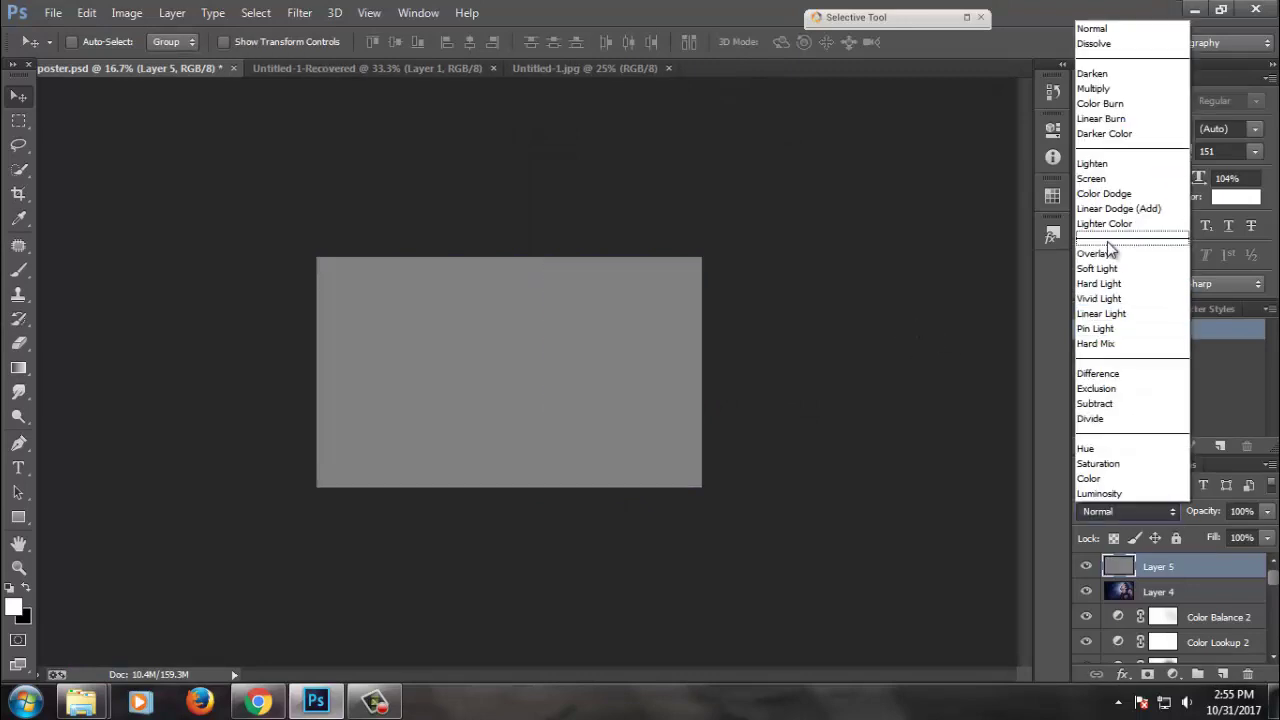
left_click(1160, 254)
- Dodge the highlights on the man's nose, hair and ear on the gray overlay layer
left_click_drag(740, 397, 777, 411)
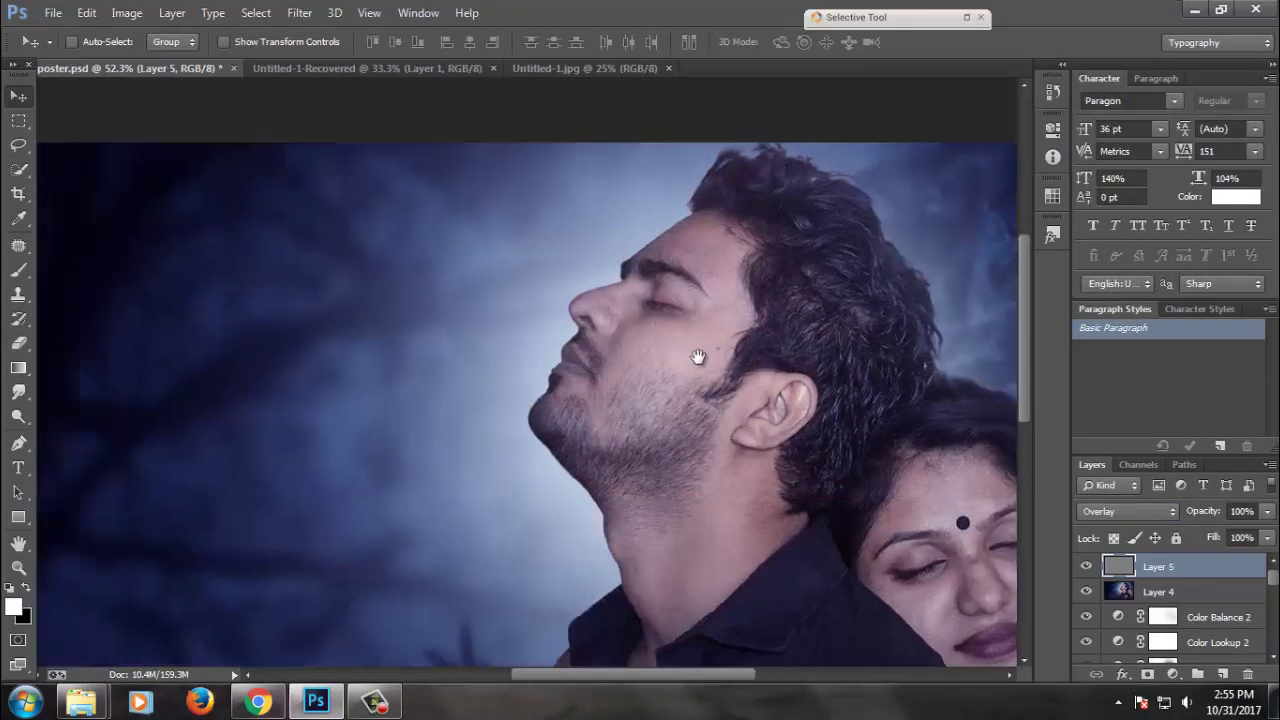
left_click_drag(698, 357, 723, 375)
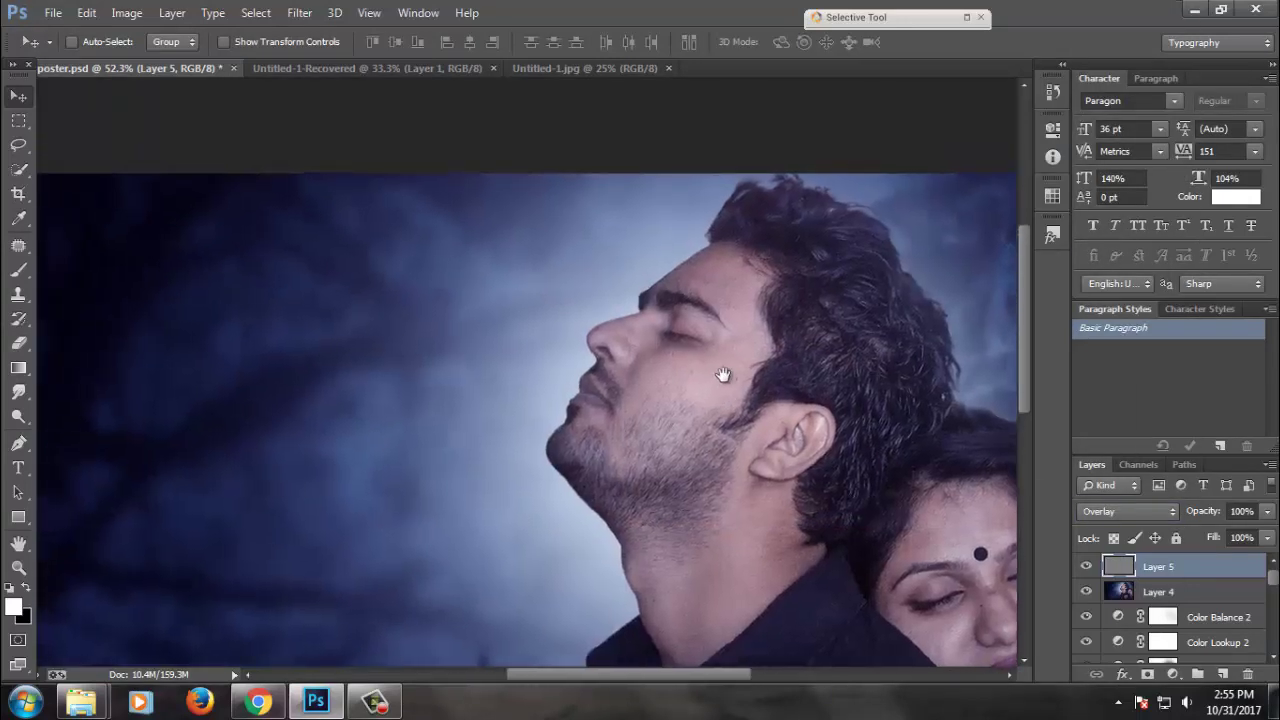
key("b")
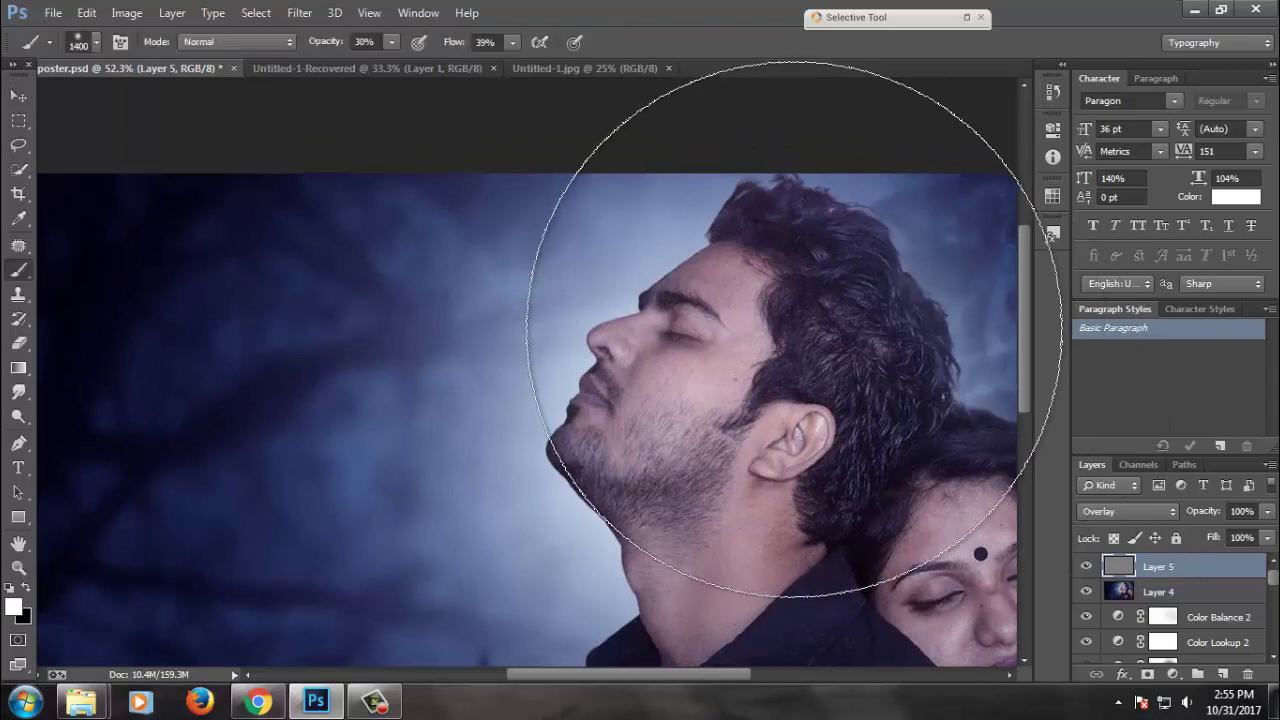
left_click(20, 418)
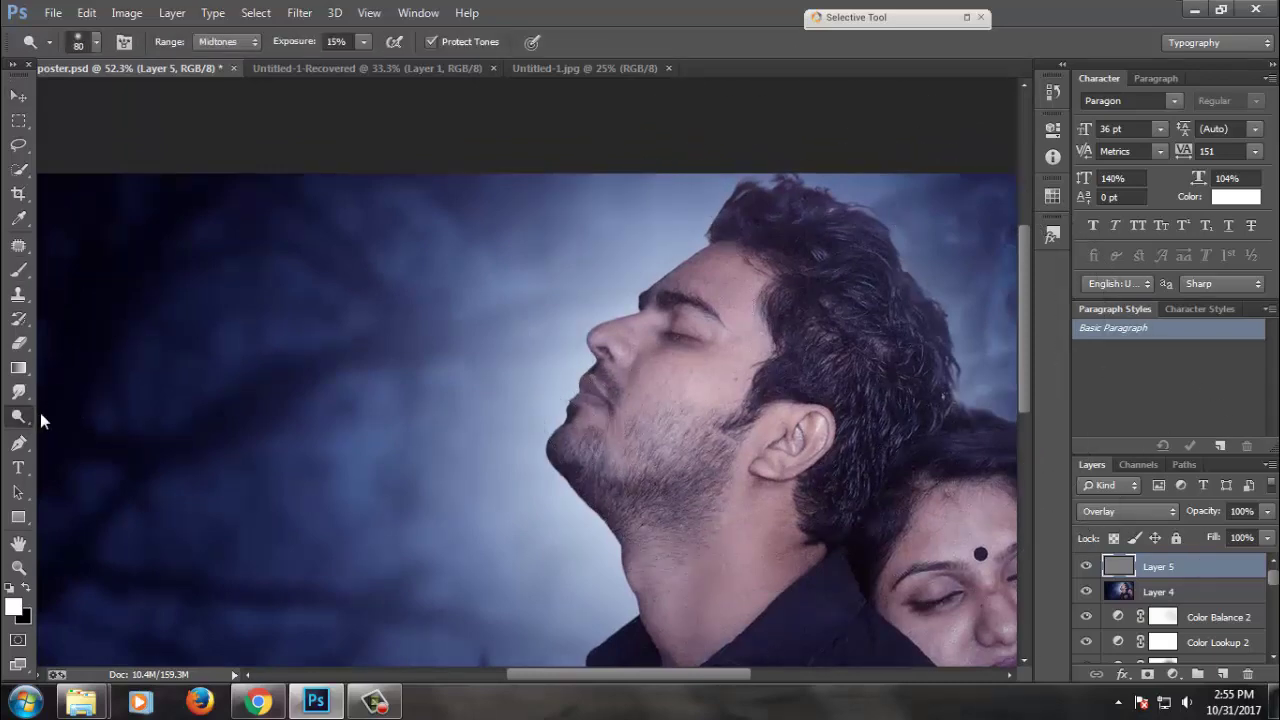
right_click(42, 420)
left_click(95, 418)
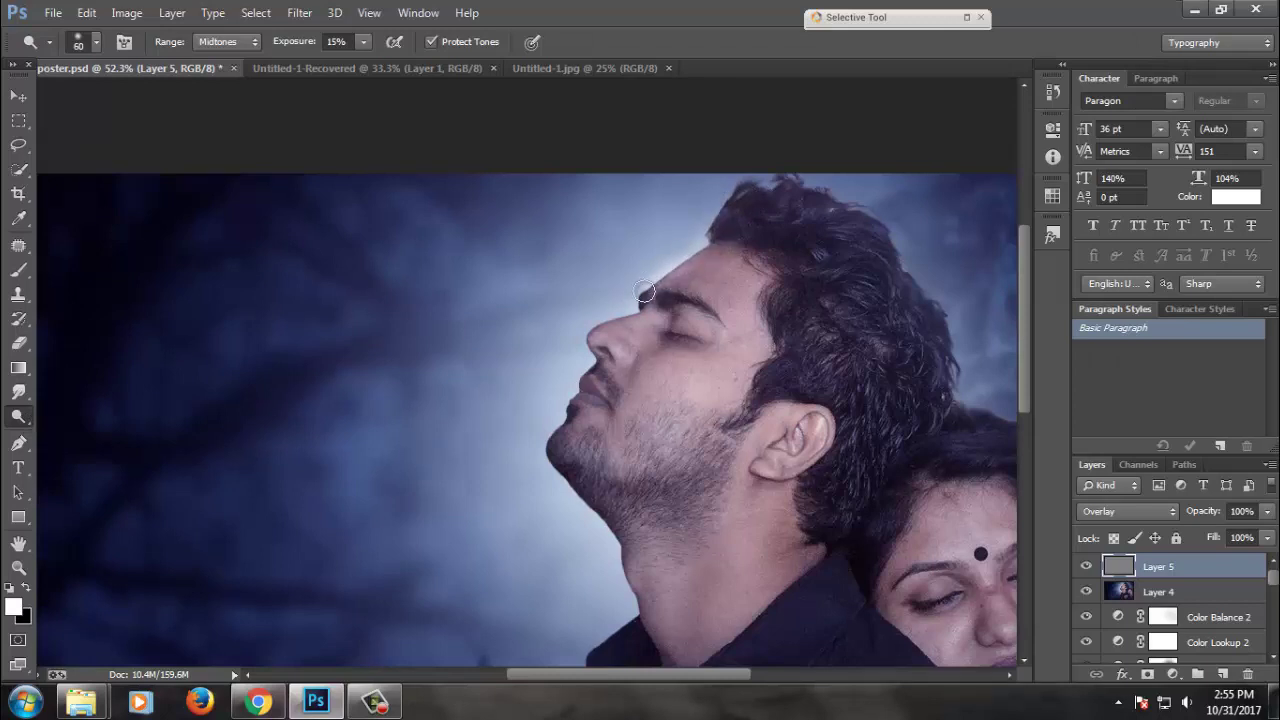
left_click_drag(625, 316, 589, 331)
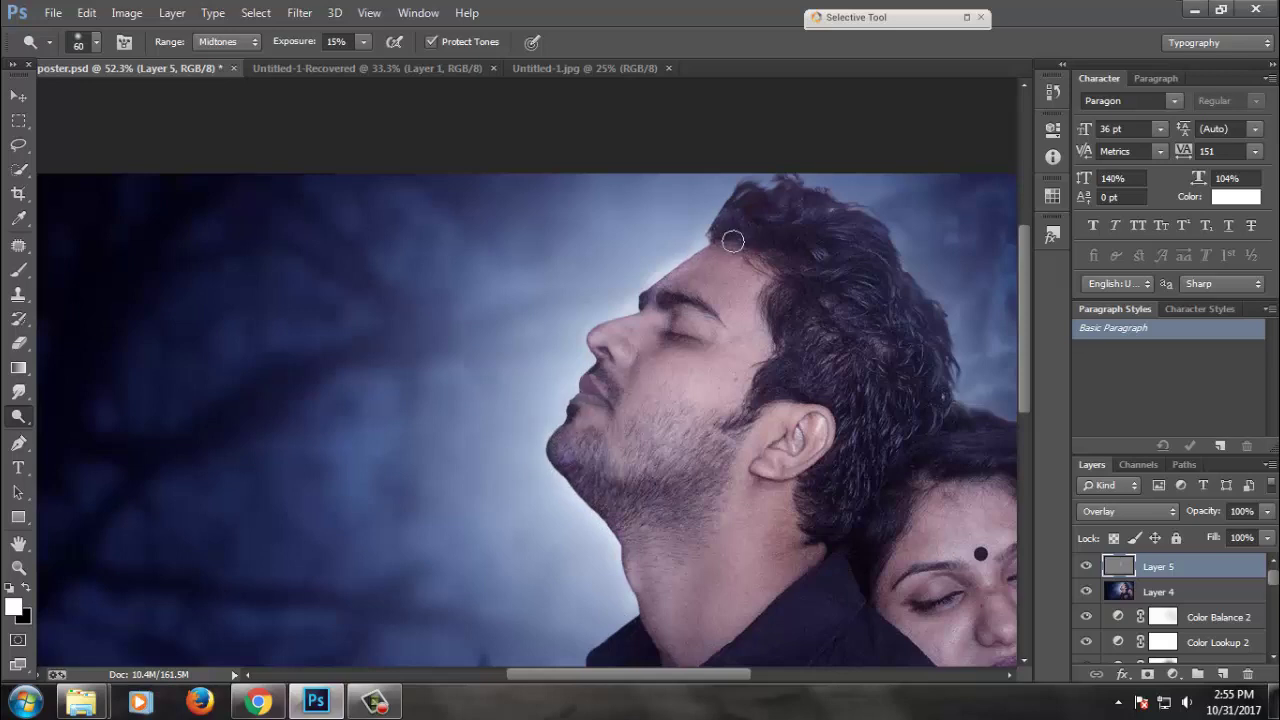
left_click_drag(833, 198, 872, 228)
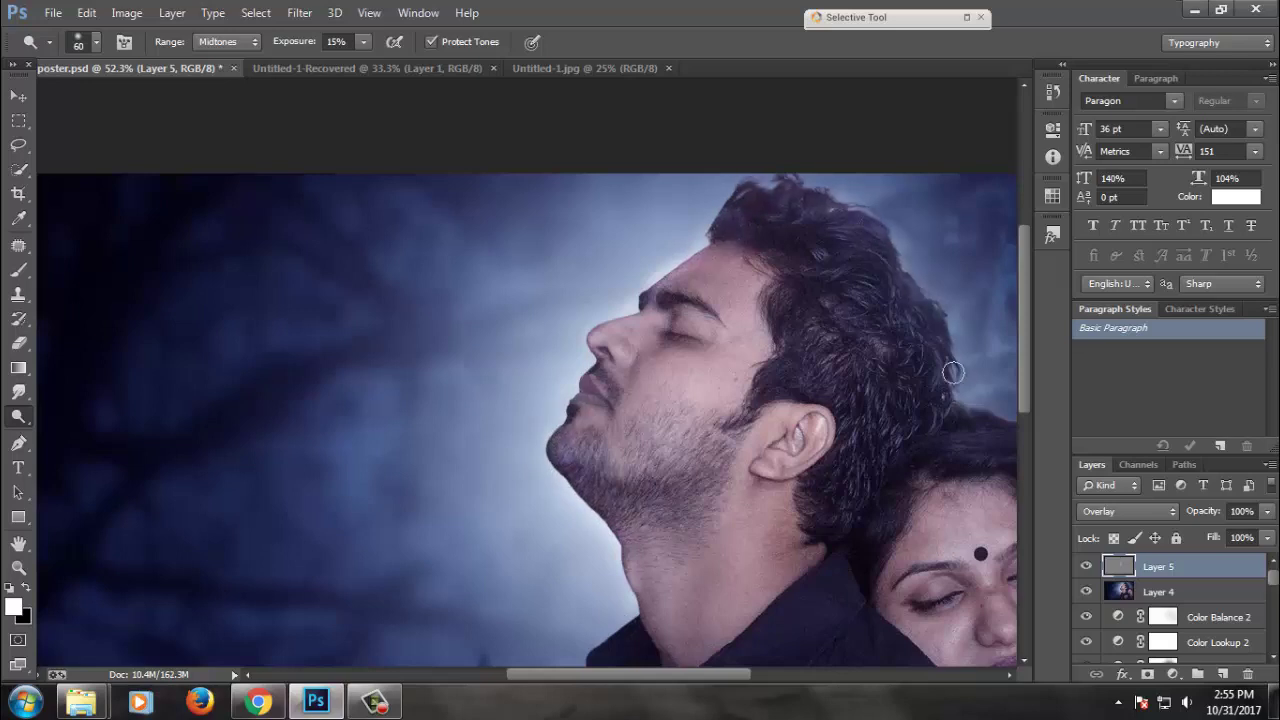
left_click_drag(773, 496, 759, 363)
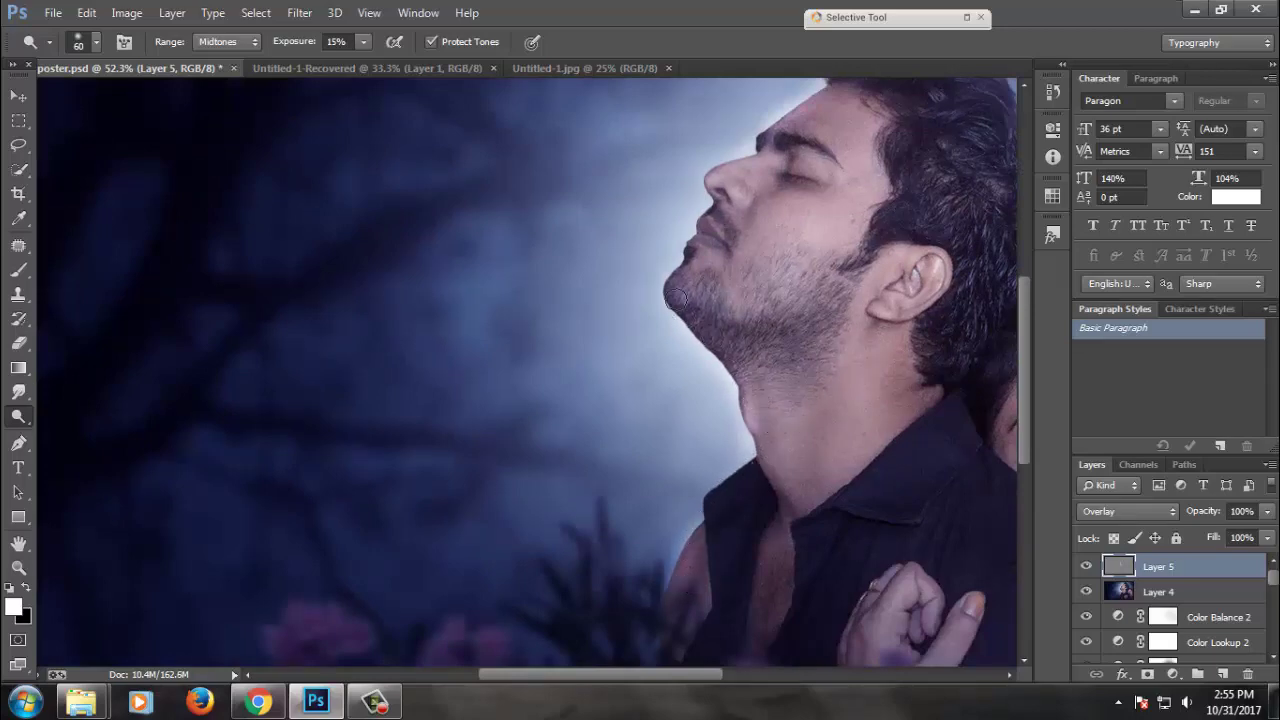
left_click_drag(750, 219, 712, 363)
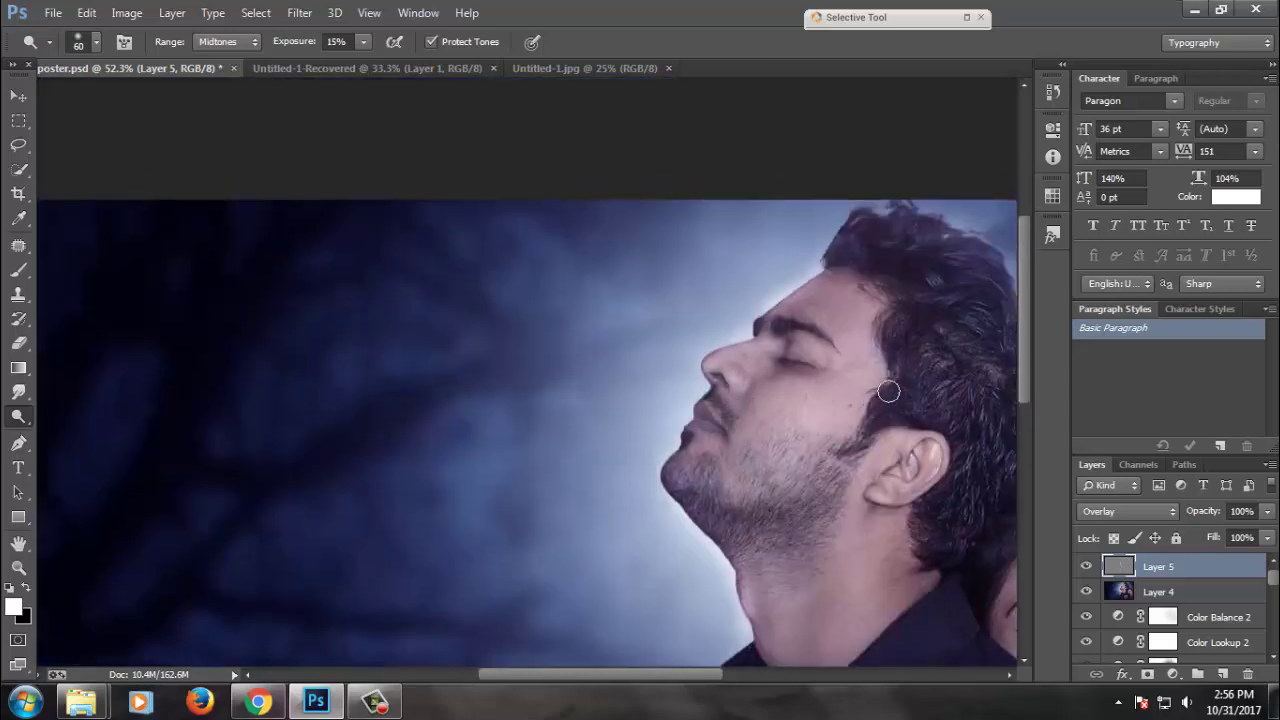
key("bracketright")
key("bracketright")
key("bracketright")
key("bracketright")
key("bracketright")
key("bracketright")
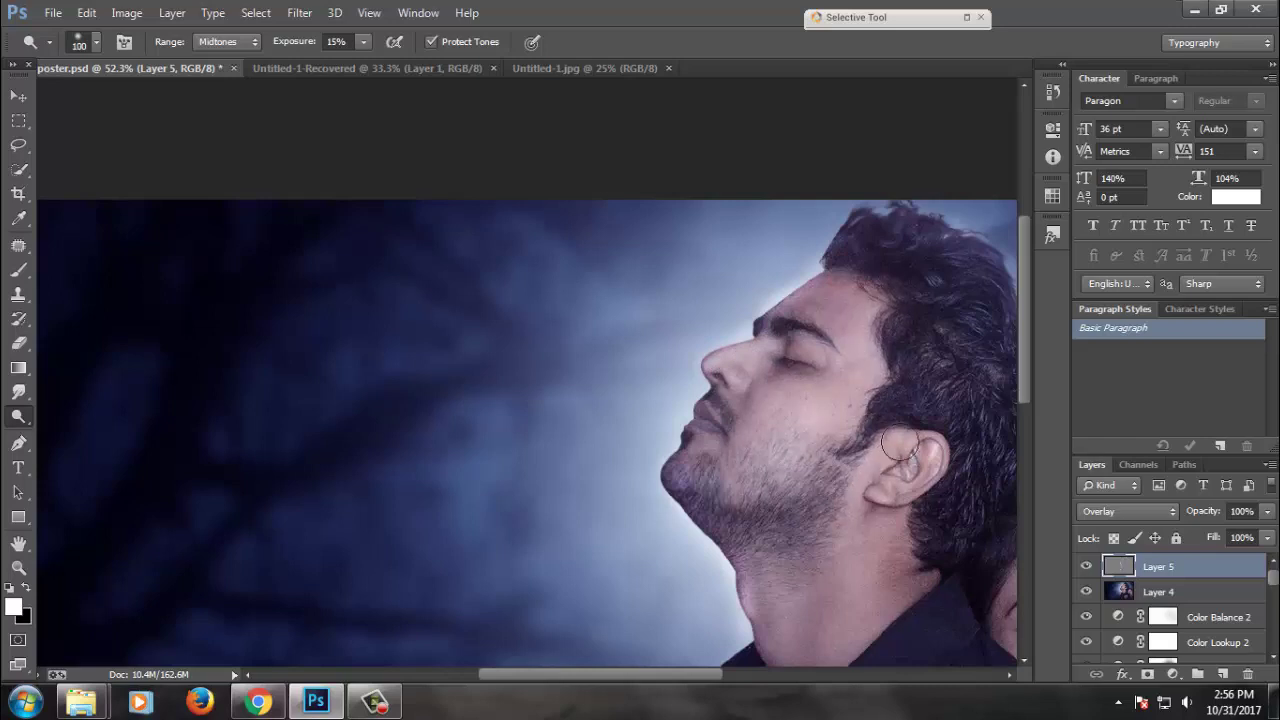
key("bracketright")
key("bracketright")
key("bracketright")
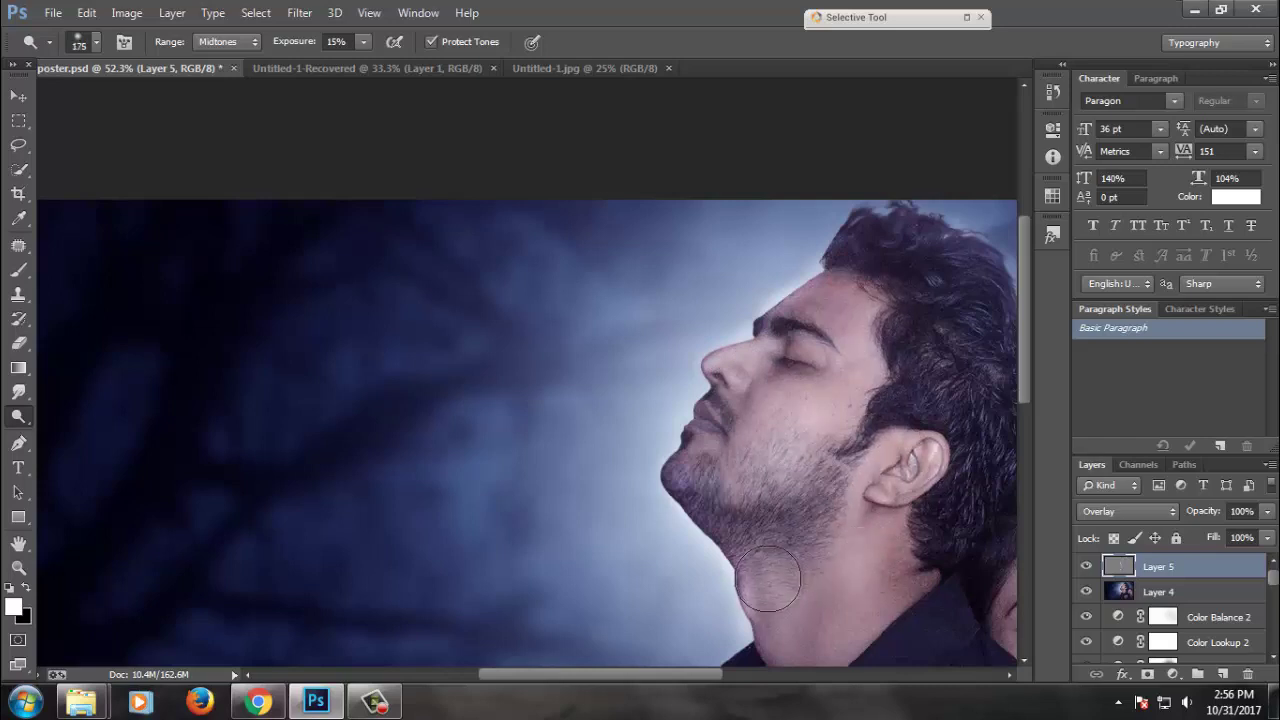
- Dodge the woman's cheek below the eye and her forehead
left_click_drag(915, 497, 632, 417)
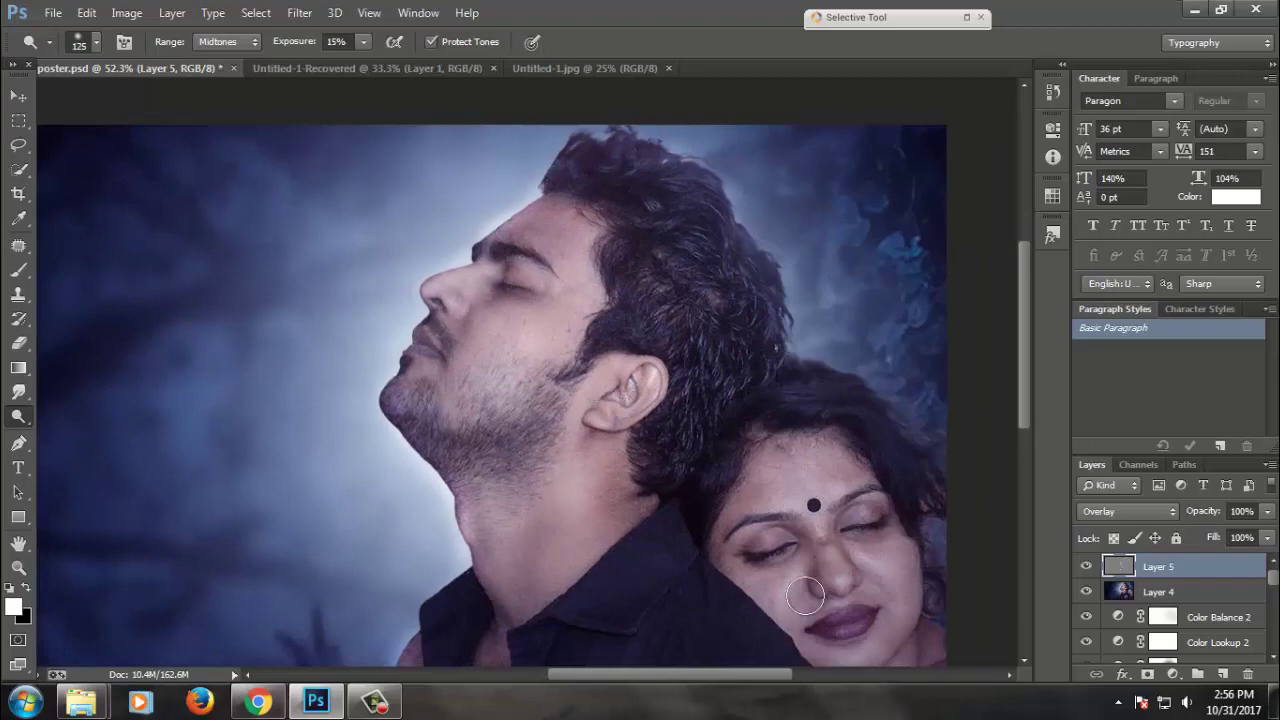
key("bracketleft")
key("bracketleft")
key("bracketleft")
left_click_drag(791, 574, 776, 606)
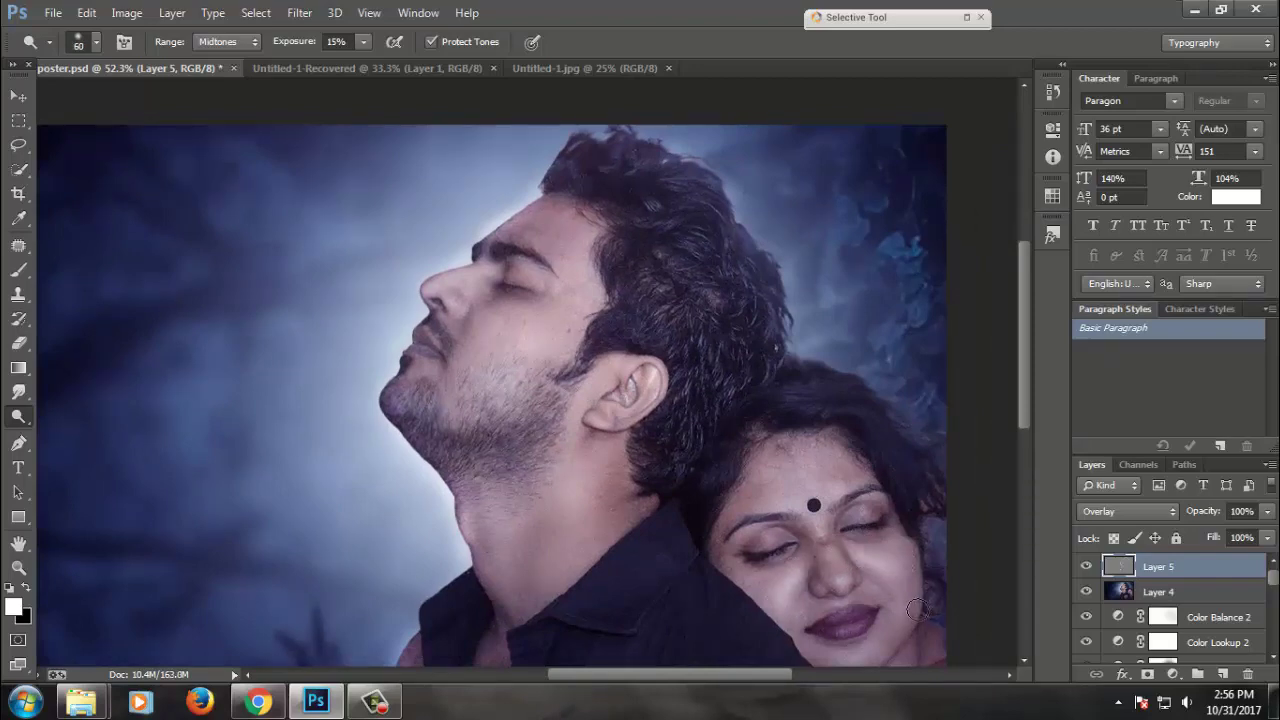
key("bracketright")
left_click_drag(892, 615, 905, 465)
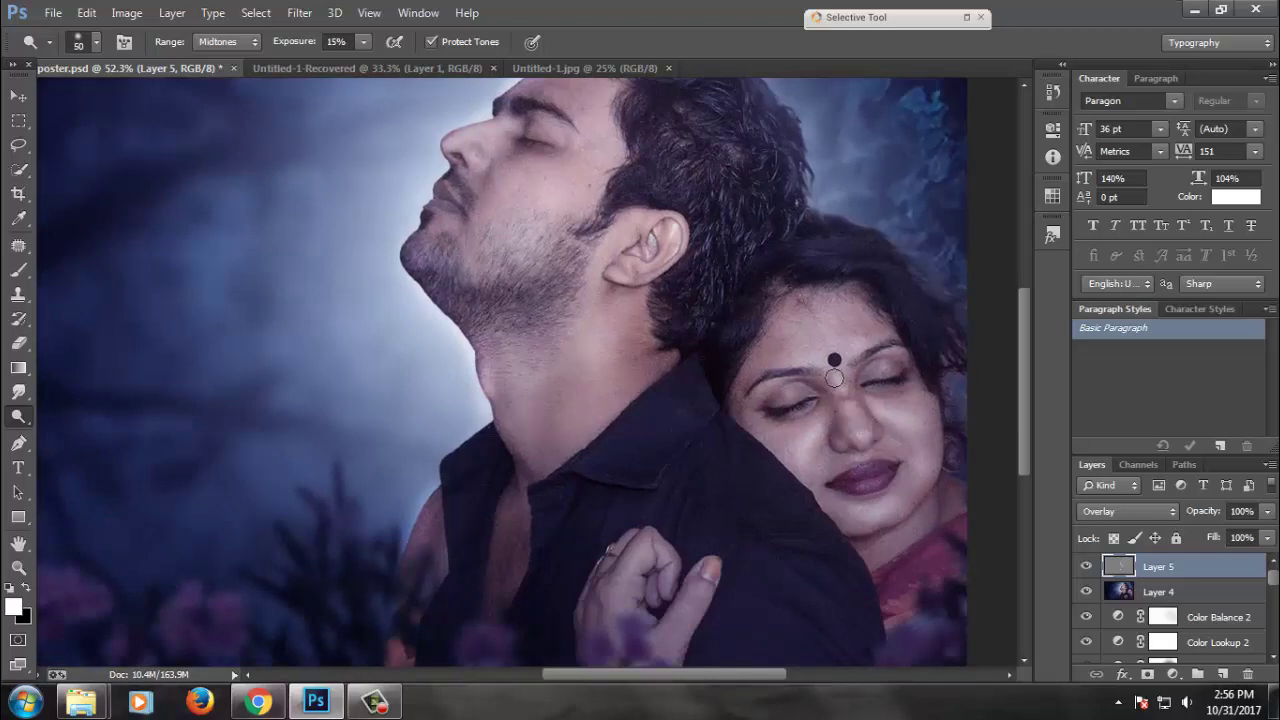
left_click_drag(803, 324, 860, 322)
key("bracketright")
key("bracketright")
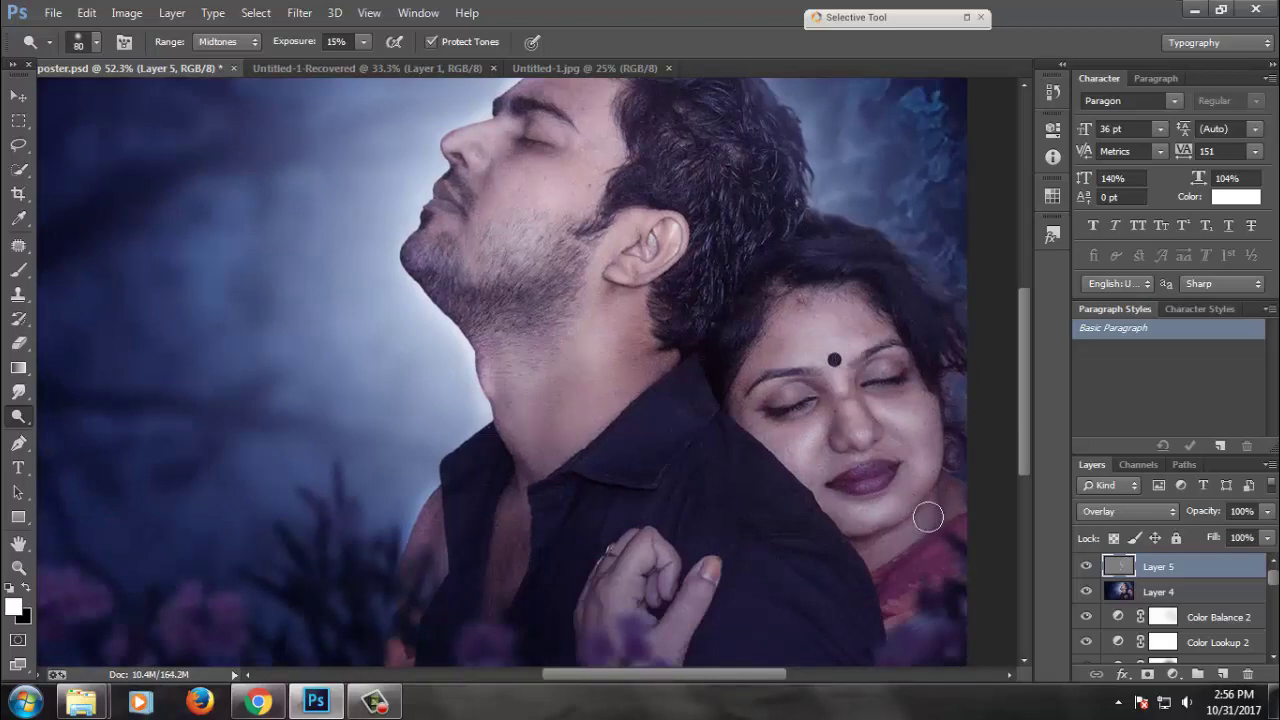
key("bracketleft")
key("bracketleft")
key("bracketright")
key("bracketright")
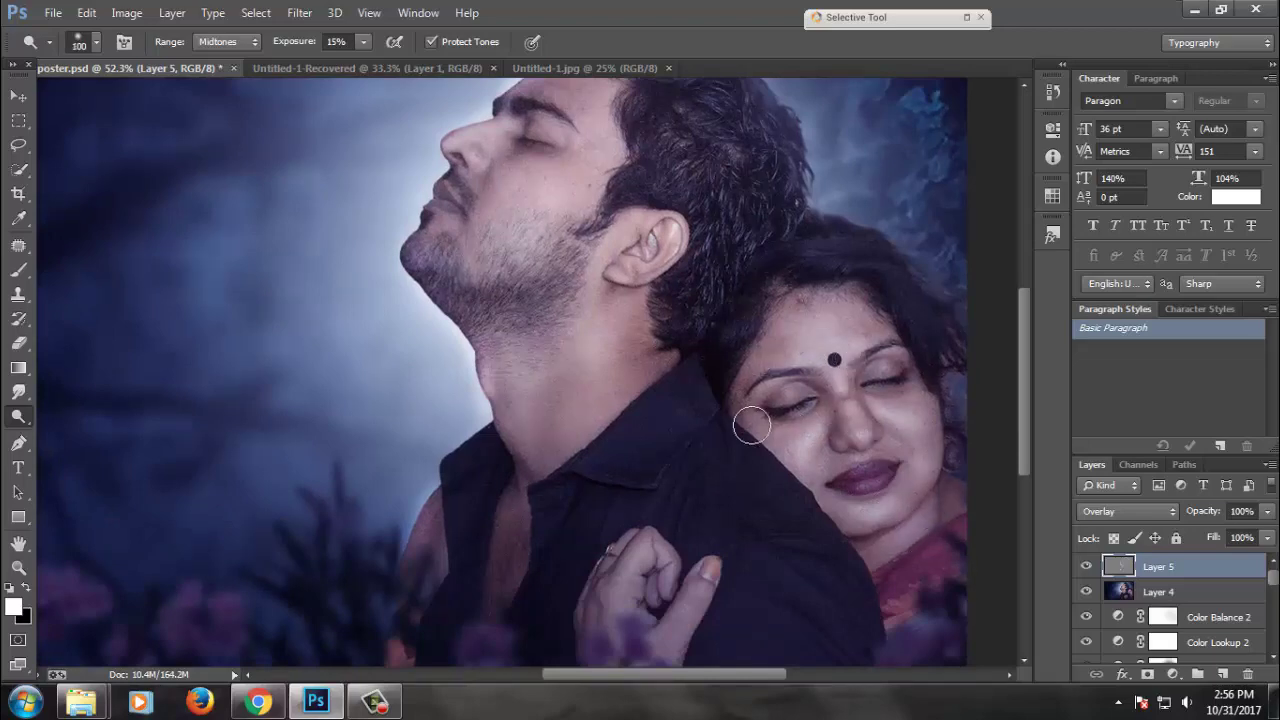
left_click(759, 441, "alt")
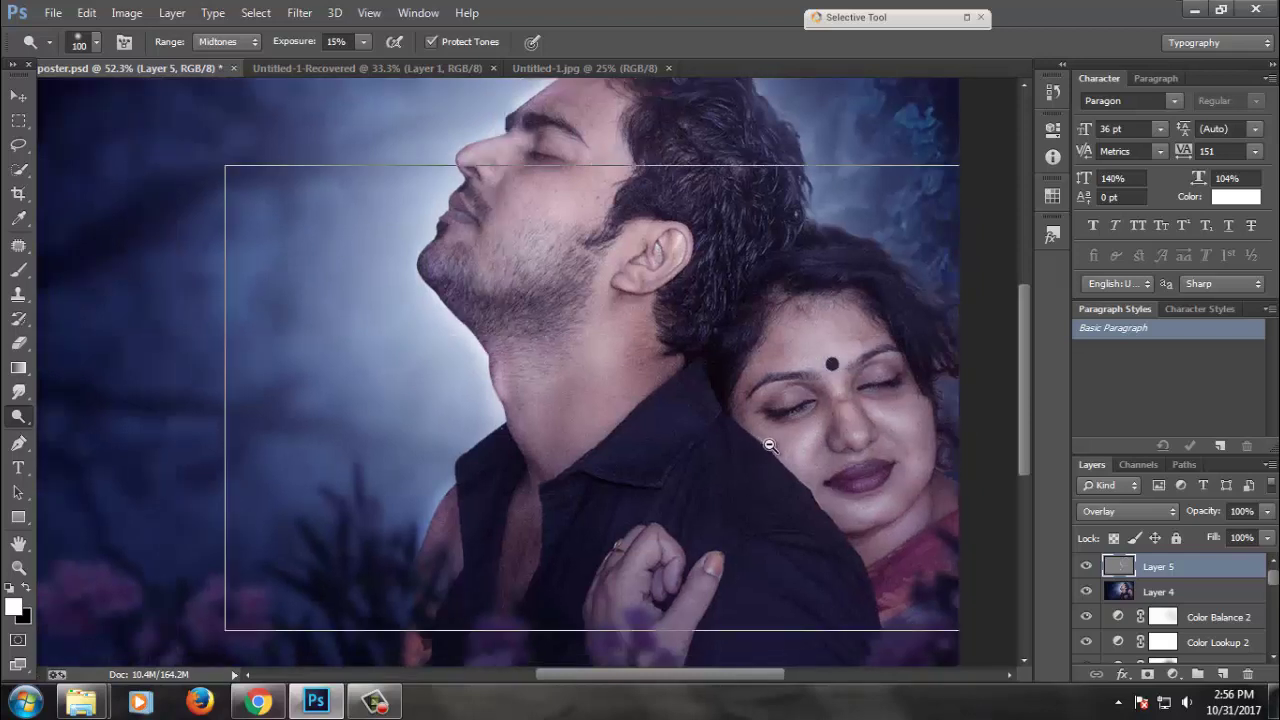
- Toggle Layer 5 on and off to compare the dodging, then save the poster
left_click(774, 453, "alt")
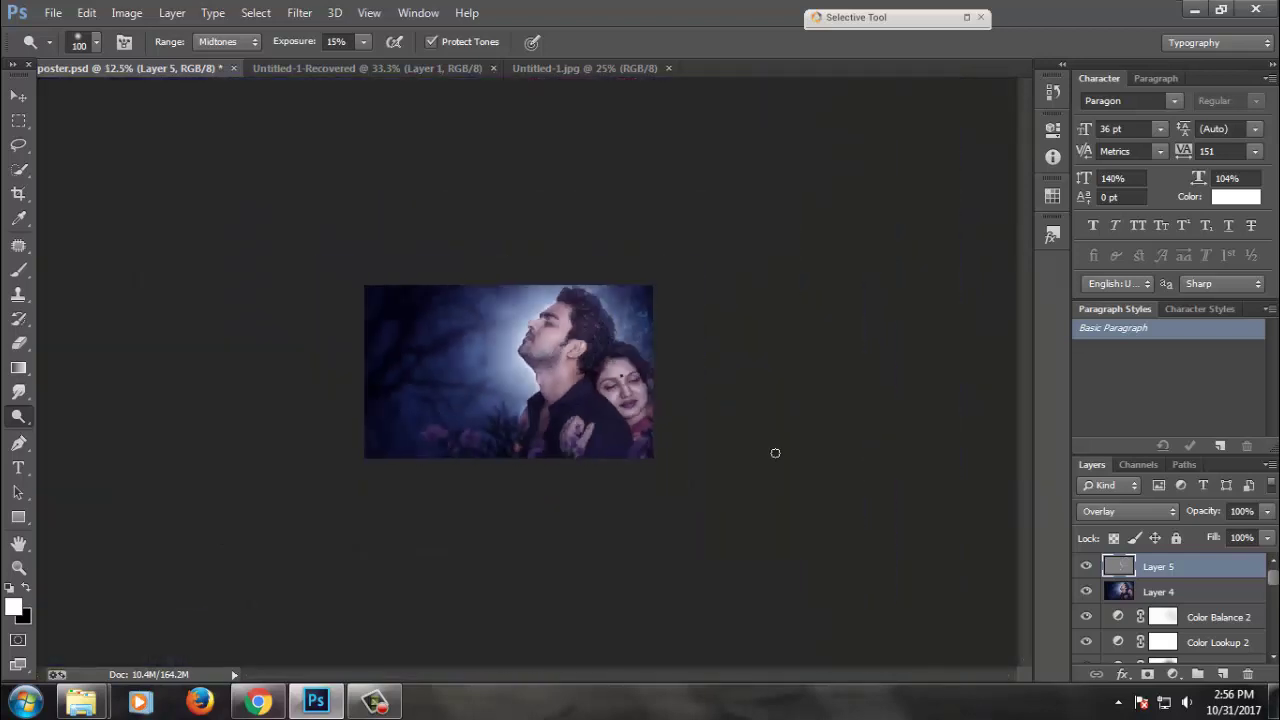
left_click(627, 355, "ctrl")
left_click(1084, 568)
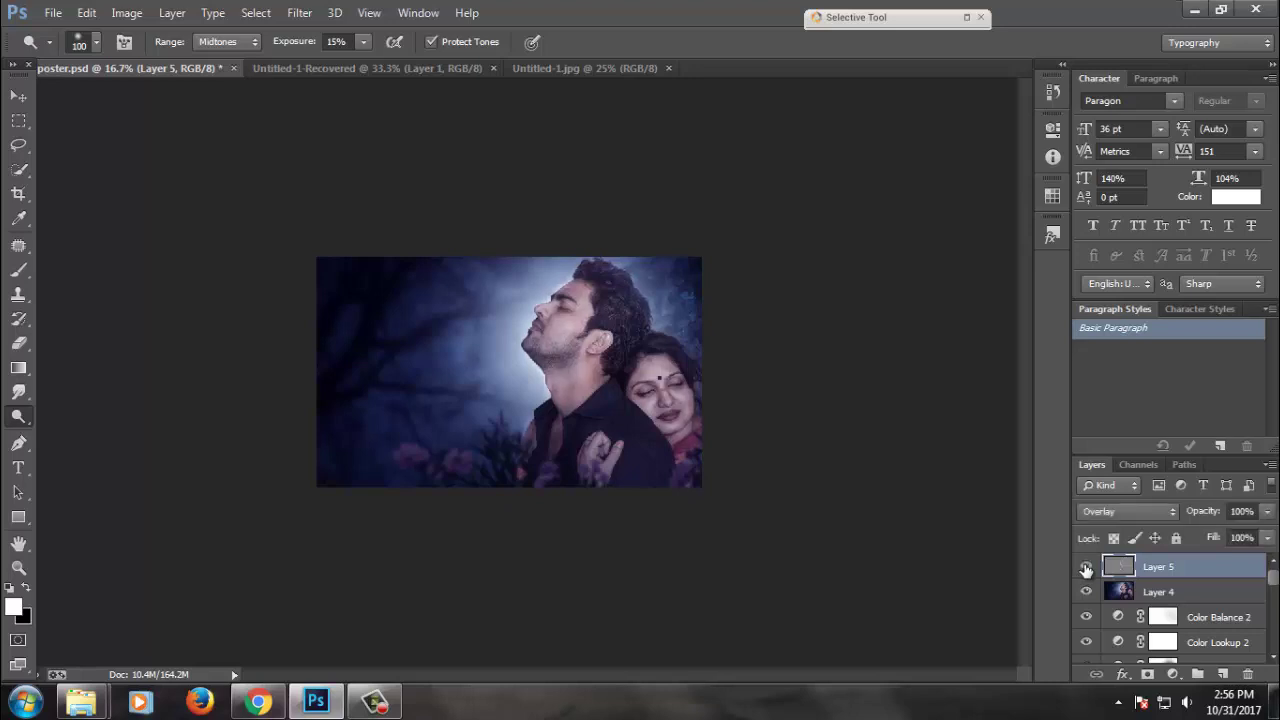
left_click(1086, 569)
left_click(1086, 569)
key("ctrl+s")
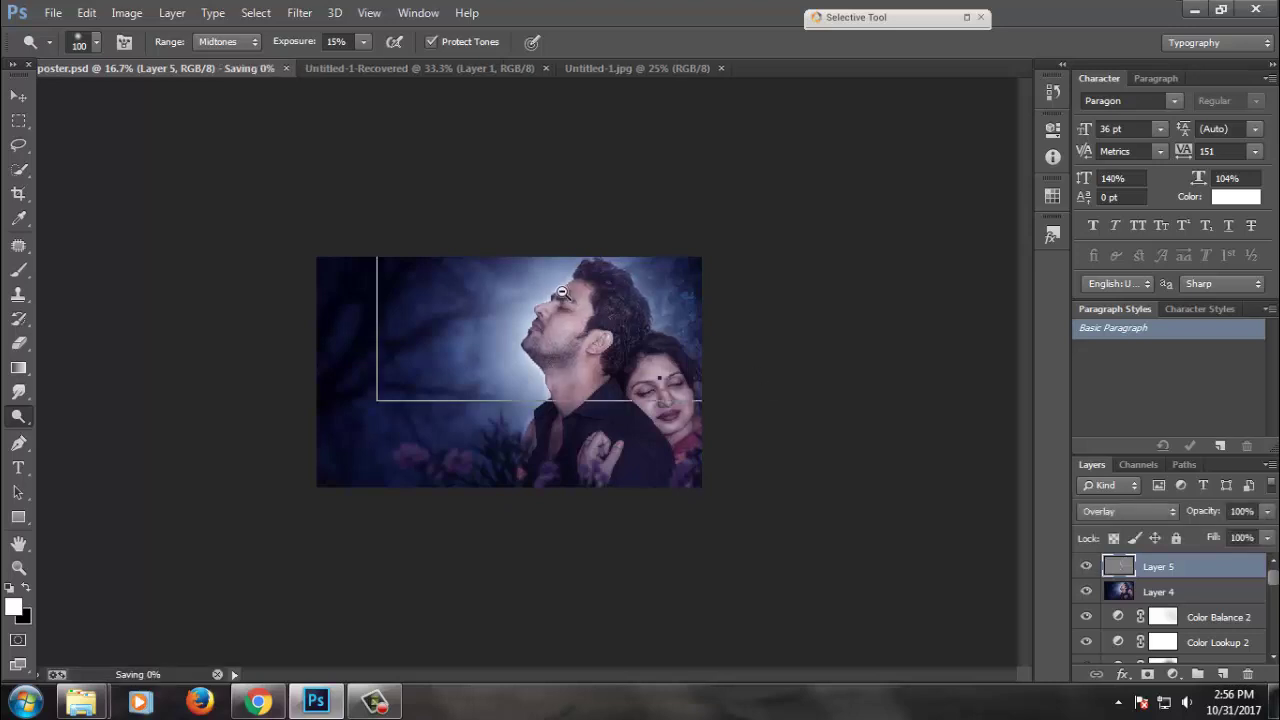
left_click(622, 332, "alt")
key("ctrl+plus")
scroll(1180, 595, "down", 4)
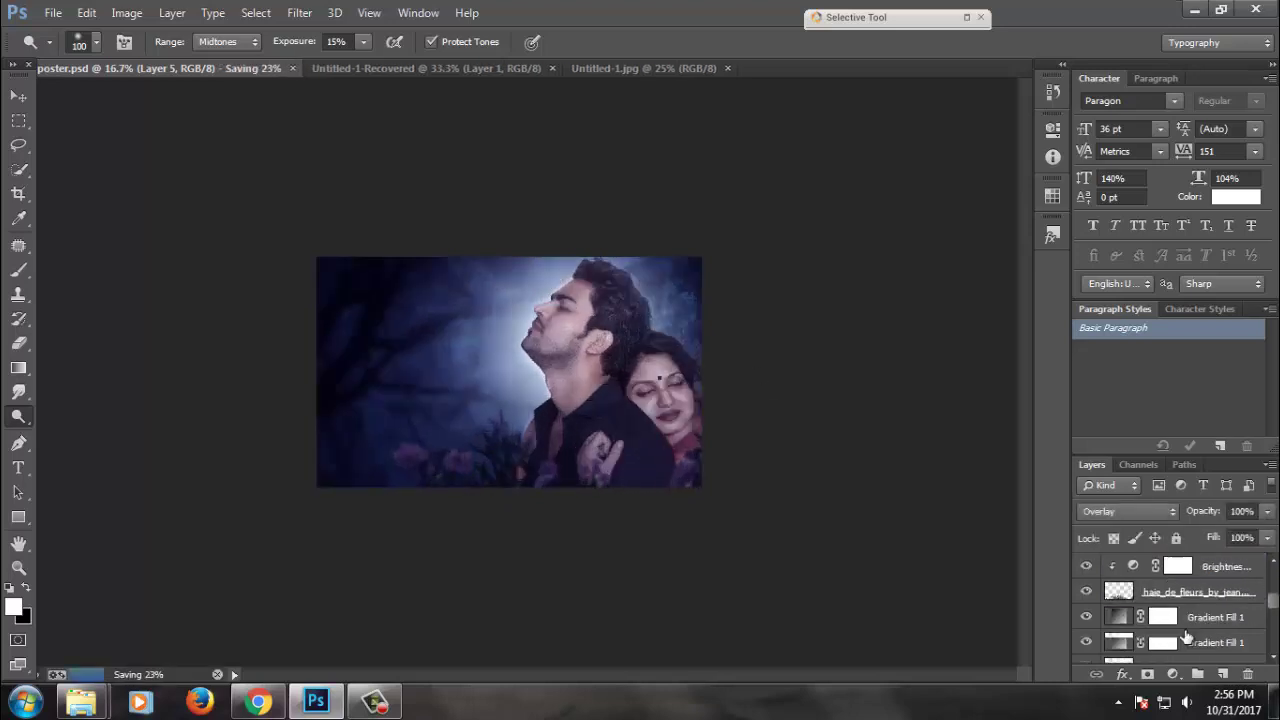
- Duplicate Layer 5 as a hidden Layer 5 copy and select Layer 4
left_click(522, 465, "ctrl")
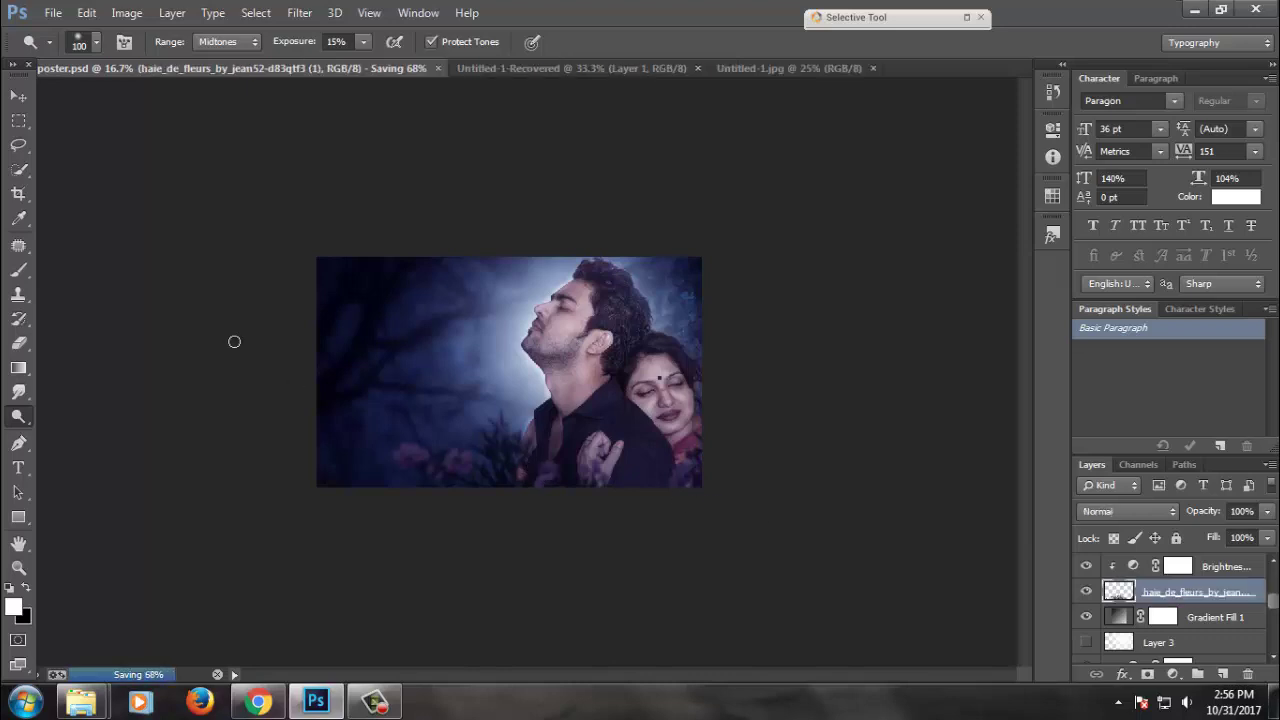
left_click(18, 96)
scroll(1175, 595, "up", 2)
scroll(1175, 595, "up", 2)
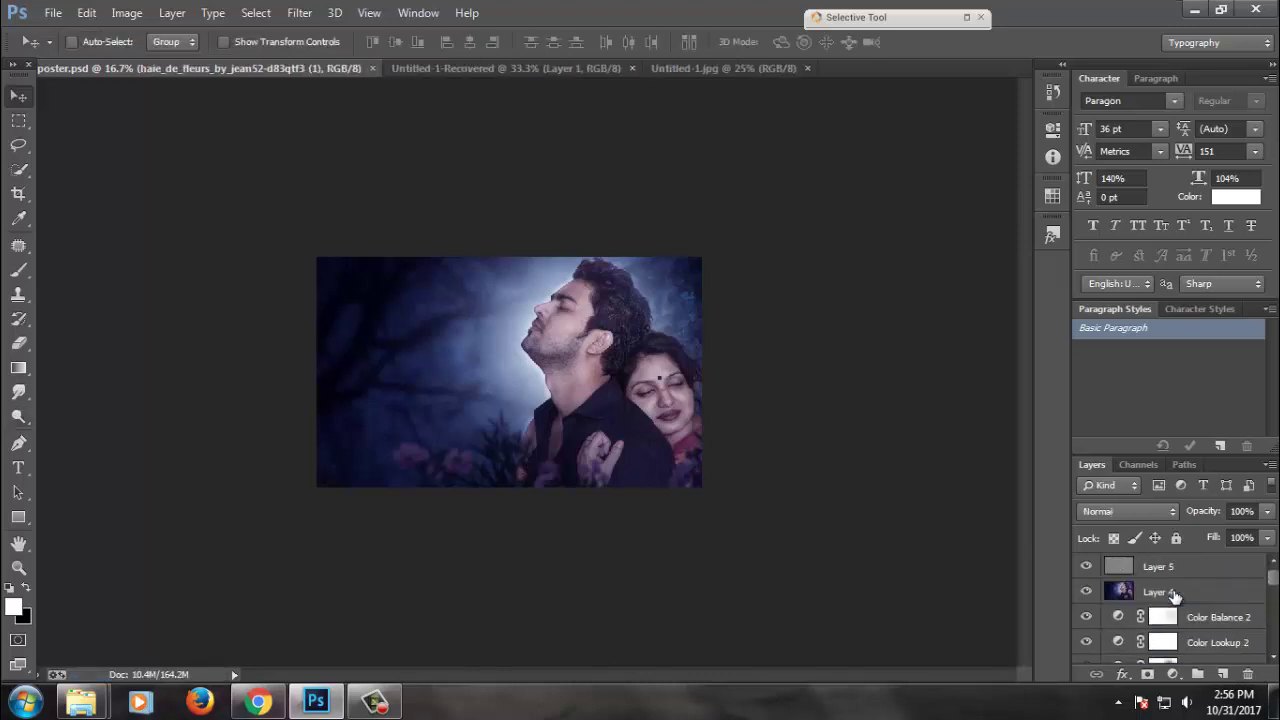
left_click(1180, 595)
mouse_move(628, 434)
left_mouse_down()
mouse_move(789, 425)
mouse_move(772, 409)
left_mouse_up()
key("ctrl+j")
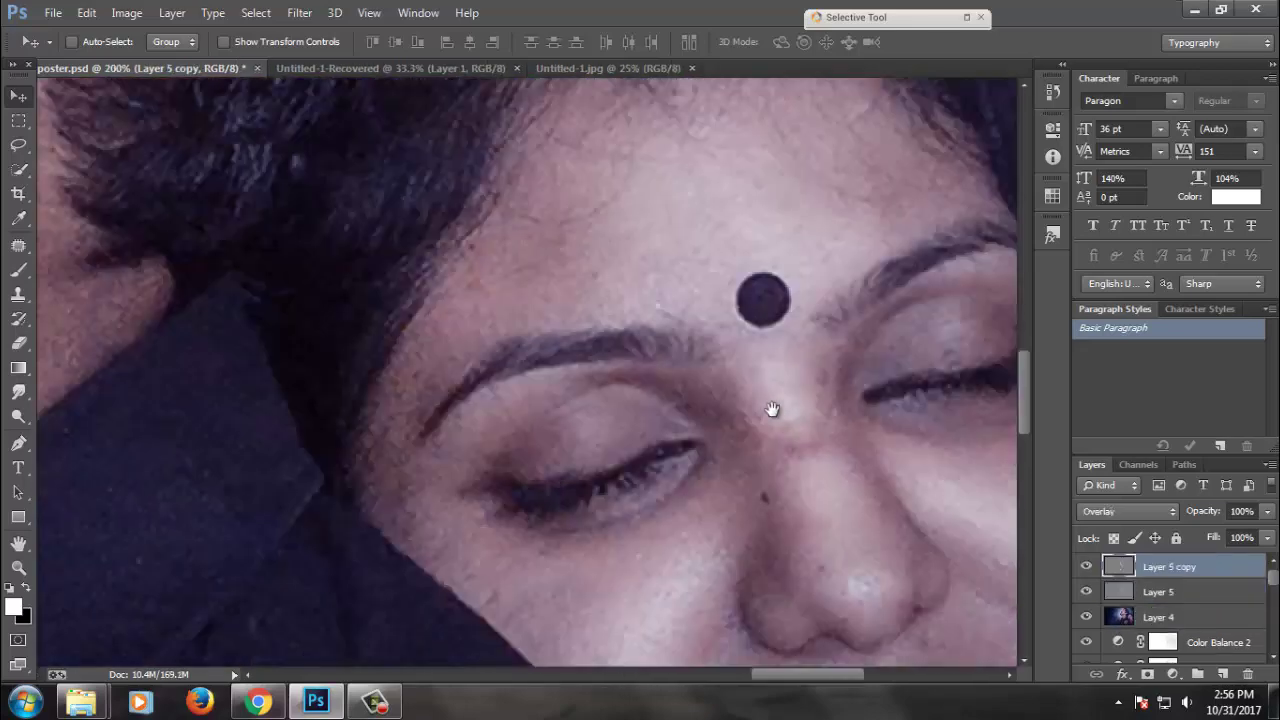
left_click(1087, 567)
left_click(1160, 617)
- Duplicate Layer 4 and clone-stamp clean skin over the woman's nose bridge at size 30, then save
key("ctrl+j")
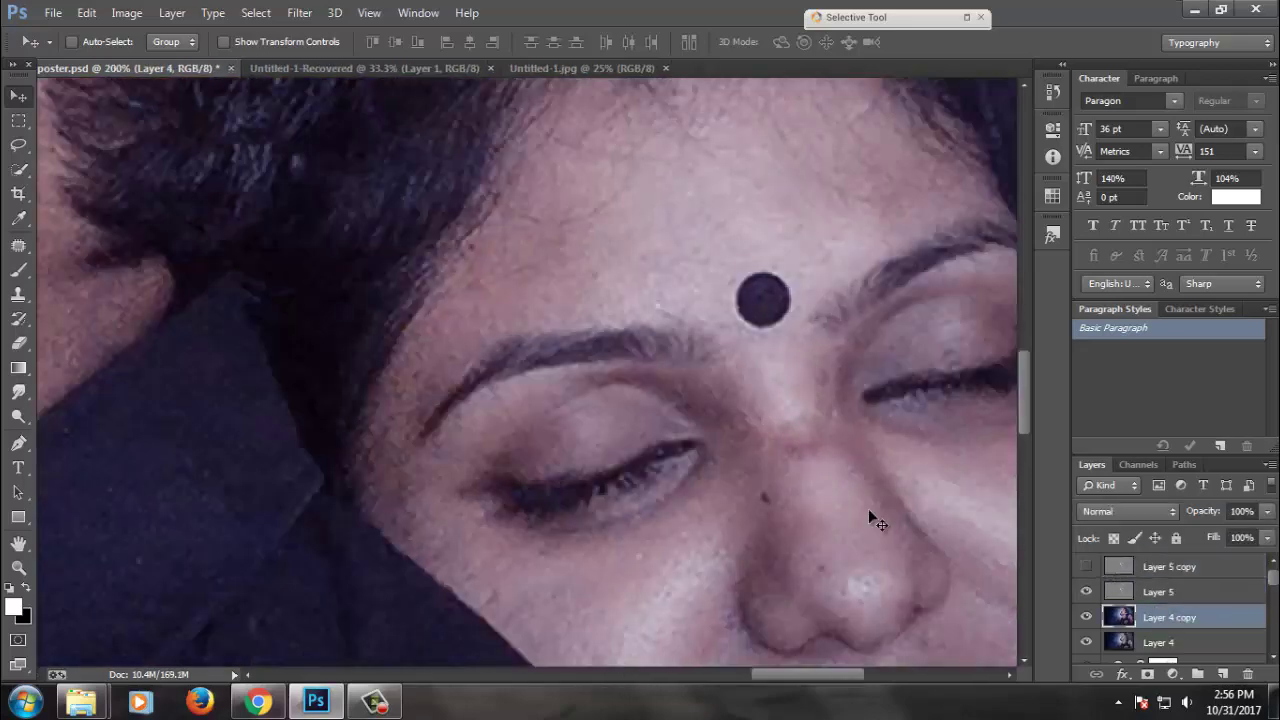
key("s")
right_click(838, 485)
type("40")
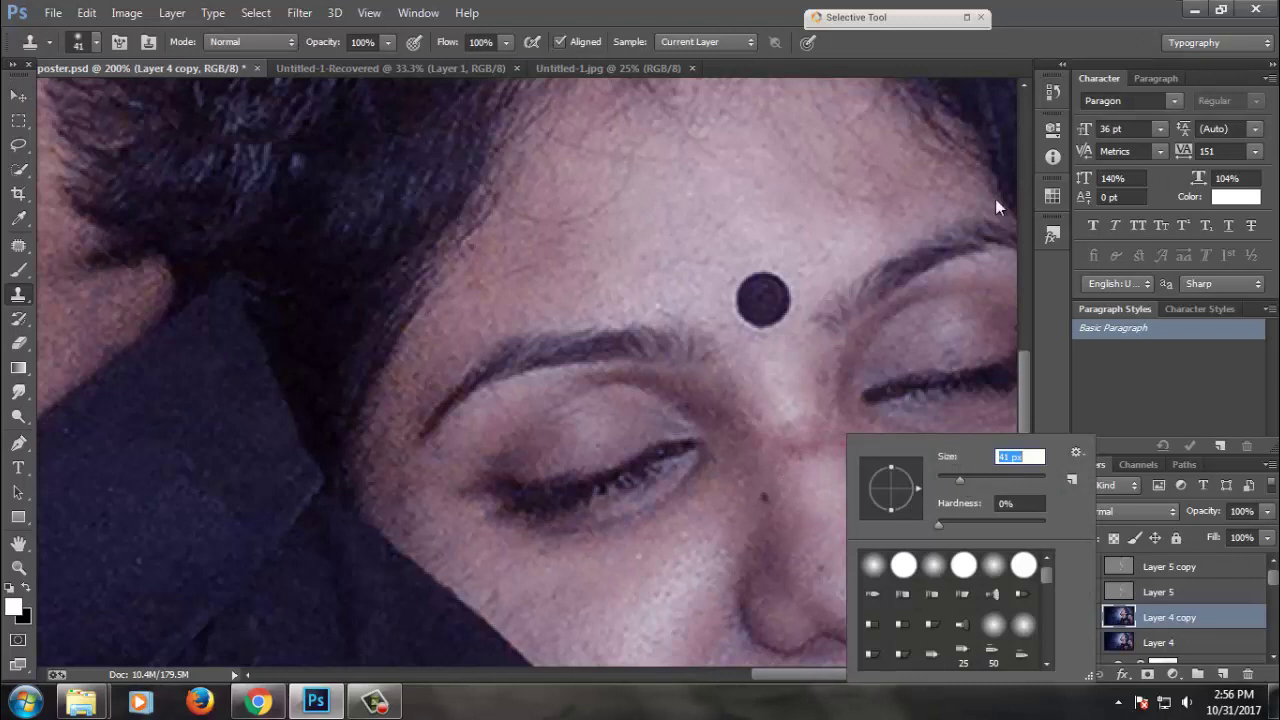
key("Return")
key("bracketleft")
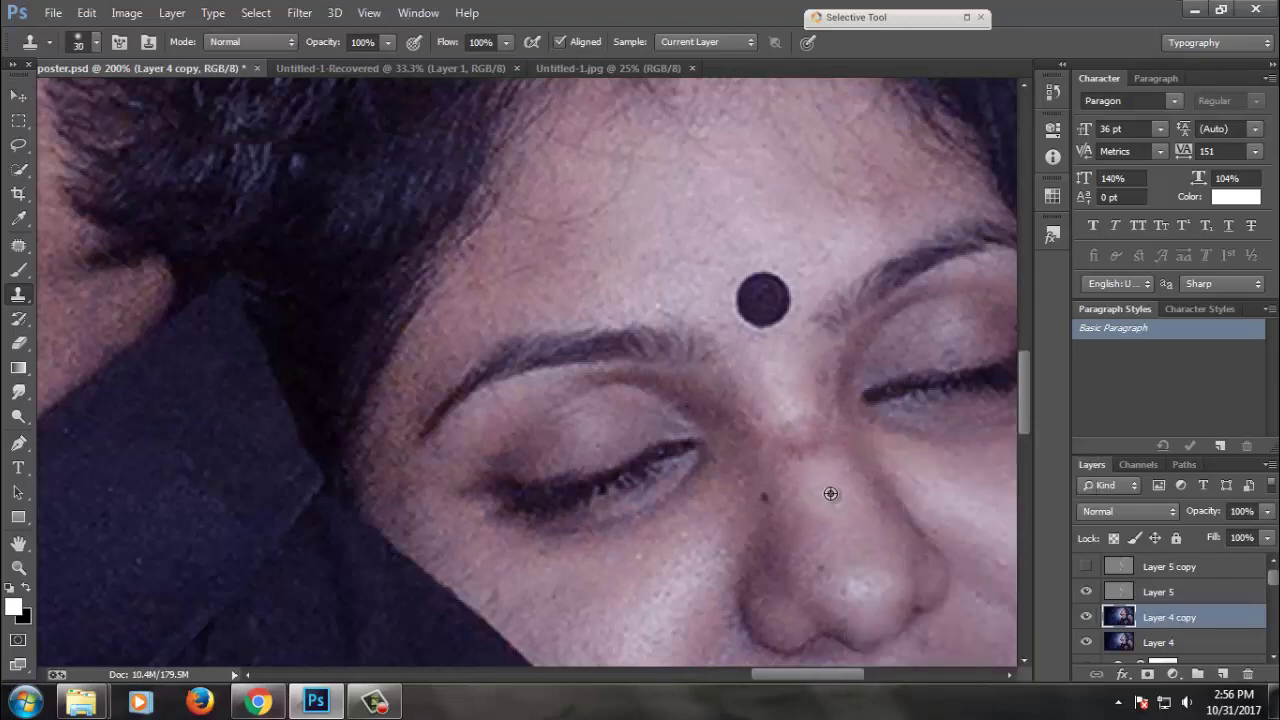
left_click(830, 491, "alt")
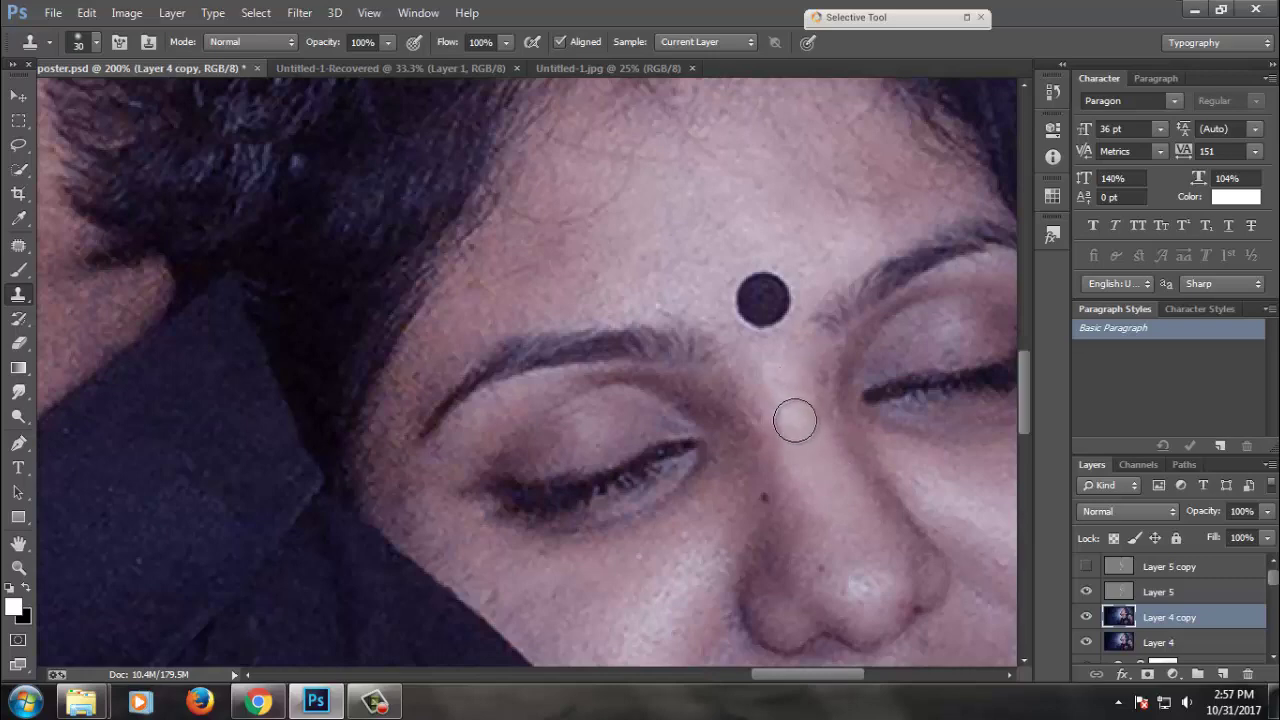
key("ctrl+minus")
key("ctrl+minus")
key("ctrl+minus")
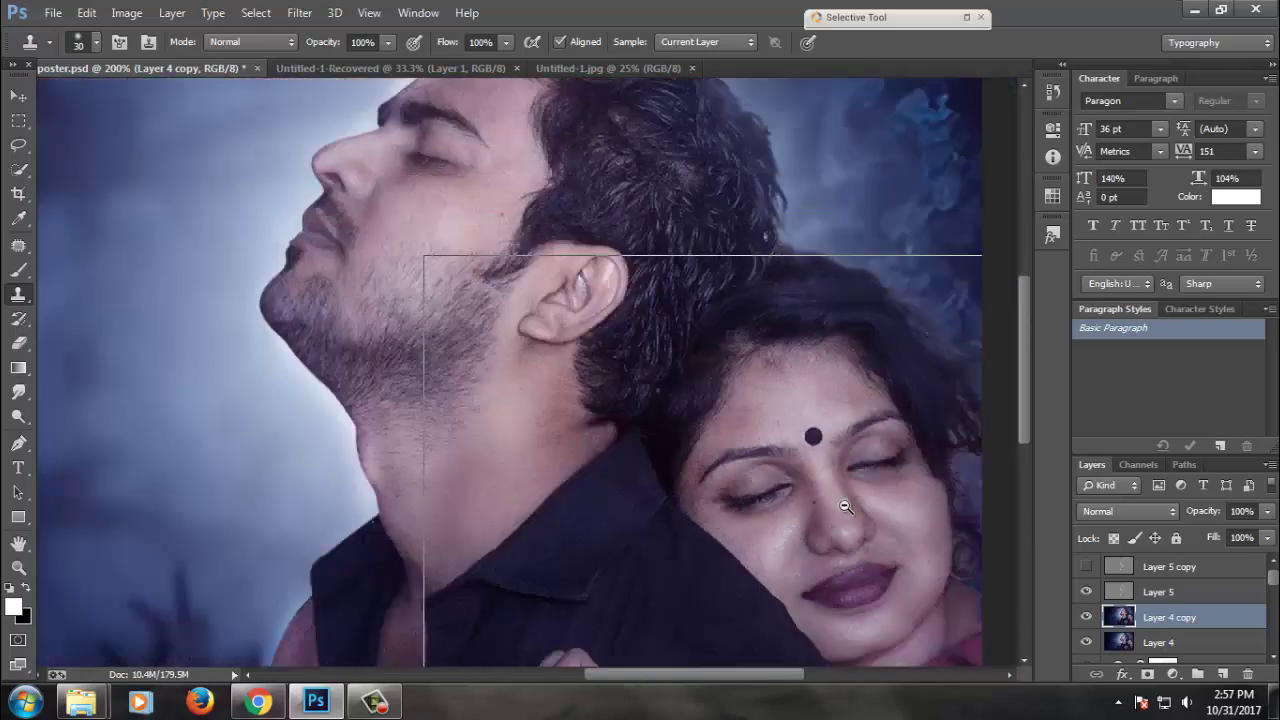
key("ctrl+s")
key("ctrl+minus")
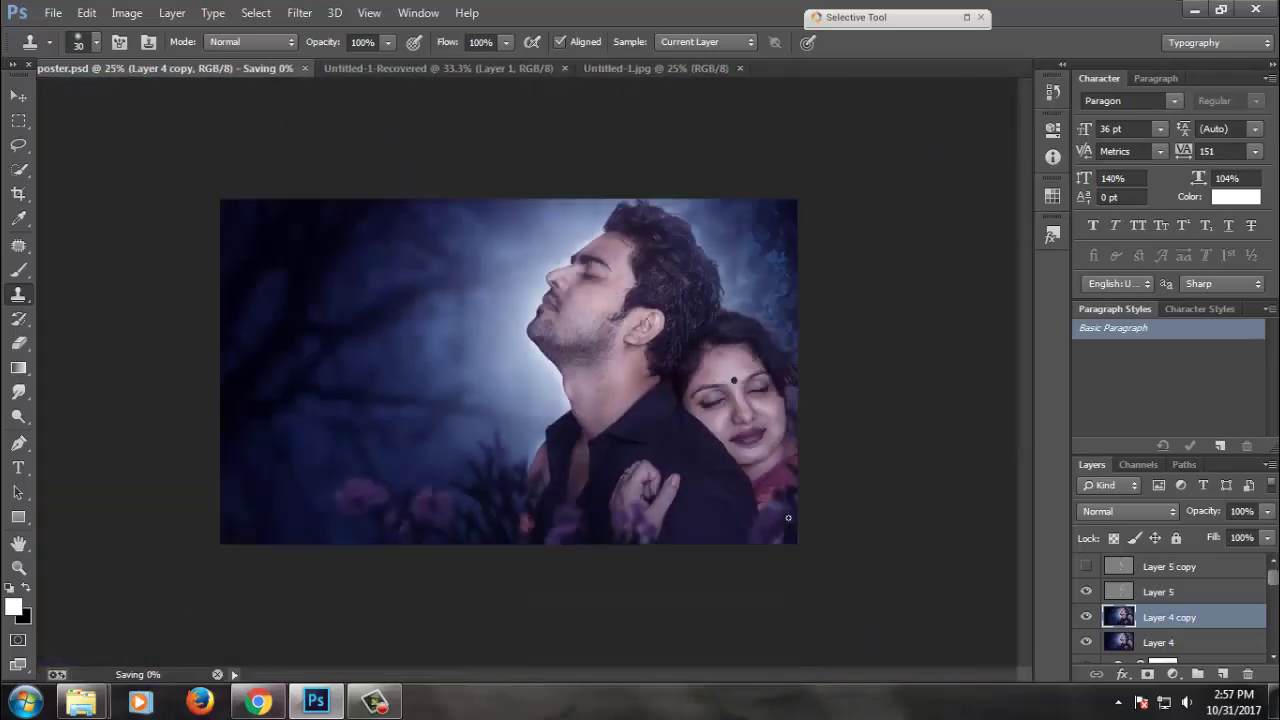
left_click_drag(632, 412, 798, 453)
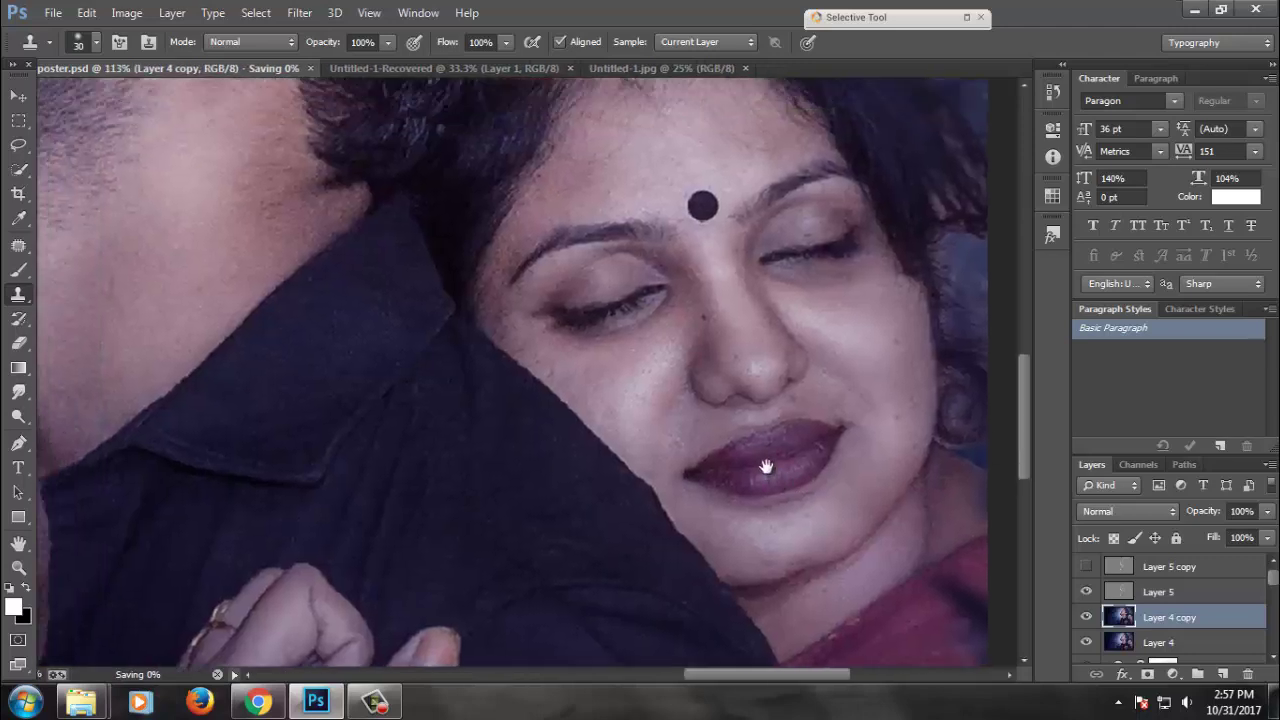
- Paint a sampled cheek skin tone between the woman's nose and lips with a 60px soft brush
key("b")
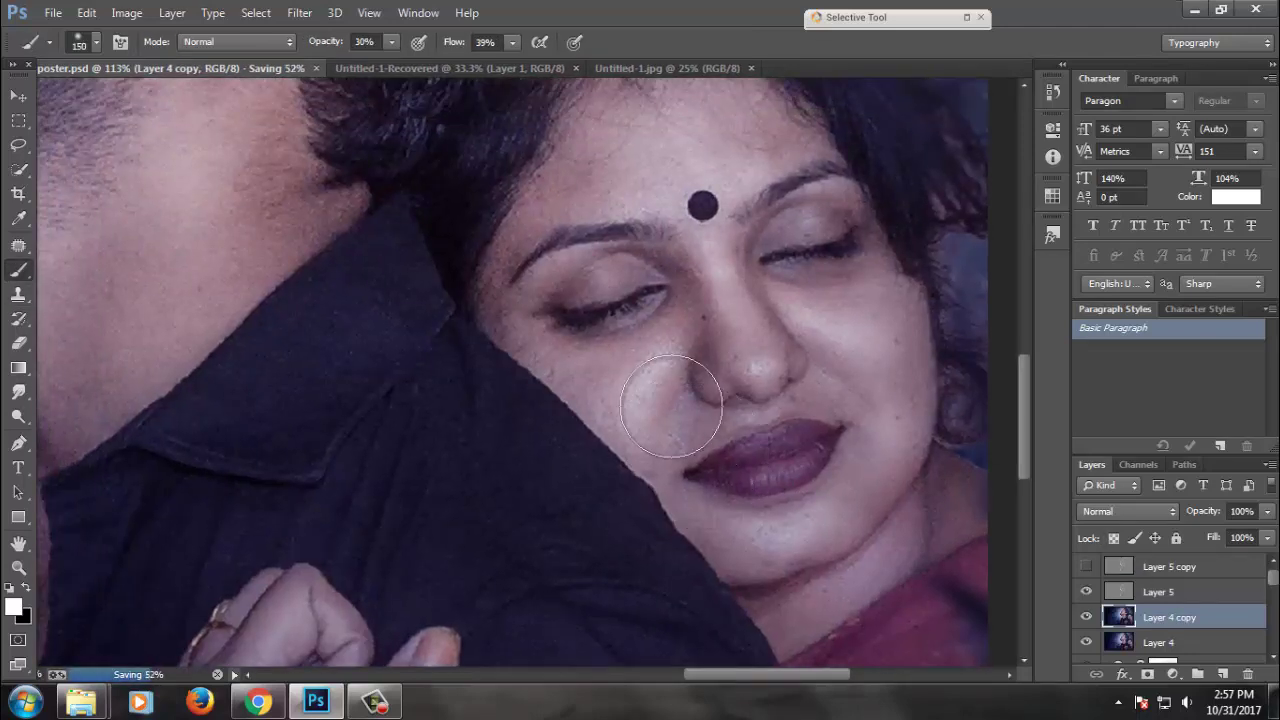
left_click(700, 425, "alt")
key("bracketleft")
key("bracketleft")
key("bracketleft")
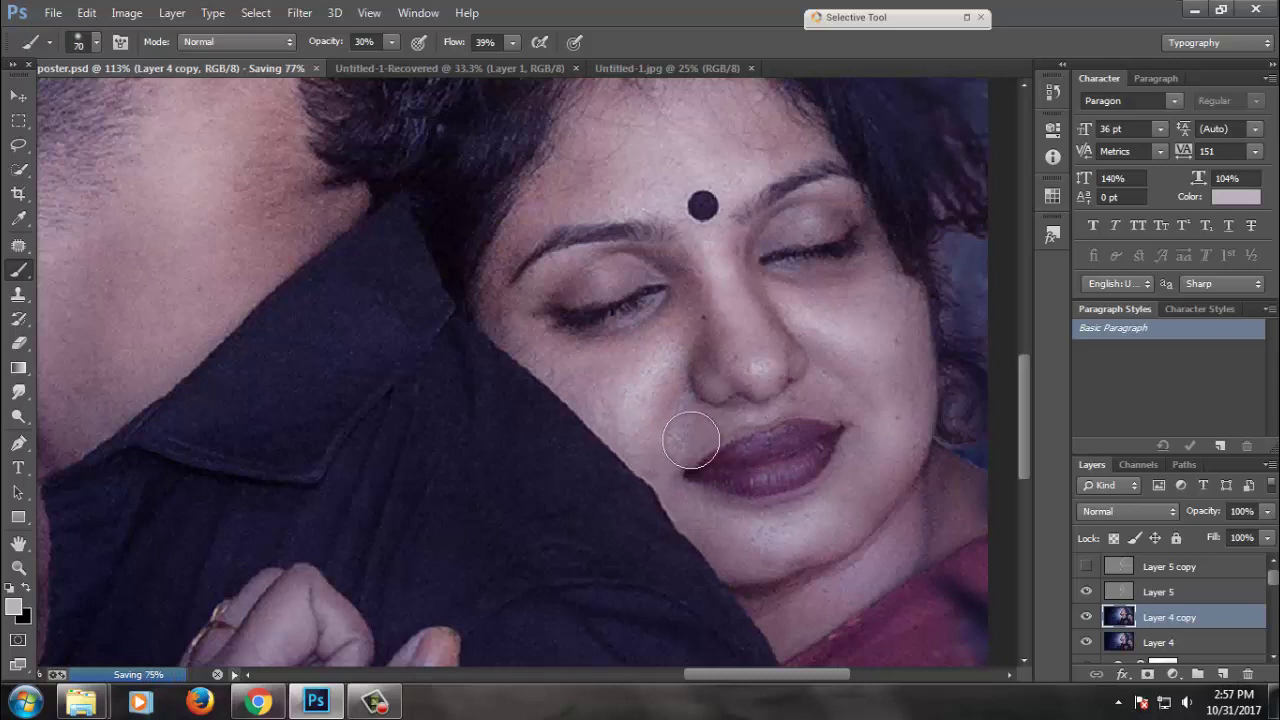
left_click_drag(750, 413, 814, 400)
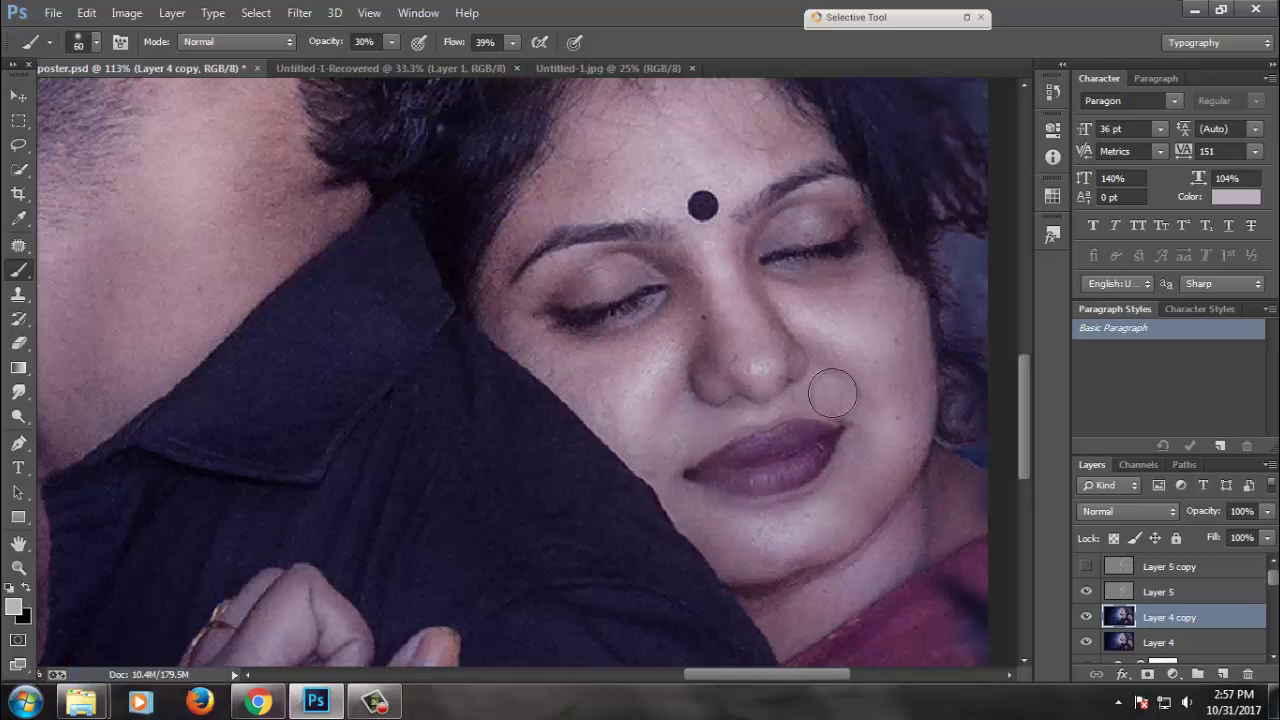
- Save the poster and duplicate Layer 4 copy as Layer 4 copy 2
left_click(693, 272, "alt")
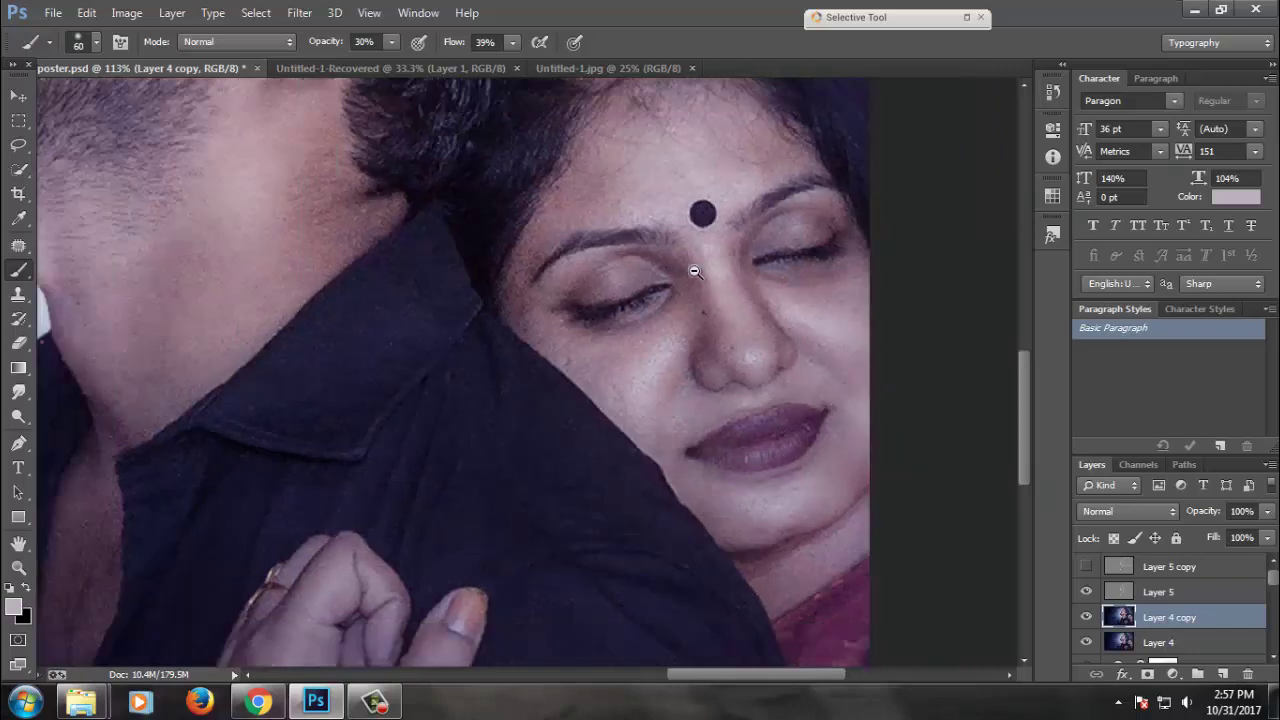
left_click(693, 272, "alt")
key("v")
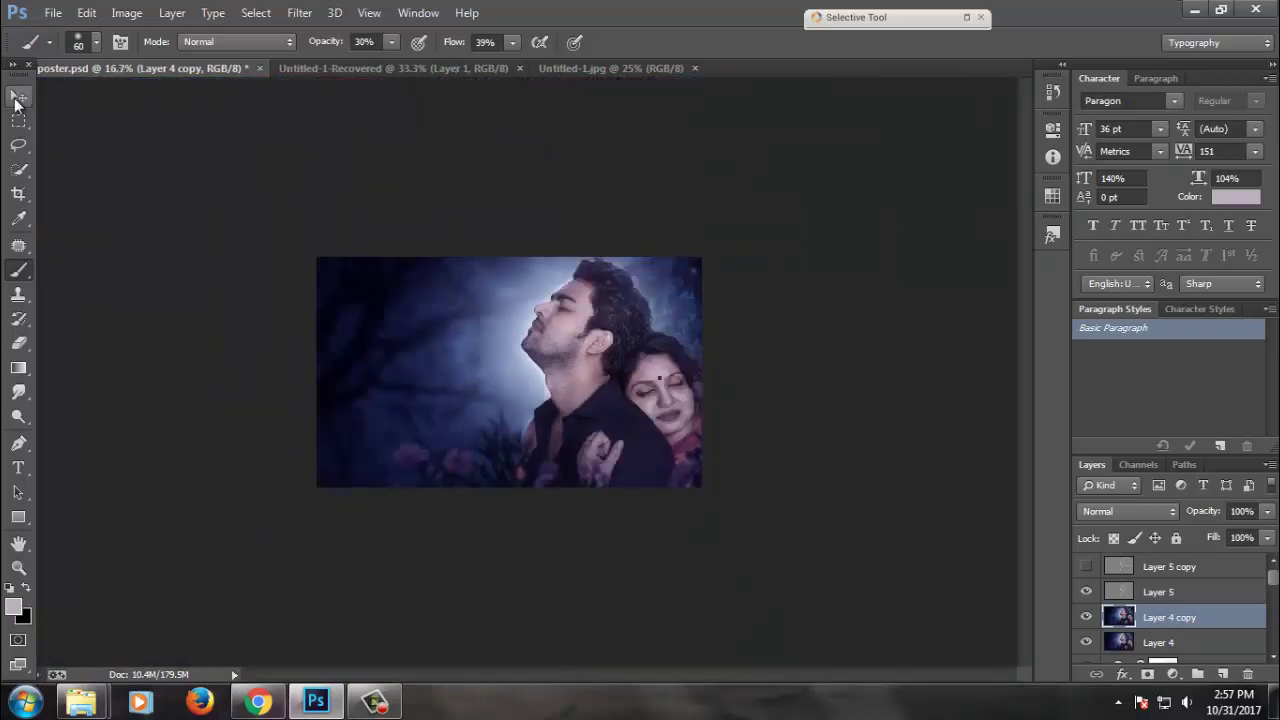
key("ctrl+s")
left_click(1186, 694)
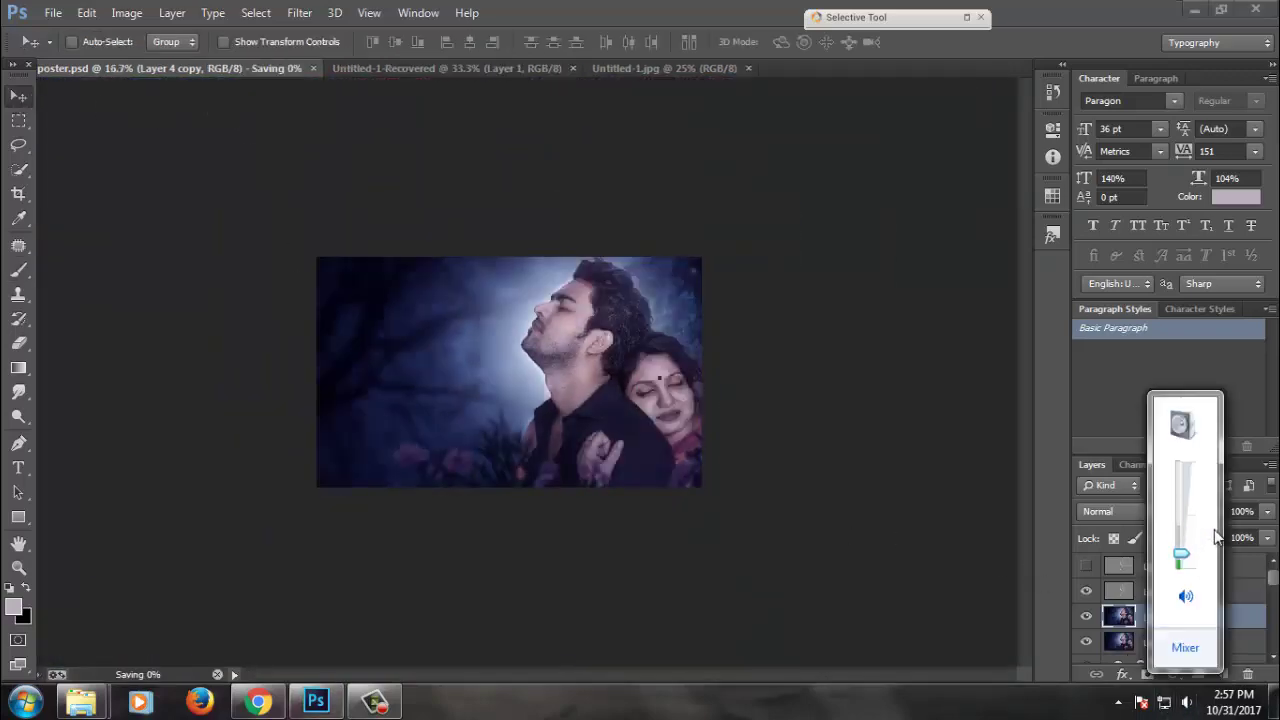
left_click(655, 236)
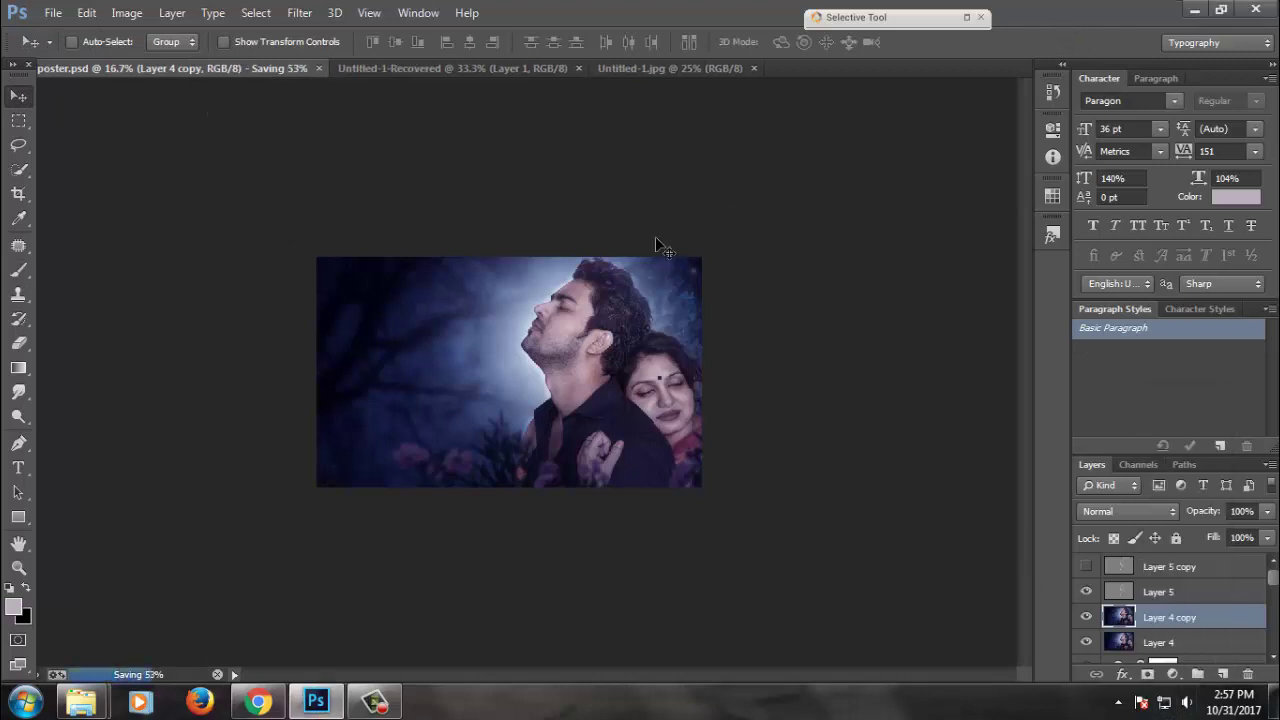
left_click(591, 314, "ctrl")
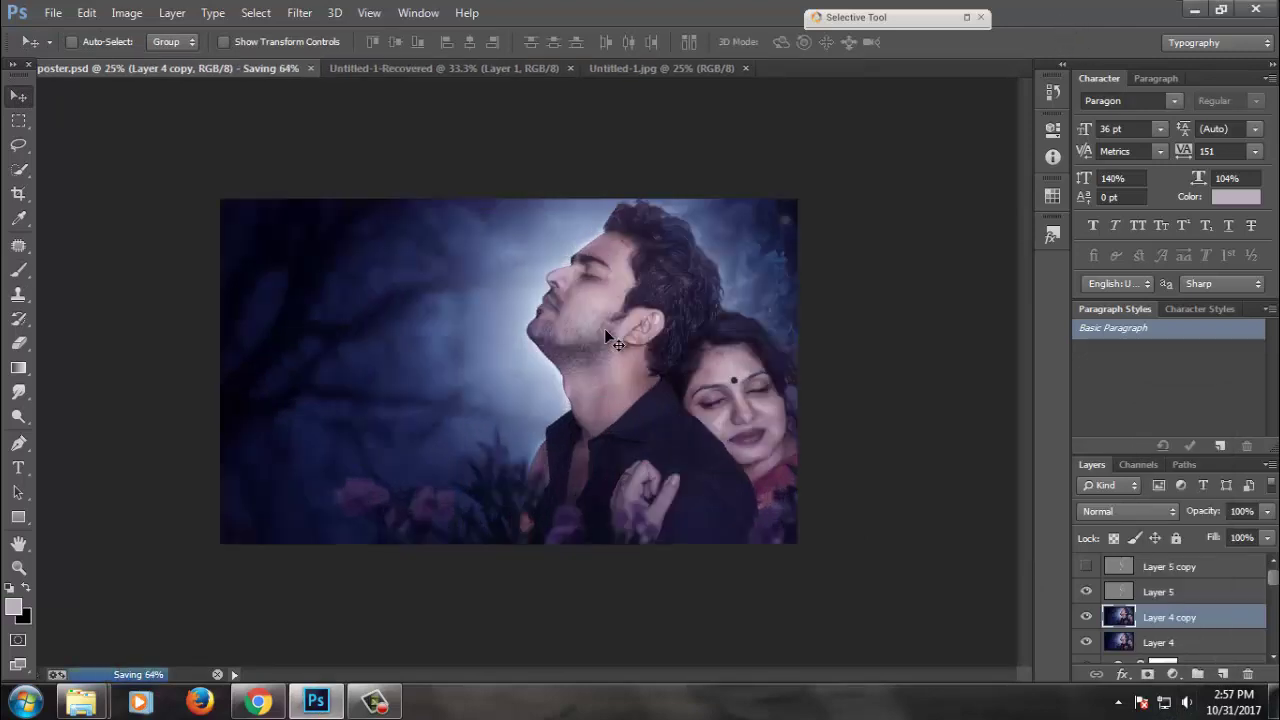
left_click(1177, 597)
left_click(1193, 617)
key("ctrl+j")
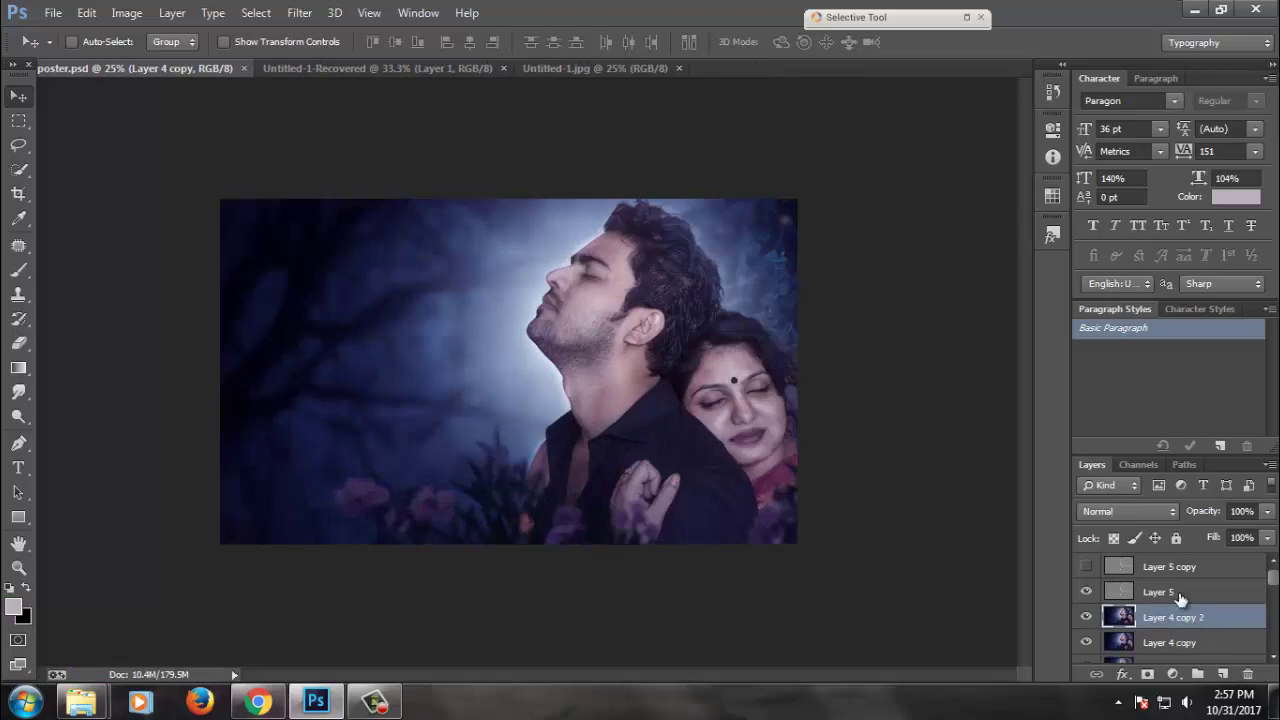
- Lasso and feather the man's forehead, then apply a 5.7 px Gaussian Blur
left_click_drag(450, 221, 660, 363)
key("ctrl+1")
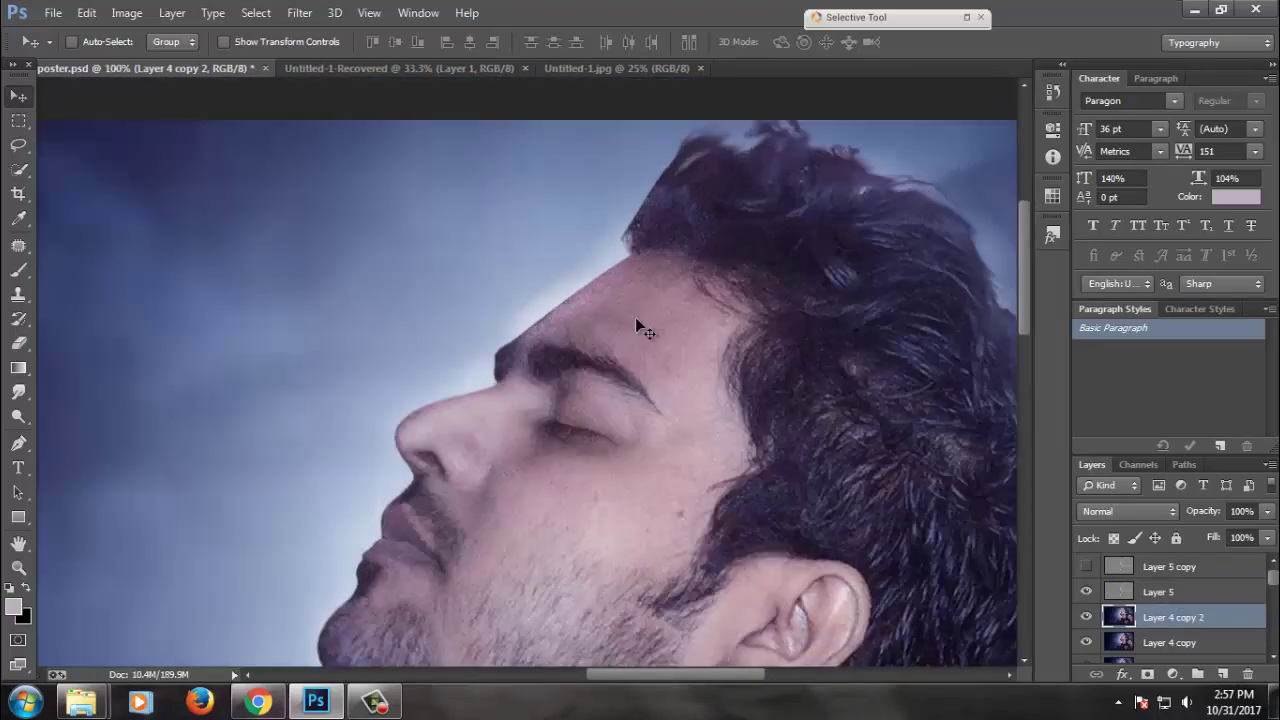
key("l")
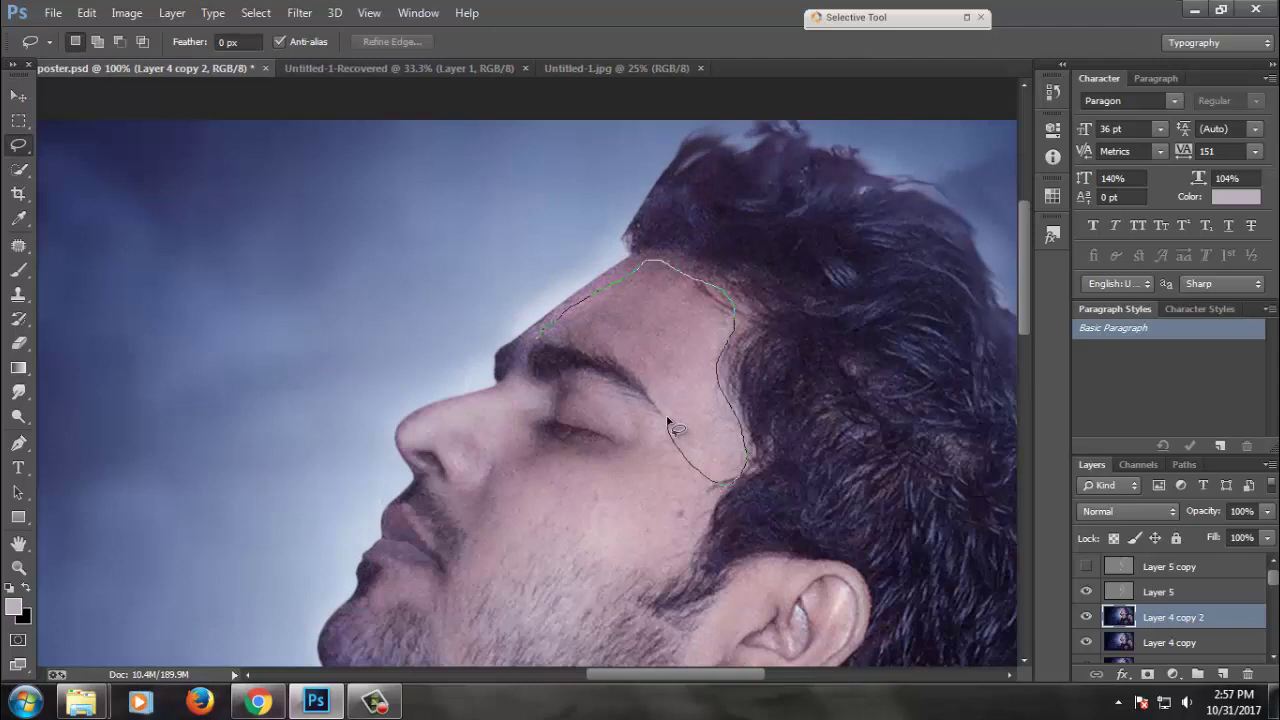
left_click_drag(583, 333, 560, 326)
right_click(598, 264)
left_click(719, 331)
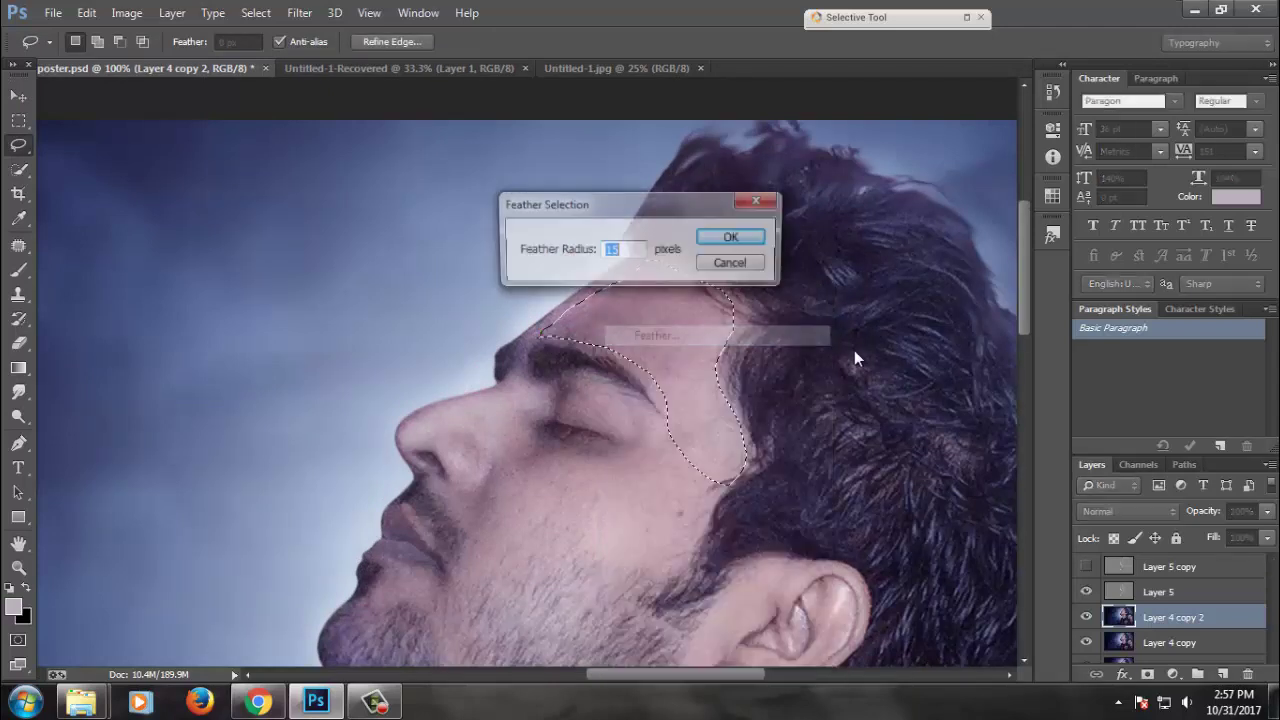
key("Return")
left_click(299, 13)
mouse_move(309, 220)
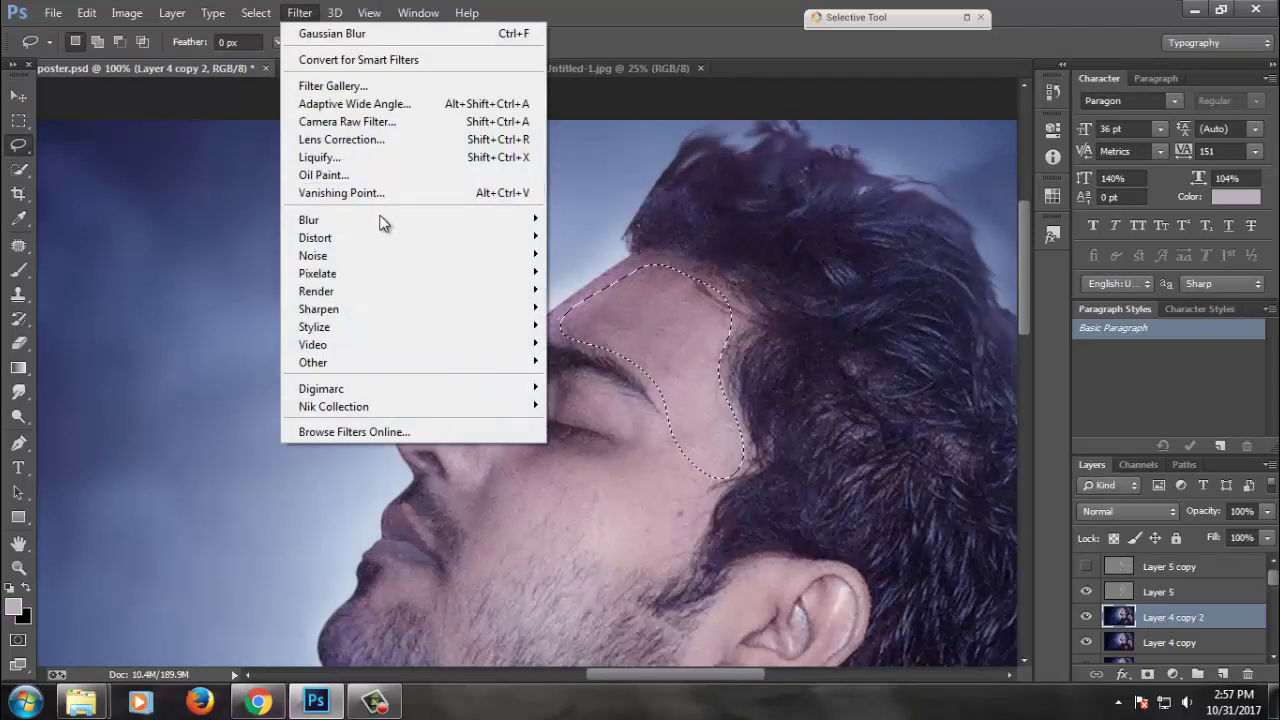
left_click(600, 332)
left_click_drag(862, 440, 850, 445)
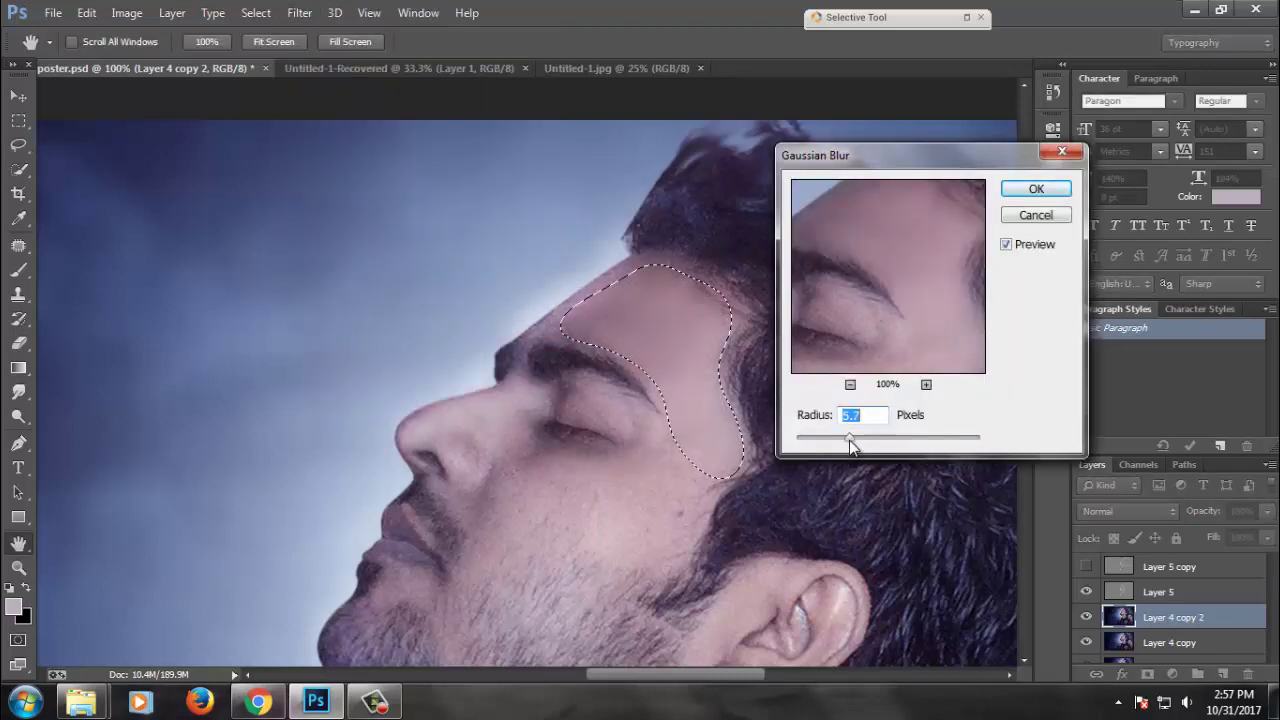
key("Return")
- Lasso and feather the man's cheek, then apply a 7.6 px Gaussian Blur
left_click_drag(716, 480, 470, 608)
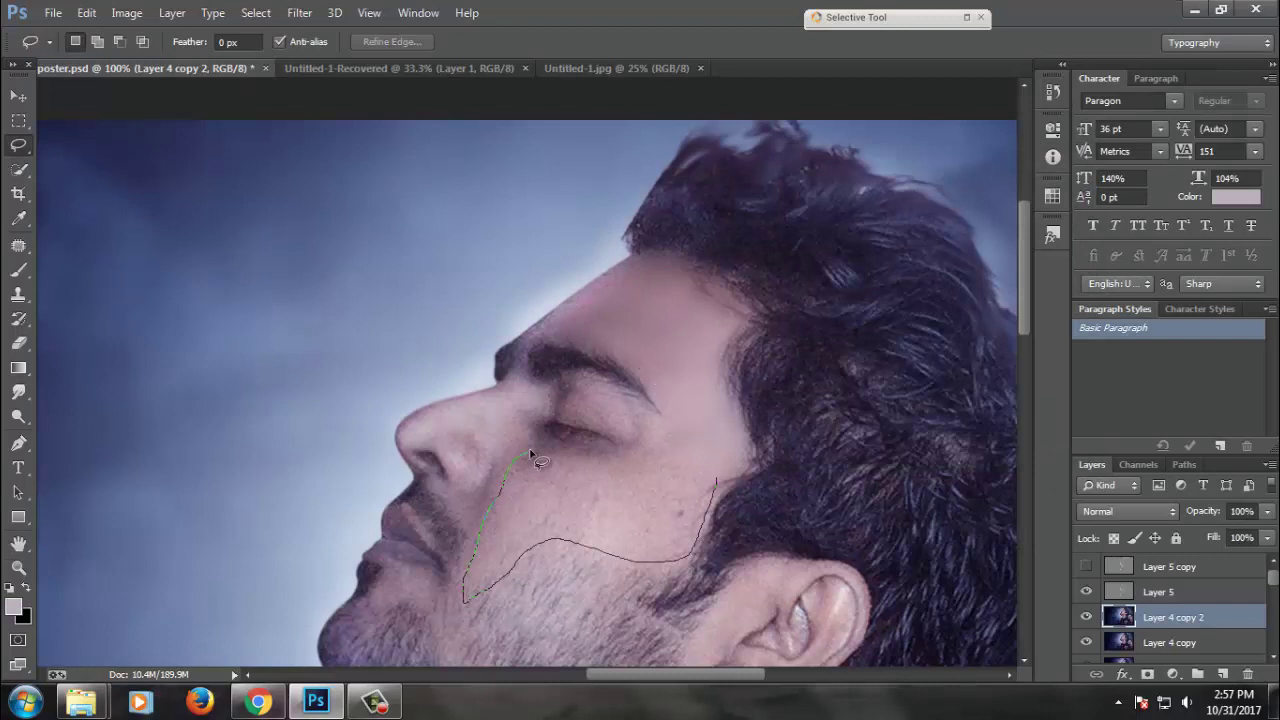
left_click_drag(693, 455, 714, 478)
right_click(676, 98)
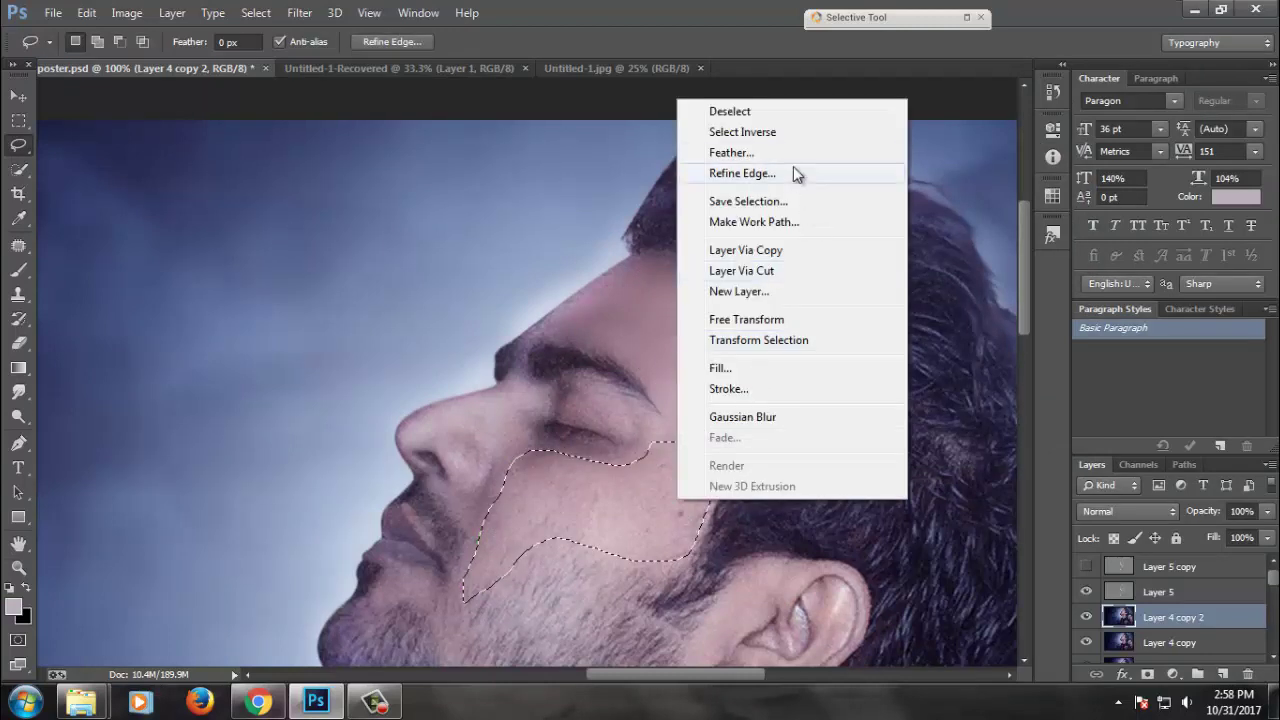
left_click(745, 148)
key("Return")
left_click(299, 13)
mouse_move(309, 219)
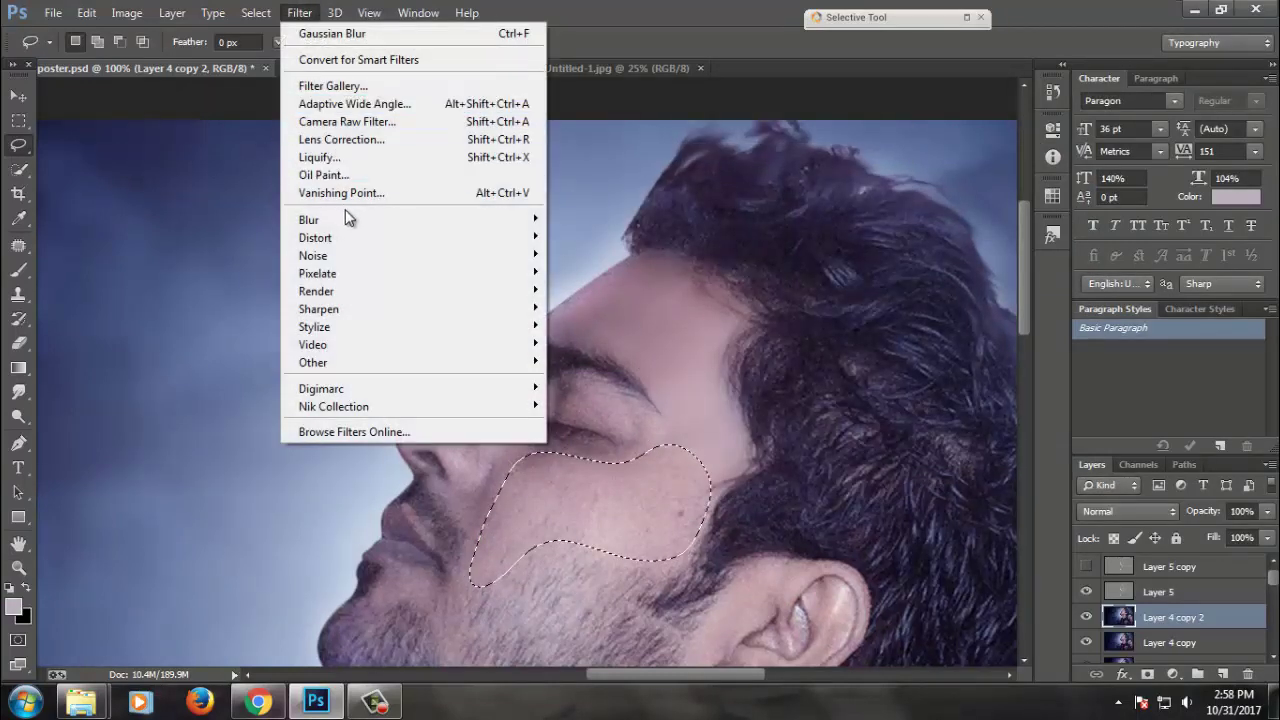
left_click(606, 353)
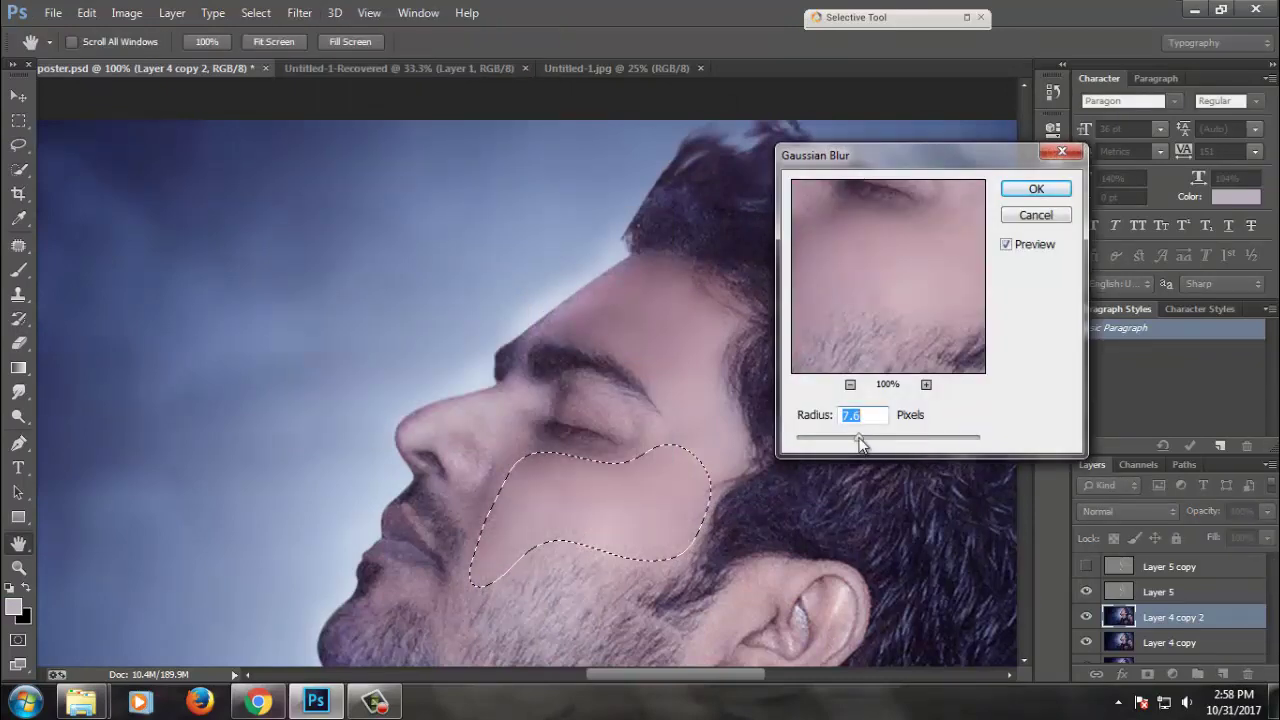
key("Return")
- Select the skin on the man's nose bridge and blur it
key("ctrl+d")
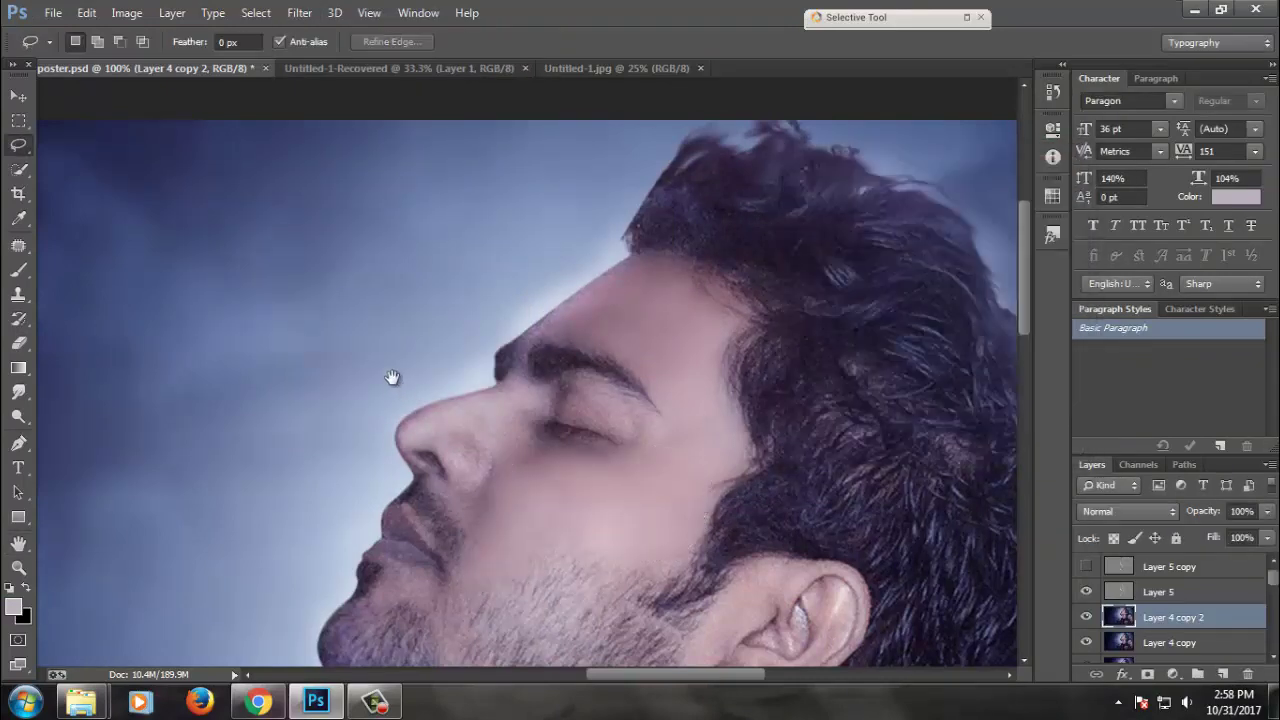
left_click_drag(391, 374, 740, 497)
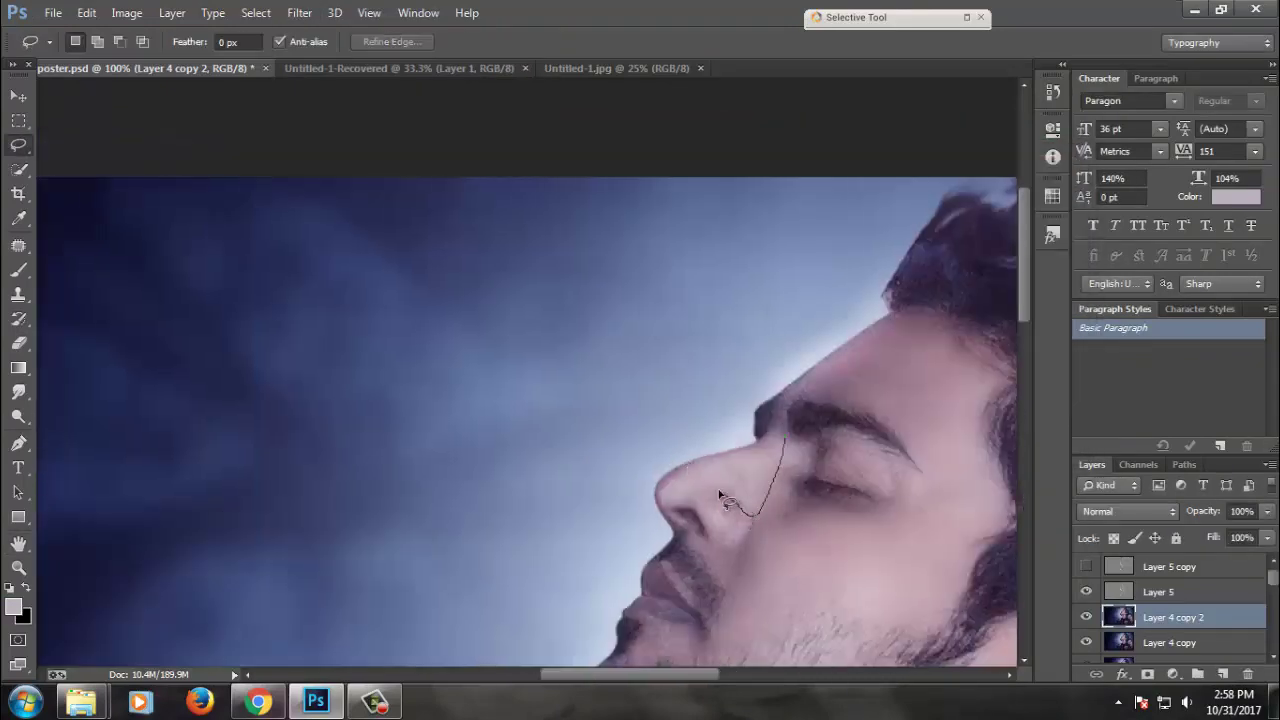
left_click_drag(746, 458, 772, 452)
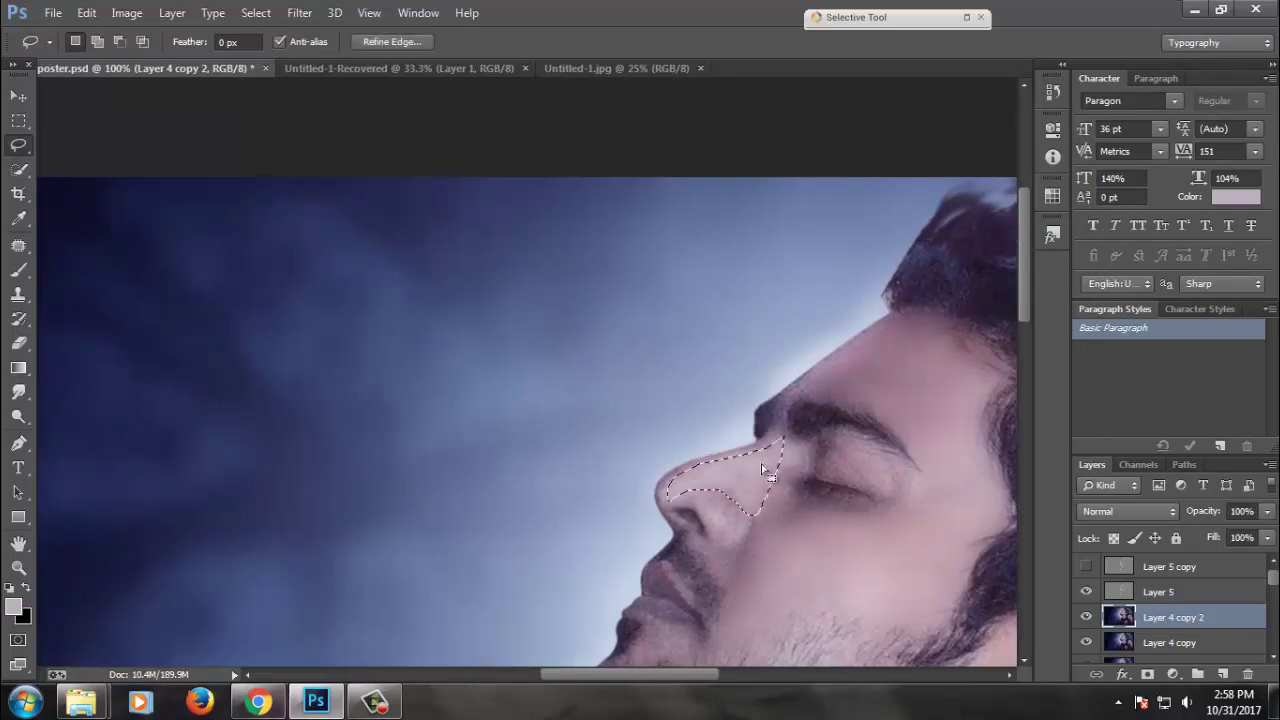
right_click(757, 487)
key("Escape")
left_click(299, 13)
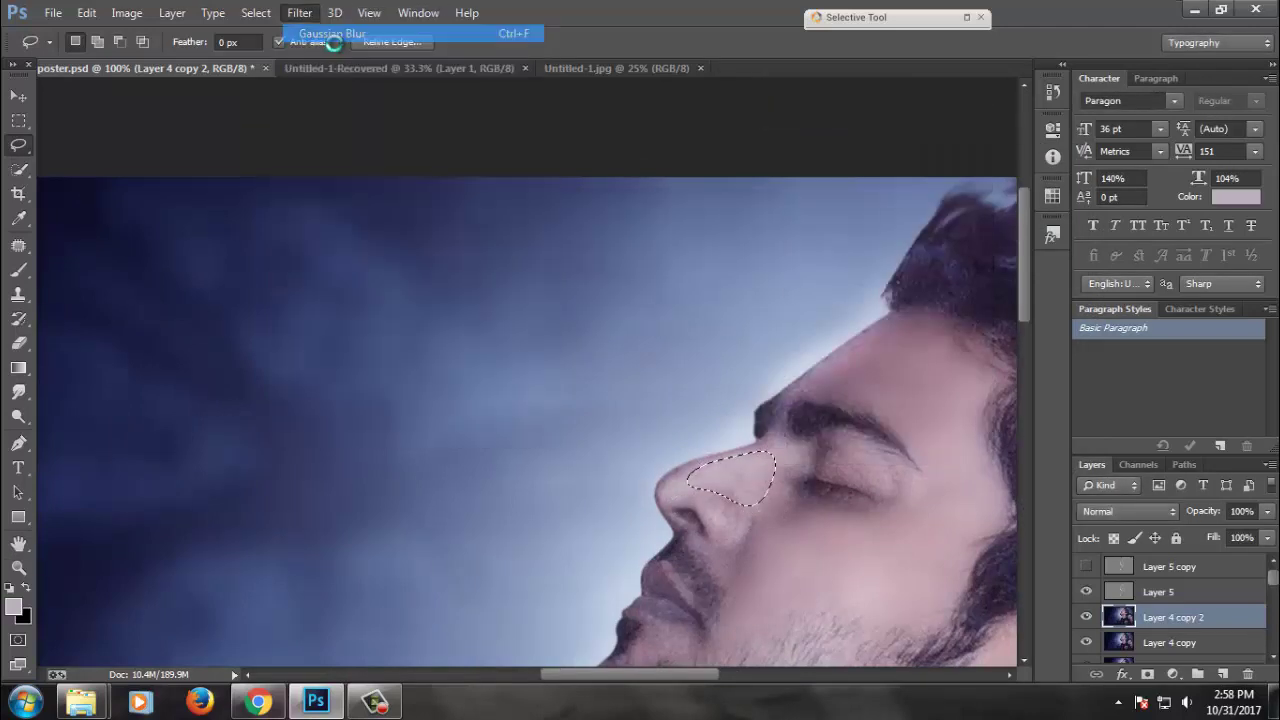
left_click_drag(857, 529, 787, 360)
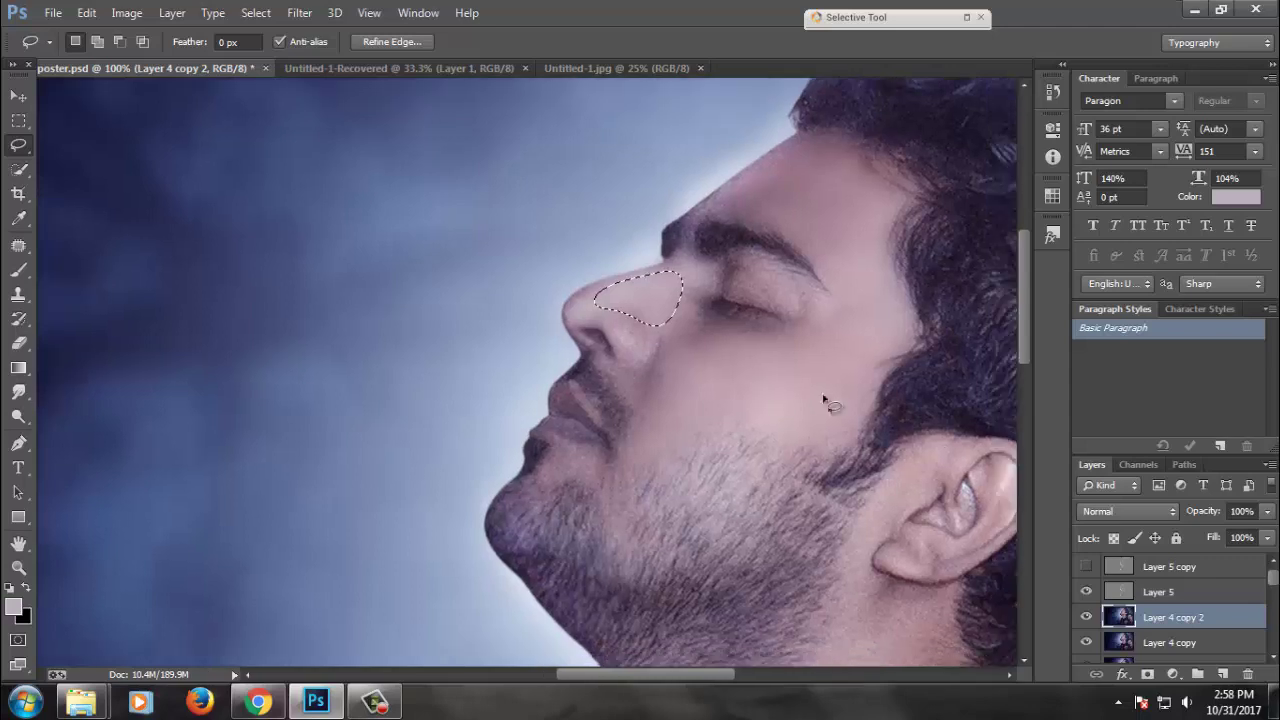
key("ctrl+d")
- Lasso and feather the skin above the man's closed eye, apply Gaussian Blur, then deselect
scroll(729, 250, "up", 2)
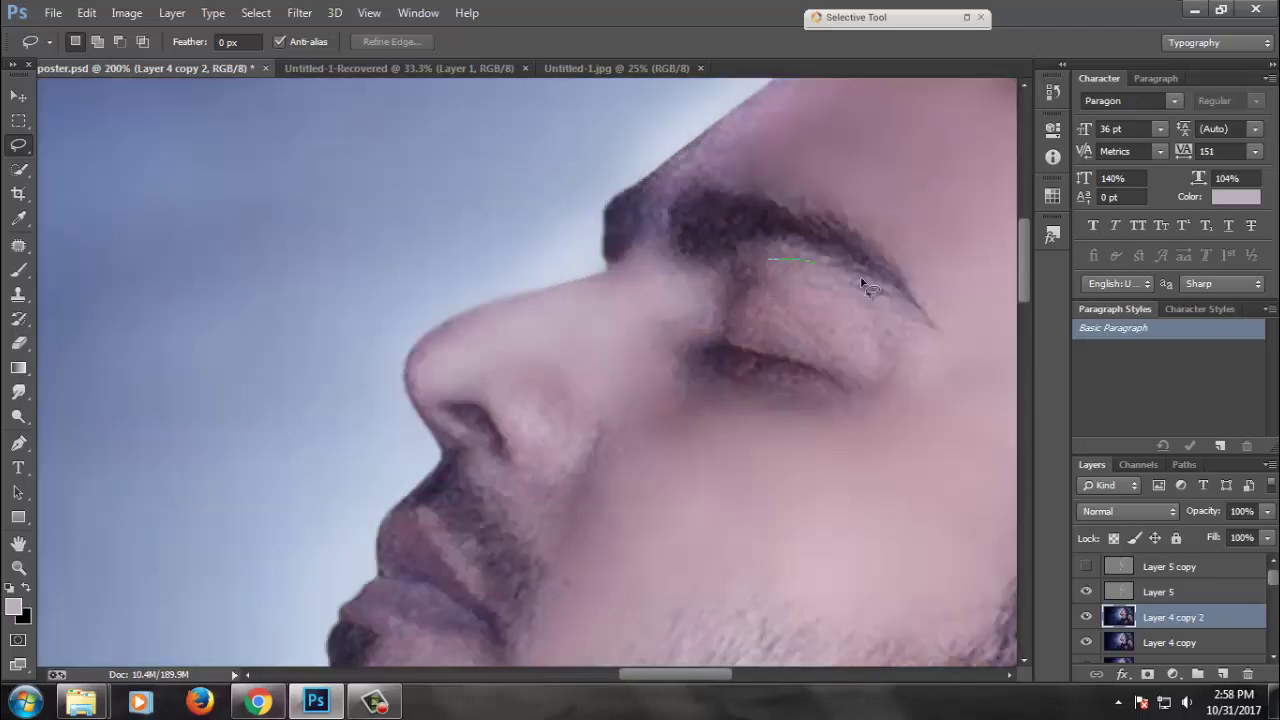
left_click_drag(778, 287, 770, 264)
right_click(802, 282)
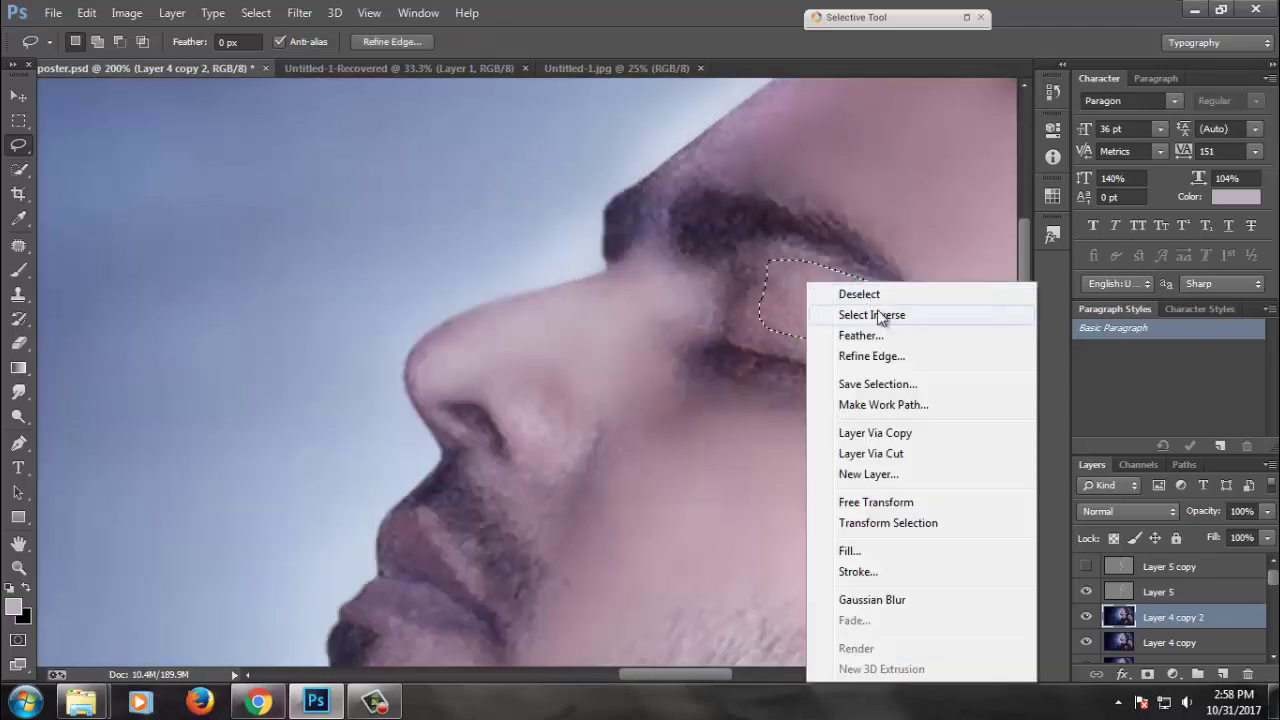
left_click(857, 254)
key("Return")
left_click(299, 13)
left_click(313, 34)
scroll(834, 354, "down", 2)
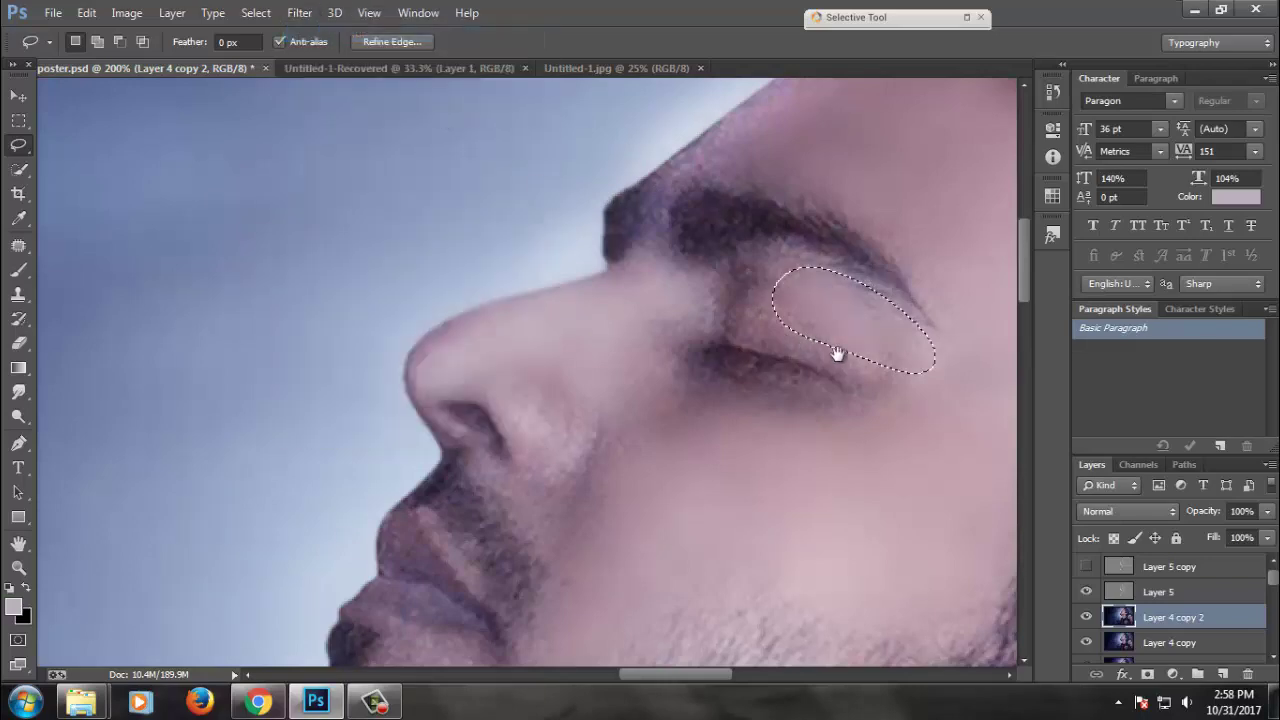
key("ctrl+d")
scroll(645, 320, "down", 1)
scroll(645, 320, "down", 1)
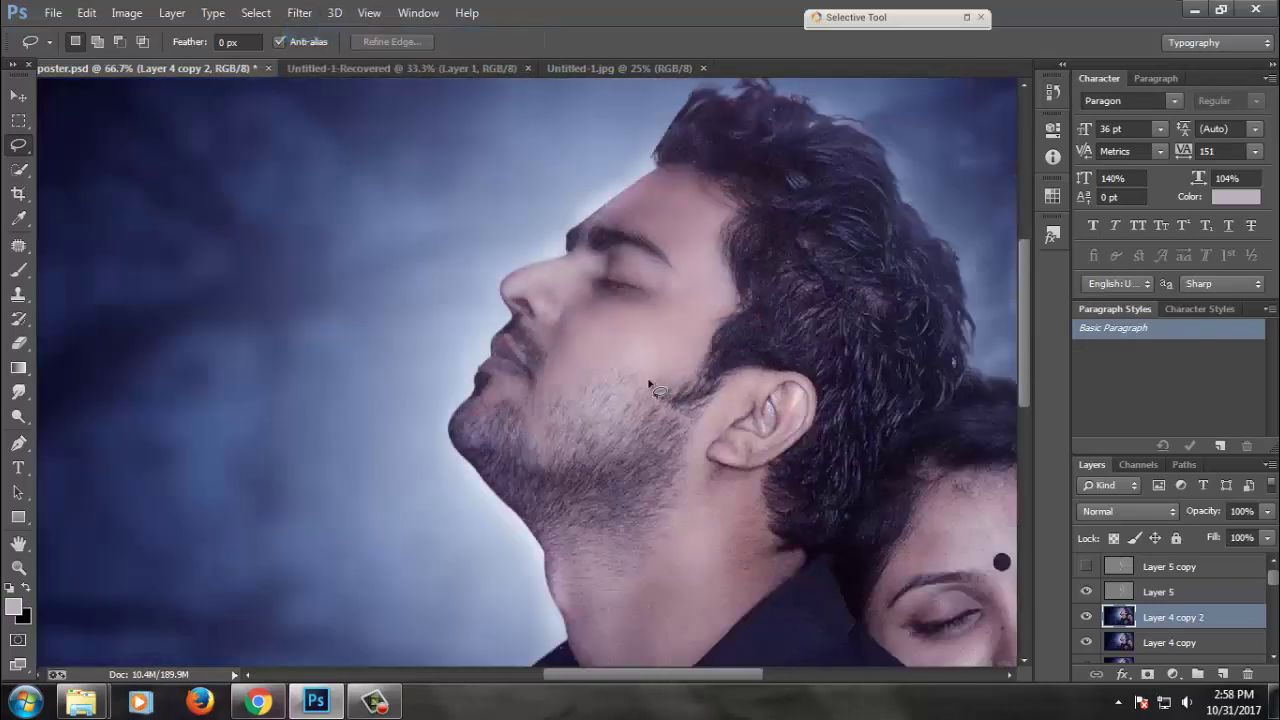
- Feather the selection on the man's neck below his ear, Gaussian-blur it, and deselect
left_click_drag(640, 465, 620, 385)
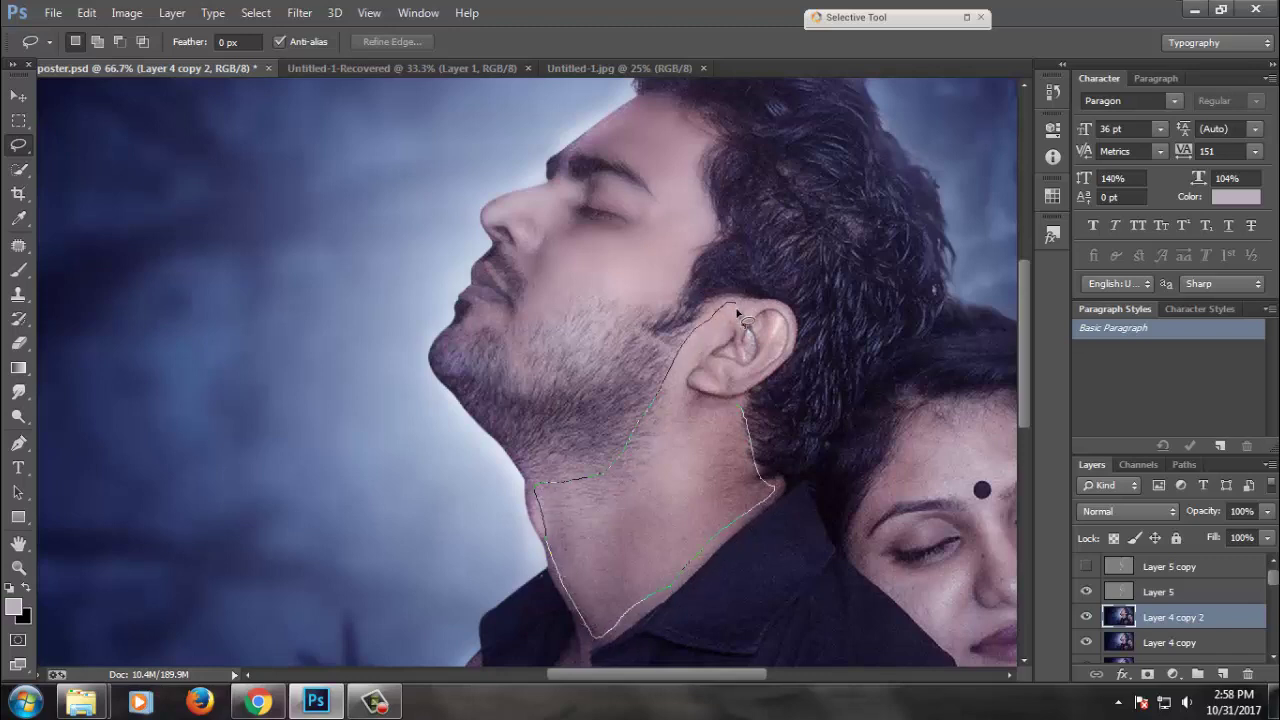
right_click(742, 412)
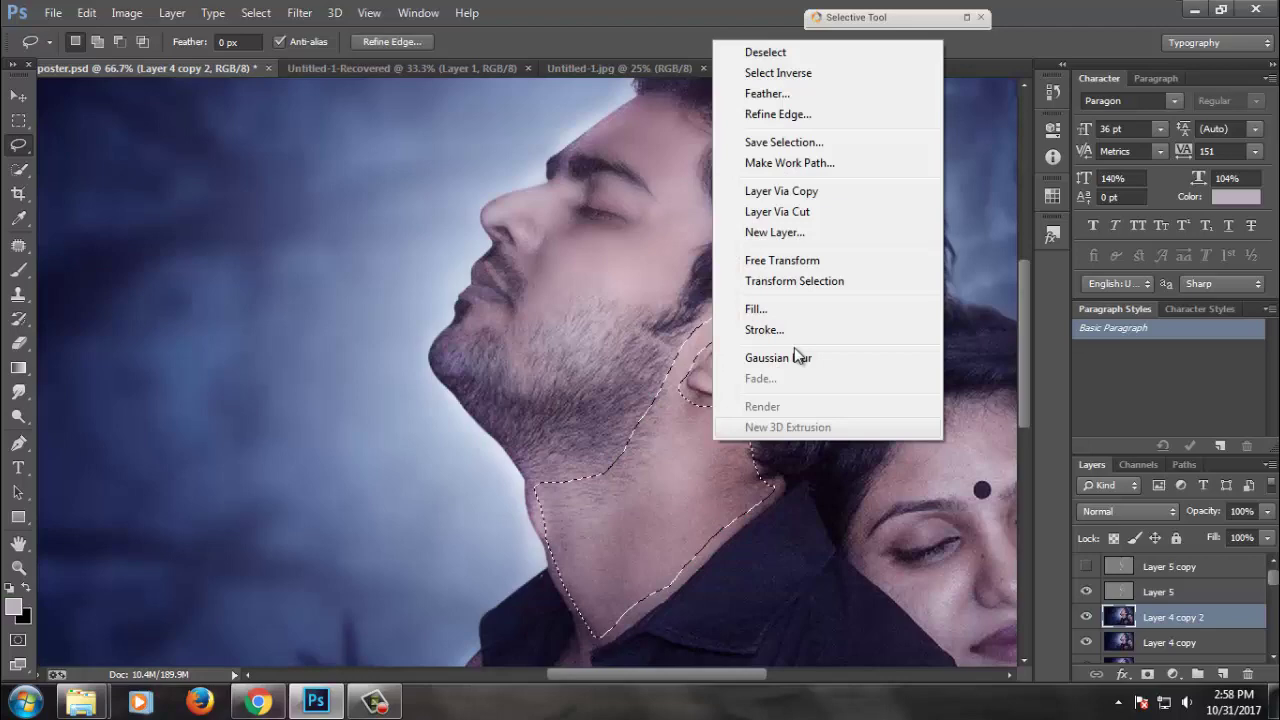
left_click(749, 89)
left_click(731, 234)
left_click(300, 12)
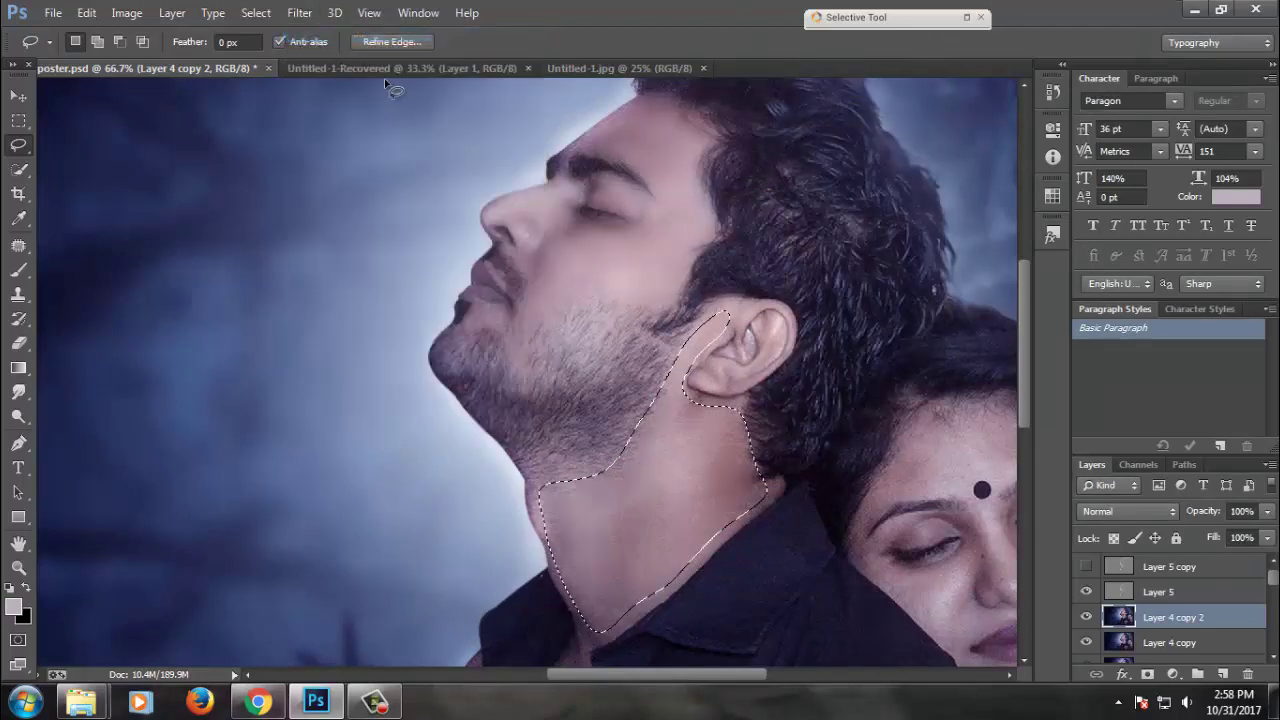
key("ctrl+d")
- Save the poster and zoom in to 100% on the woman's face
scroll(605, 300, "down", 3)
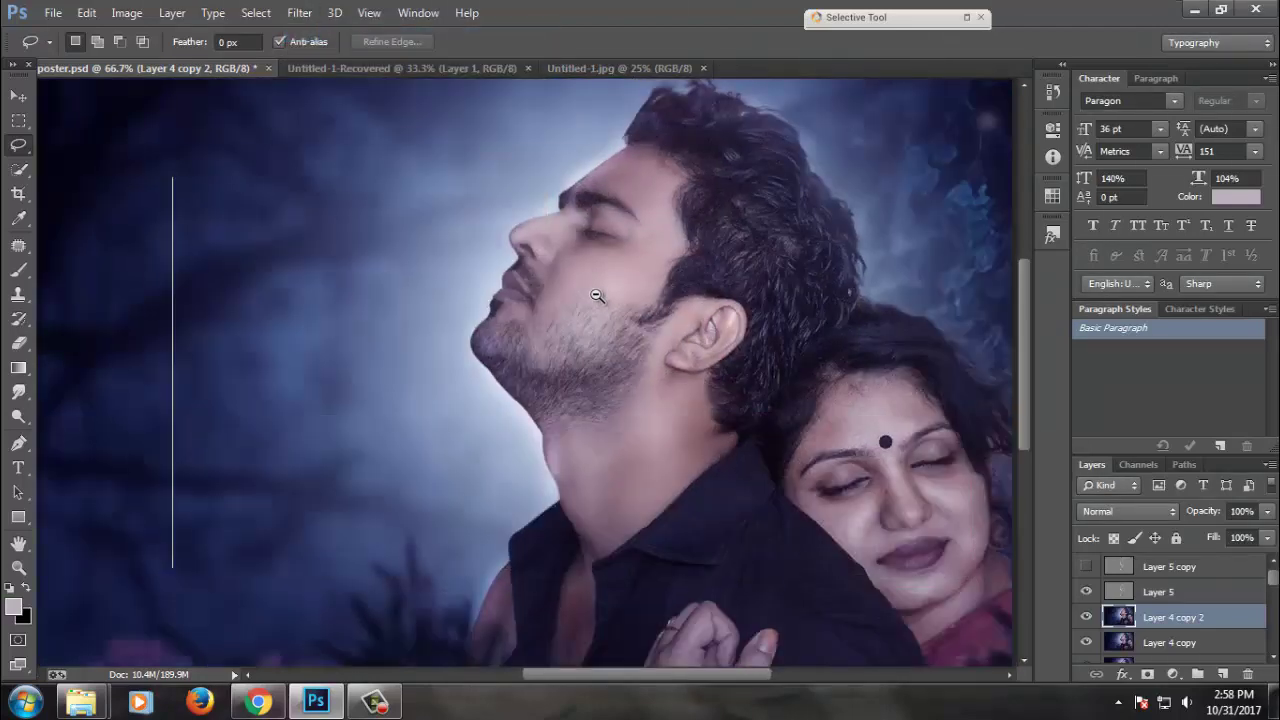
scroll(776, 410, "up", 1)
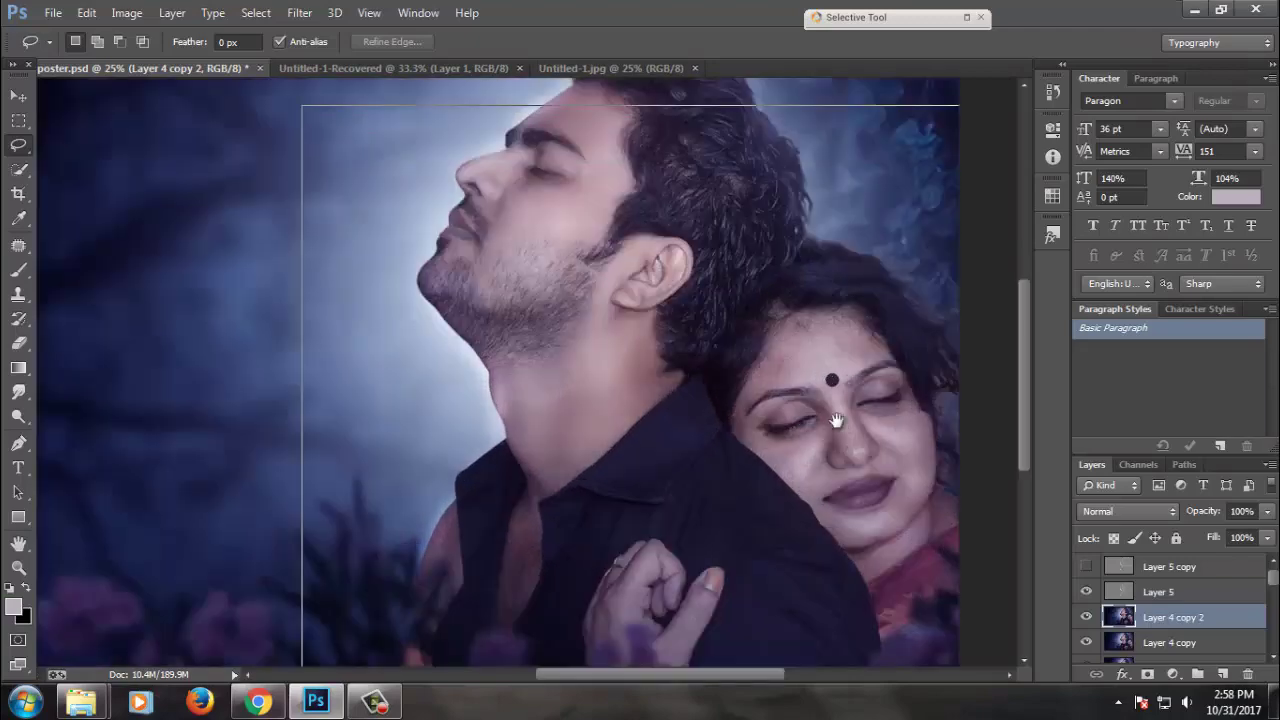
scroll(620, 400, "up", 1)
scroll(613, 395, "up", 1)
key("ctrl+s")
scroll(605, 302, "up", 1)
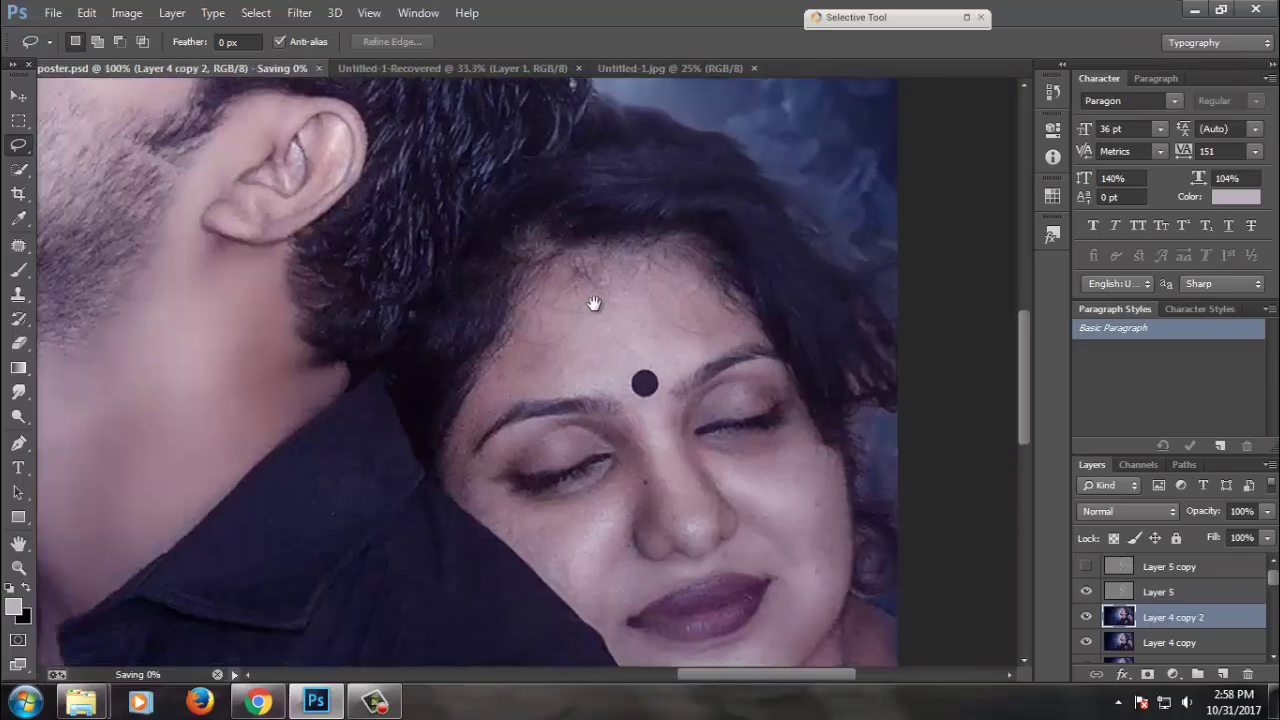
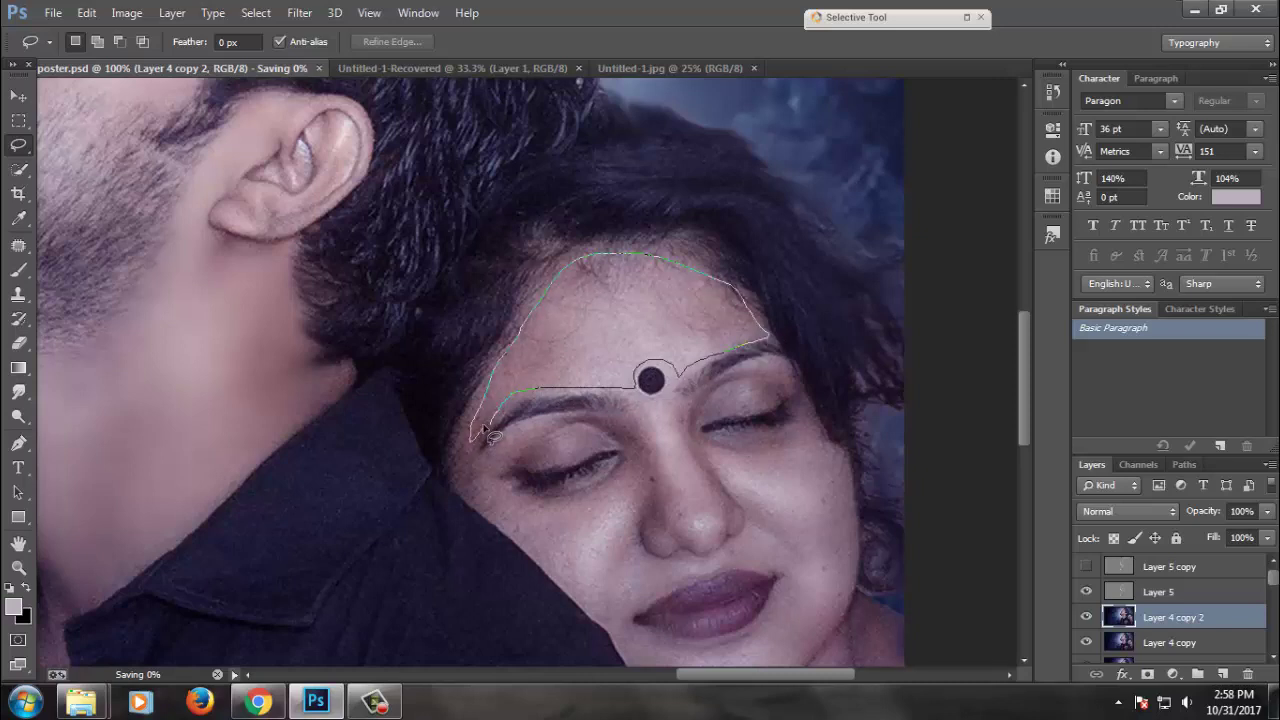
- Lasso and feather the forehead skin, then reapply the last Gaussian Blur to it
left_click_drag(490, 433, 476, 438)
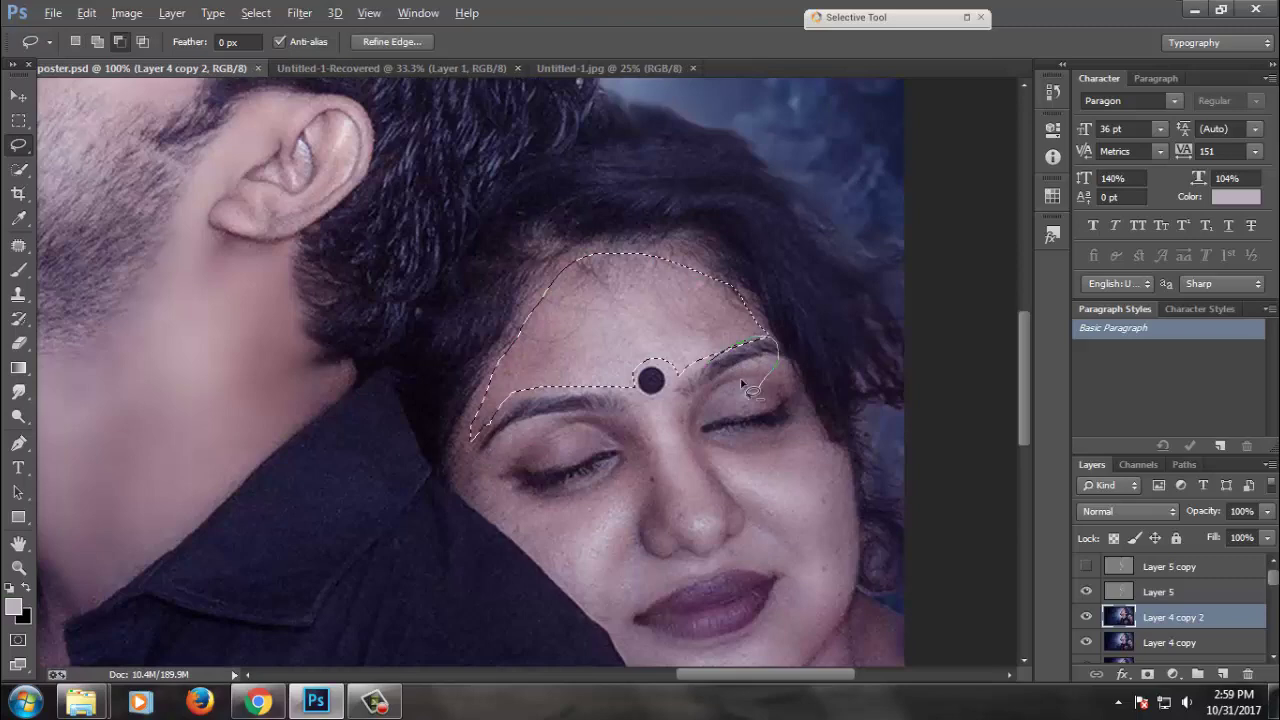
left_click_drag(748, 388, 750, 335)
right_click(640, 278)
left_click(720, 334)
key("Return")
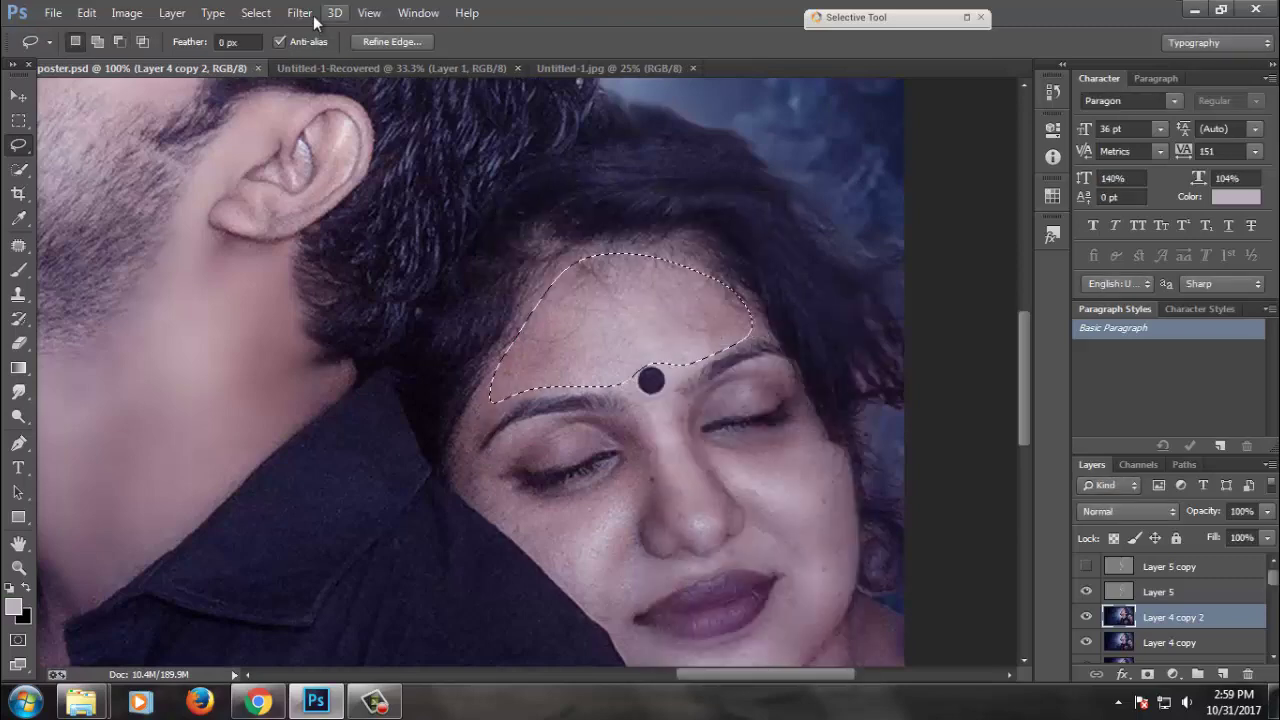
left_click(313, 15)
key("ctrl+d")
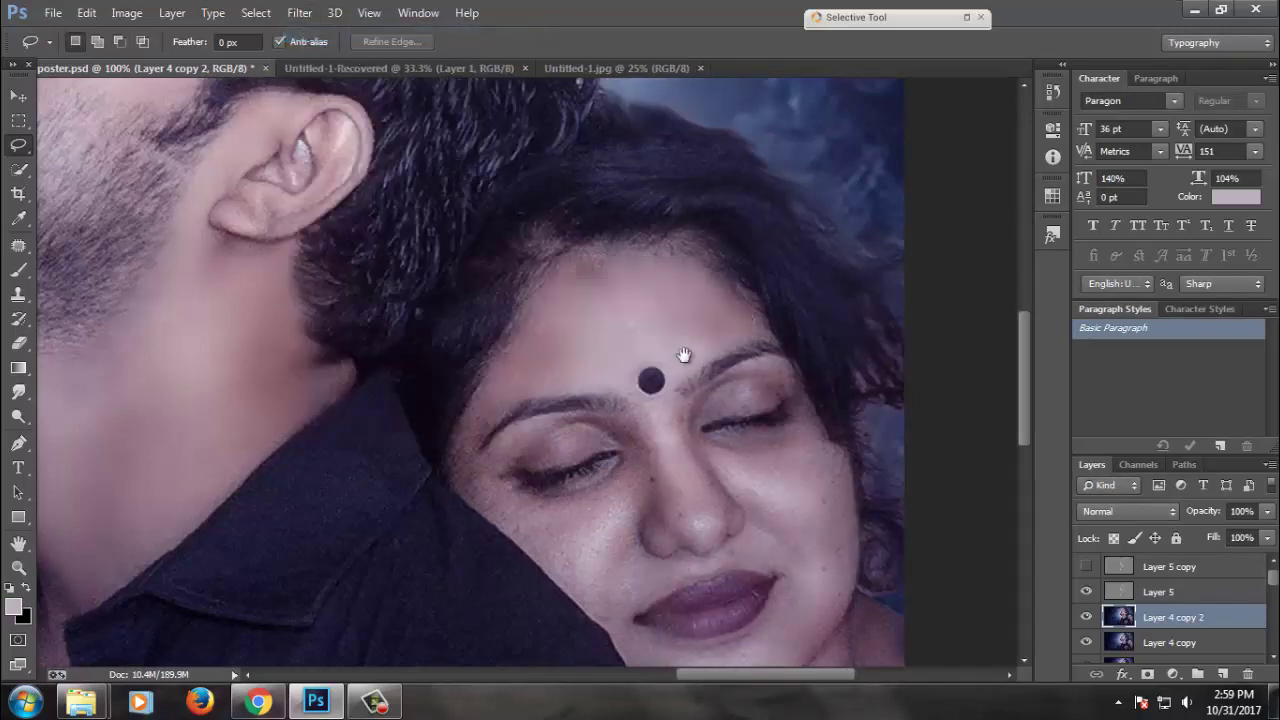
- Smooth the cheek on the right of her face with a feathered selection and the last blur
scroll(700, 320, "down", 4)
scroll(700, 320, "right", 2)
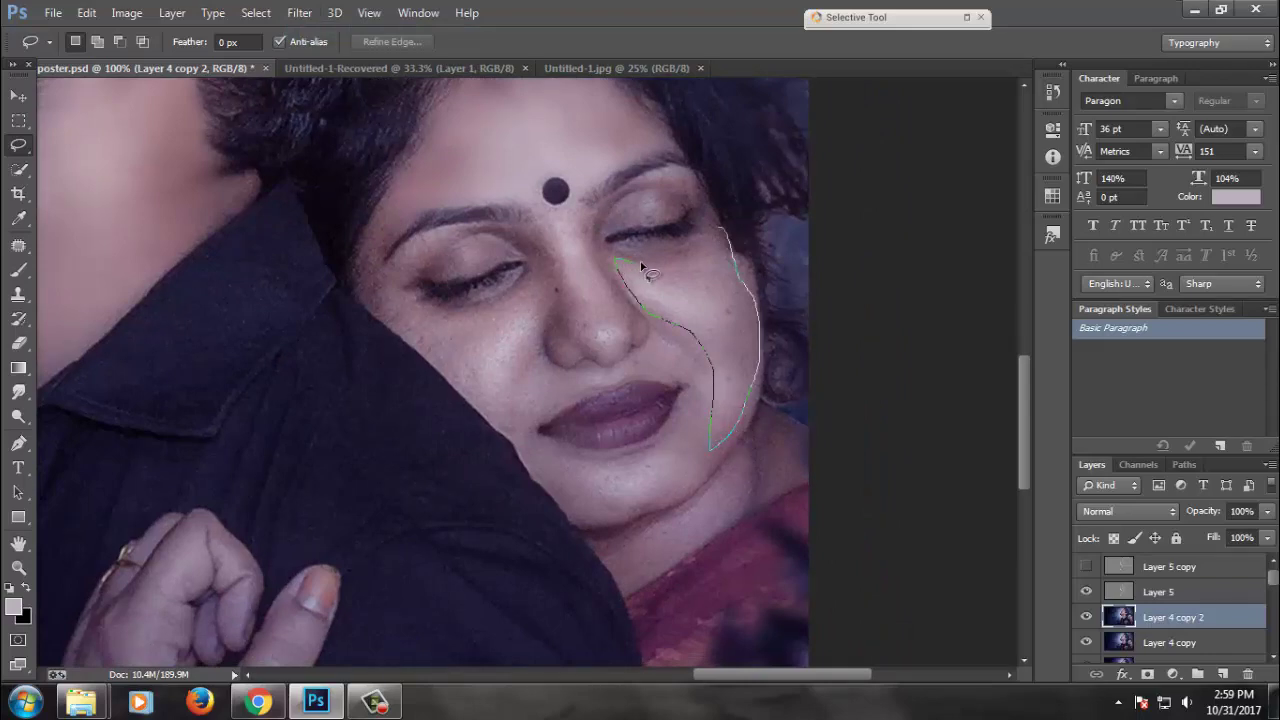
left_click_drag(632, 295, 718, 232)
right_click(718, 270)
left_click(772, 325)
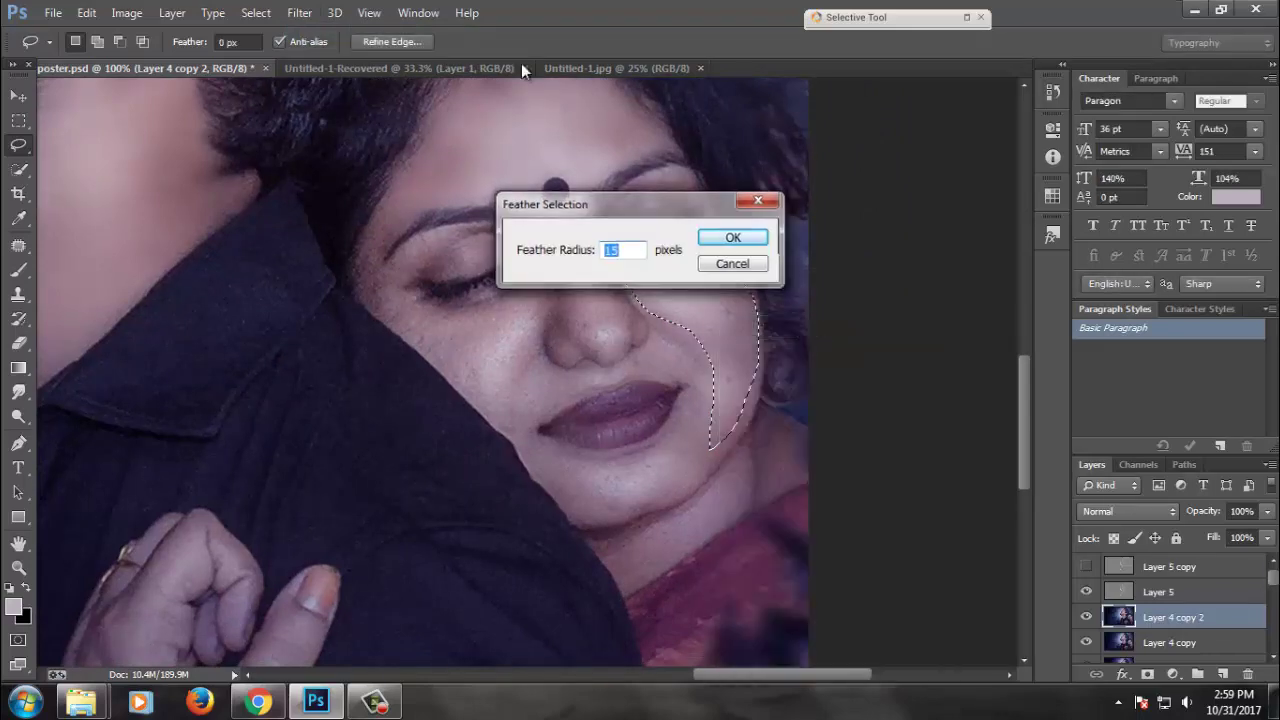
left_click(737, 237)
left_click(299, 13)
left_click(615, 272)
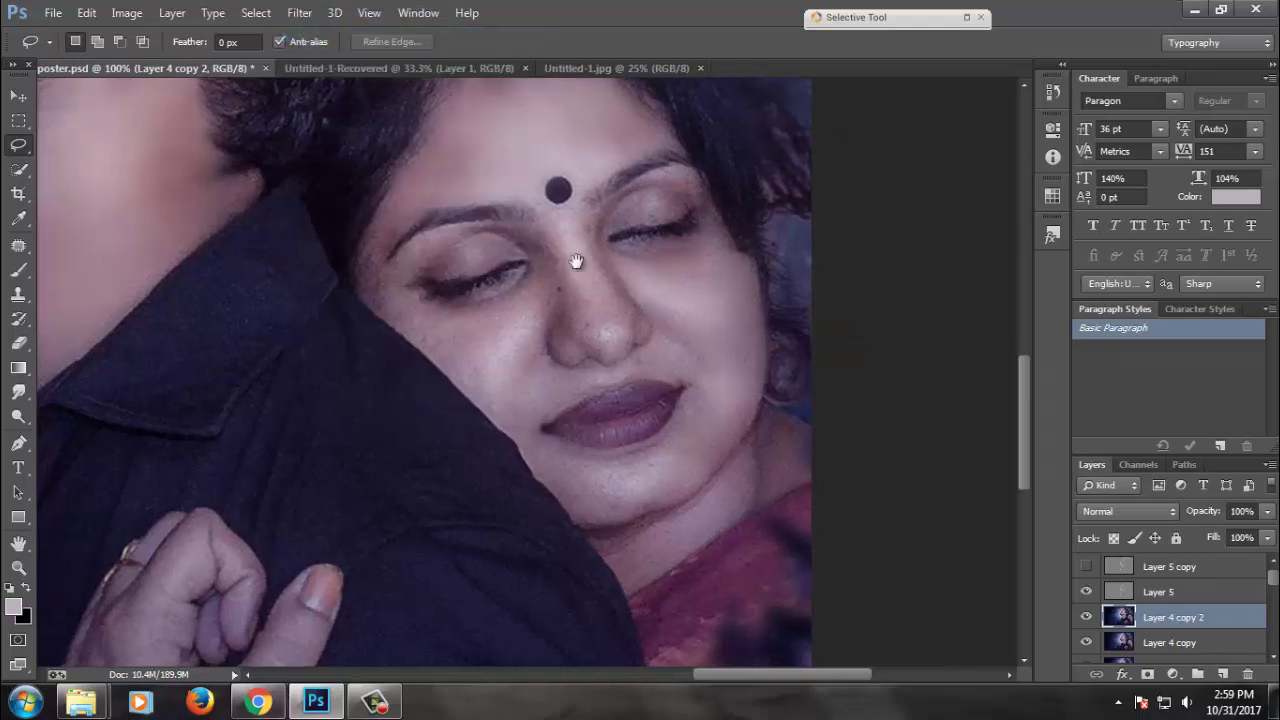
- Smooth the other cheek below her eye with a feathered lasso selection and blur
mouse_move(577, 257)
left_mouse_down()
mouse_move(777, 197)
mouse_move(712, 343)
left_mouse_up()
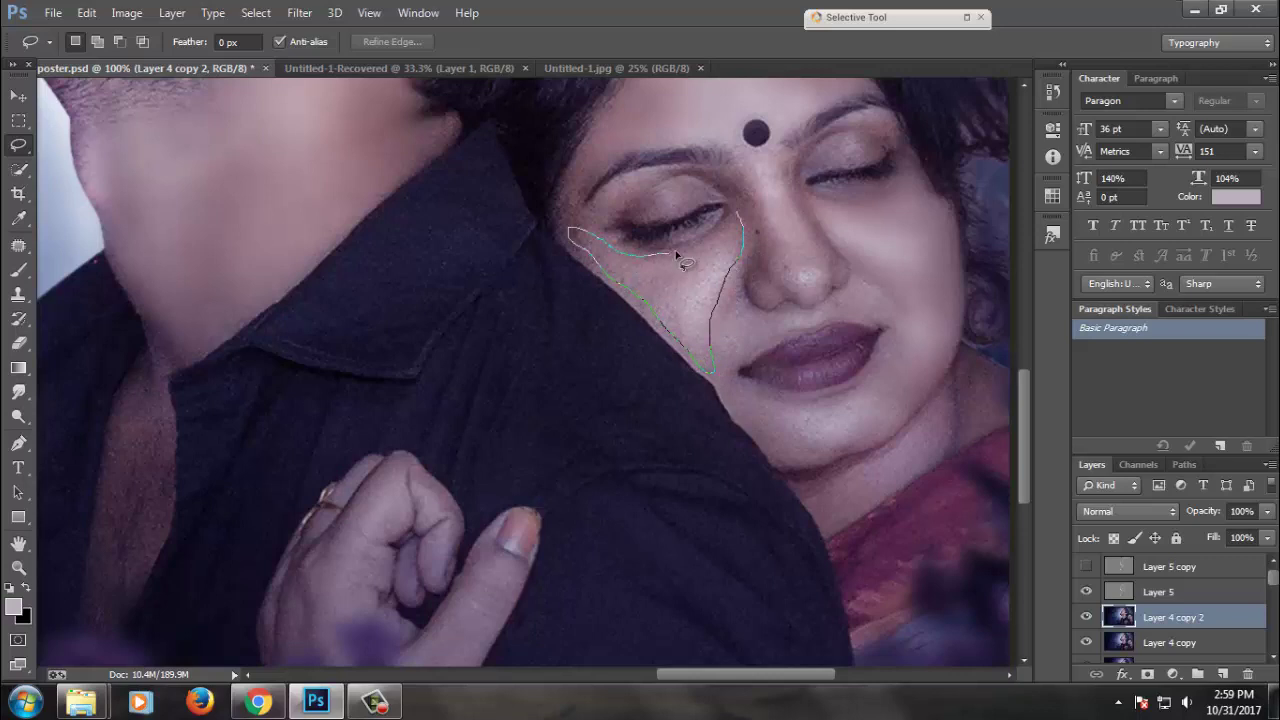
left_click_drag(577, 247, 738, 222)
right_click(730, 249)
left_click(800, 303)
key("Return")
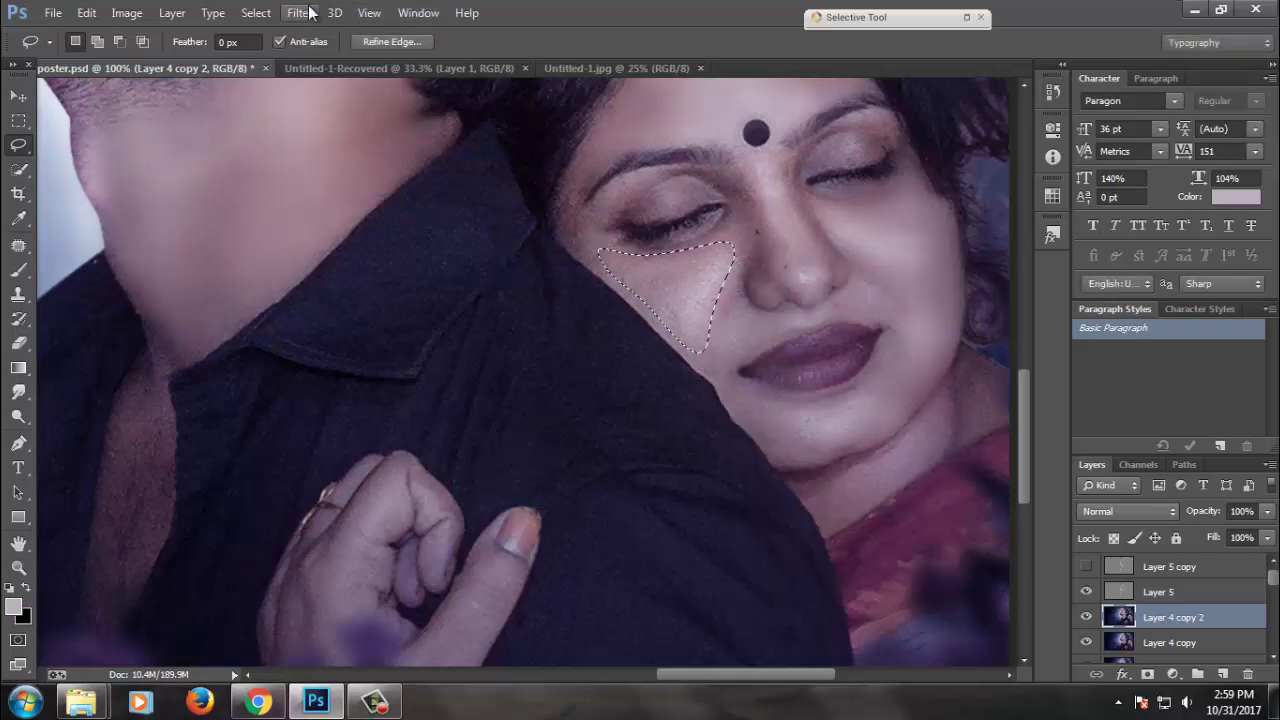
left_click(299, 13)
key("Escape")
left_click(577, 180)
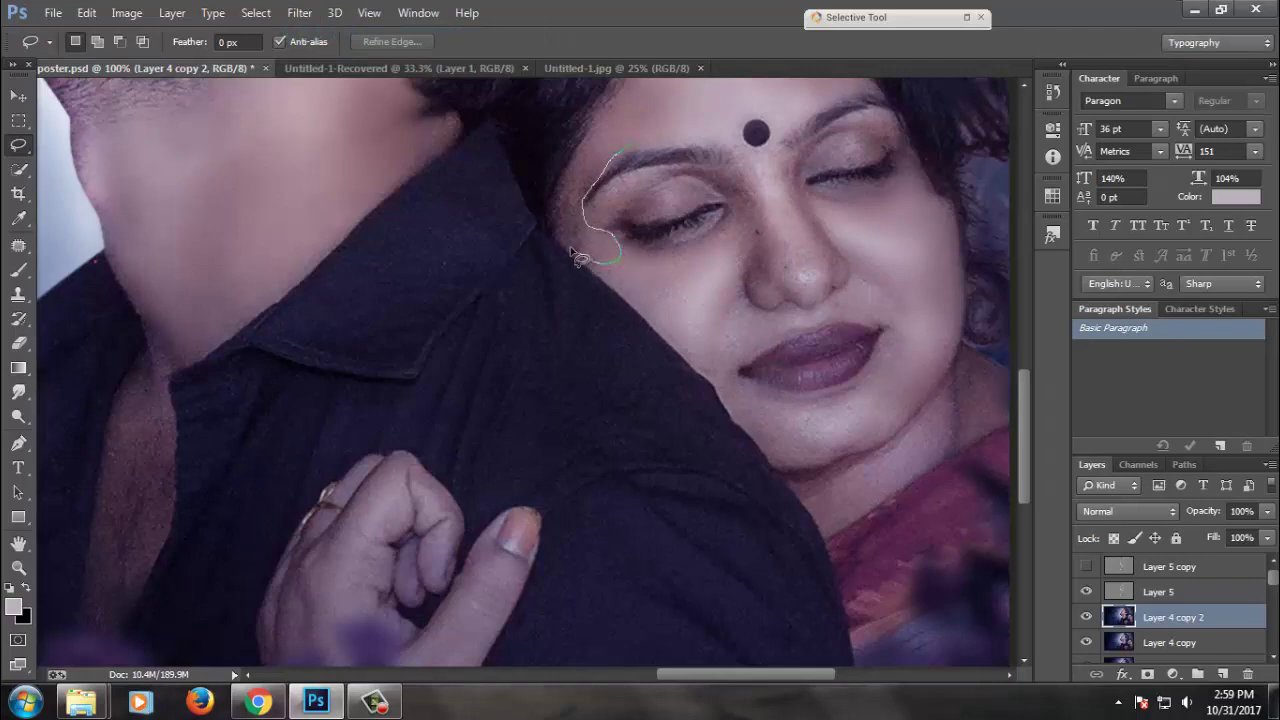
- Soften the skin beside her brow and eye with a feathered blur
left_click_drag(622, 260, 615, 148)
right_click(593, 164)
left_click(669, 216)
key("Return")
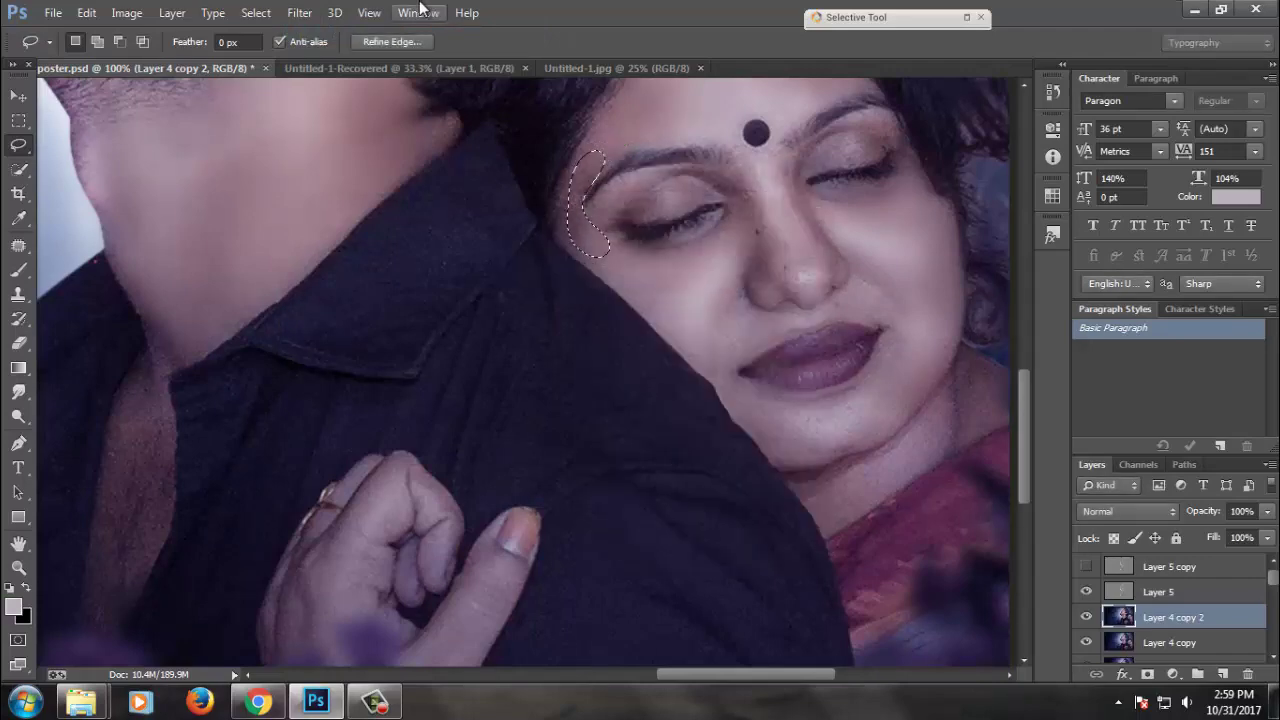
left_click(299, 13)
key("Escape")
- Smooth the skin below her lips along the chin with a feathered Gaussian Blur
left_click(757, 316)
scroll(786, 237, "down", 3)
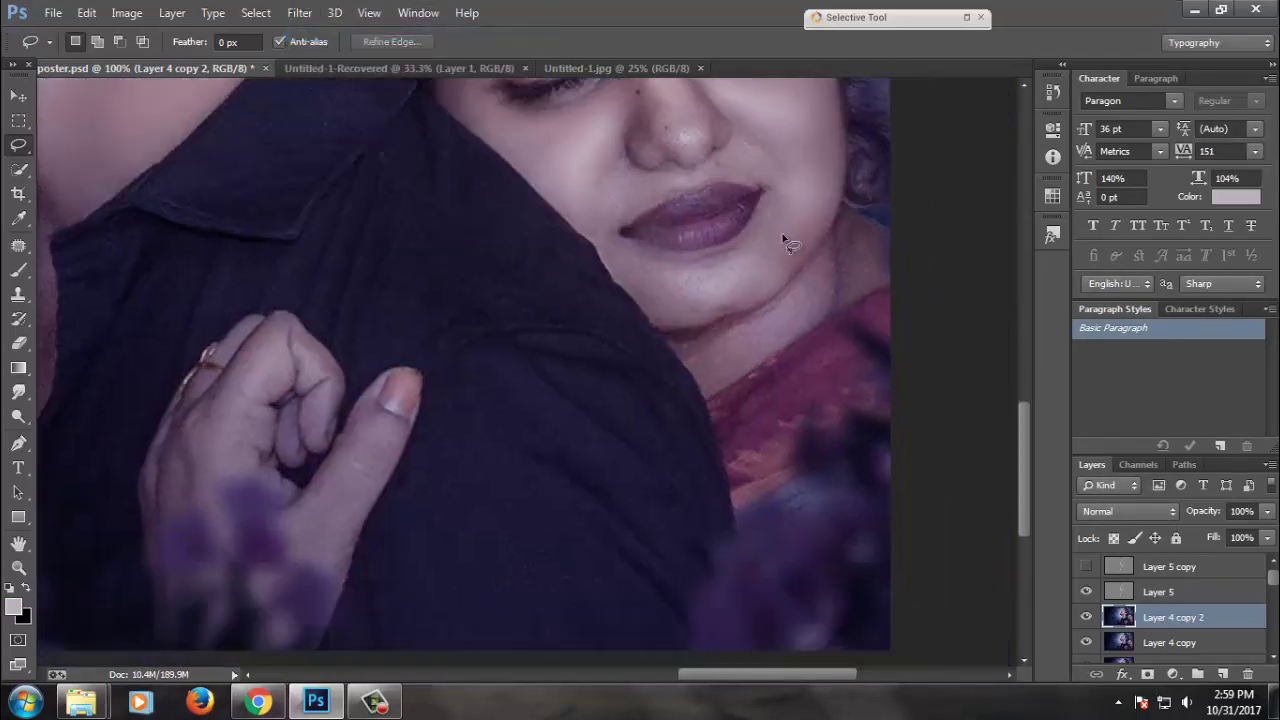
left_click_drag(698, 271, 620, 248)
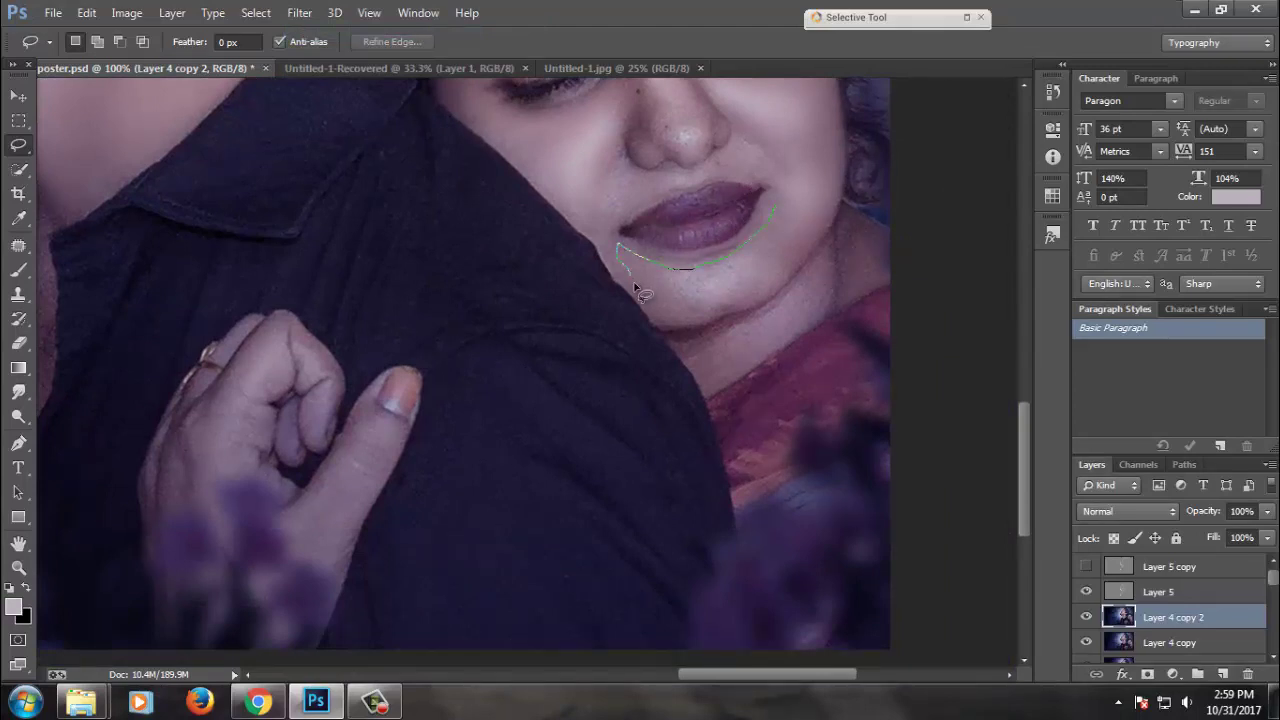
left_click(662, 323)
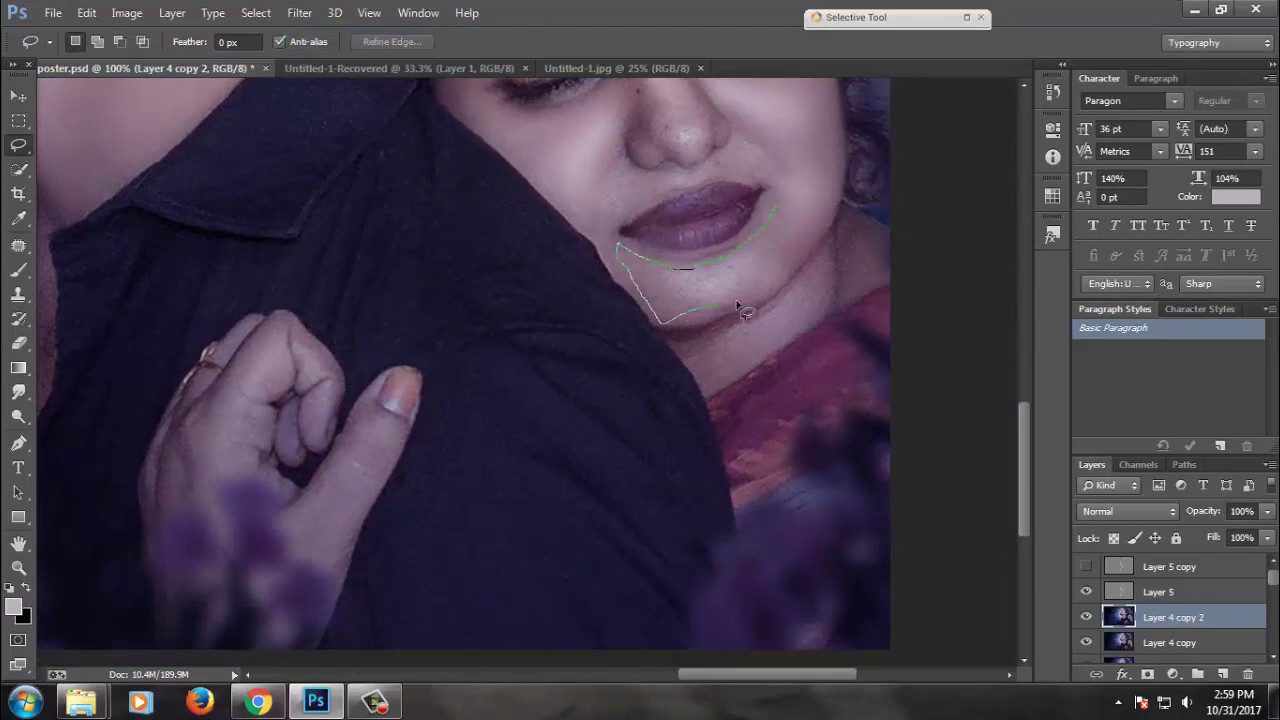
right_click(770, 238)
left_click(849, 294)
left_click(737, 240)
left_click(299, 13)
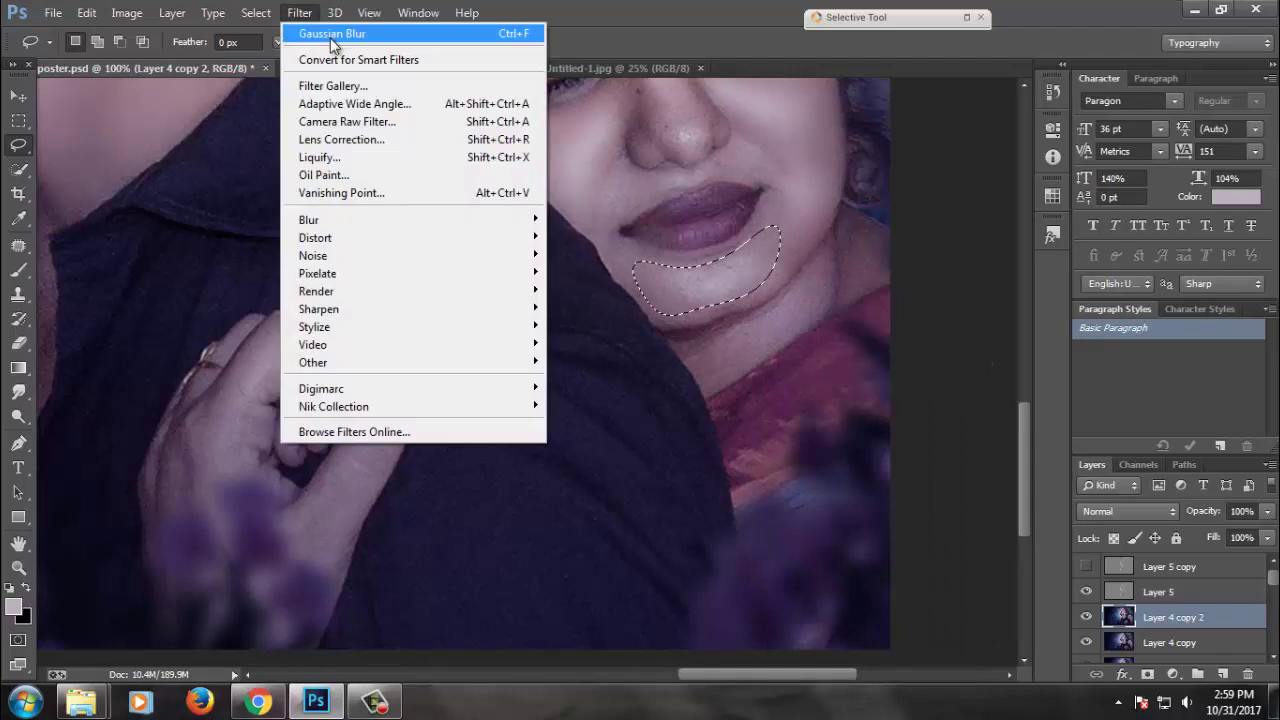
left_click(330, 36)
- Blur the side of her neck, then zoom in and begin tracing her lips
mouse_move(838, 236)
left_mouse_down()
mouse_move(697, 358)
mouse_move(850, 222)
left_mouse_up()
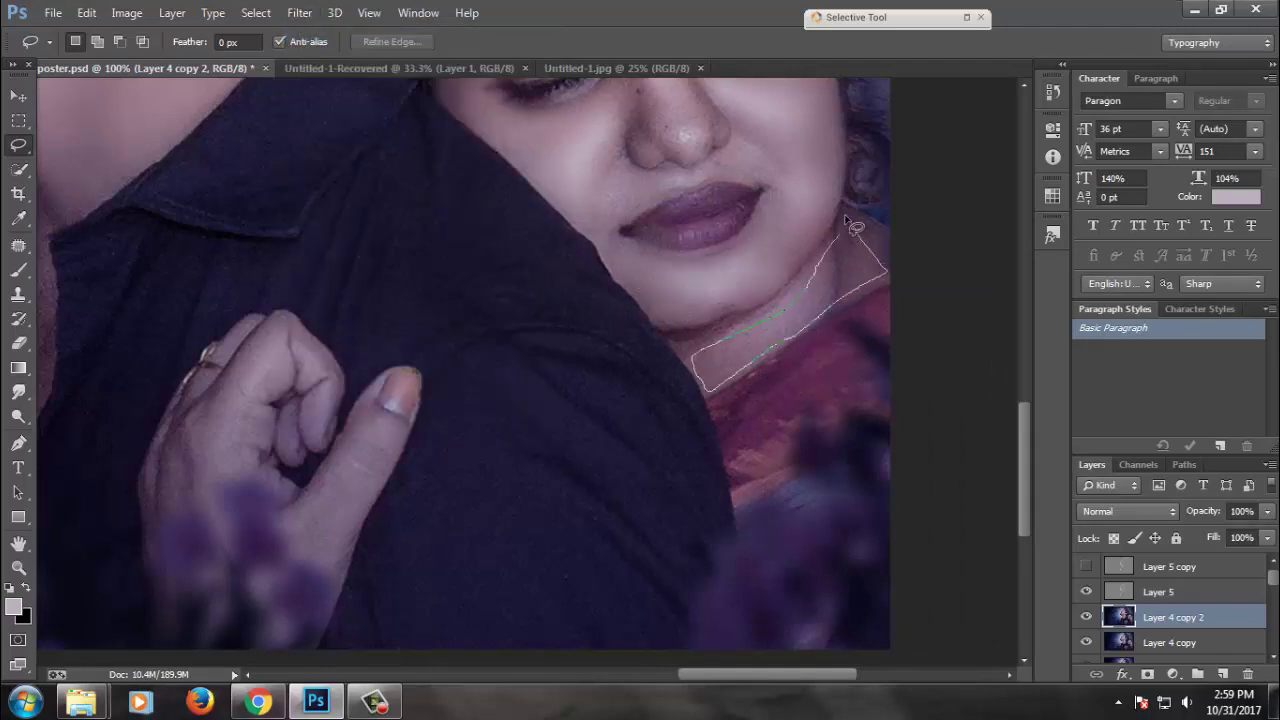
right_click(975, 265)
key("Escape")
left_click(305, 12)
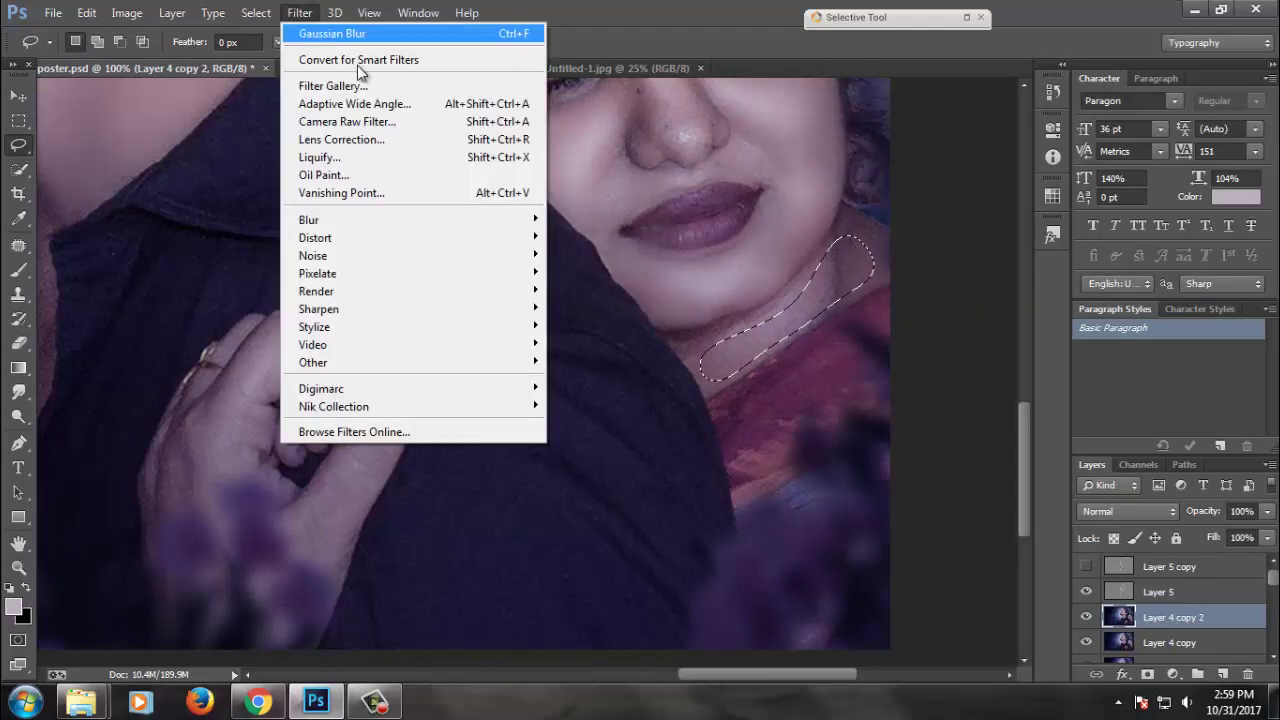
left_click(342, 36)
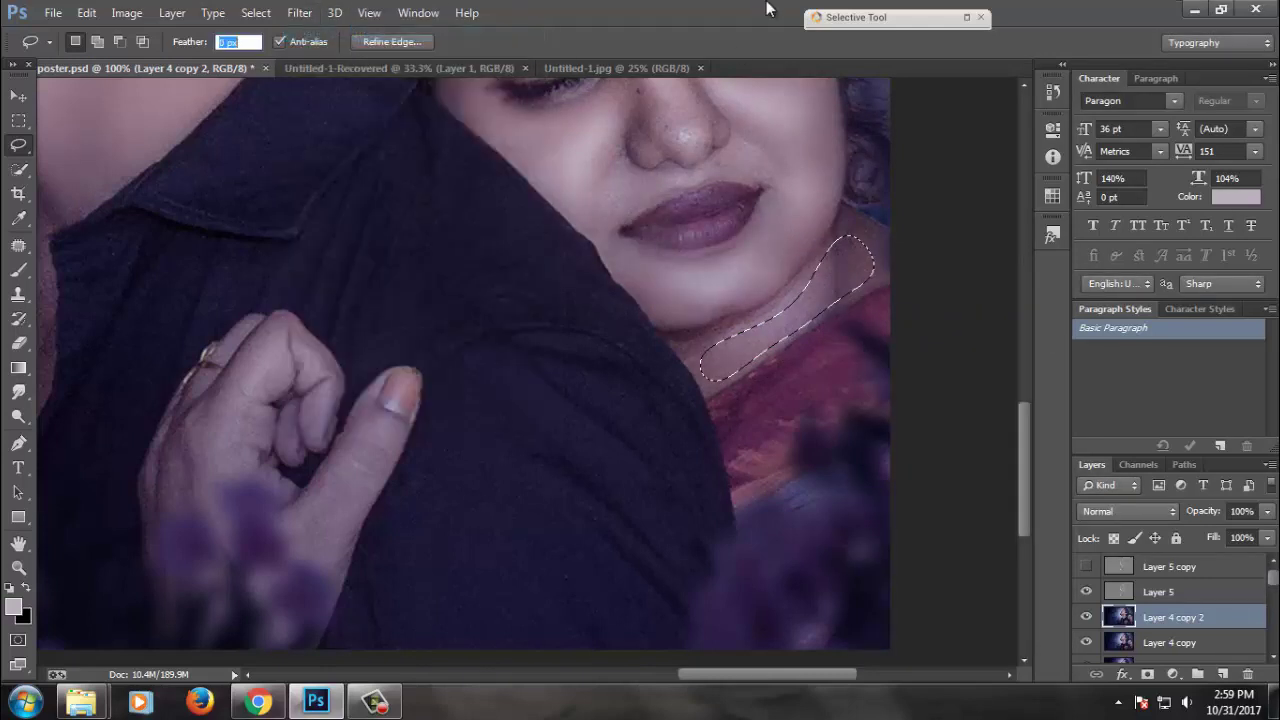
key("Return")
key("Return")
left_click(703, 243, "alt")
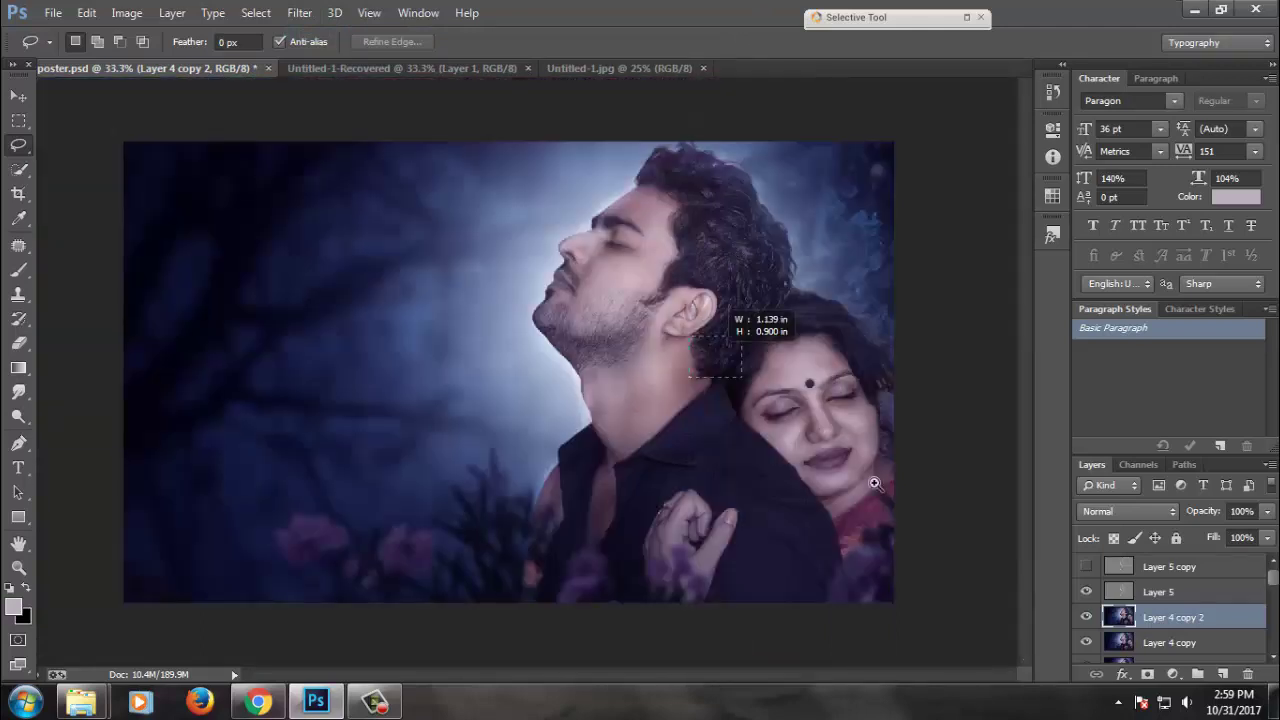
left_click_drag(720, 334, 749, 334)
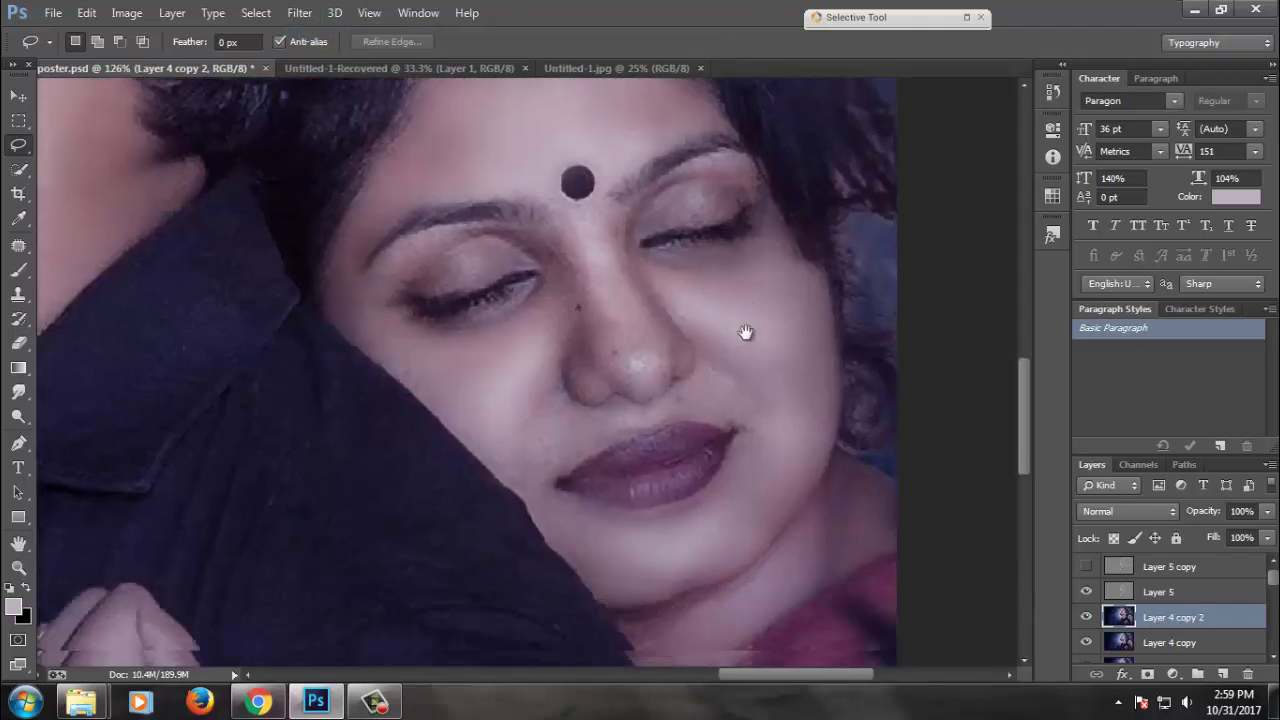
left_click_drag(737, 413, 606, 481)
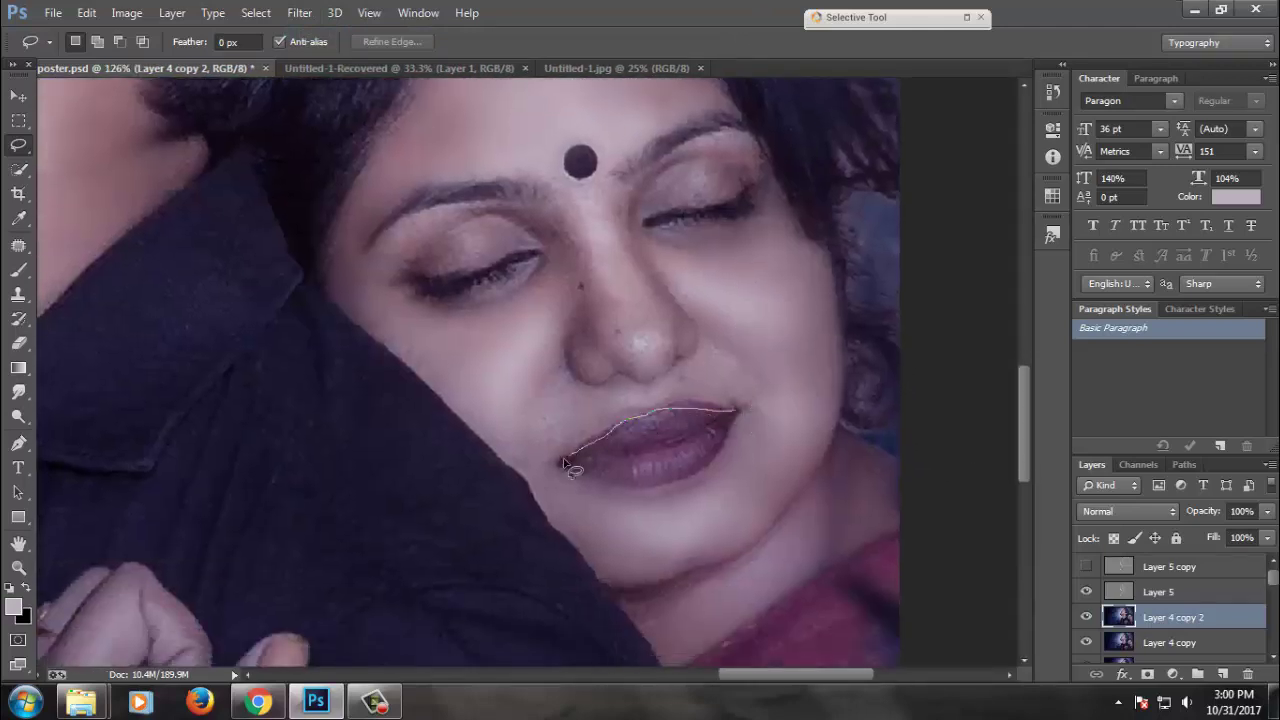
- Feather the lip selection by 6 px and copy the lips onto new Layer 6
left_click_drag(676, 483, 722, 432)
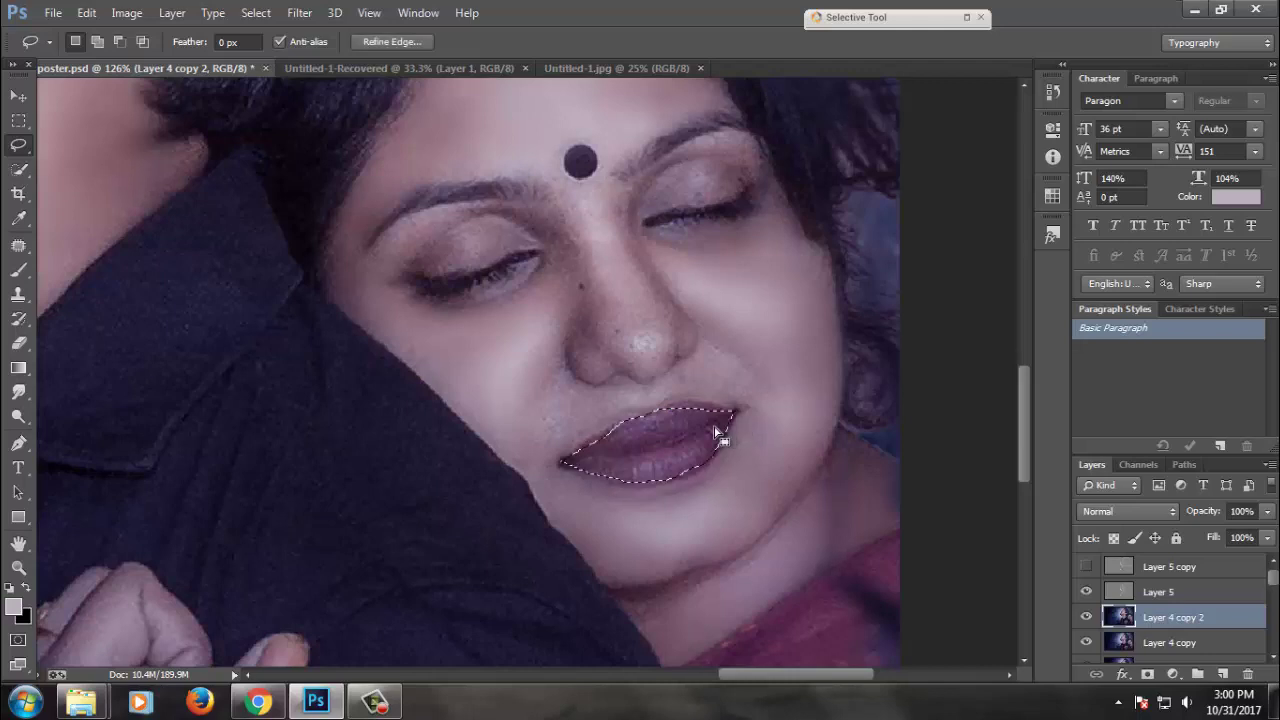
right_click(720, 432)
left_click(770, 79)
type("6")
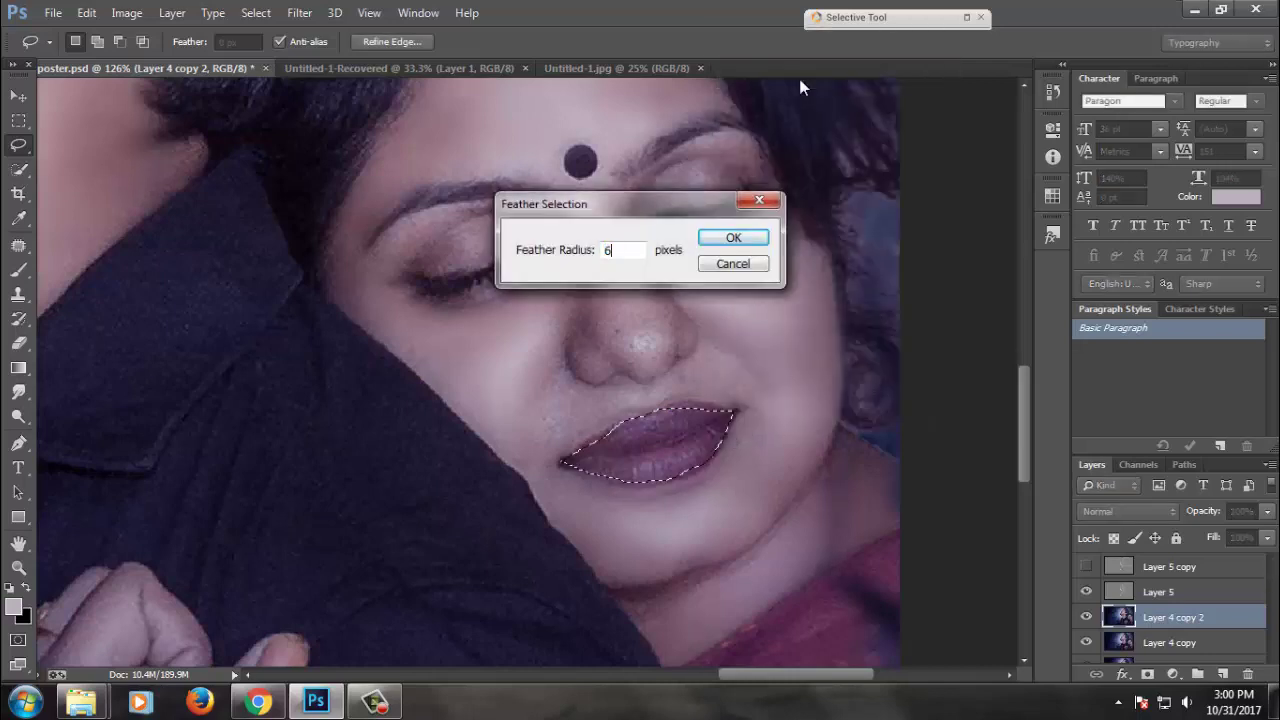
key("Return")
key("ctrl+j")
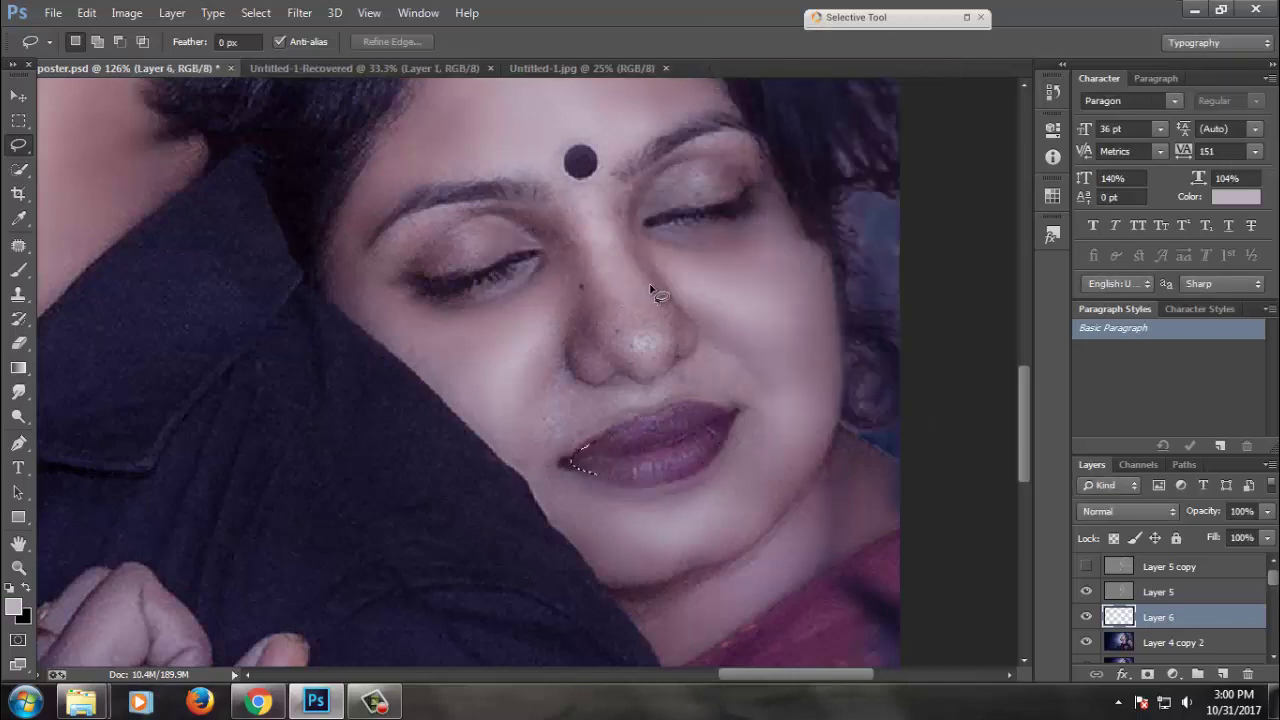
- Tint the lips purple with Color Balance set to +15, -45, +31
key("ctrl+b")
left_click_drag(1025, 261, 903, 268)
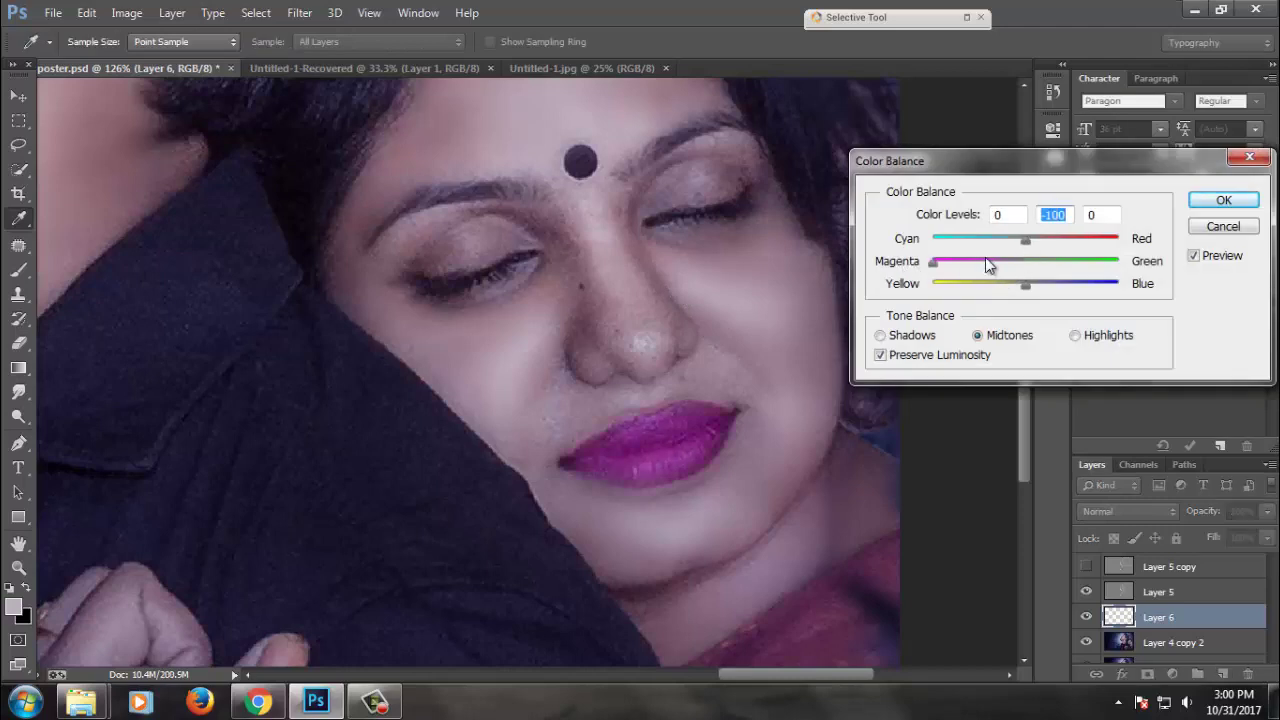
left_click_drag(1031, 285, 1050, 287)
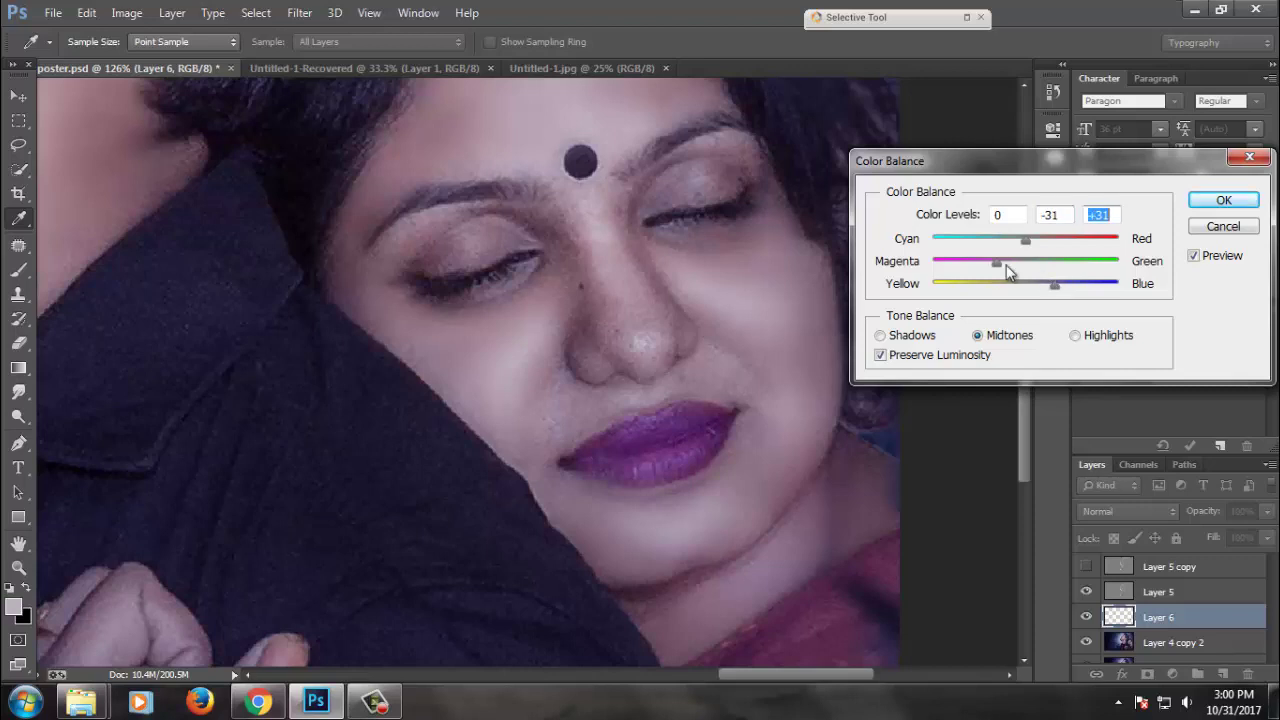
left_click_drag(996, 262, 983, 264)
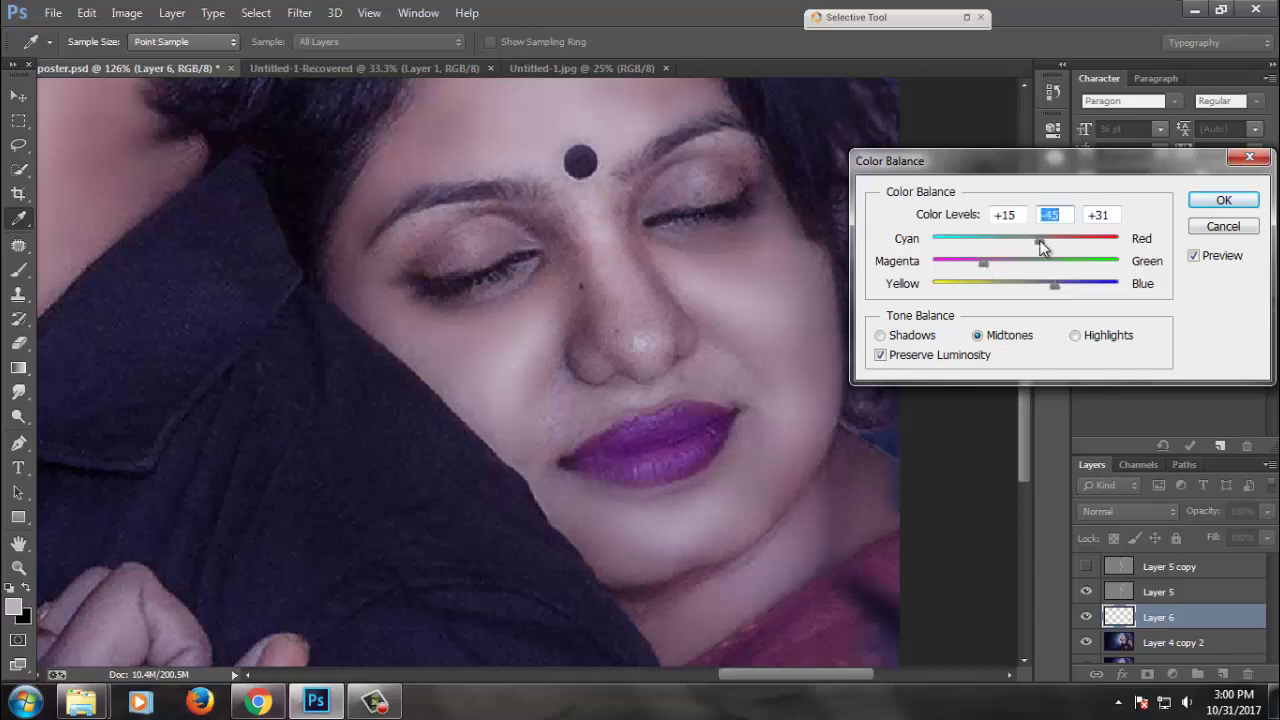
left_click(1223, 200)
- Compare the lip tint, save poster.psd, and select Layer 4 copy 2
key("l")
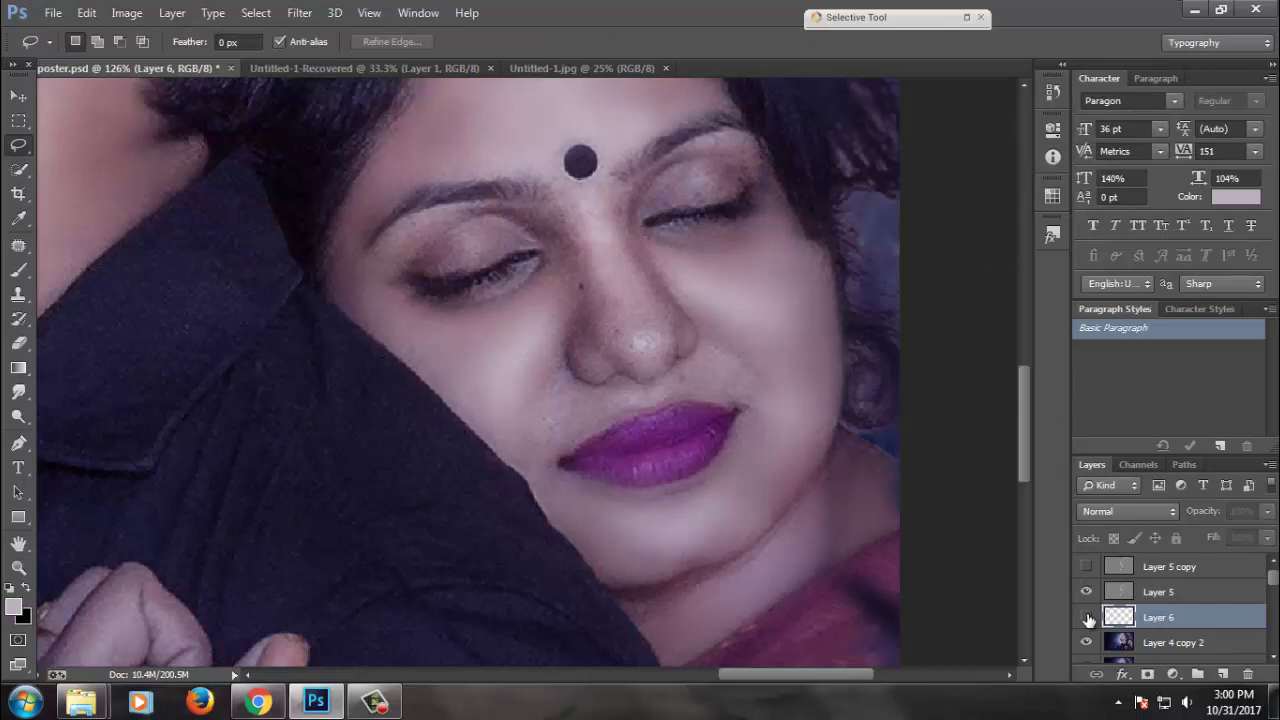
left_click(1087, 619)
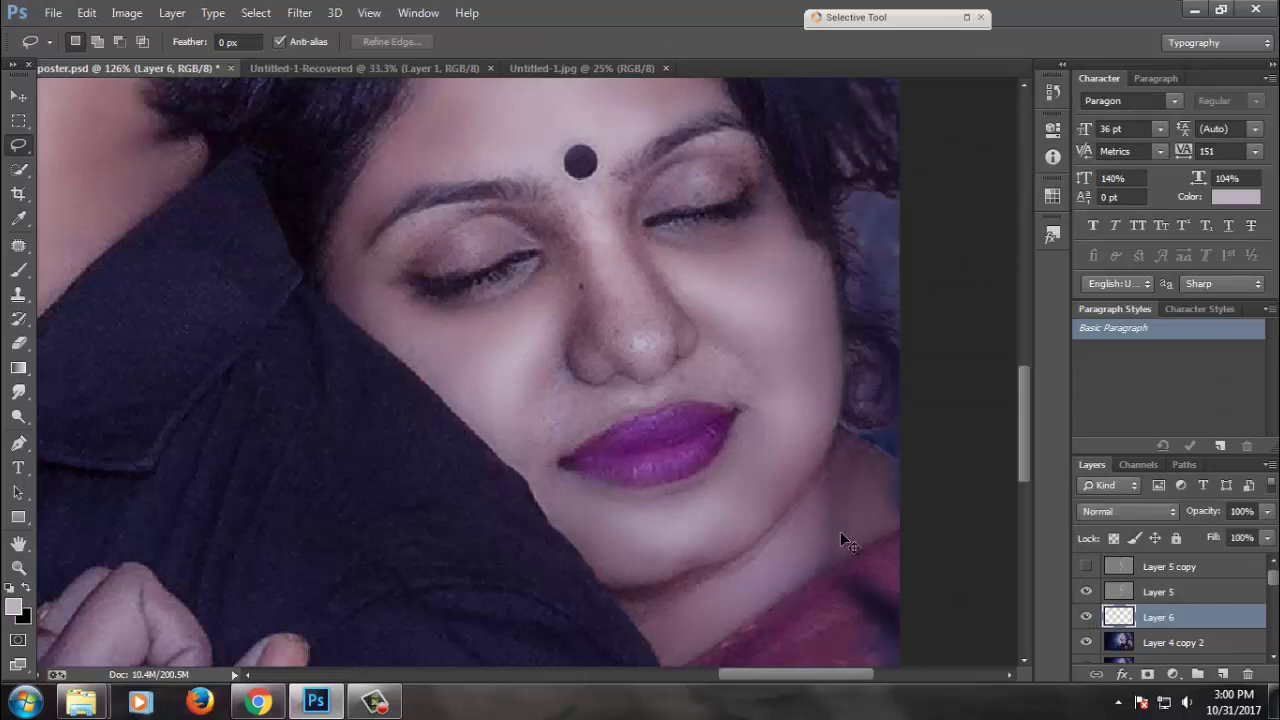
scroll(678, 458, "down", 2)
scroll(678, 458, "down", 2)
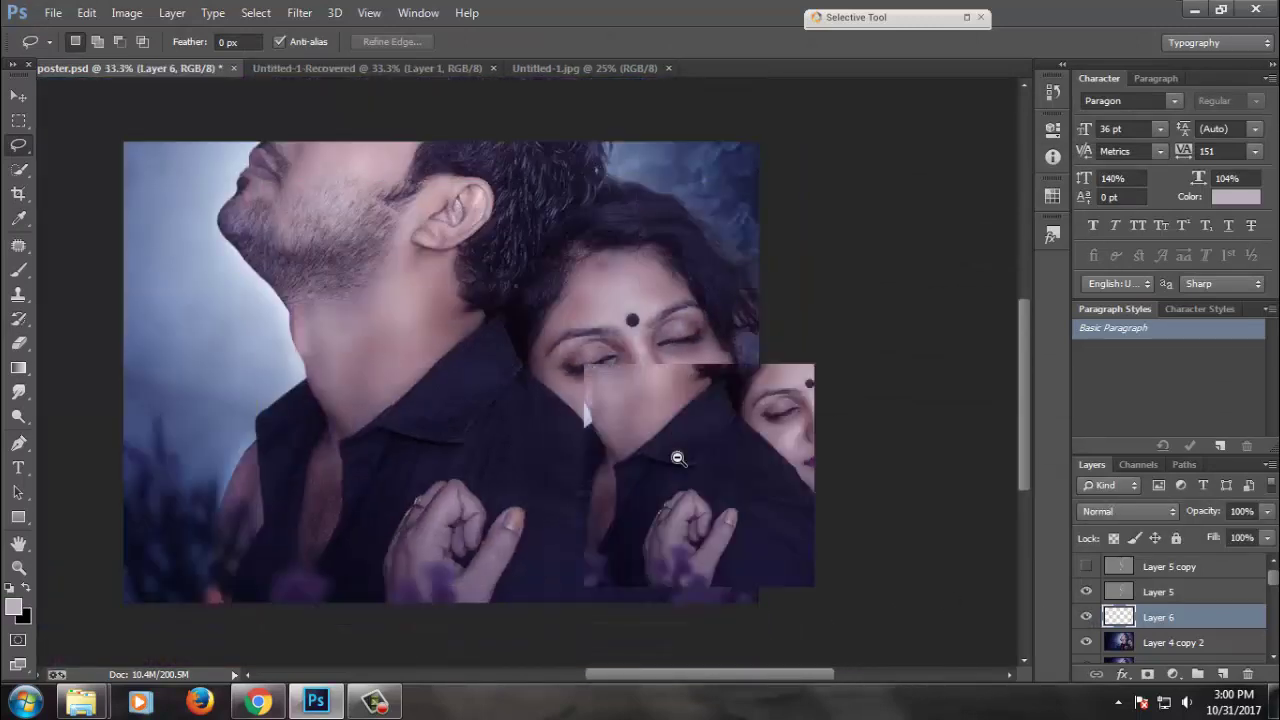
key("ctrl+s")
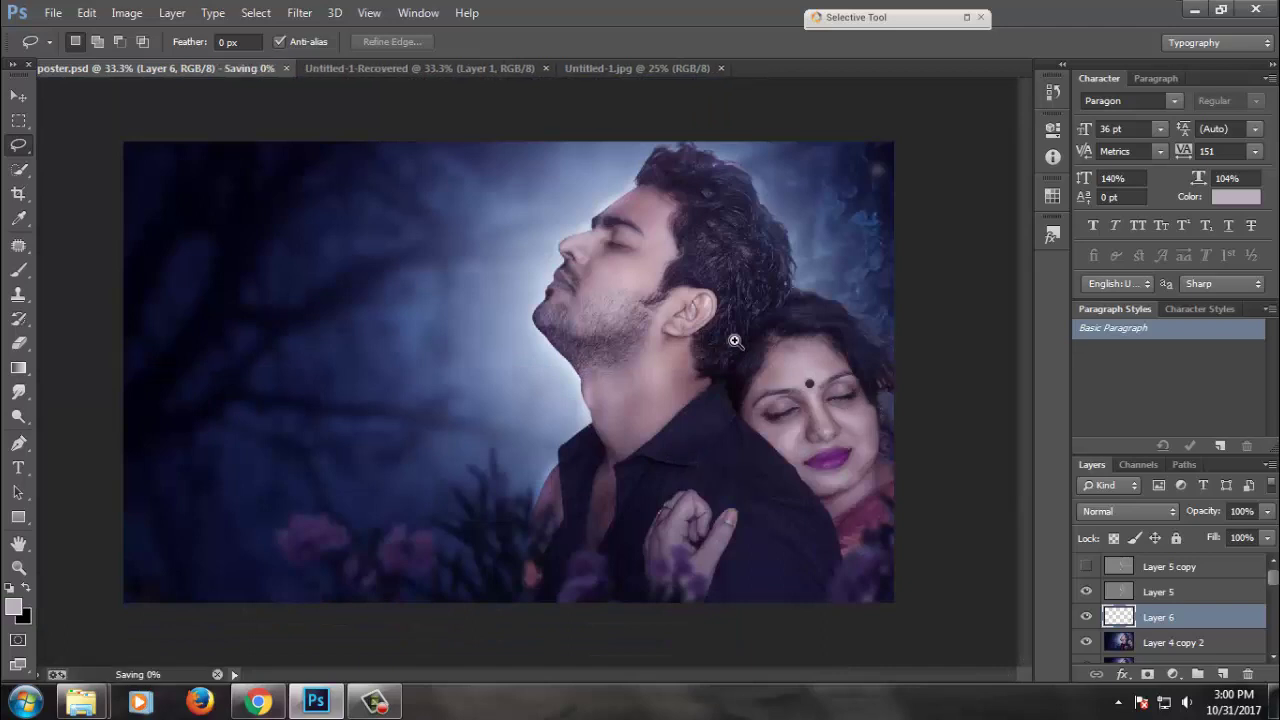
left_click(1172, 643)
scroll(848, 418, "up", 4)
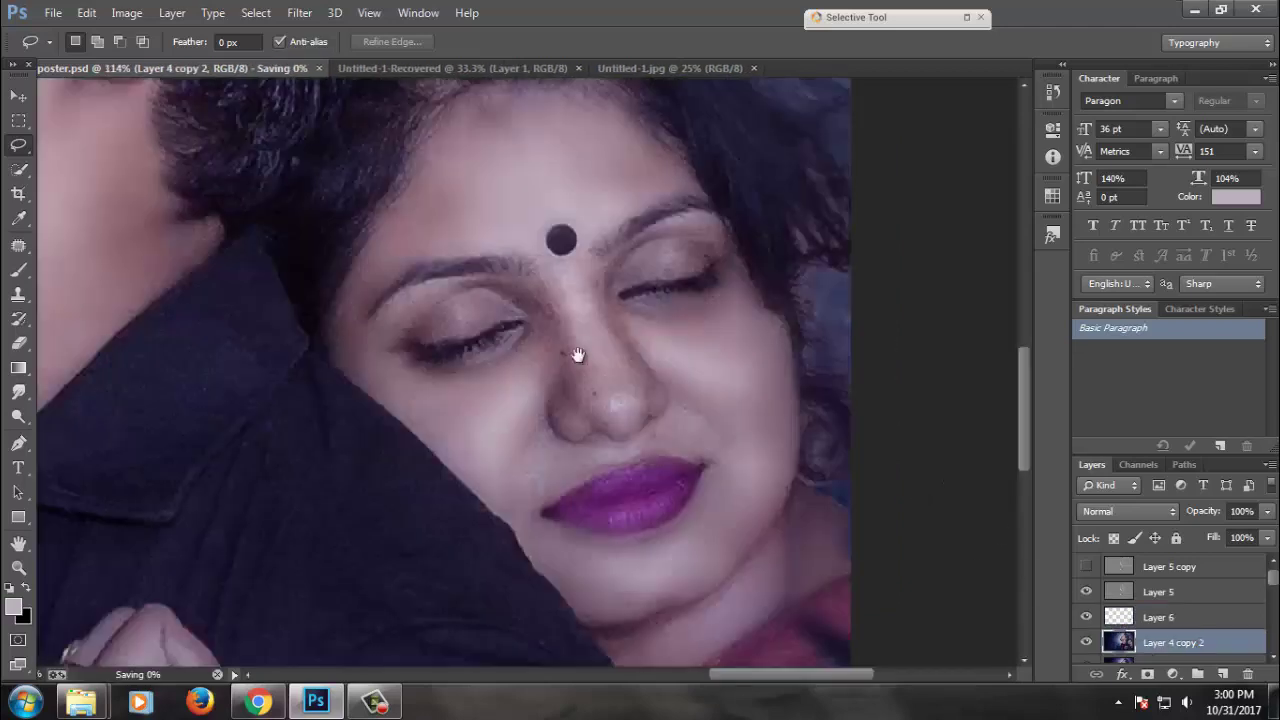
scroll(594, 369, "down", 3)
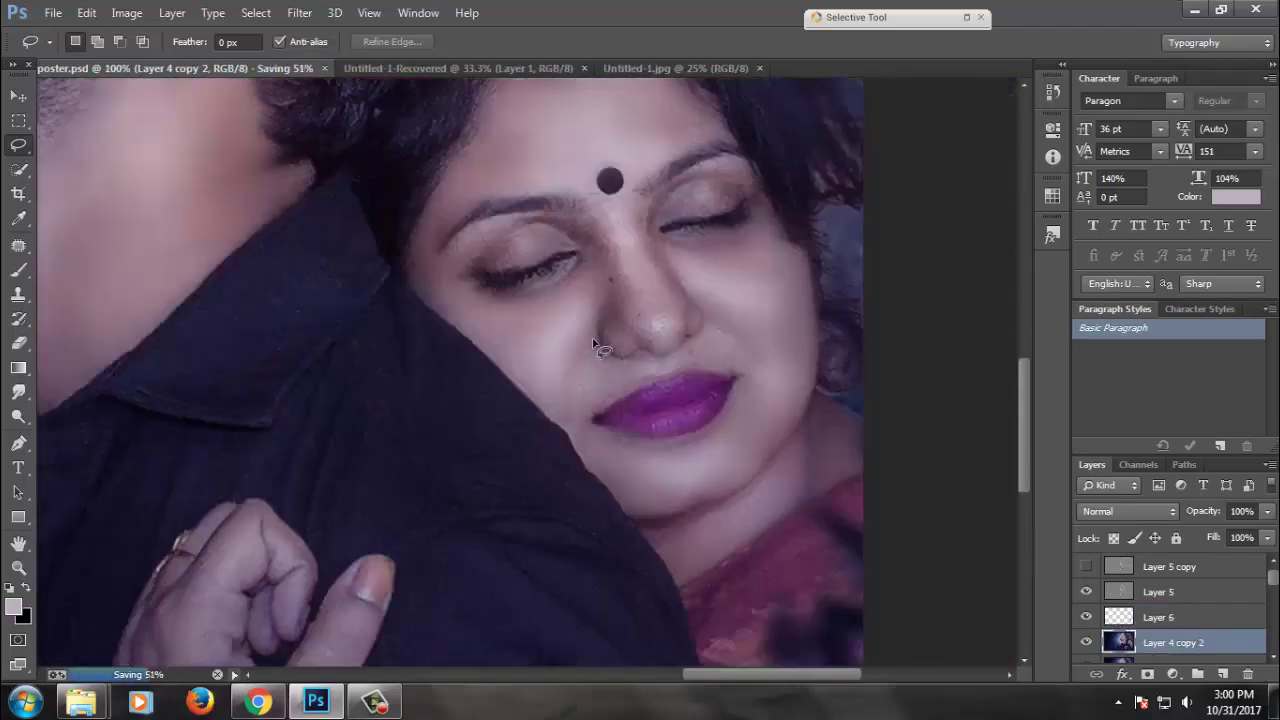
- Smooth the skin above the upper lip with a feathered Gaussian Blur
left_click_drag(591, 340, 583, 422)
mouse_move(638, 382)
left_mouse_down()
mouse_move(699, 359)
mouse_move(594, 342)
left_mouse_up()
right_click(594, 278)
left_click(458, 98)
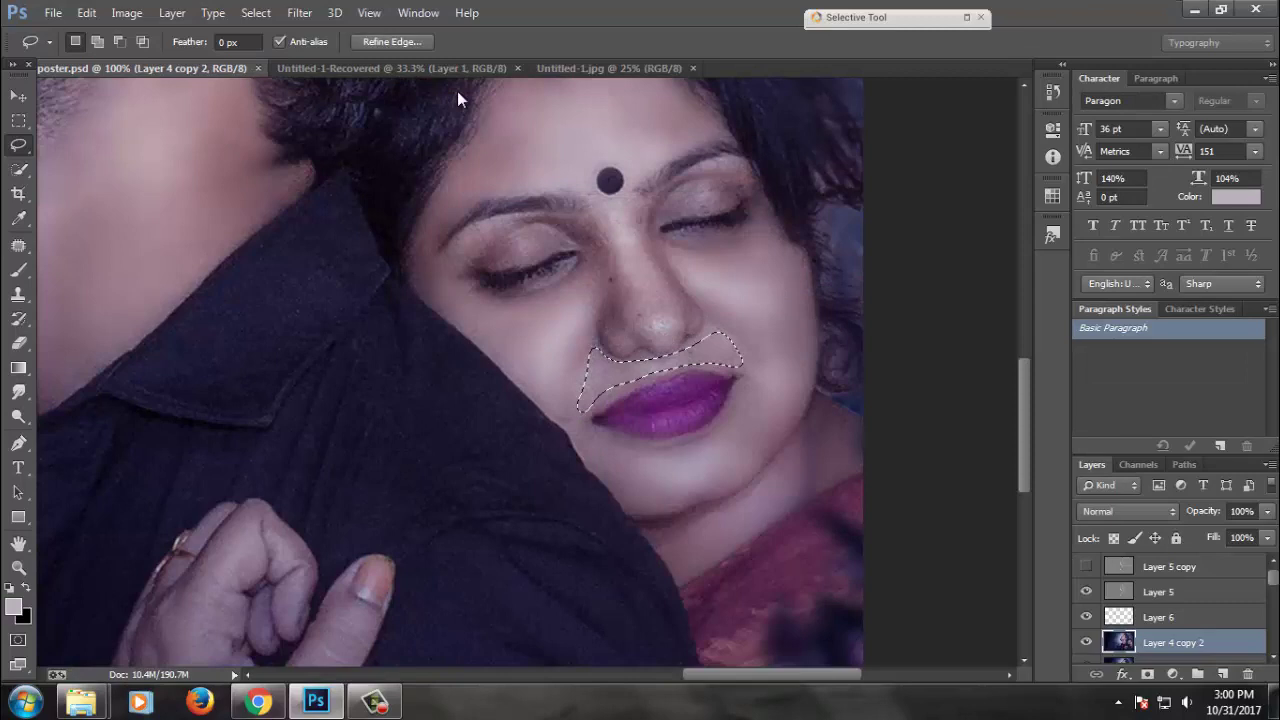
left_click(299, 13)
left_click(340, 40)
key("ctrl+d")
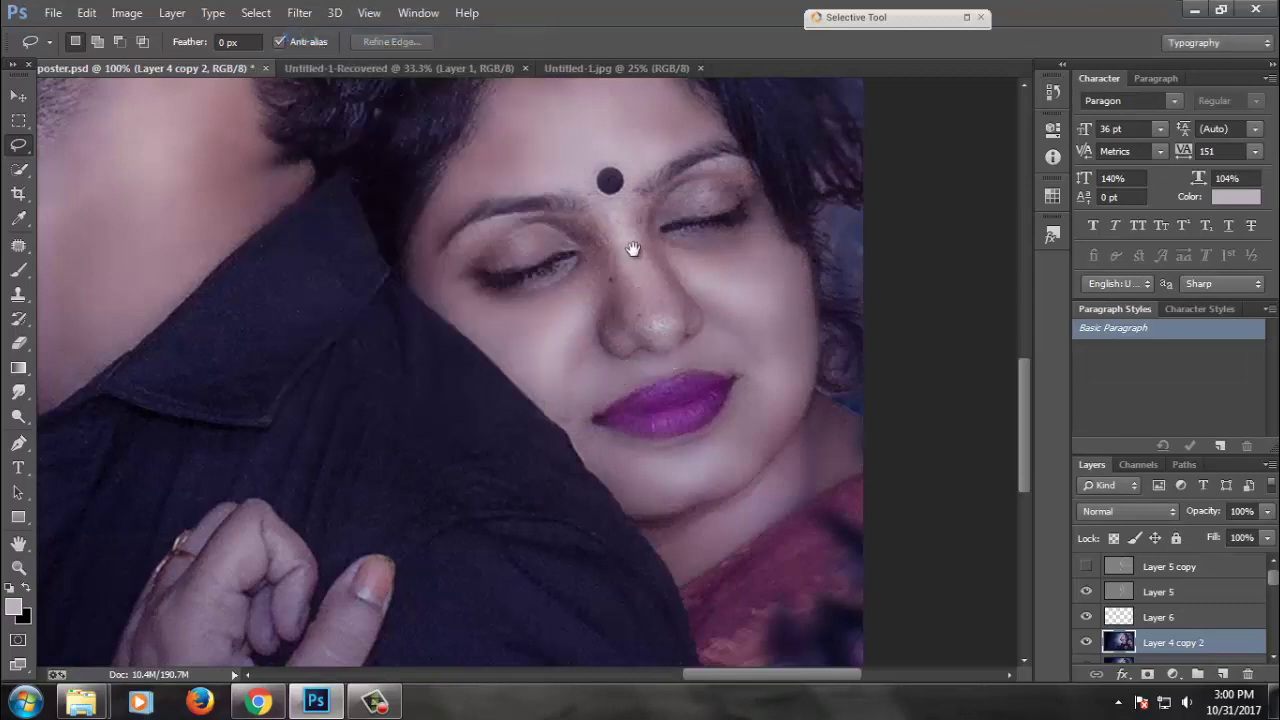
- Blur the feathered selection along the side of the nose
mouse_move(613, 242)
left_mouse_down()
mouse_move(607, 321)
mouse_move(667, 410)
left_mouse_up()
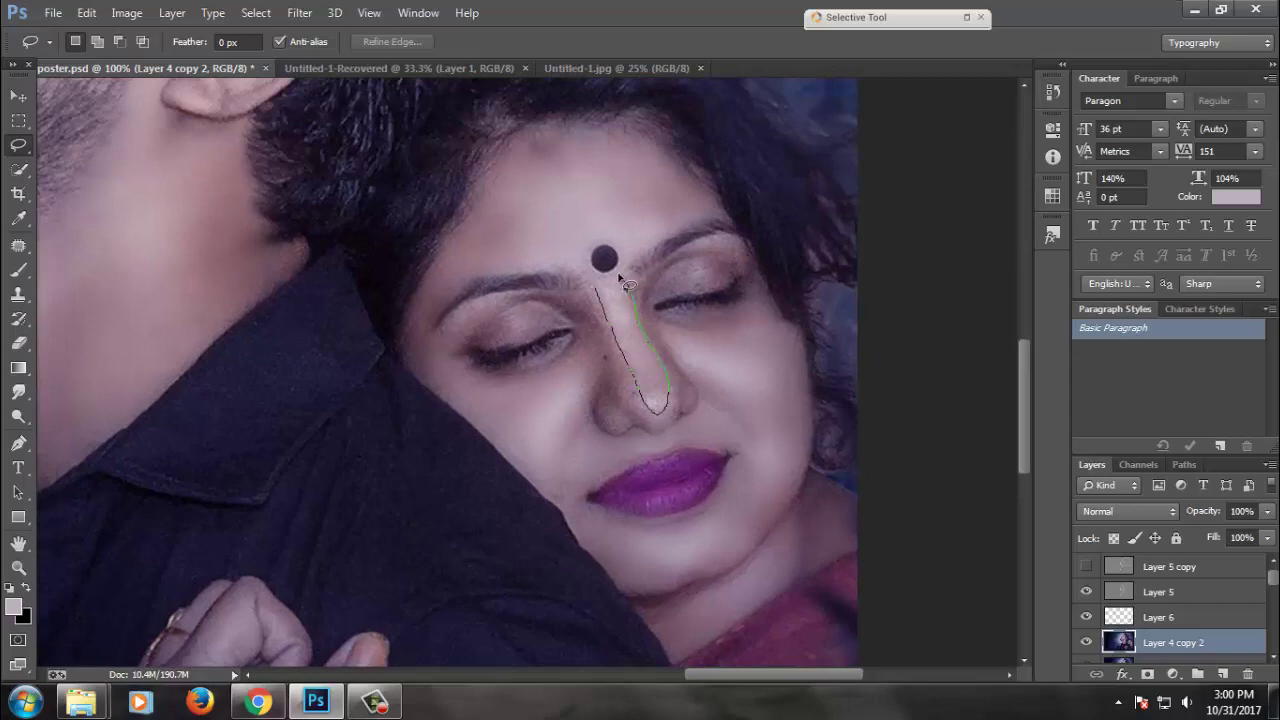
left_click_drag(625, 285, 598, 288)
right_click(602, 282)
left_click(655, 328)
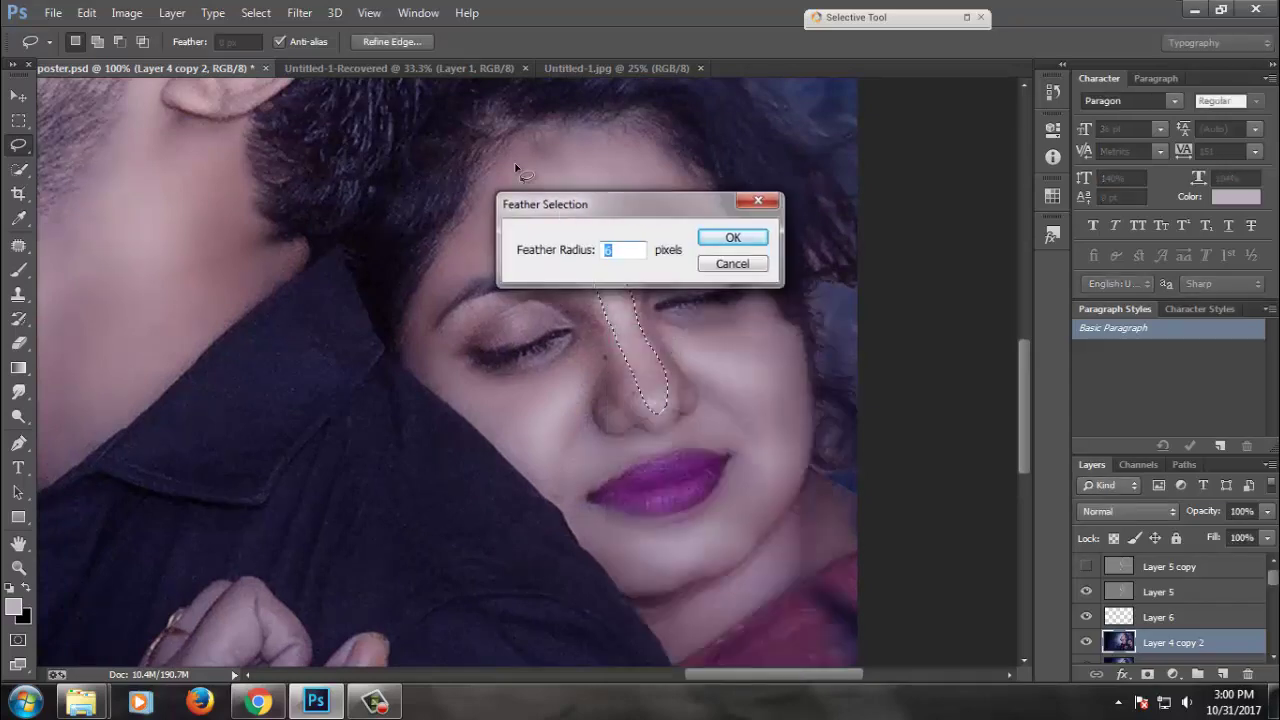
key("Return")
left_click(299, 13)
left_click(320, 37)
key("ctrl+d")
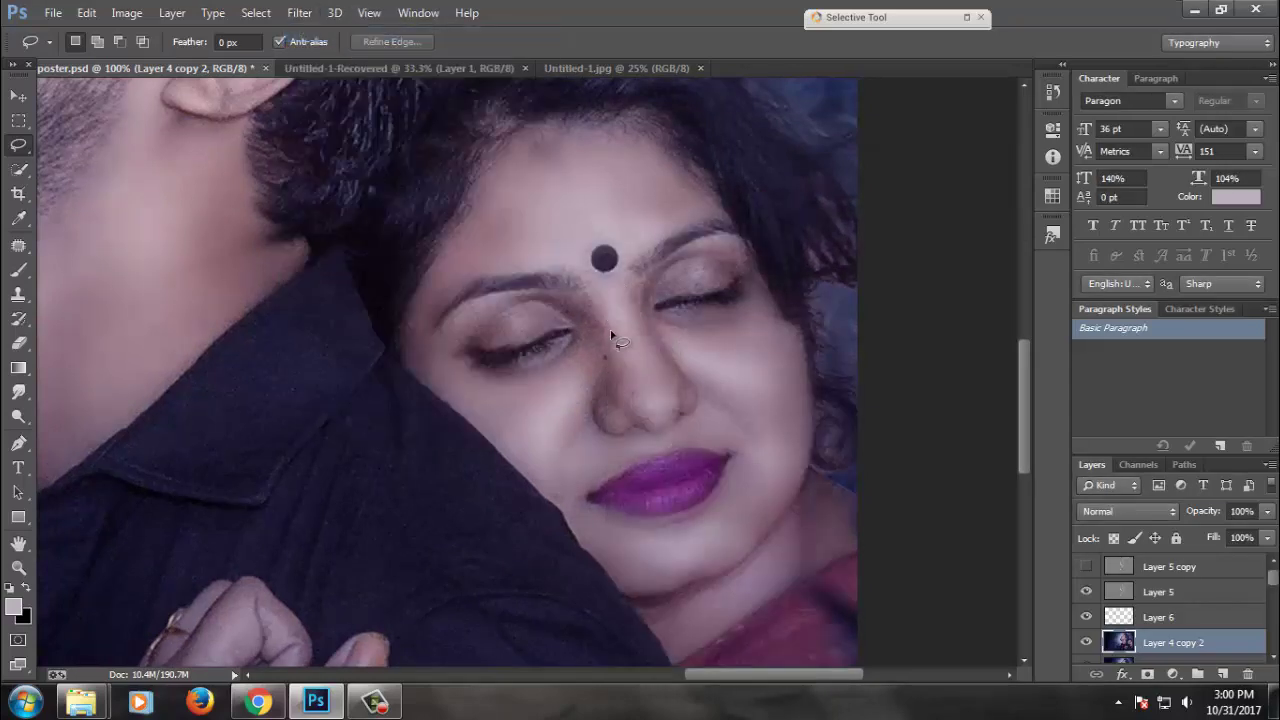
- Smooth the nose ridge with a feathered Gaussian Blur
left_click_drag(605, 334, 633, 406)
left_click_drag(612, 424, 598, 330)
right_click(594, 330)
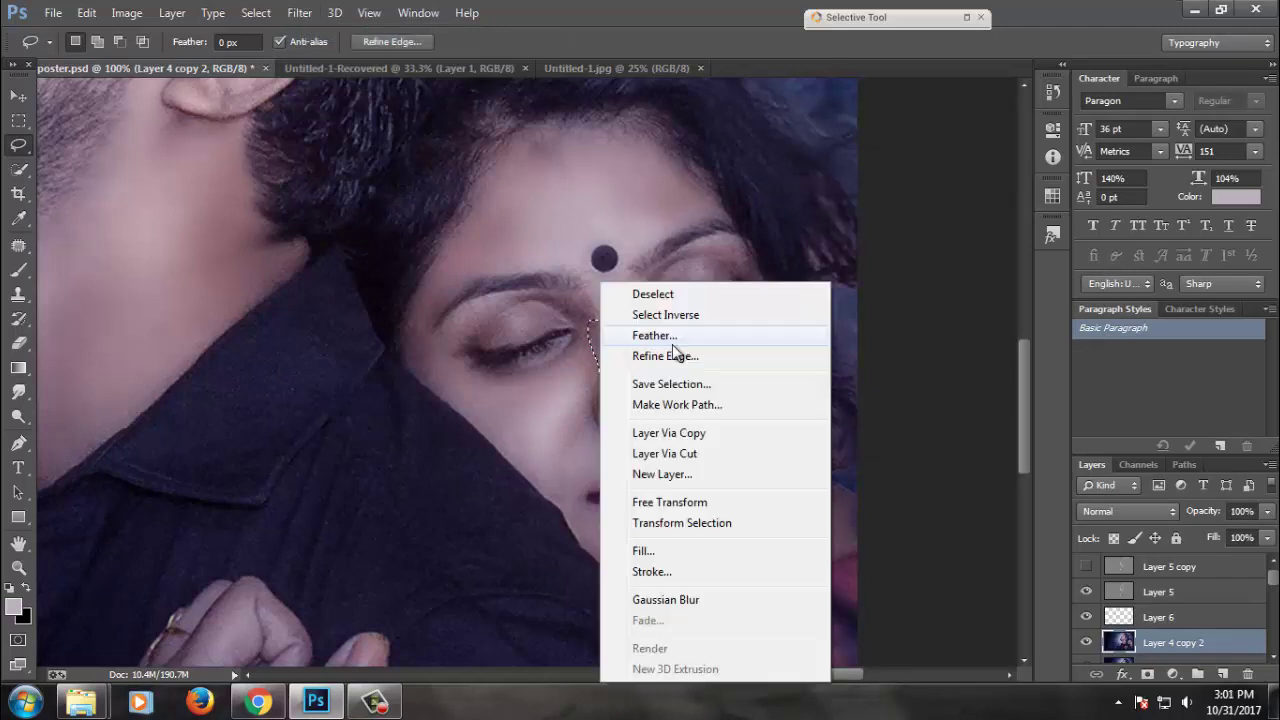
left_click(683, 342)
key("Return")
left_click(299, 13)
left_click(329, 31)
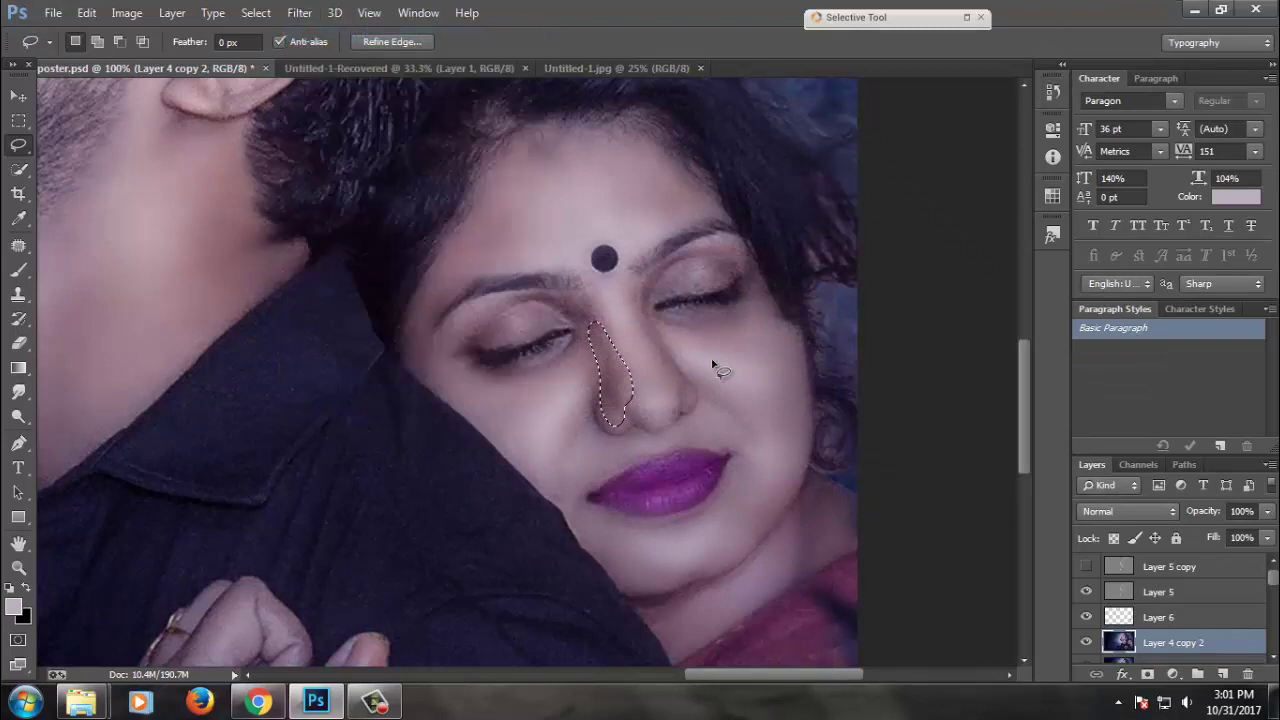
key("ctrl+d")
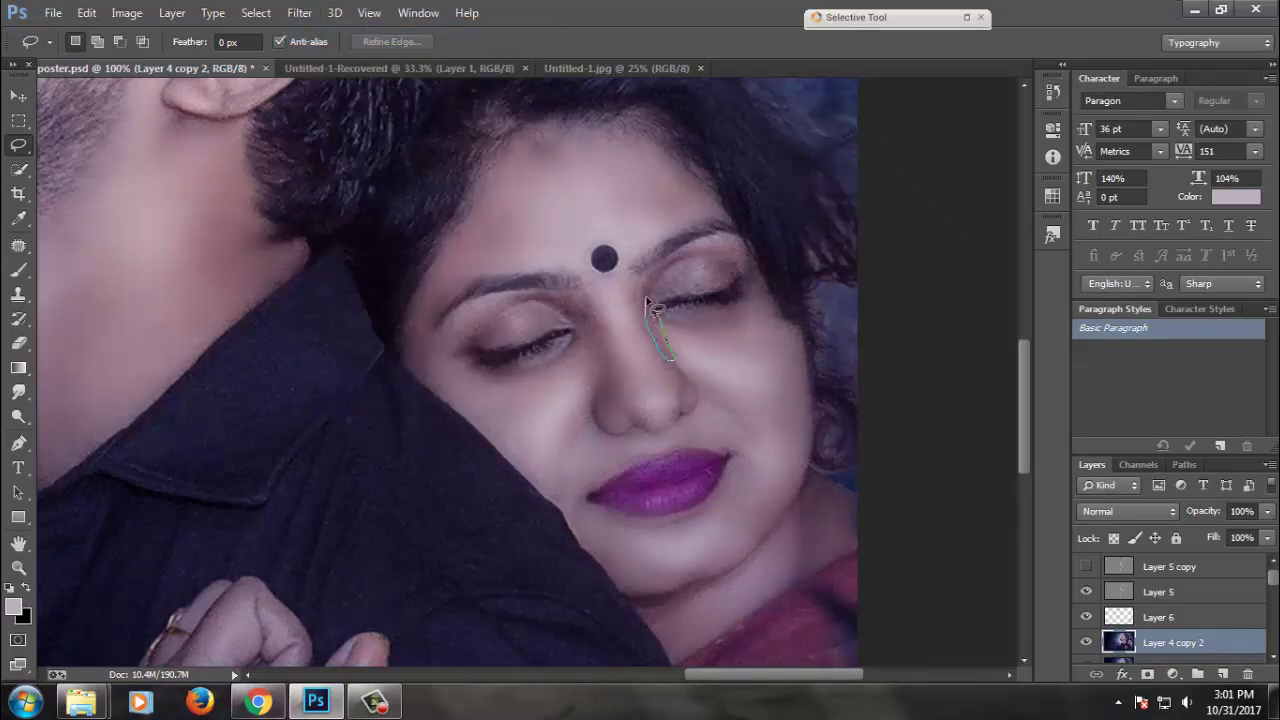
- Blur the right side of the nose bridge, then zoom out to the whole poster
left_click_drag(660, 352, 646, 298)
right_click(665, 282)
left_click(722, 336)
key("Return")
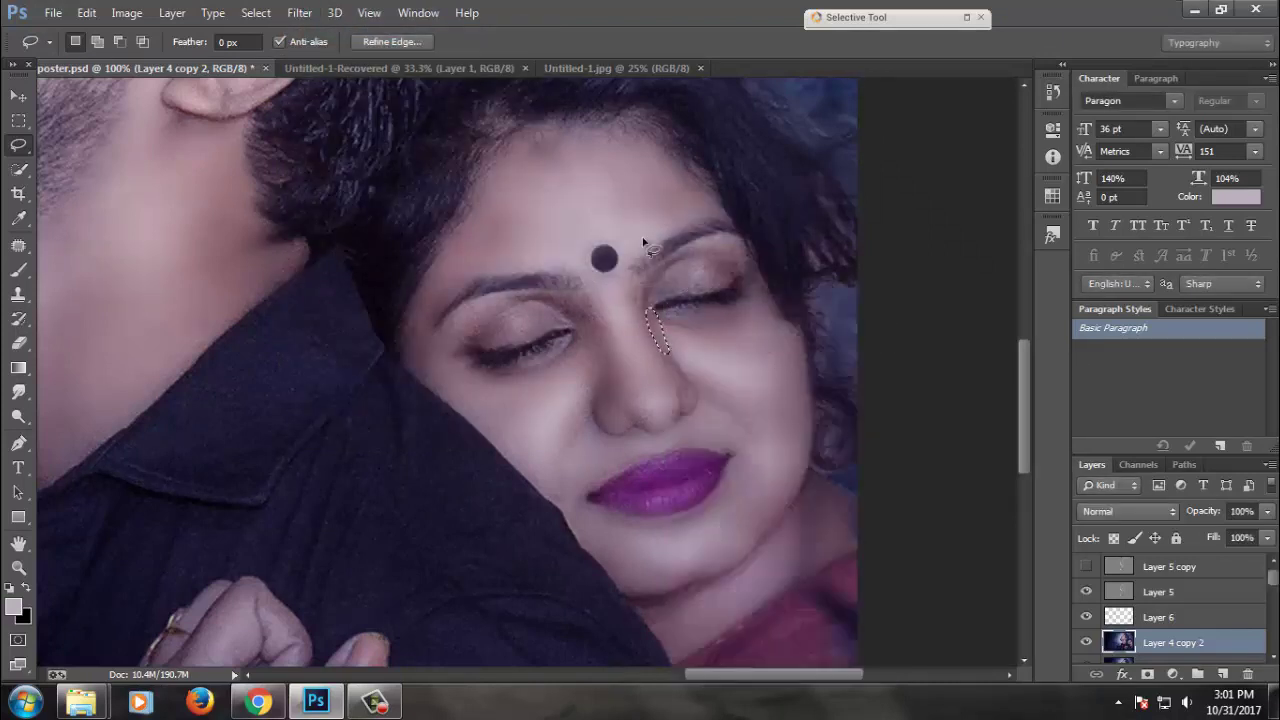
left_click(299, 13)
left_click(329, 31)
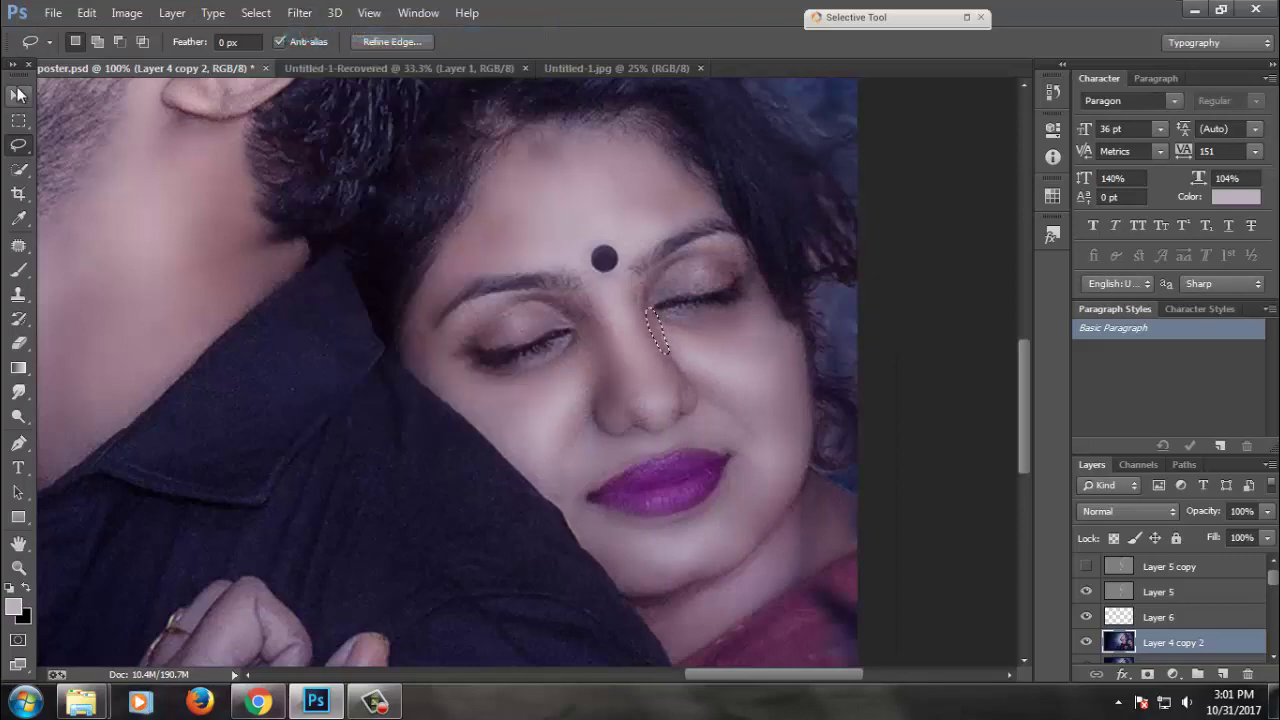
key("ctrl+d")
key("ctrl+minus")
key("ctrl+minus")
key("ctrl+minus")
key("ctrl+minus")
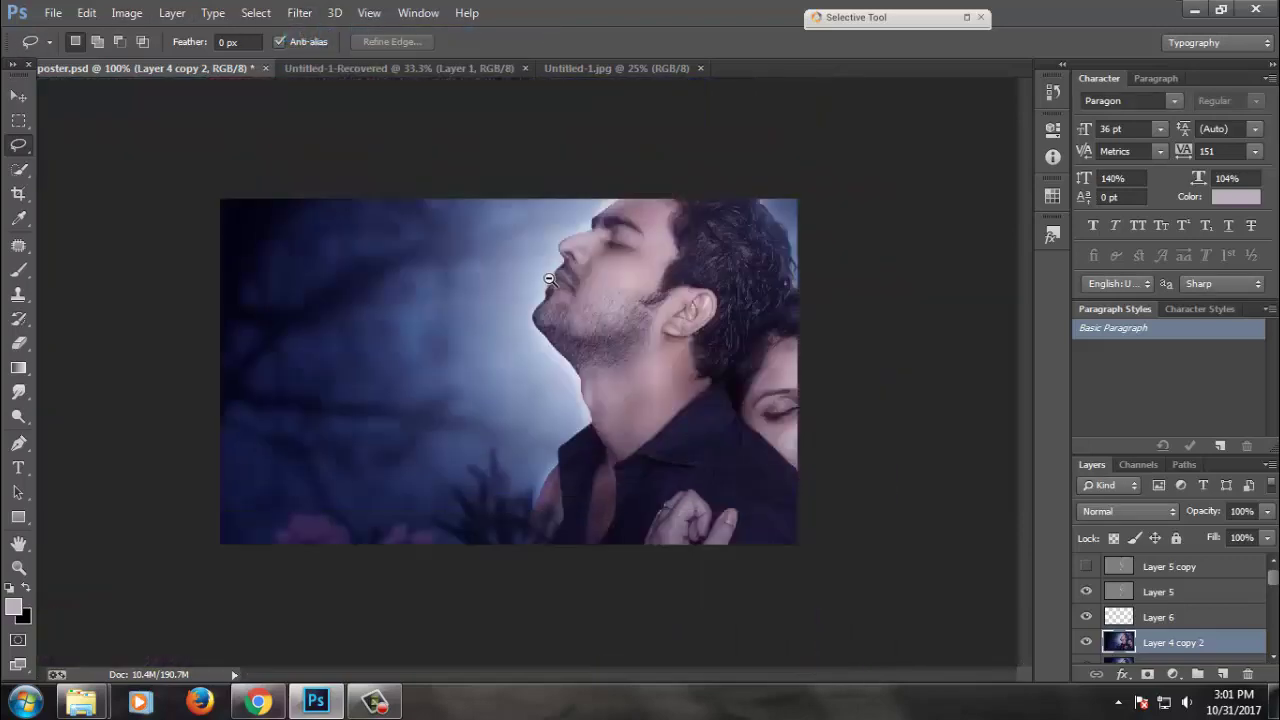
key("ctrl+minus")
- Patch the blemish near the hairline with clean forehead skin from below
left_click_drag(644, 308, 710, 346)
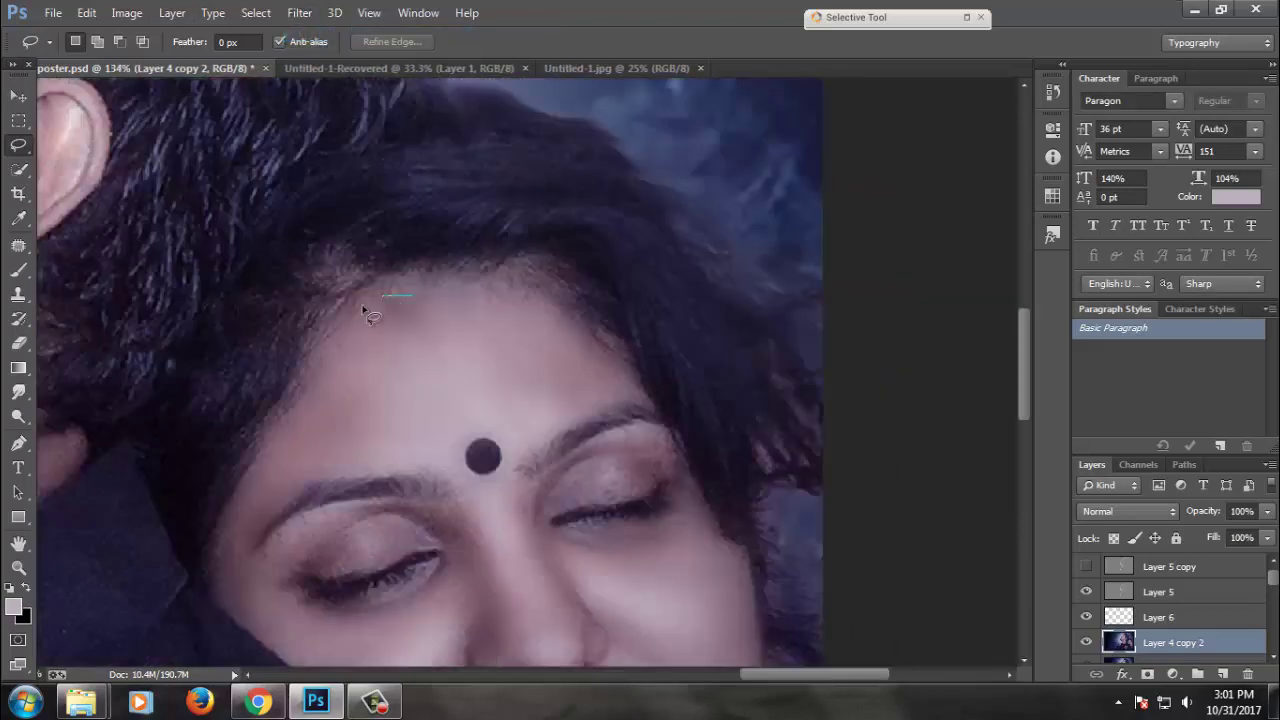
left_click_drag(363, 310, 412, 313)
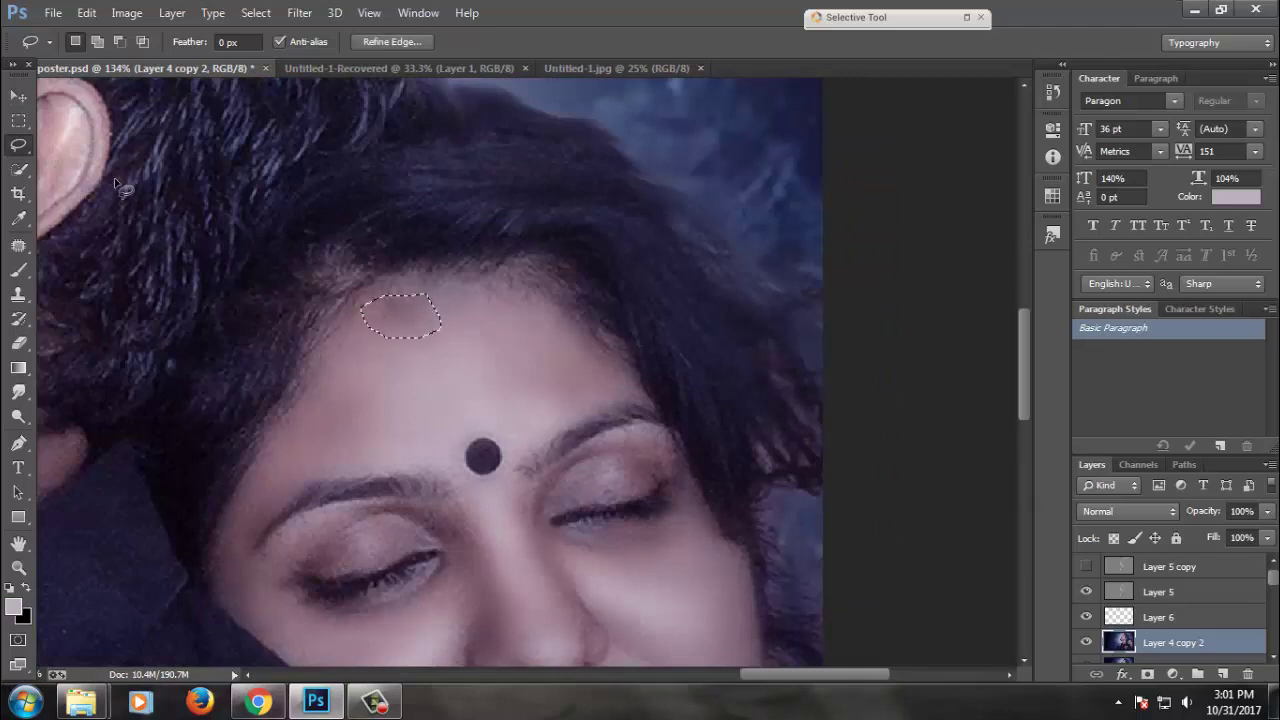
left_click(18, 245)
left_click_drag(405, 318, 478, 375)
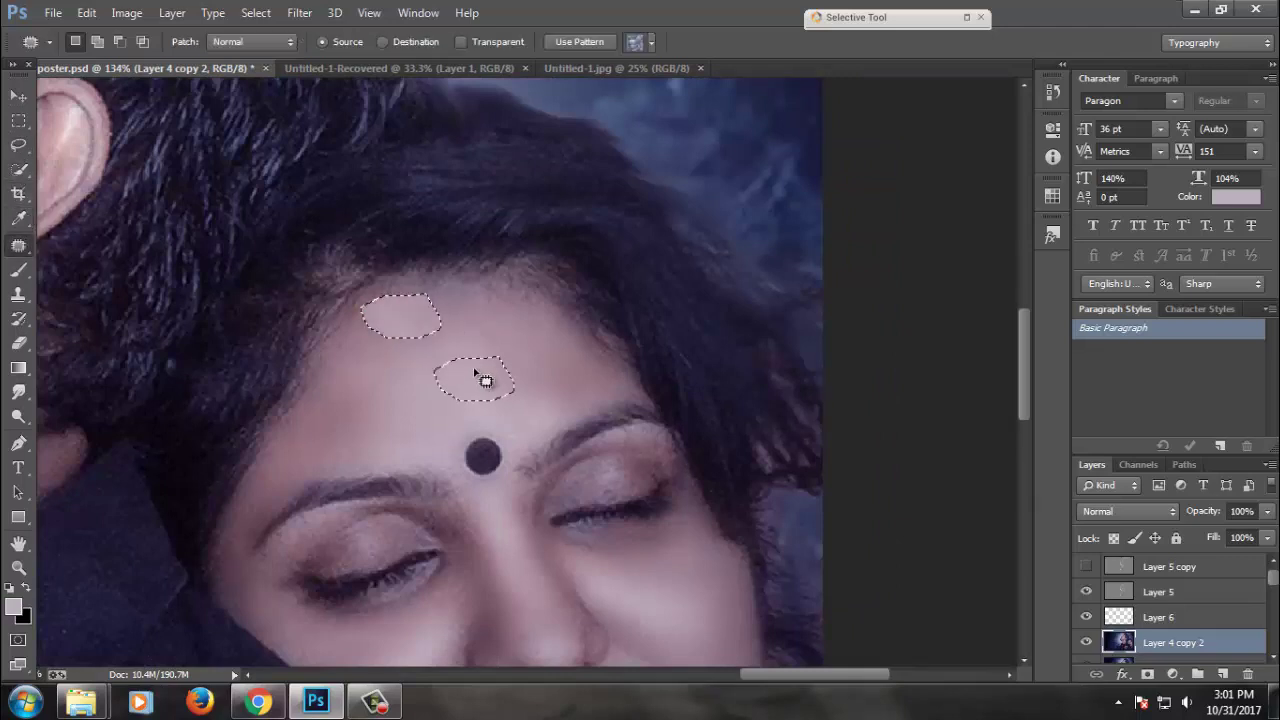
key("ctrl+d")
key("v")
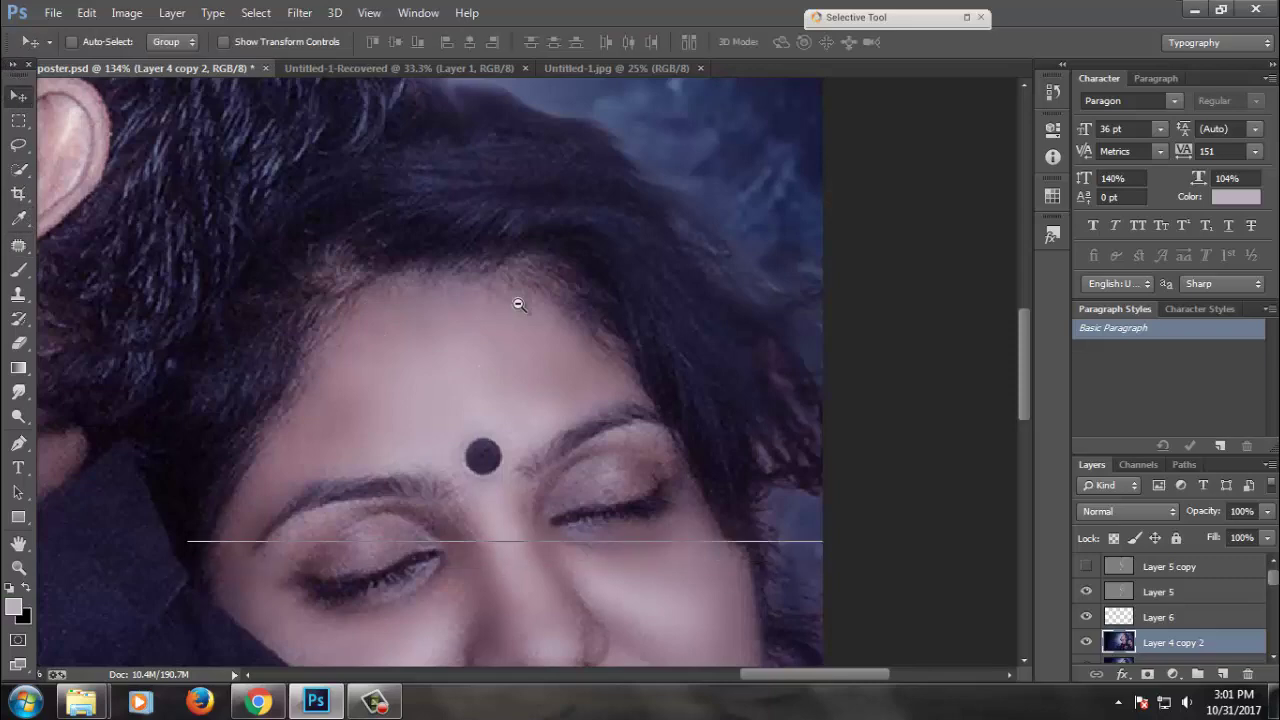
- Zoom out, save poster.psd, and add an empty Layer 7 above Layer 5
left_click(518, 304, "alt")
left_click(524, 306, "alt")
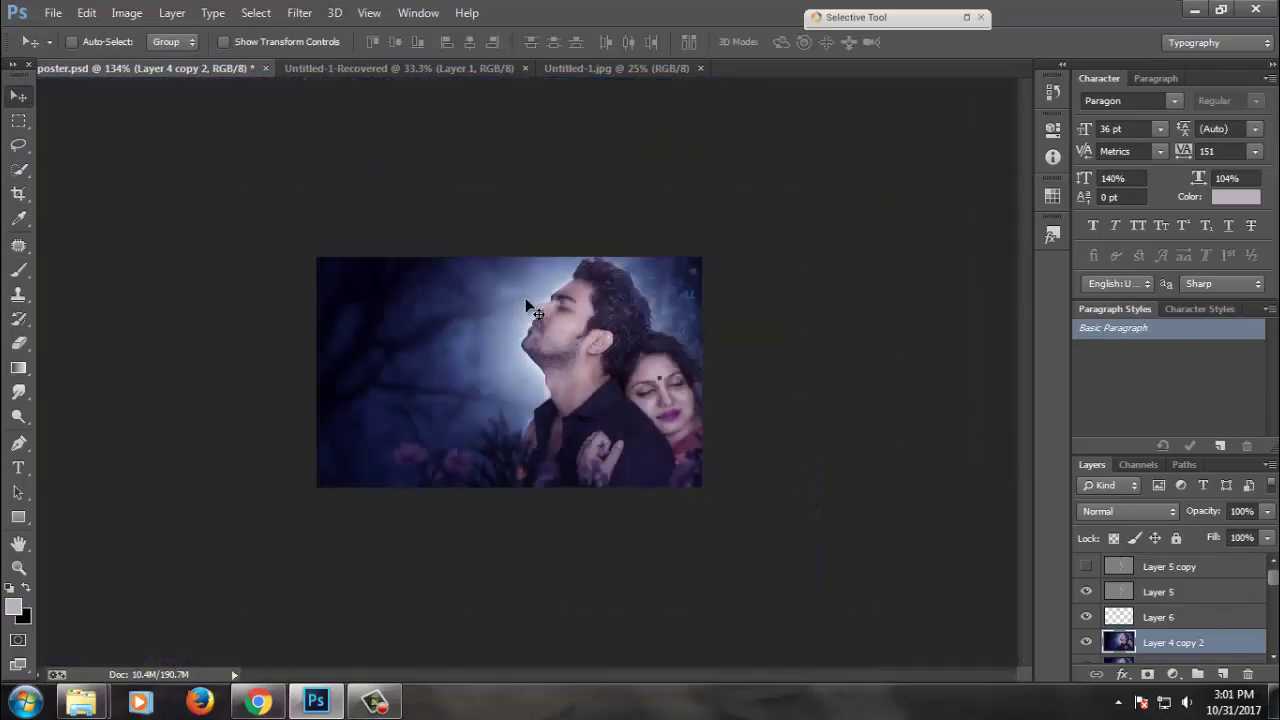
key("ctrl+s")
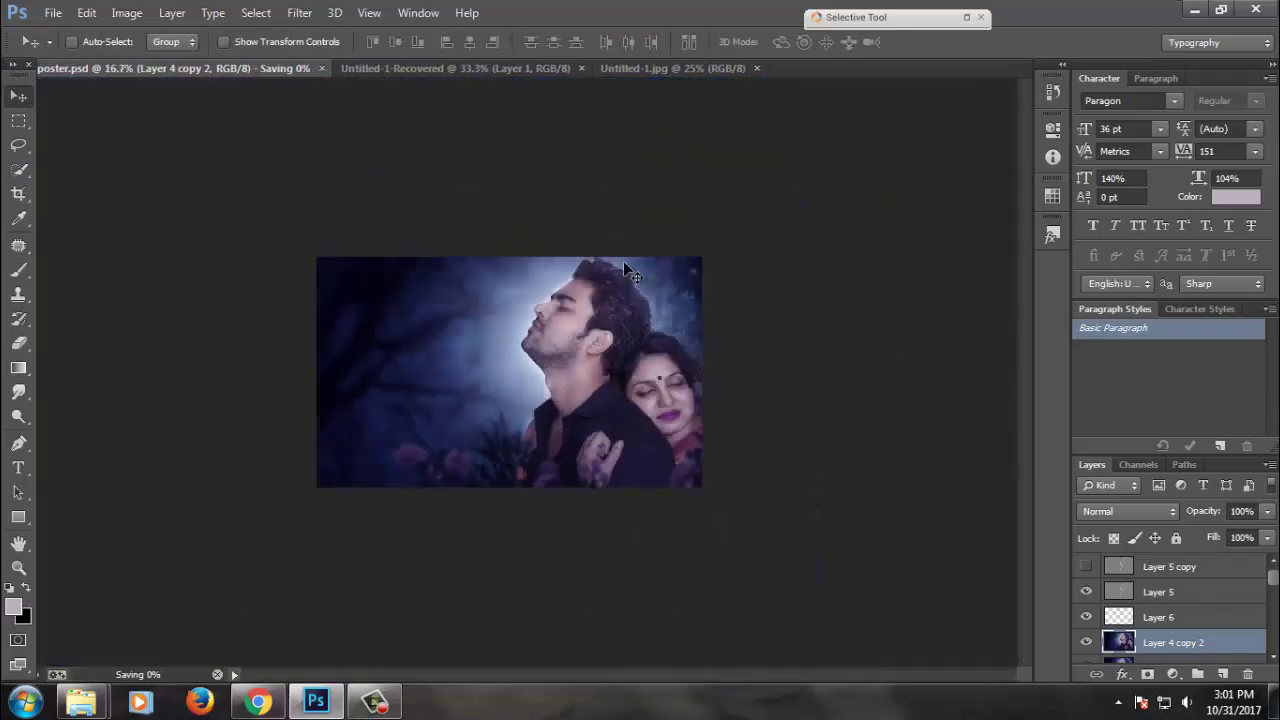
left_click(1218, 592)
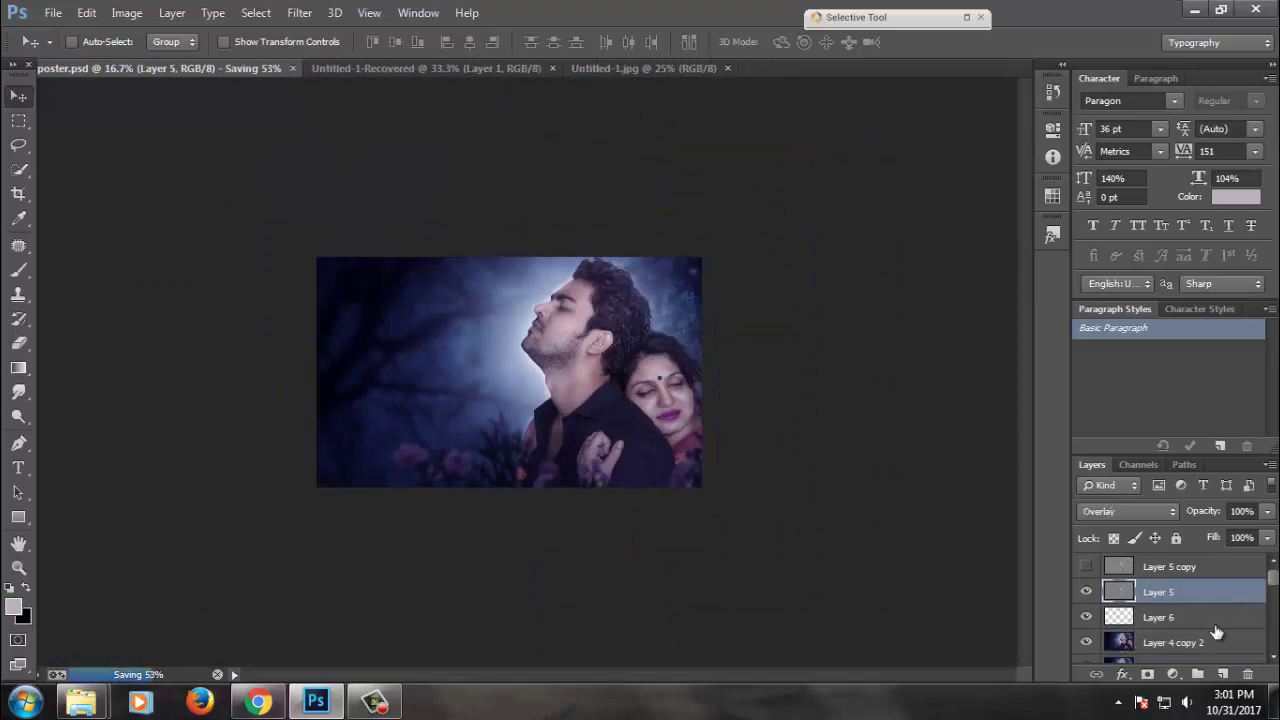
left_click(1222, 674)
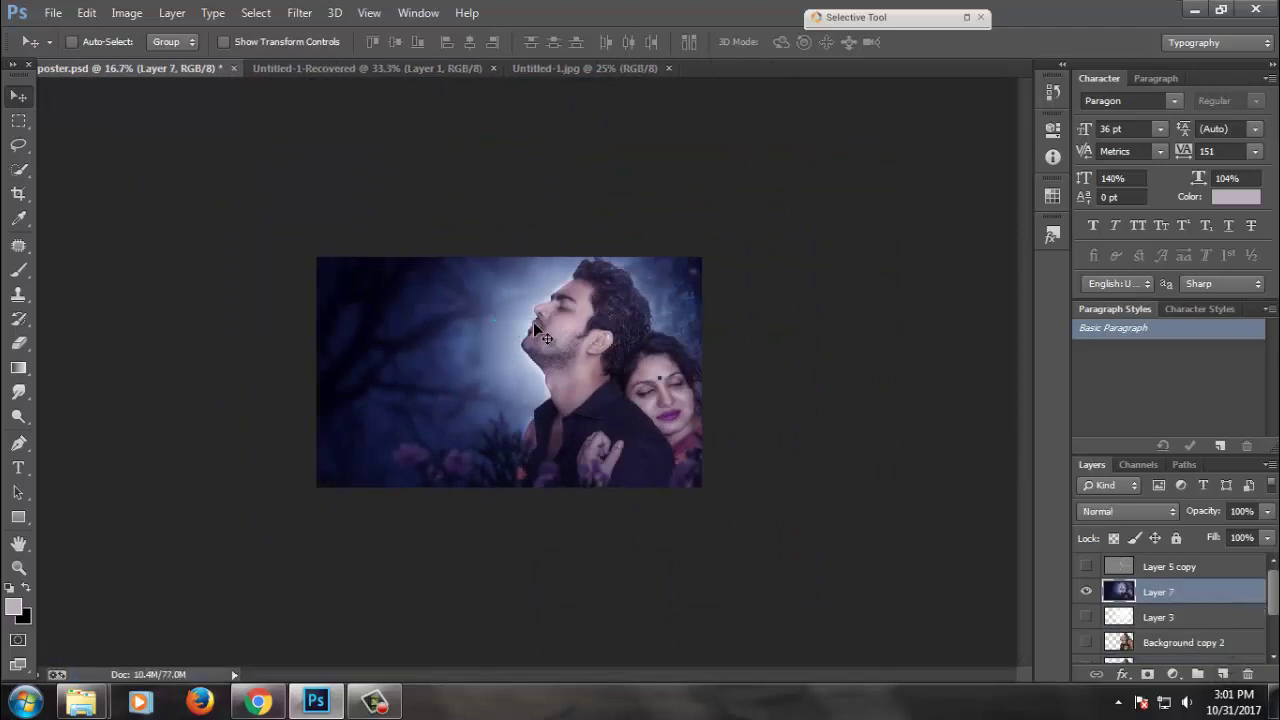
- Zoom in on the man's face and lasso his lips
left_click(472, 303)
left_click(474, 264)
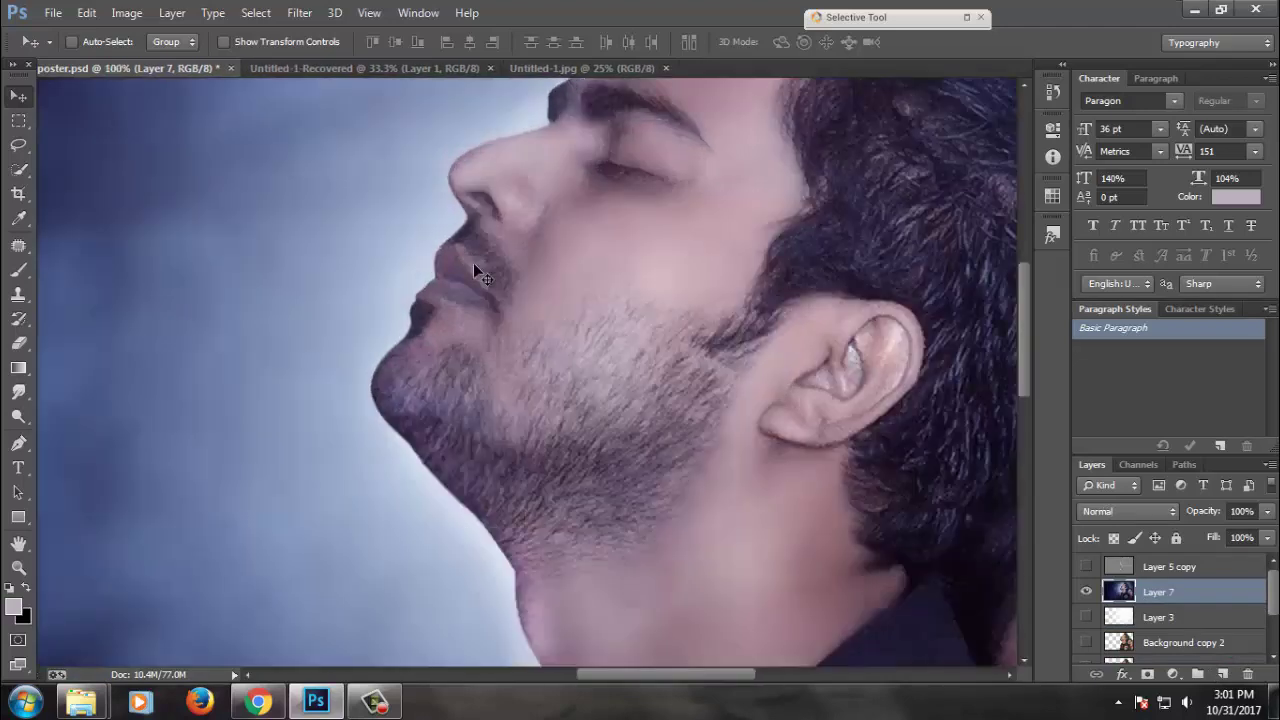
key("p")
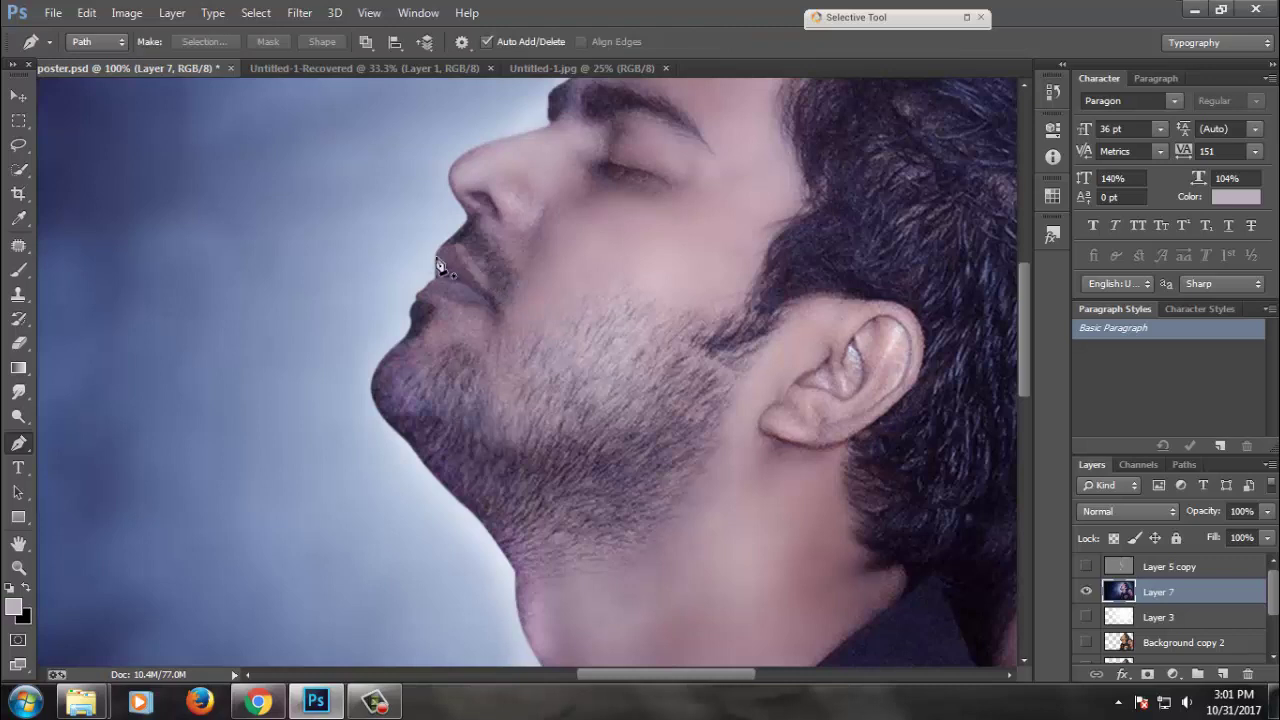
key("l")
left_click_drag(436, 266, 447, 247)
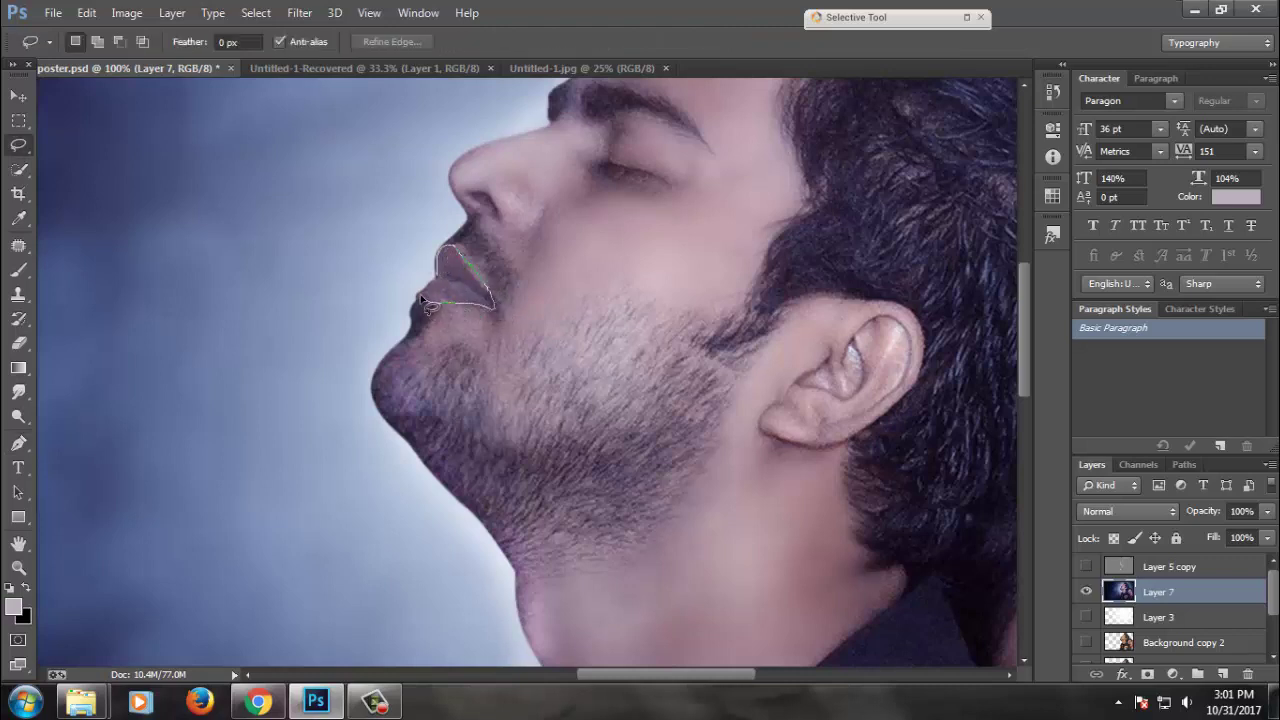
left_click_drag(434, 286, 450, 283)
- Feather the man's lip selection by 3 px and copy it to a new layer
right_click(450, 283)
left_click(510, 331)
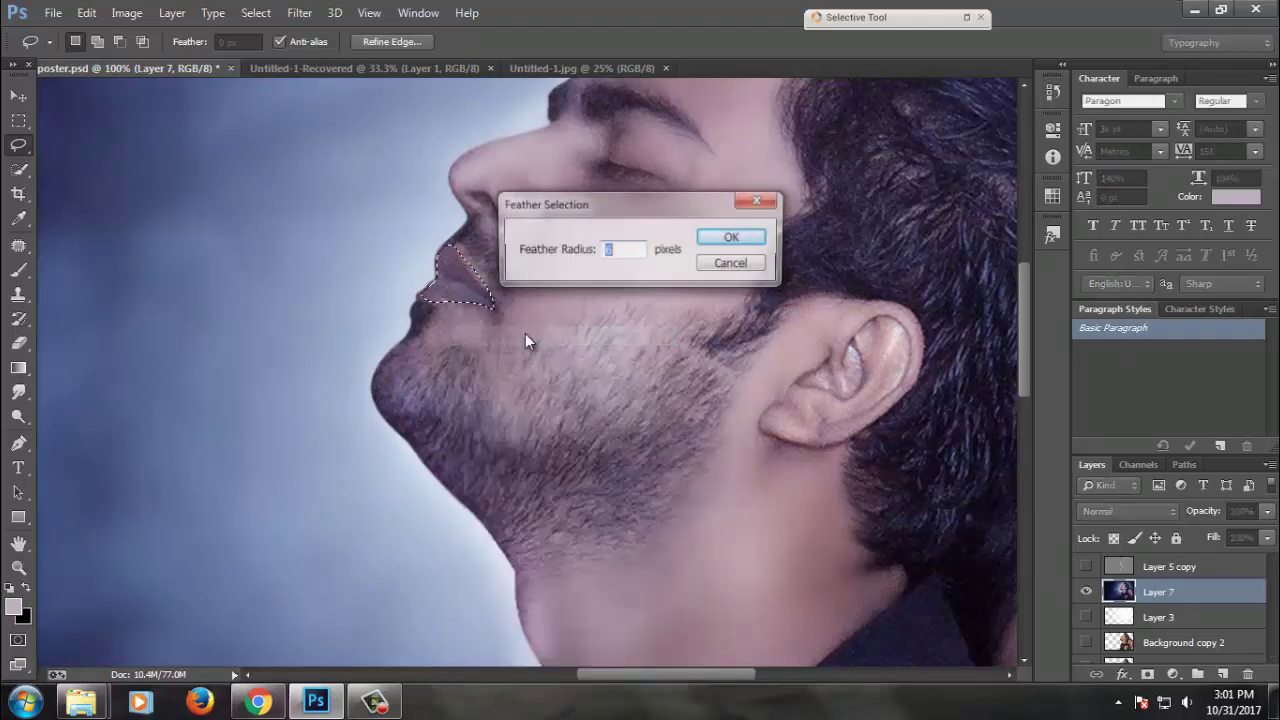
type("3")
key("Return")
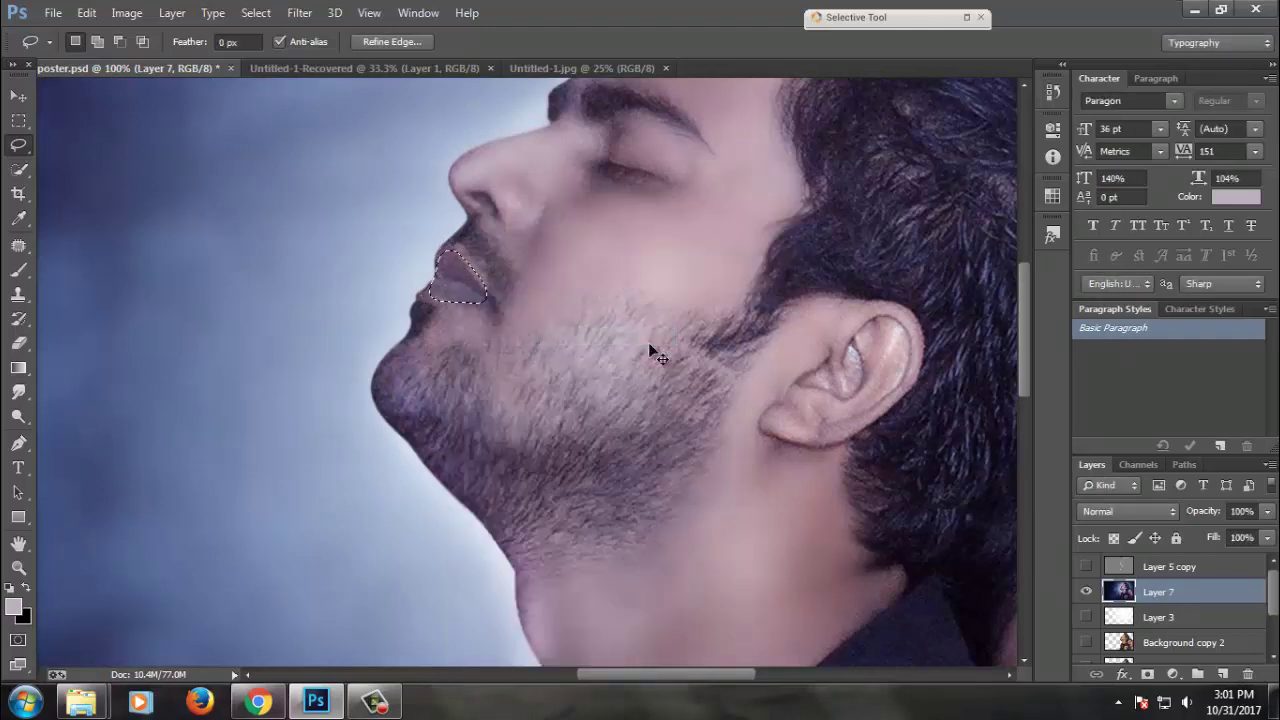
key("ctrl+j")
- Shift the man's lips toward red with Color Balance, then save the poster
key("ctrl+b")
mouse_move(1047, 238)
left_mouse_down()
mouse_move(1062, 238)
mouse_move(1013, 262)
left_mouse_up()
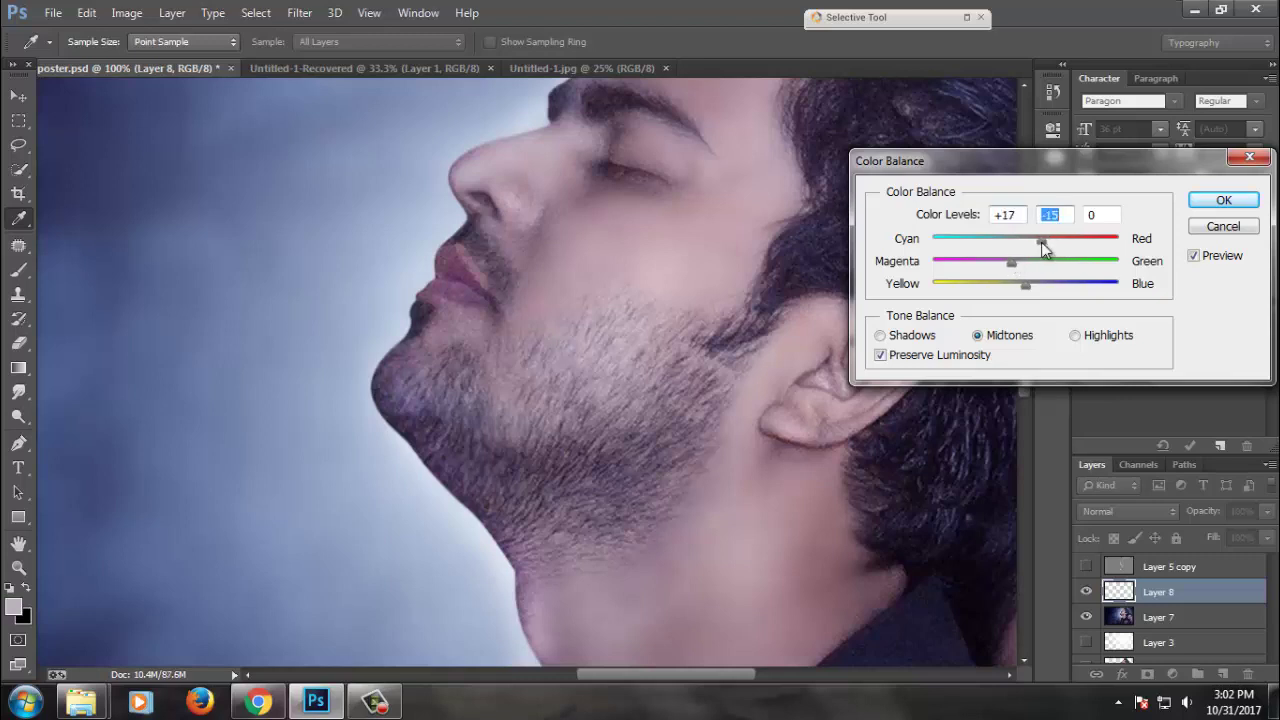
key("Return")
key("l")
left_click(606, 345, "ctrl+alt")
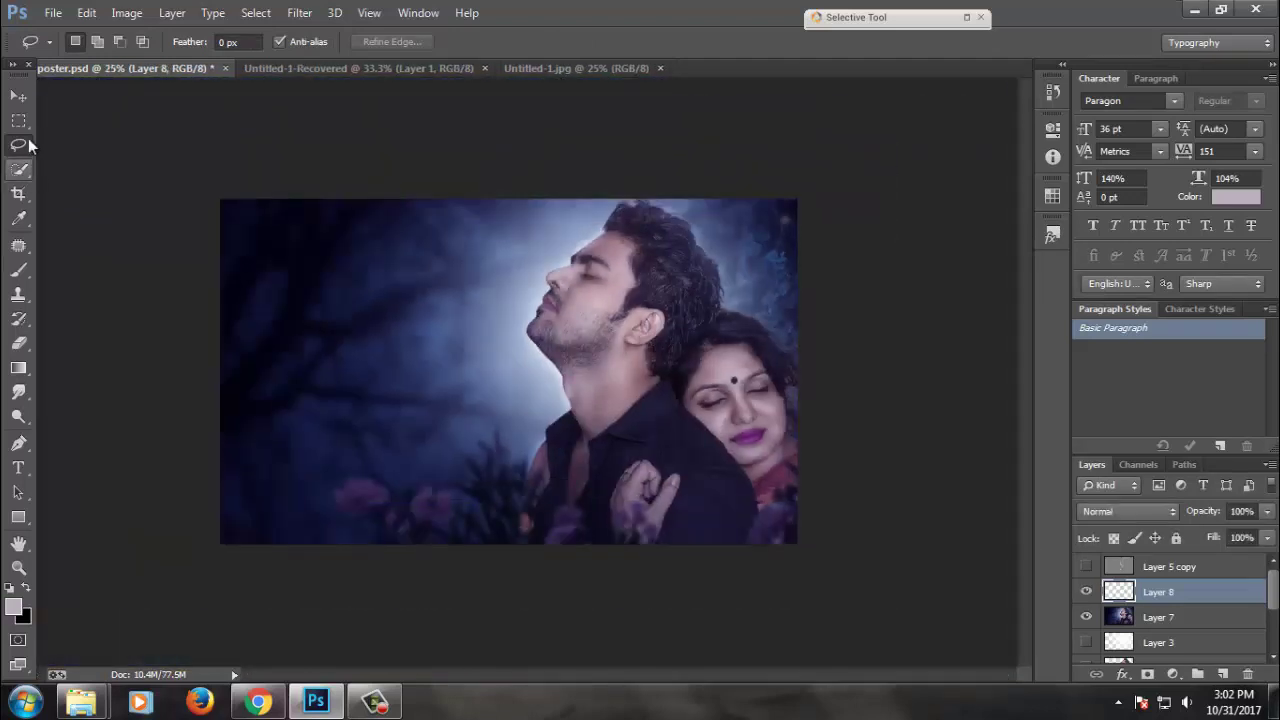
left_click(17, 97)
key("ctrl+s")
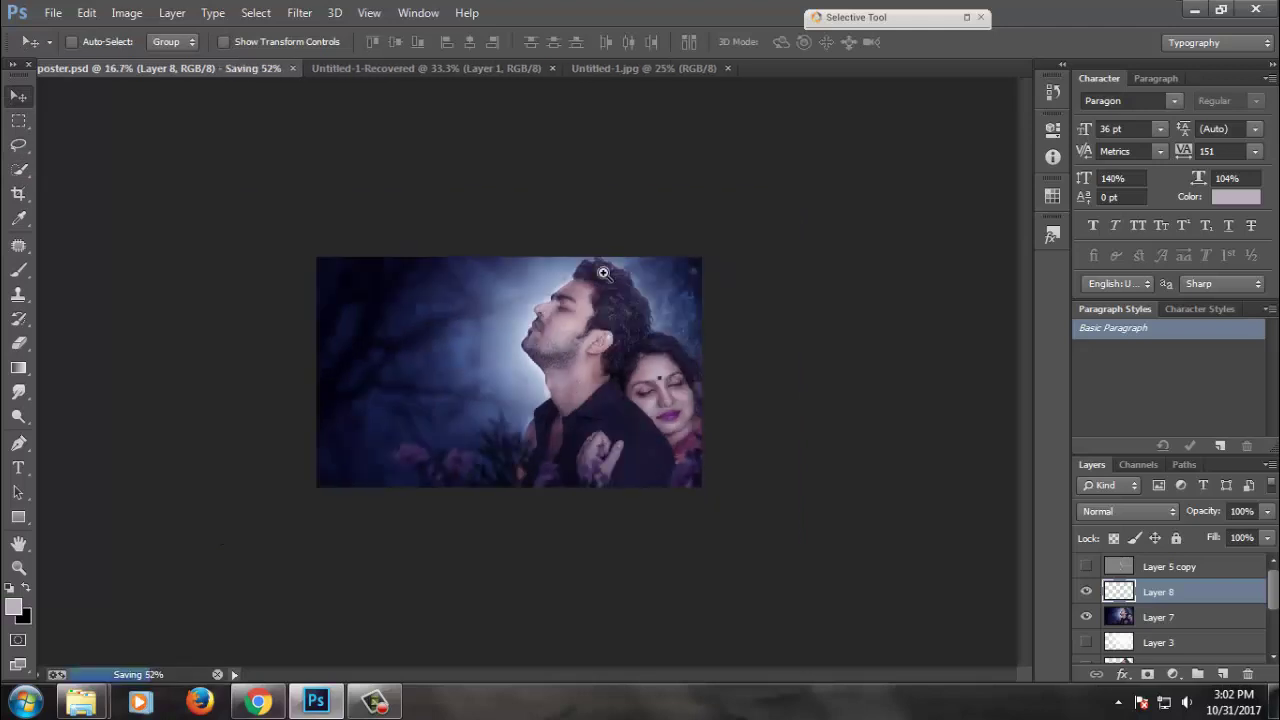
- Zoom in on the couple and reopen Color Balance
key("ctrl+plus")
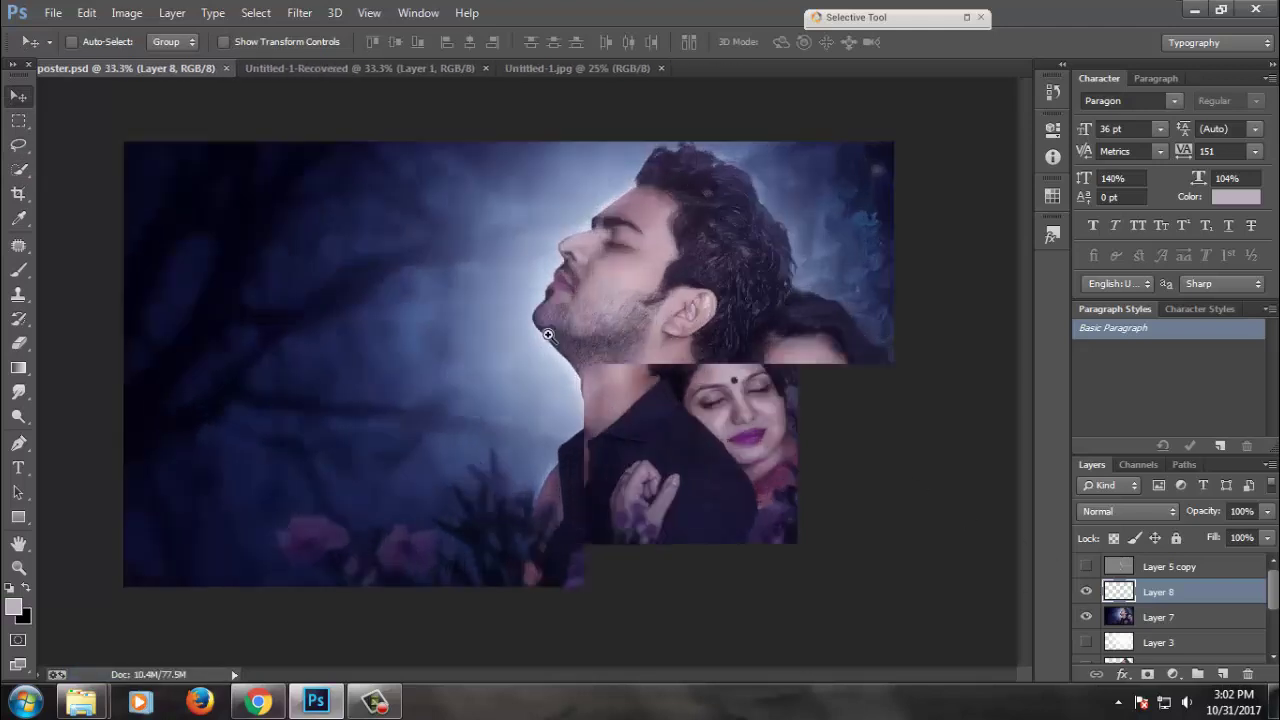
left_click(678, 362)
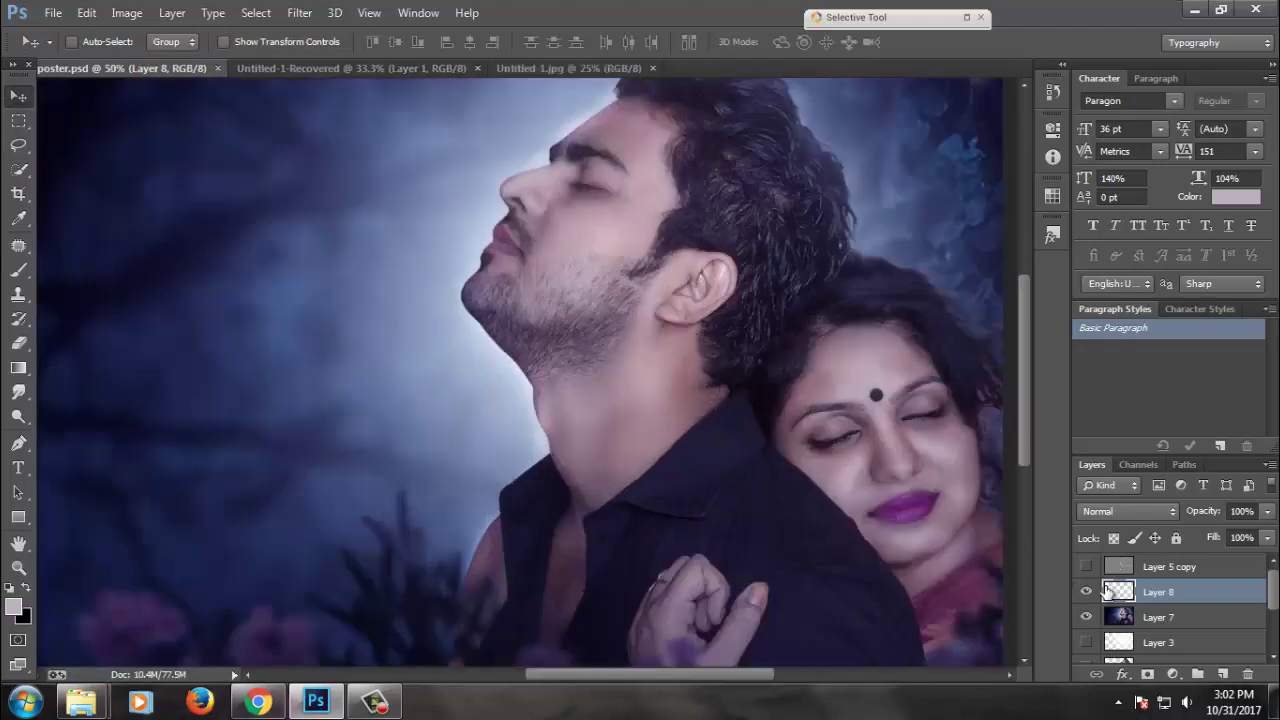
key("ctrl+b")
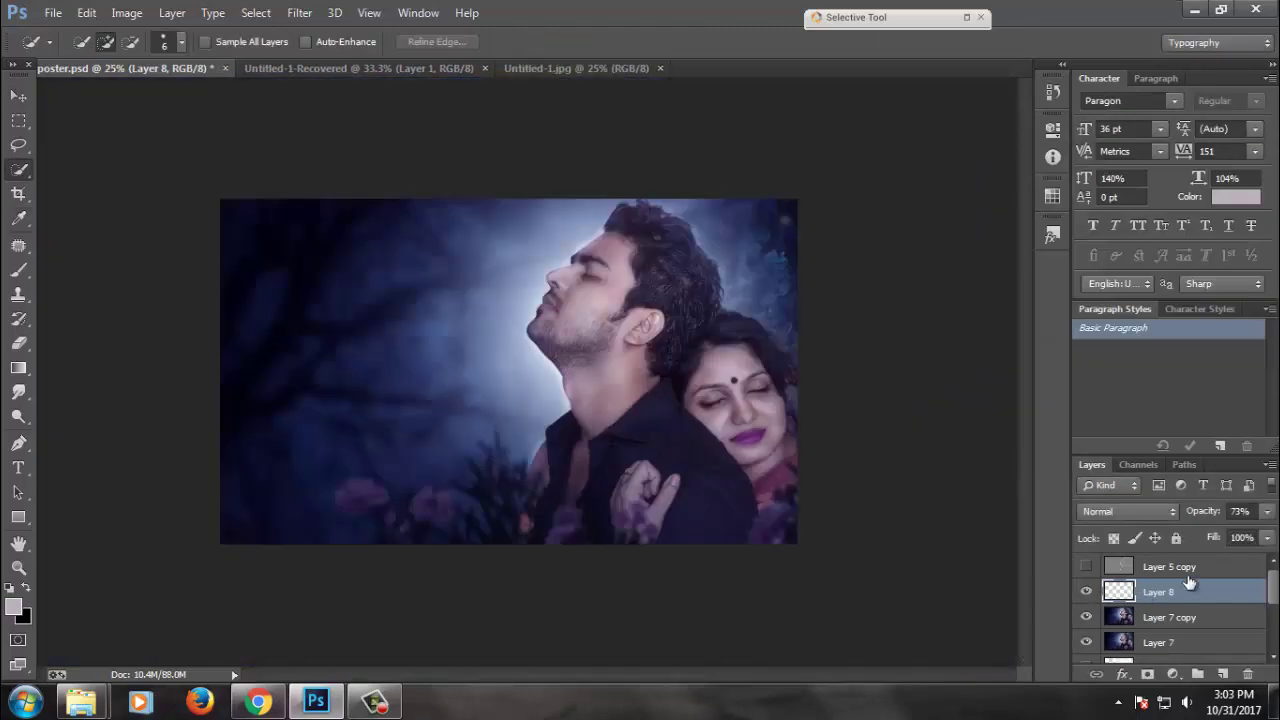
- Select both faces and necks on Layer 7 copy and feather the selection 10 px
left_click(1168, 616)
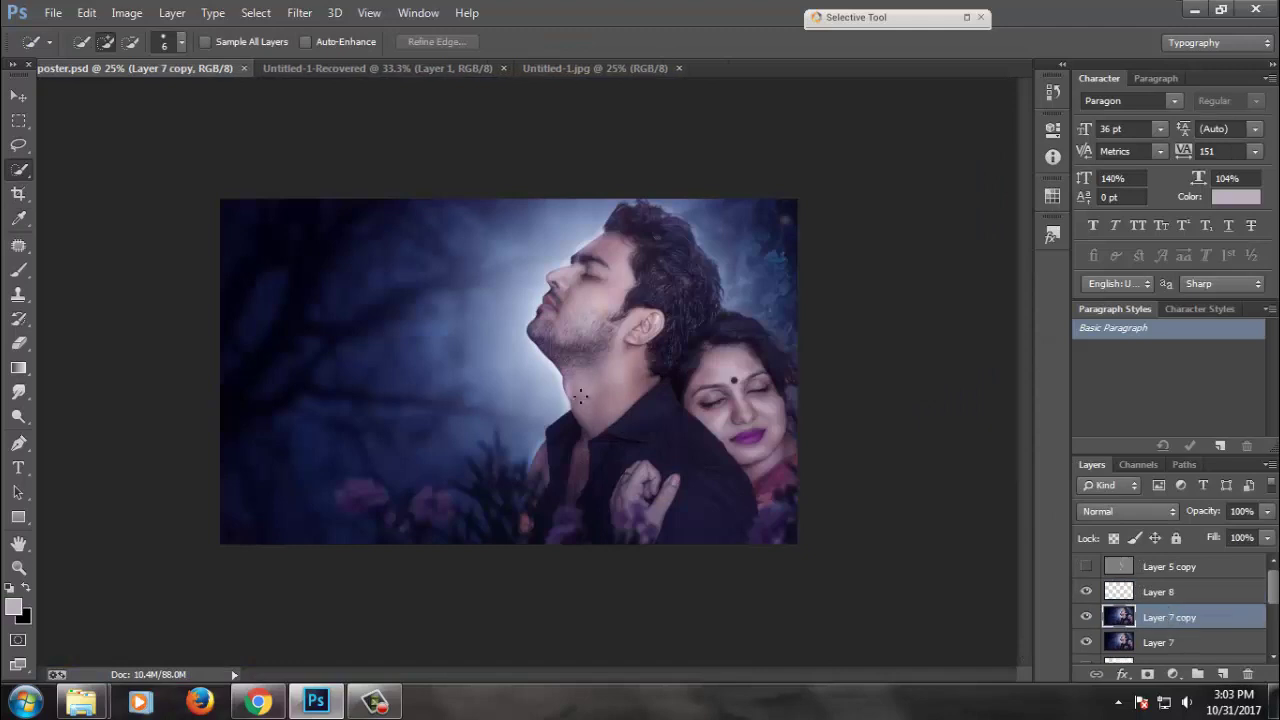
left_click_drag(589, 279, 615, 395)
left_click_drag(736, 368, 773, 459)
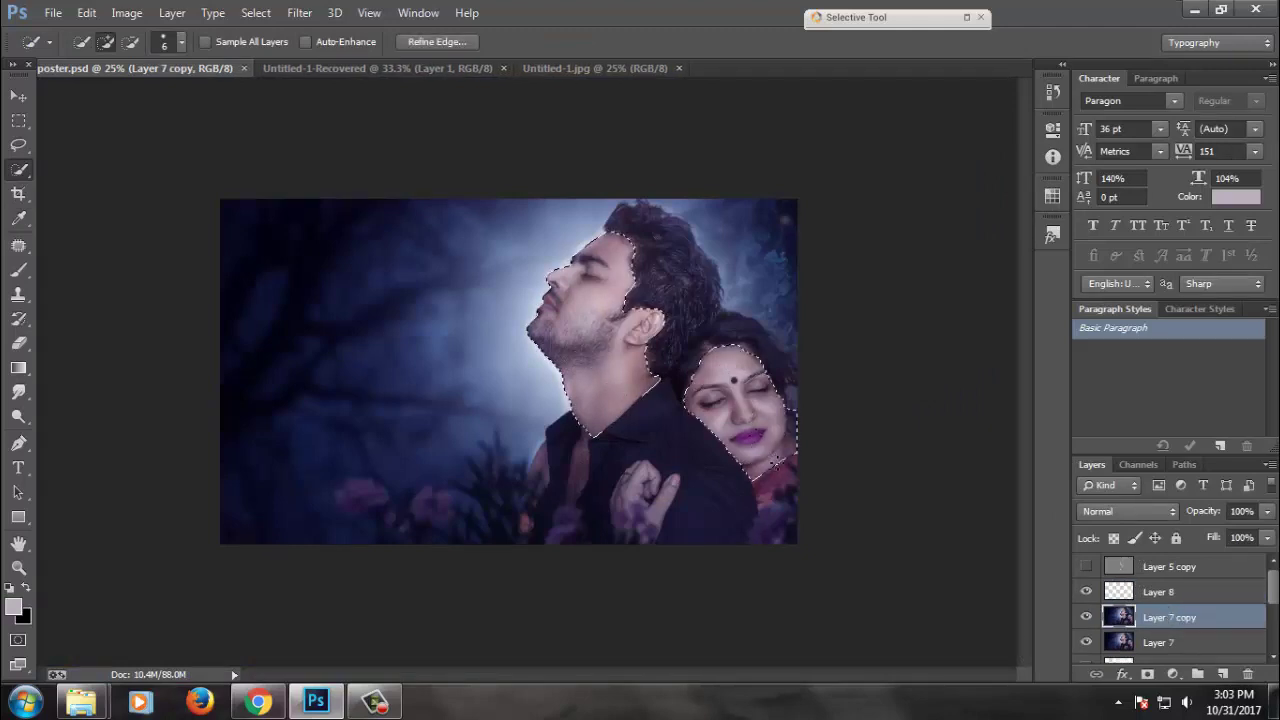
right_click(744, 375)
left_click(811, 331)
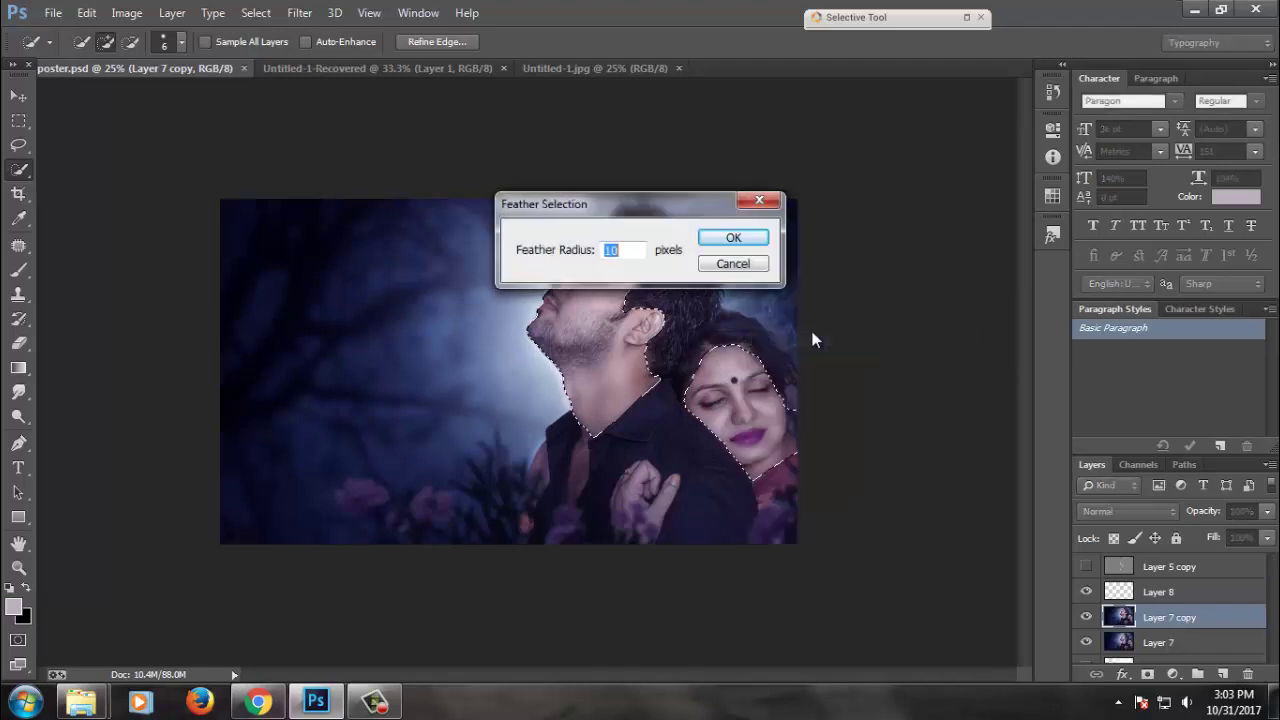
key("Return")
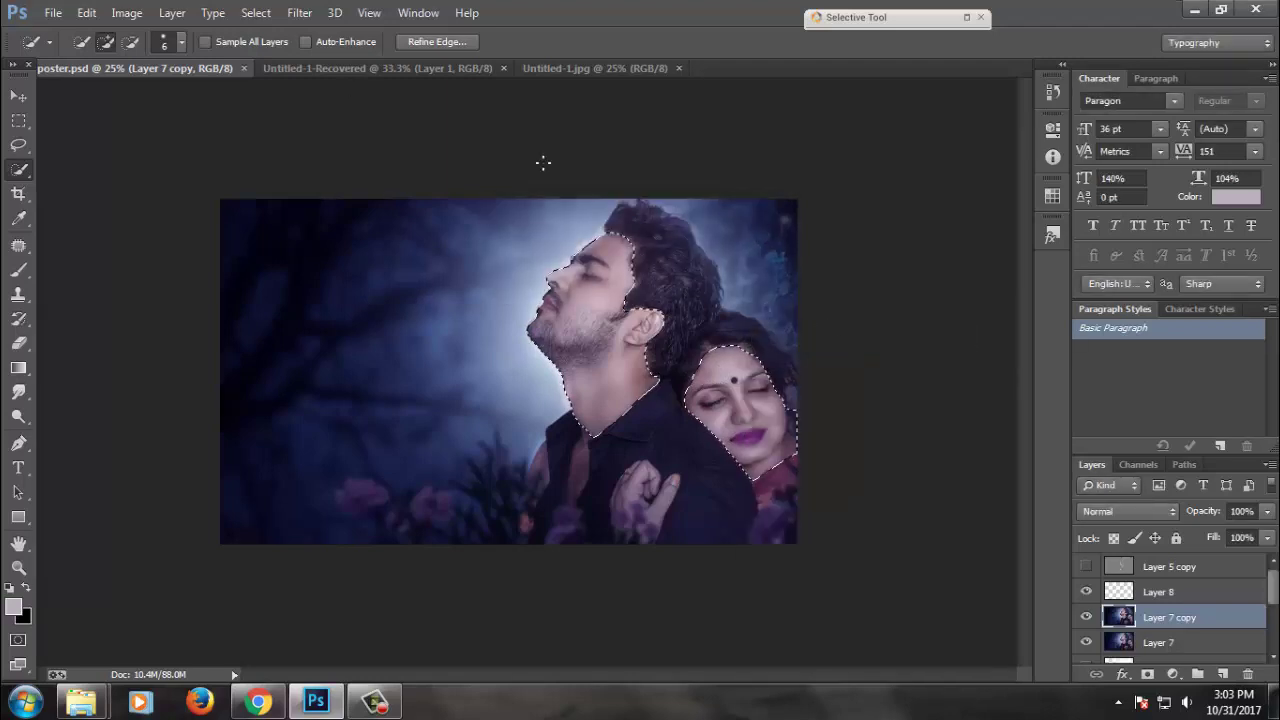
right_click(610, 276)
left_click(660, 331)
- Brighten the selected faces with a Curves midpoint raise, then deselect
left_click(252, 12)
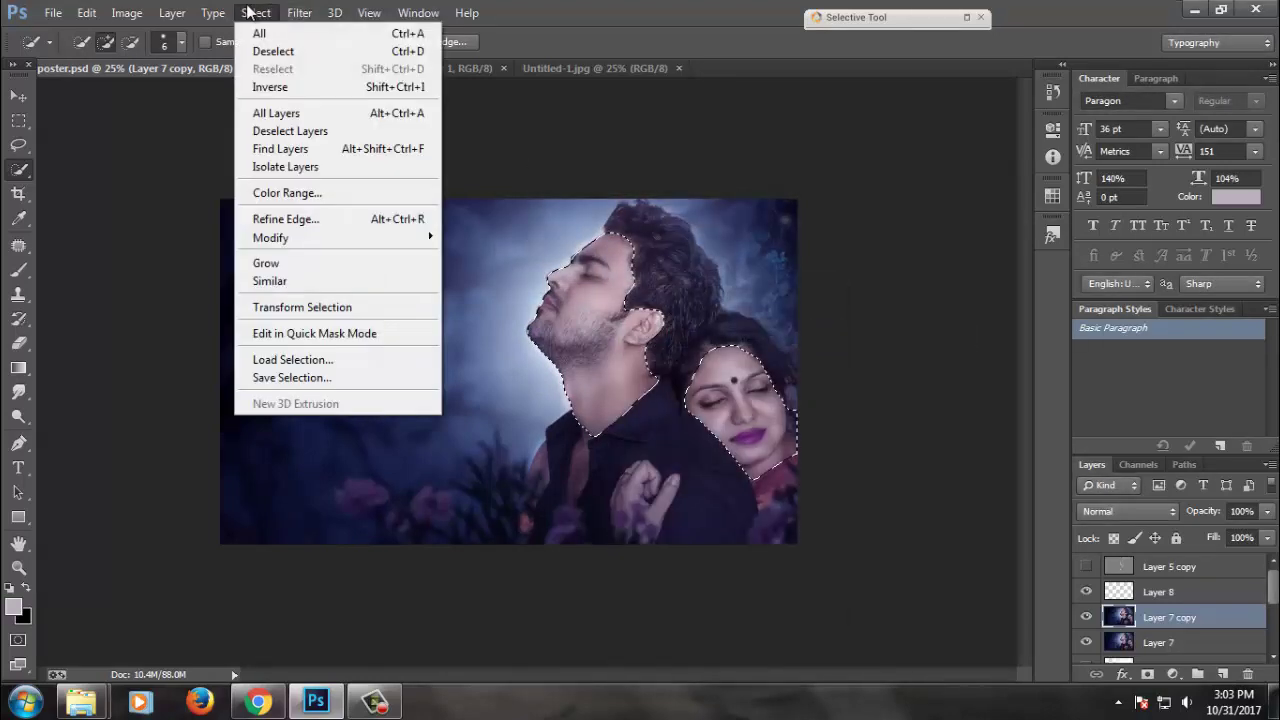
left_click(430, 95)
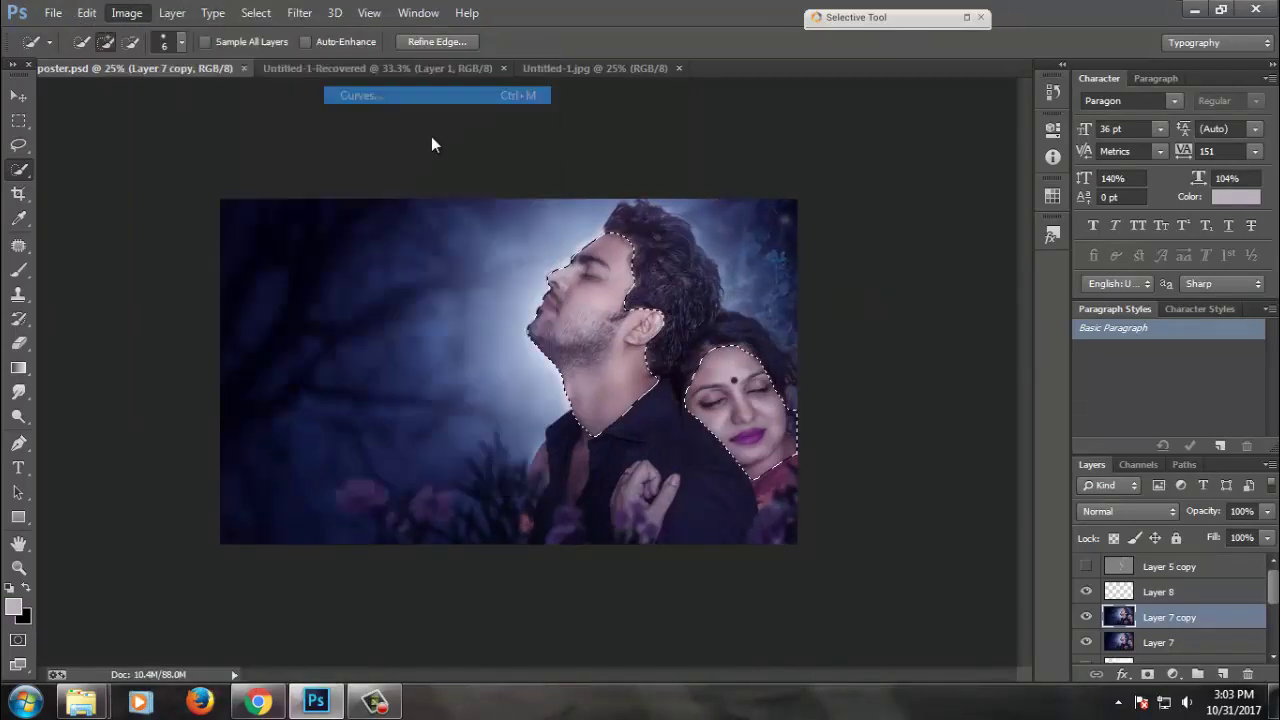
left_click_drag(1081, 435, 1072, 419)
key("Return")
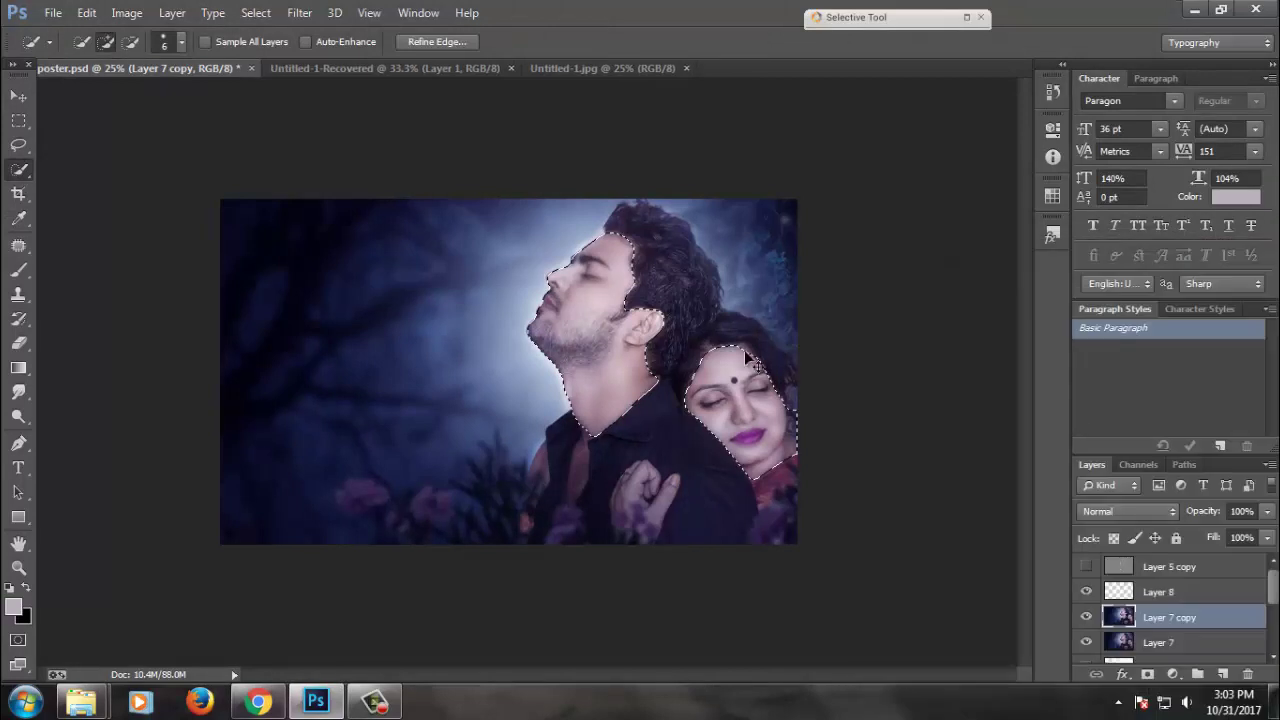
key("ctrl+d")
key("v")
key("ctrl+minus")
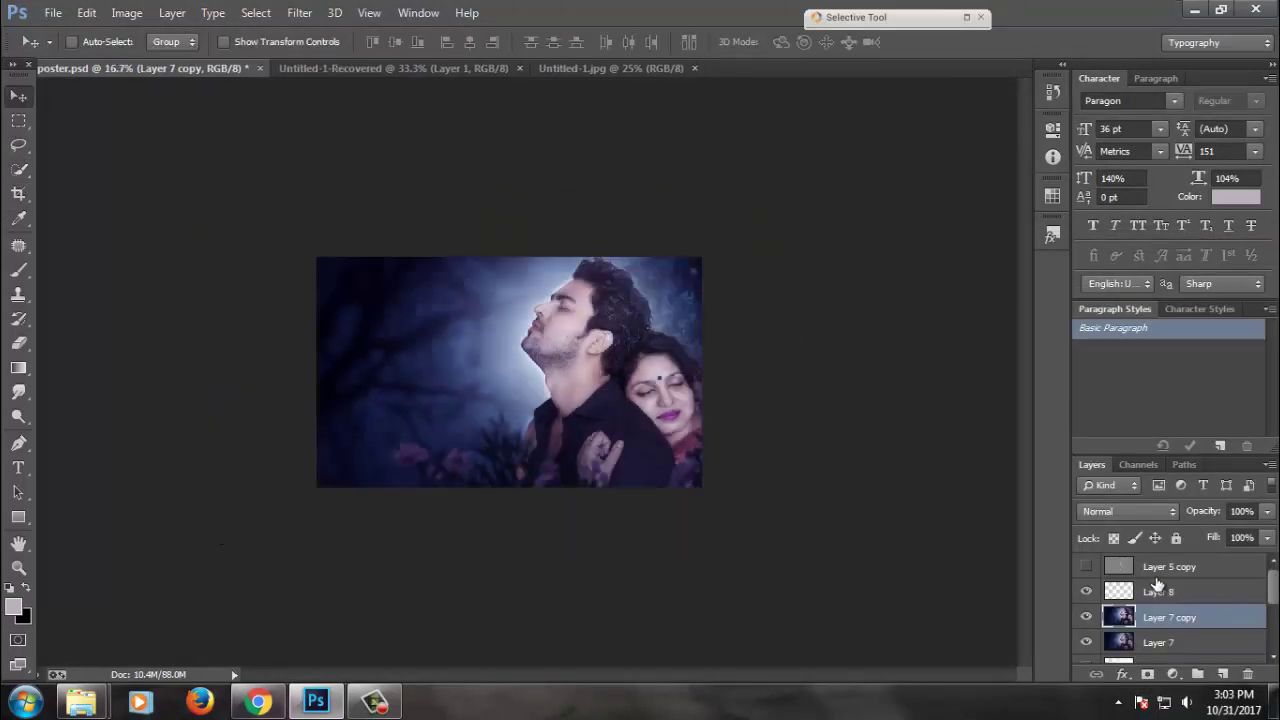
- Reselect the faces and brighten them slightly more with a second Curves pass
left_click(1150, 590, "ctrl")
left_click(121, 13)
mouse_move(155, 61)
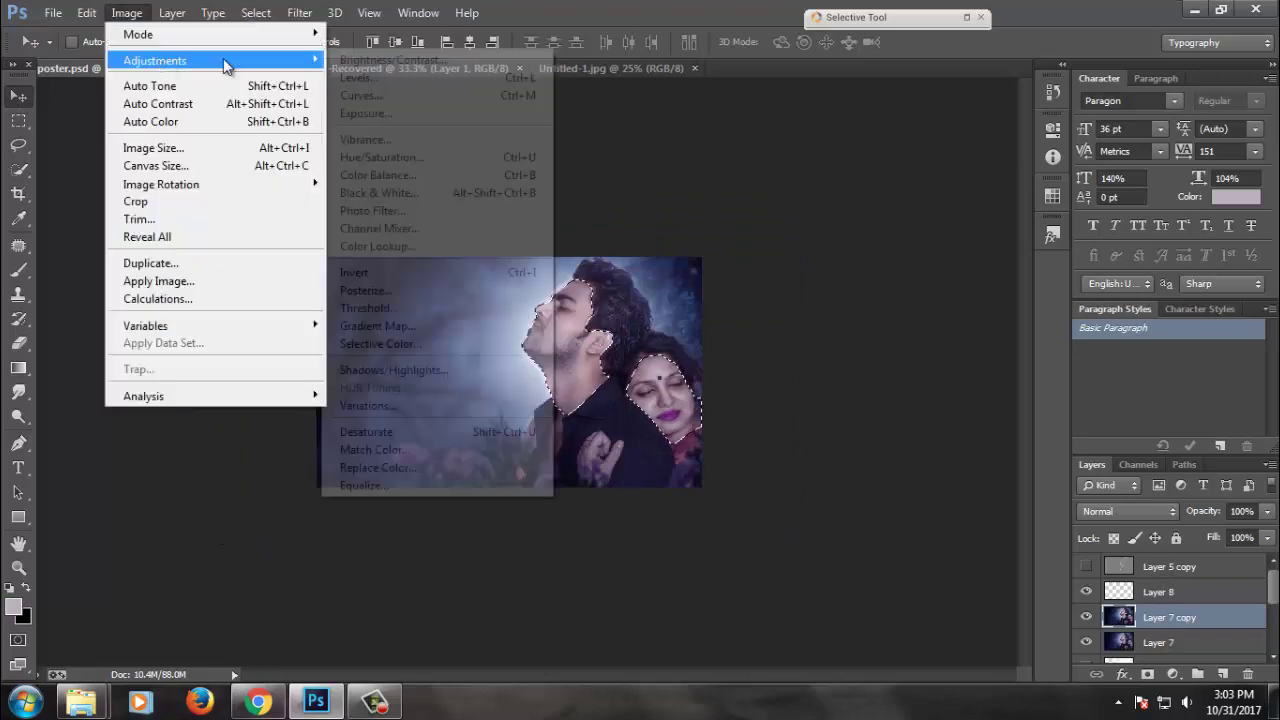
left_click(372, 95)
left_click_drag(1066, 432, 1064, 428)
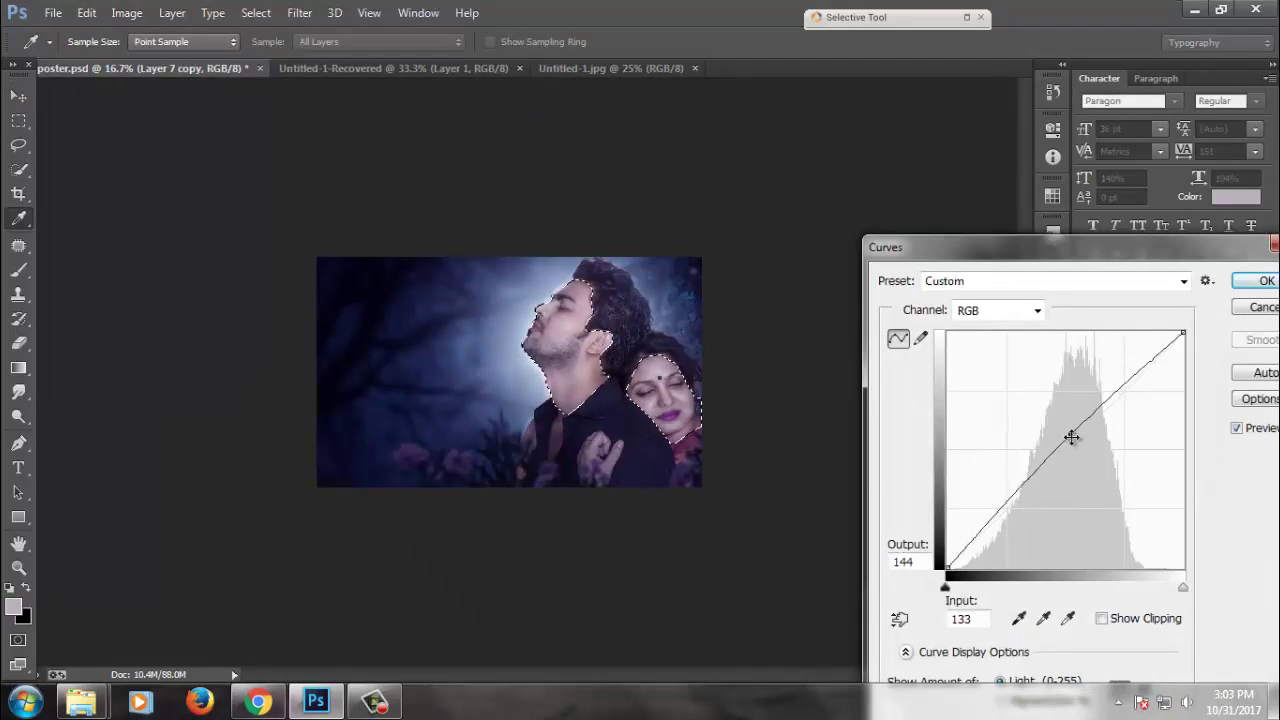
key("Return")
key("ctrl+d")
key("v")
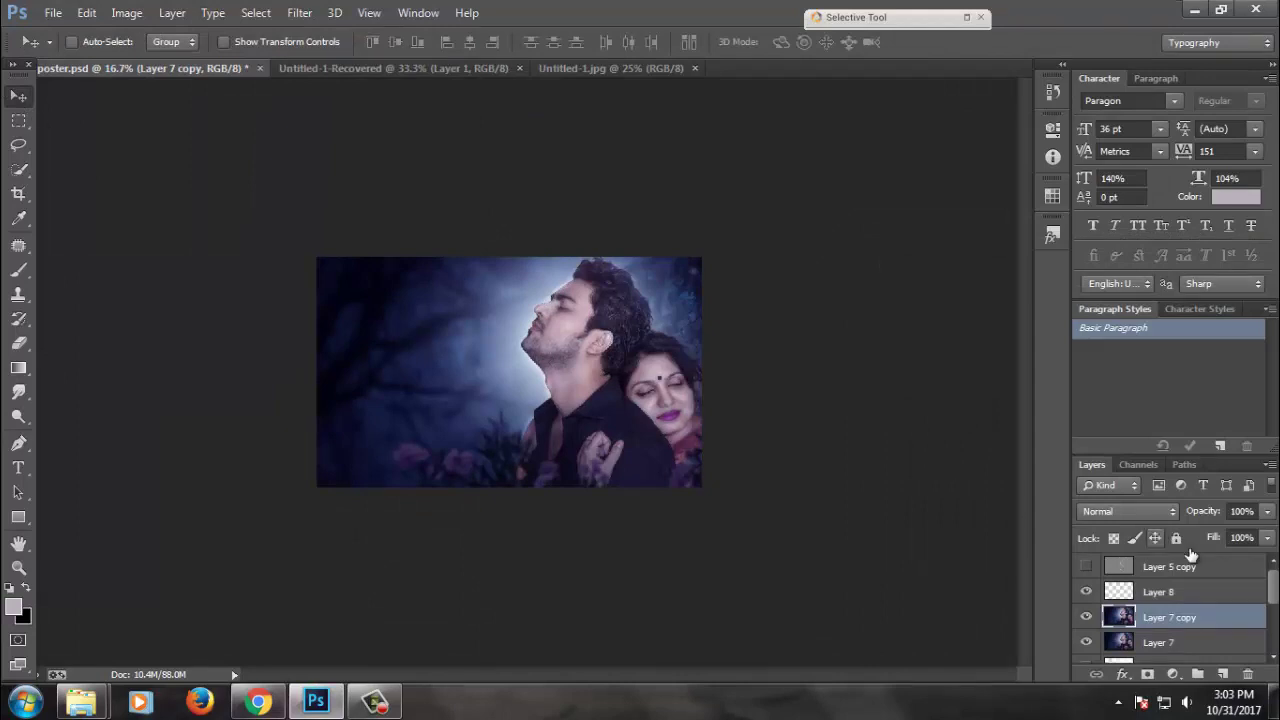
- Stamp all visible layers into a new Layer 9 above Layer 8 and save the poster
left_click(1215, 566)
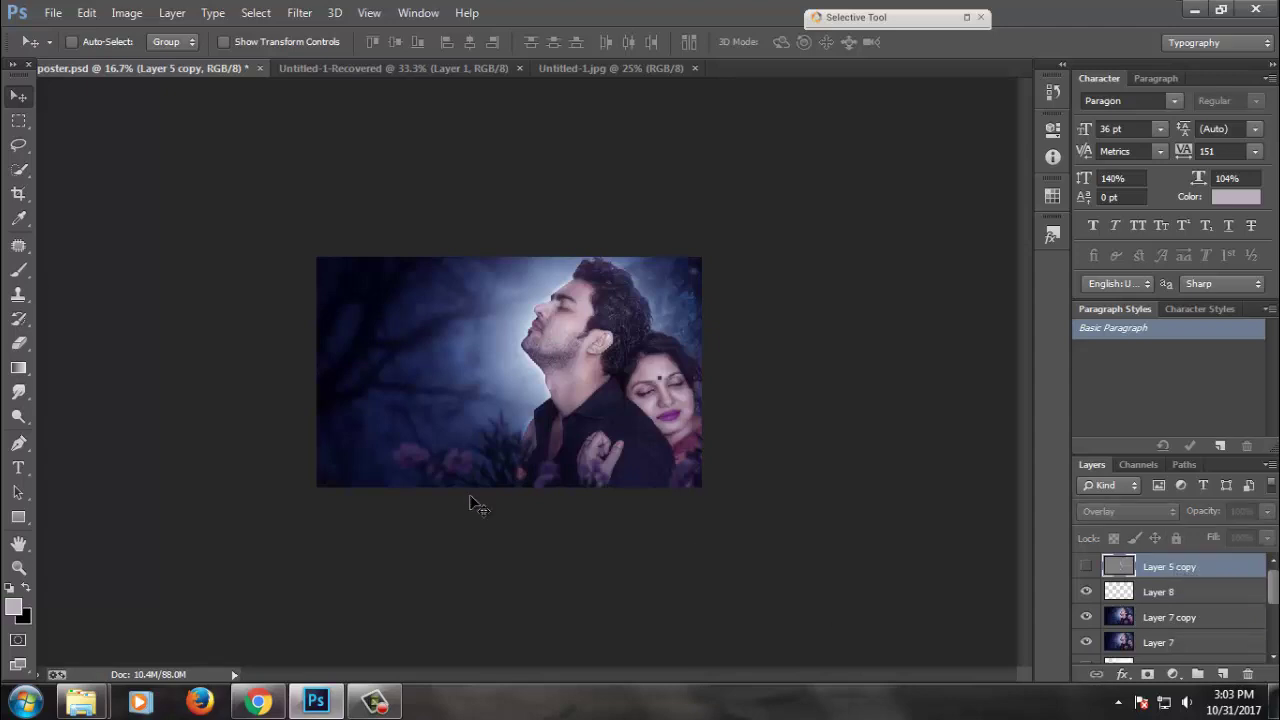
left_click(1087, 566)
left_click(1187, 598)
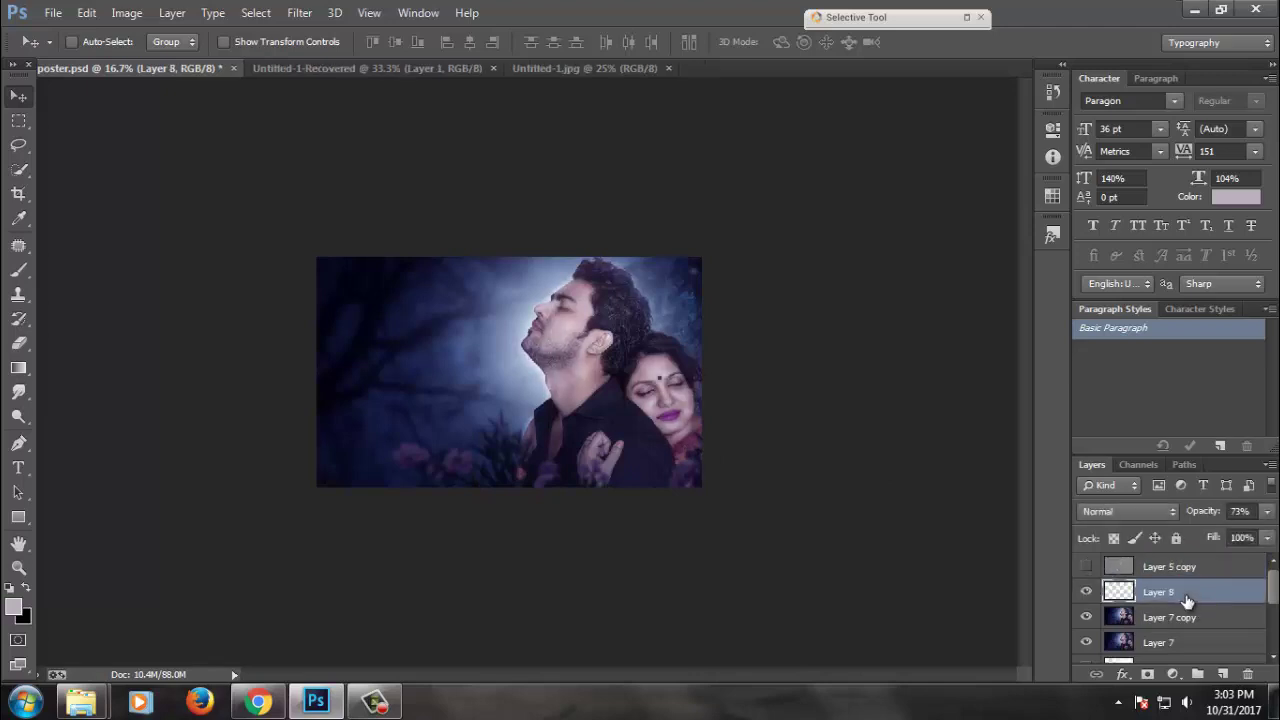
key("ctrl+shift+alt+e")
key("ctrl+s")
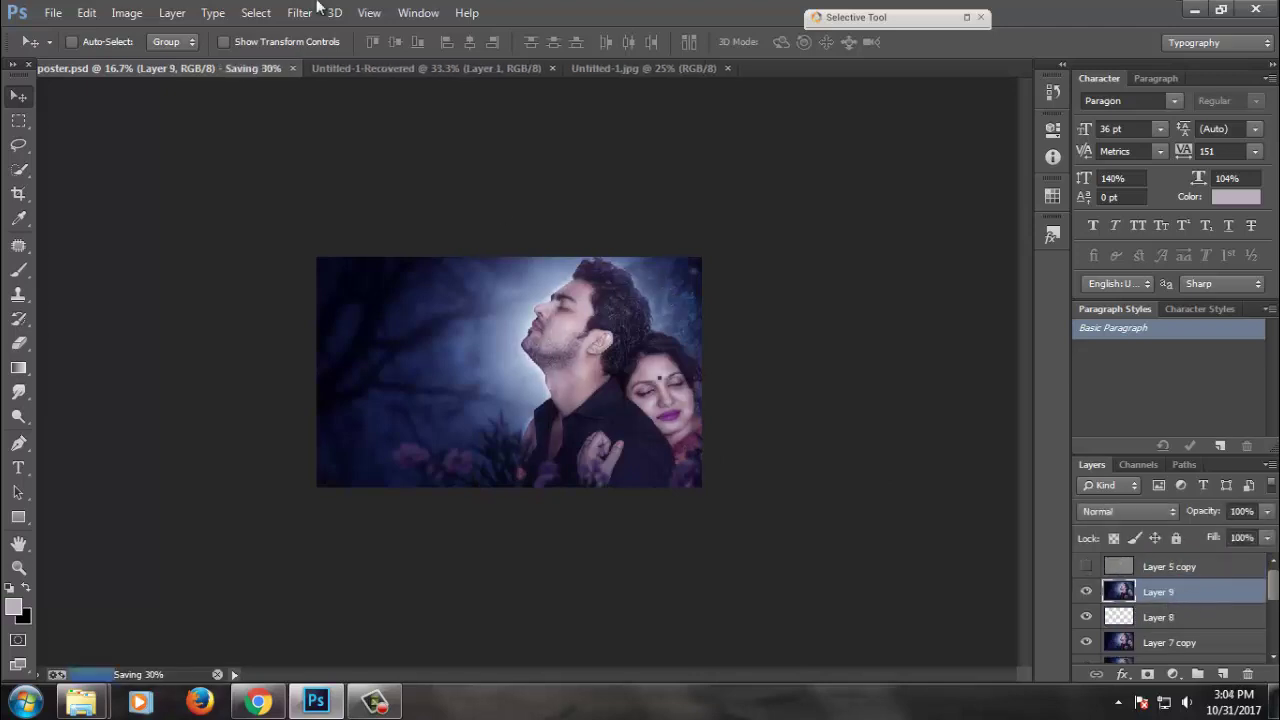
left_click(299, 12)
left_click(345, 118)
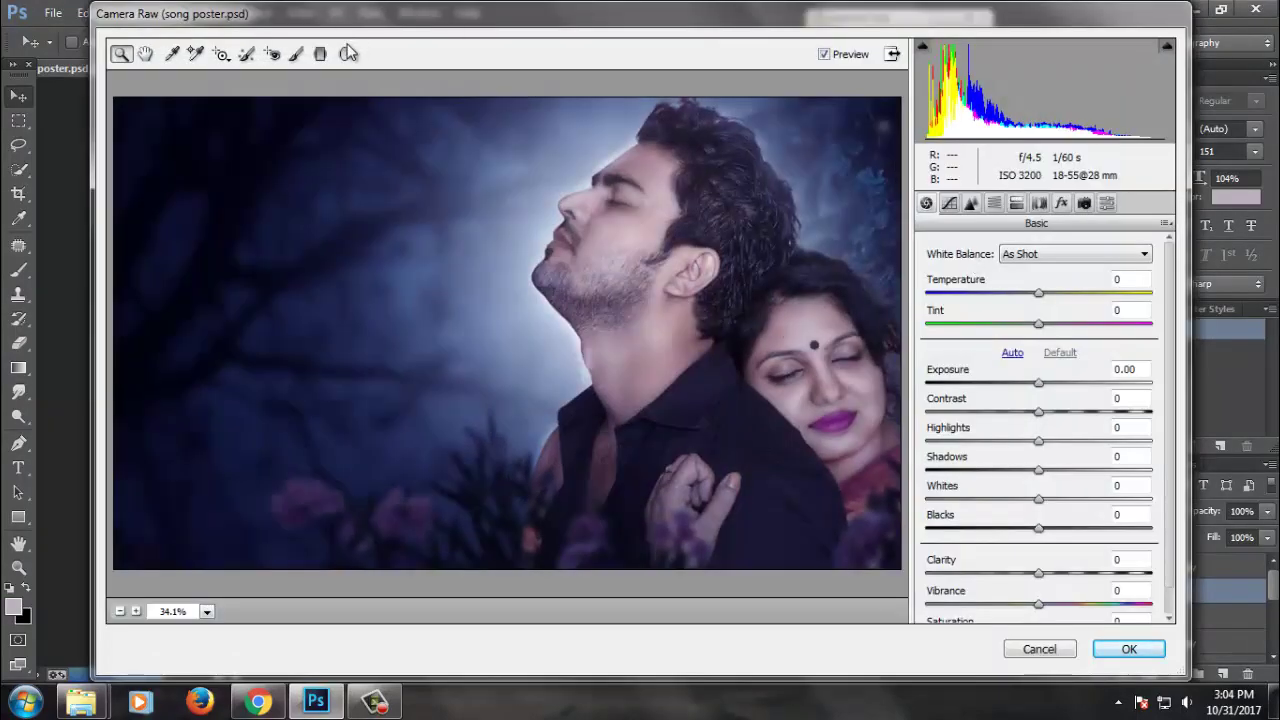
- Draw a Camera Raw radial filter around the man's head with Clarity 0
left_click(349, 53)
left_click_drag(658, 308, 740, 399)
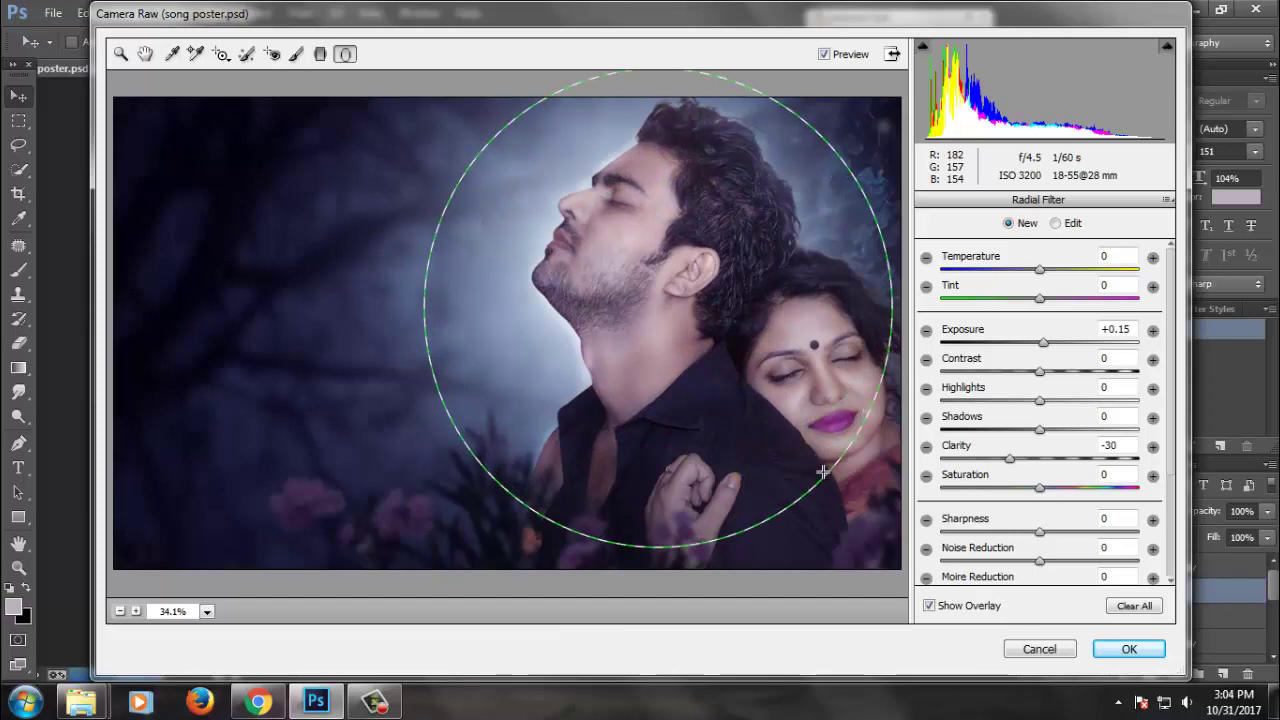
left_click_drag(820, 453, 840, 465)
left_click_drag(782, 377, 790, 383)
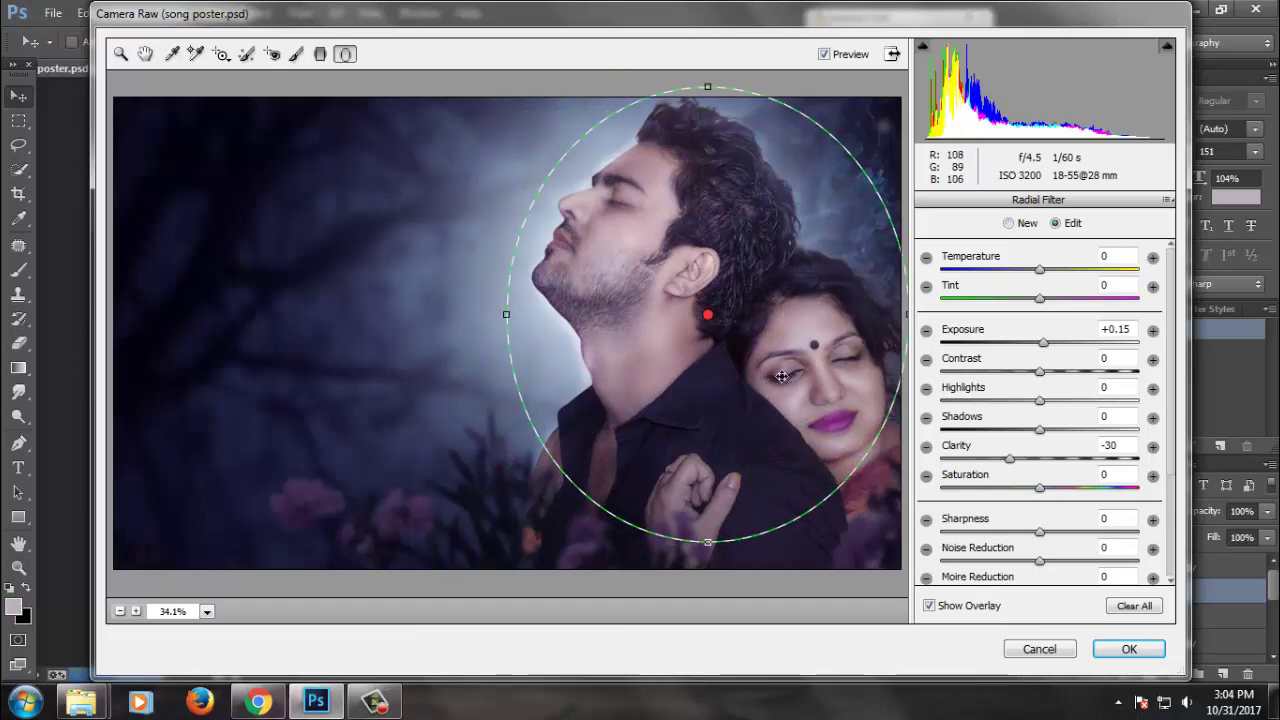
type("0")
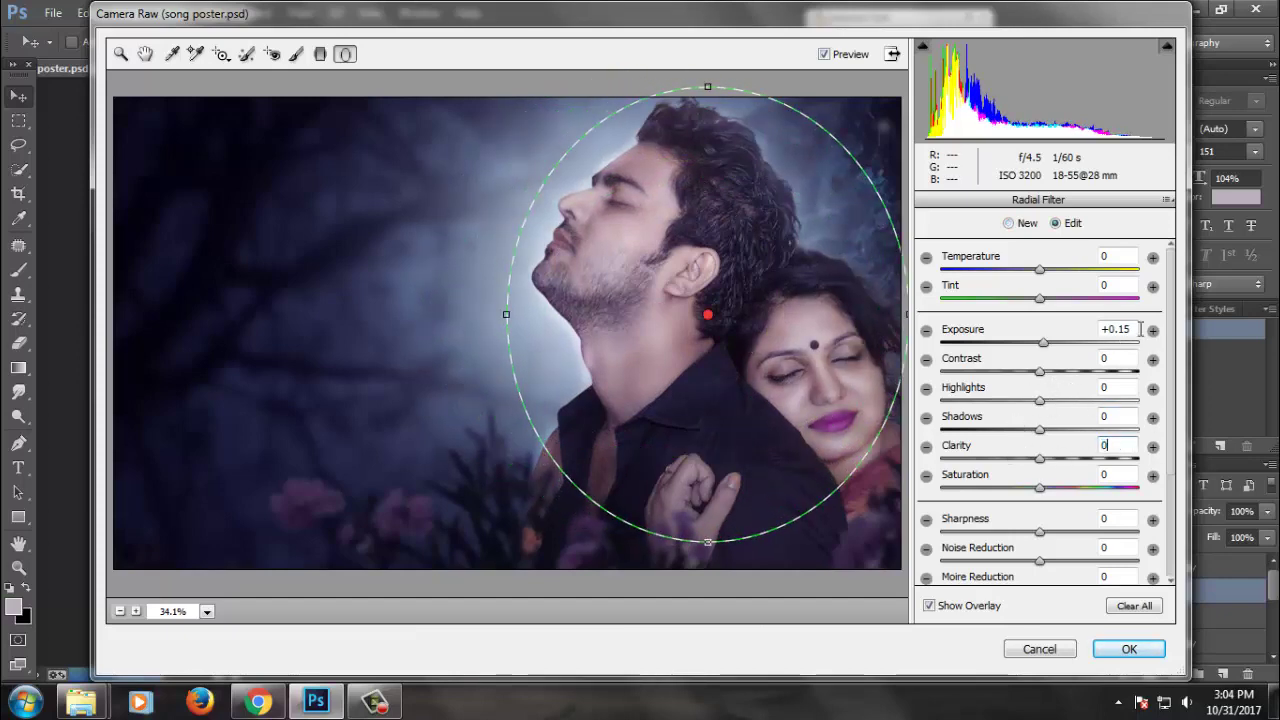
scroll(1108, 376, "down", 3)
- Give the radial filter a pale blue tint at 18 saturation
left_click(1117, 514)
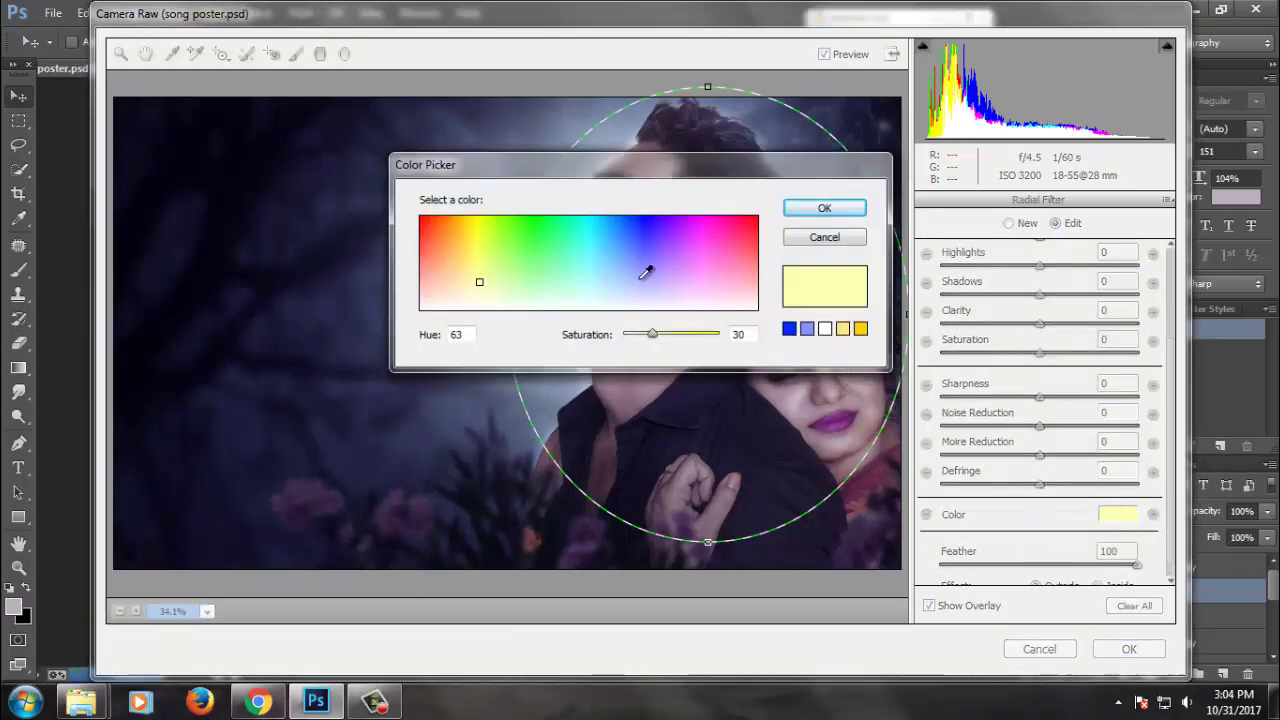
left_click(635, 251)
left_click_drag(817, 160, 1279, 153)
left_click_drag(1157, 328, 1115, 328)
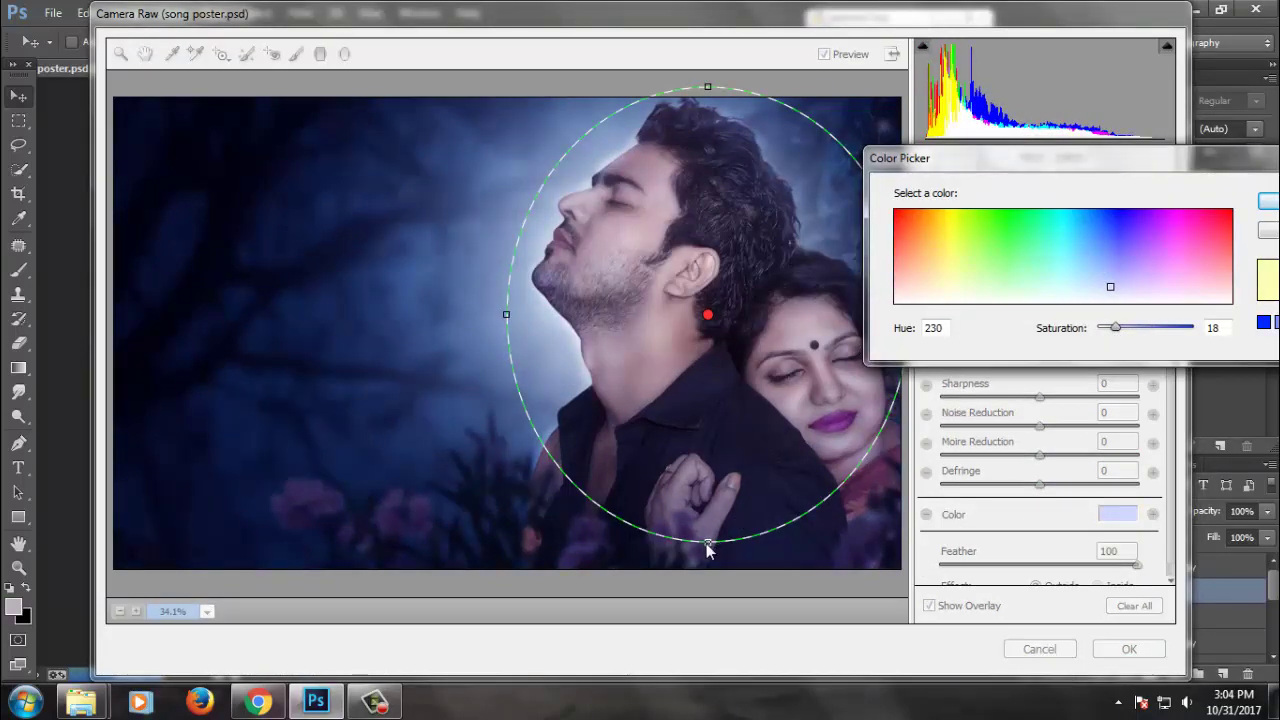
left_click_drag(1171, 160, 1020, 164)
left_click(1139, 204)
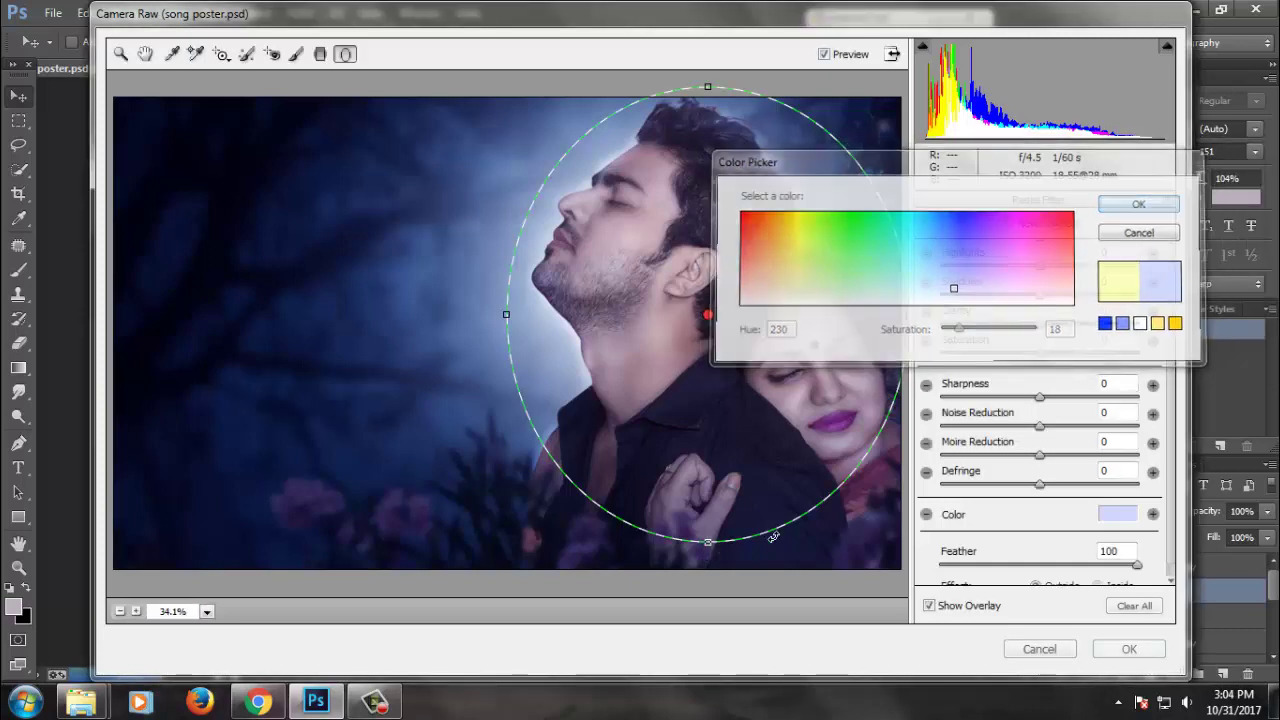
- Resize the radial filter around the head, set tint saturation to 0, and lower Exposure
left_click_drag(707, 541, 707, 512)
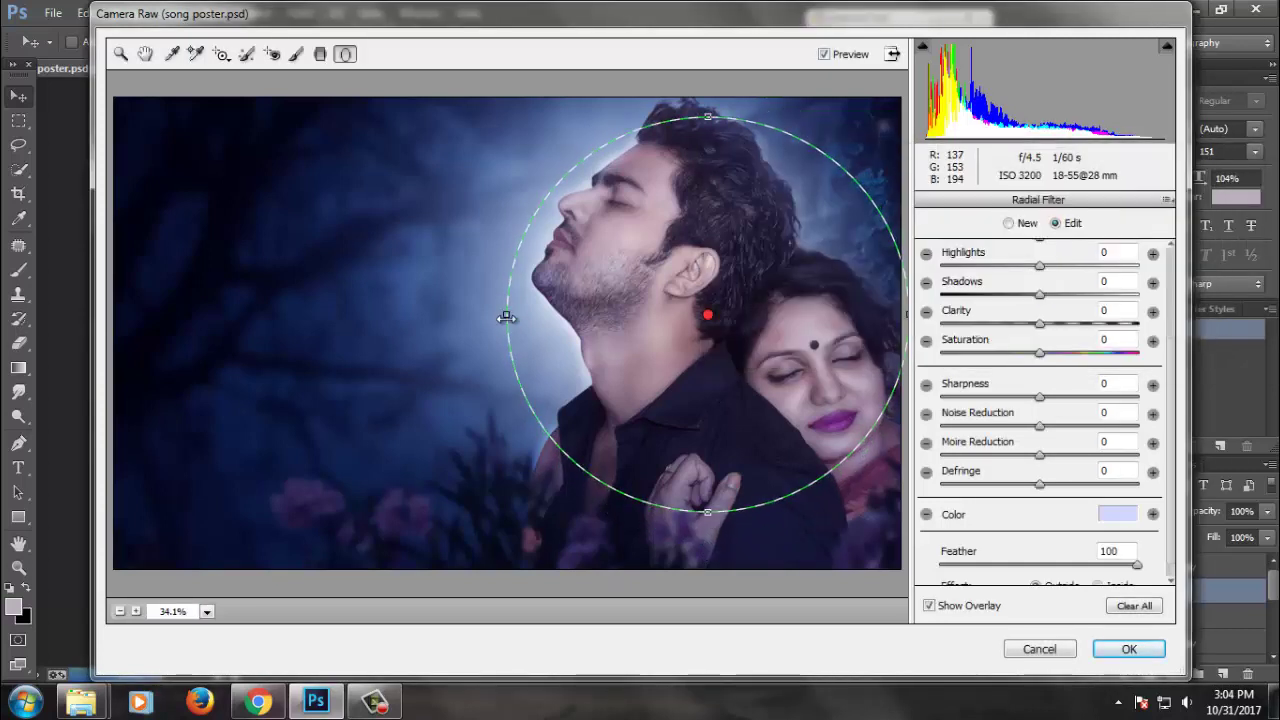
left_click_drag(506, 317, 527, 317)
left_click_drag(772, 364, 780, 368)
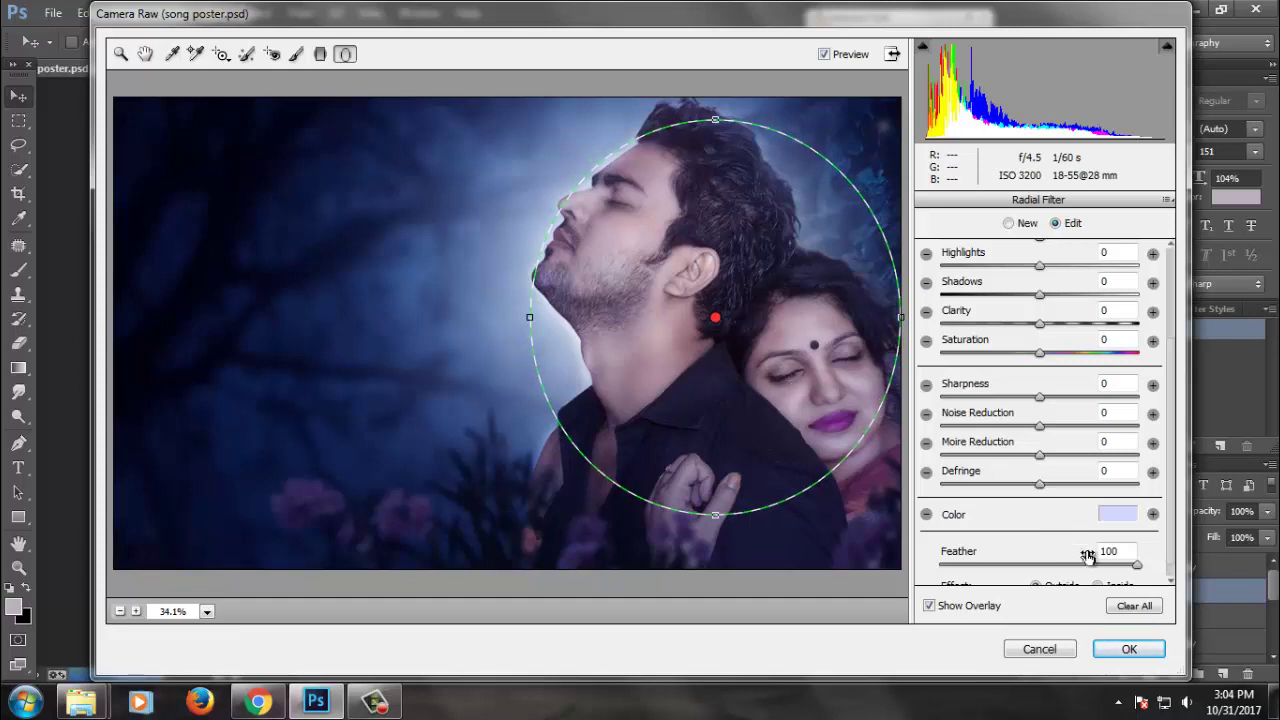
left_click(1129, 515)
left_click(622, 334)
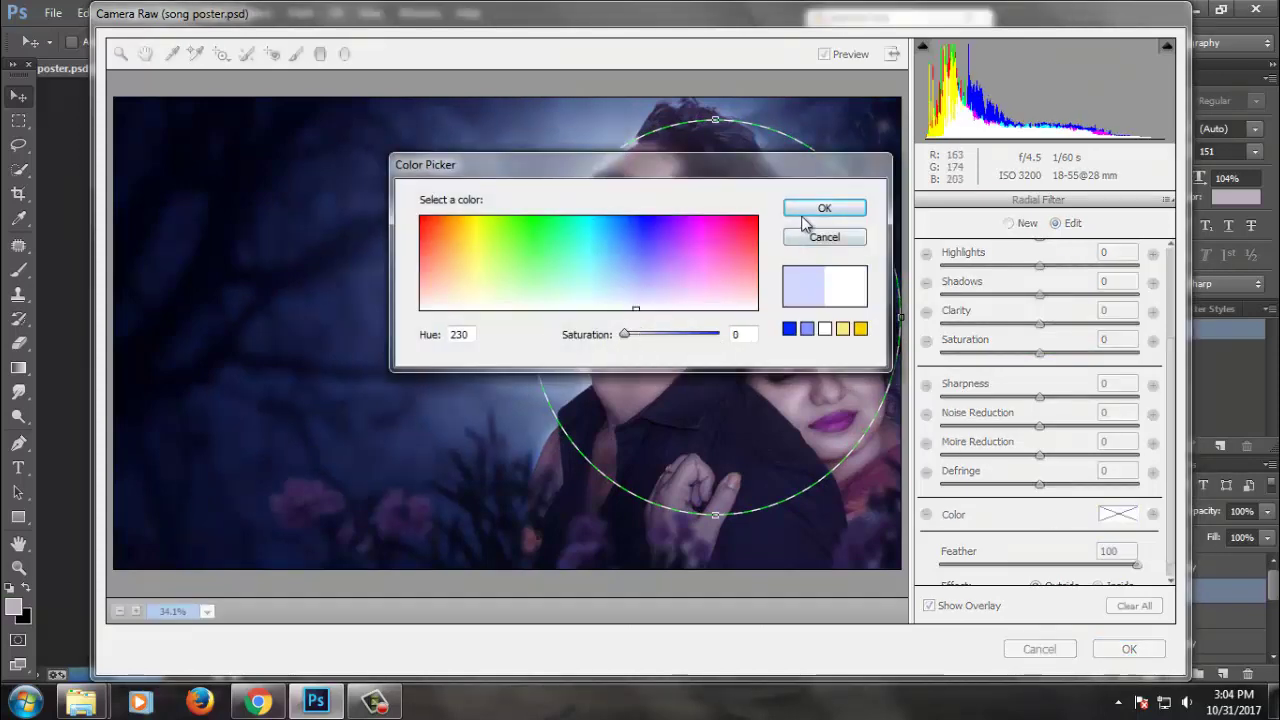
left_click(824, 208)
scroll(1043, 265, "up", 1)
left_click_drag(1040, 254, 1034, 254)
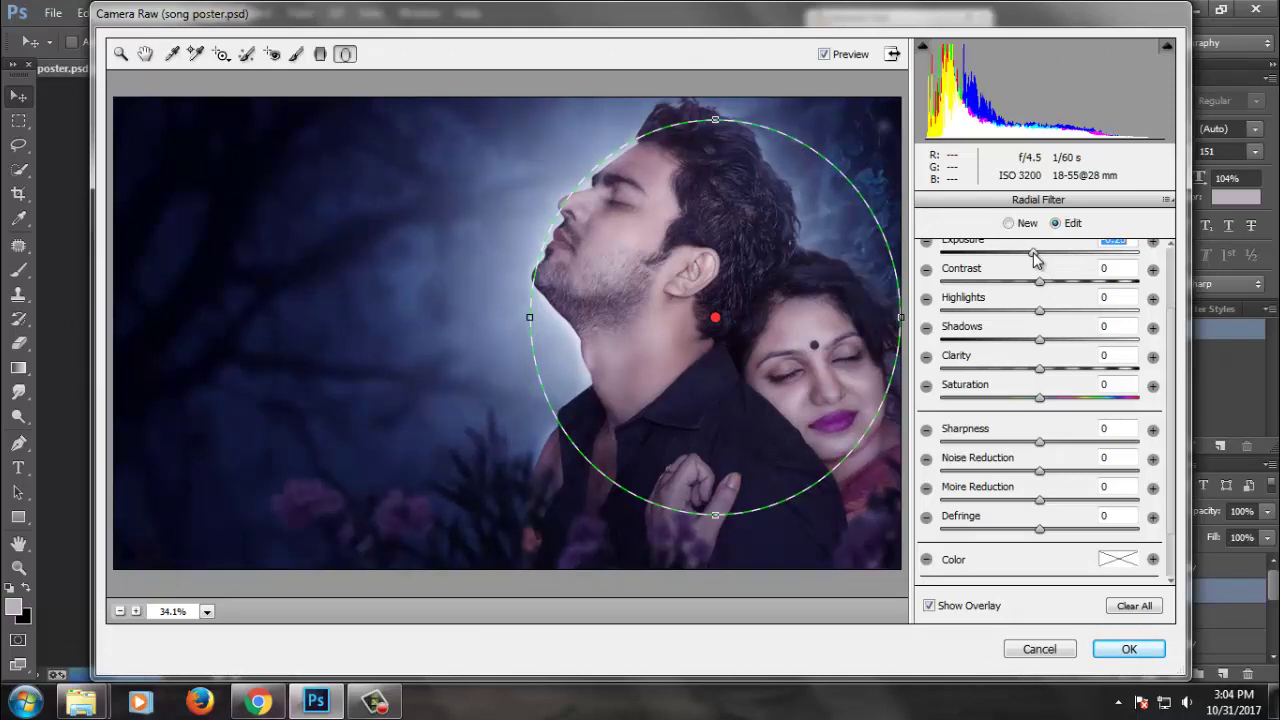
- Brush a +0.25 Exposure adjustment over the man's face and apply the Camera Raw edits
left_click(296, 54)
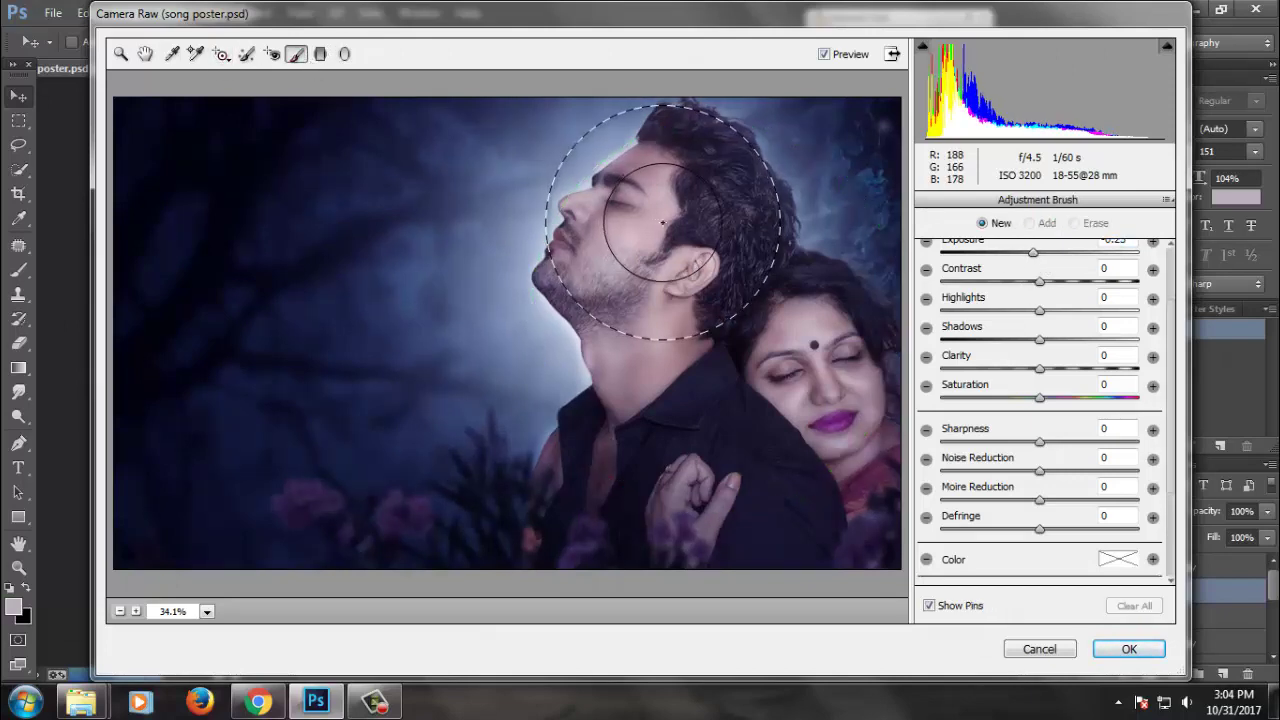
left_click_drag(663, 214, 605, 265)
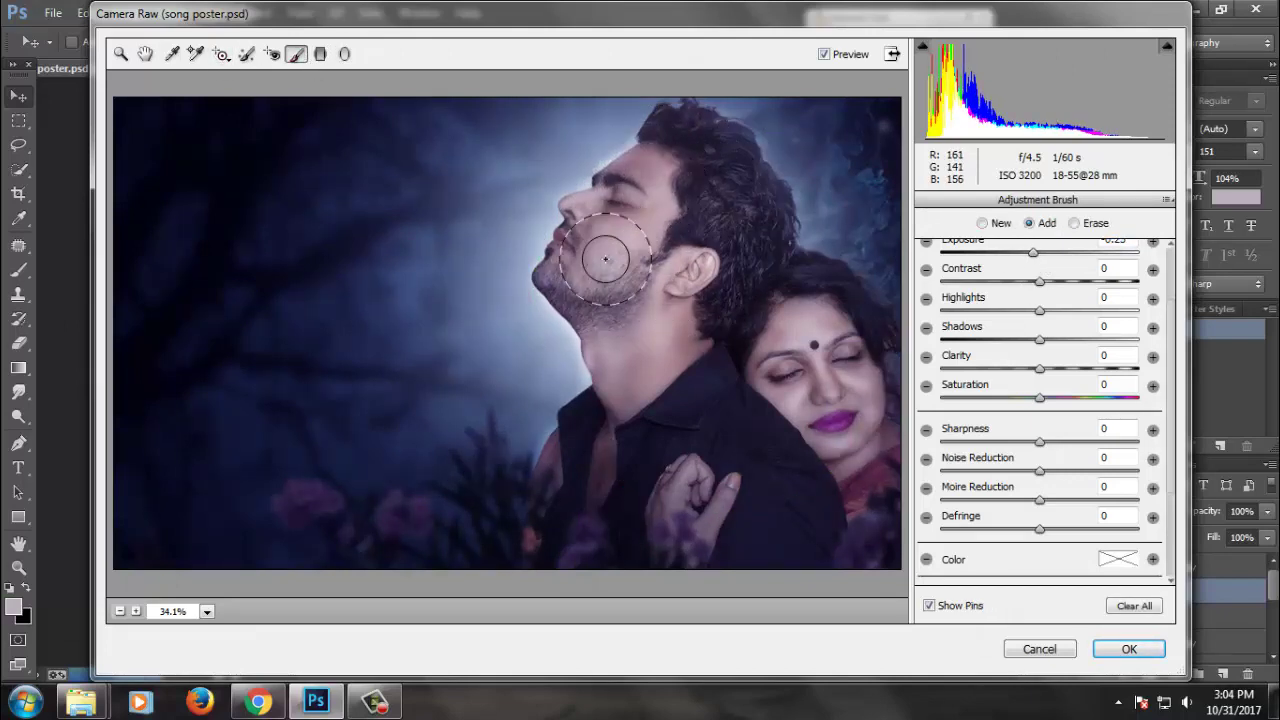
mouse_move(646, 314)
left_mouse_down()
mouse_move(586, 240)
mouse_move(648, 175)
left_mouse_up()
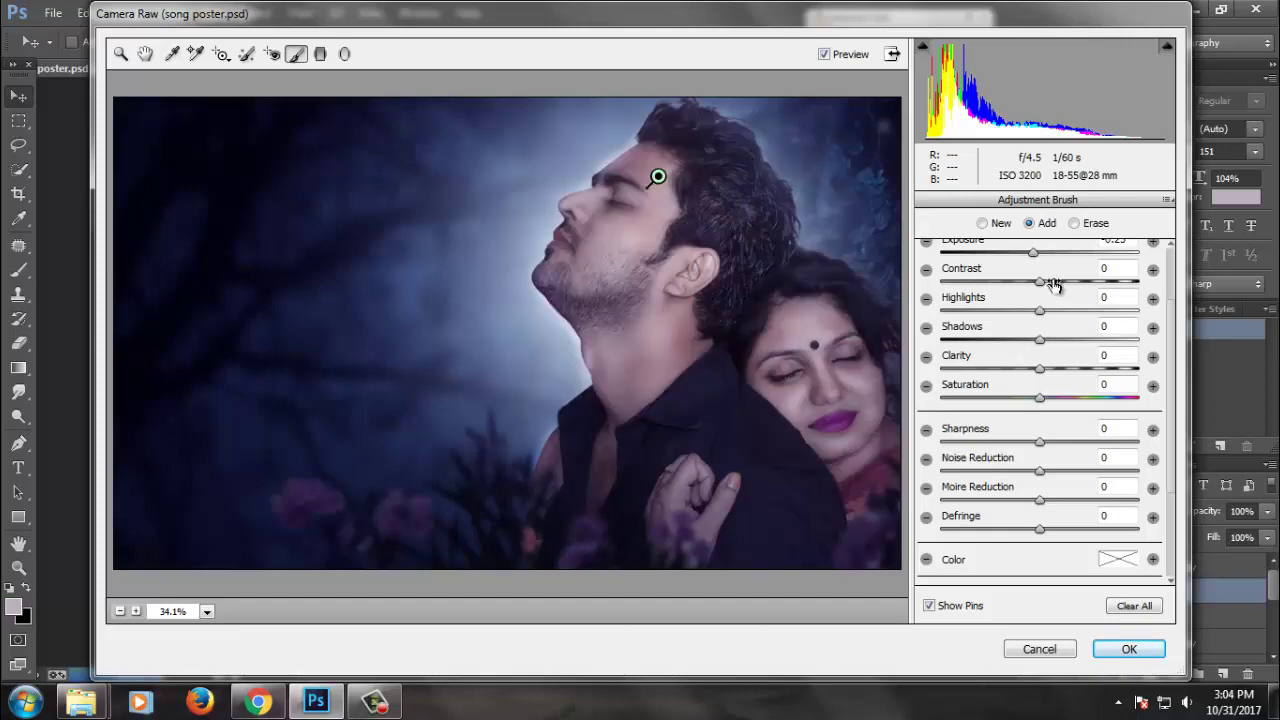
scroll(1054, 286, "up", 3)
double_click(1018, 333)
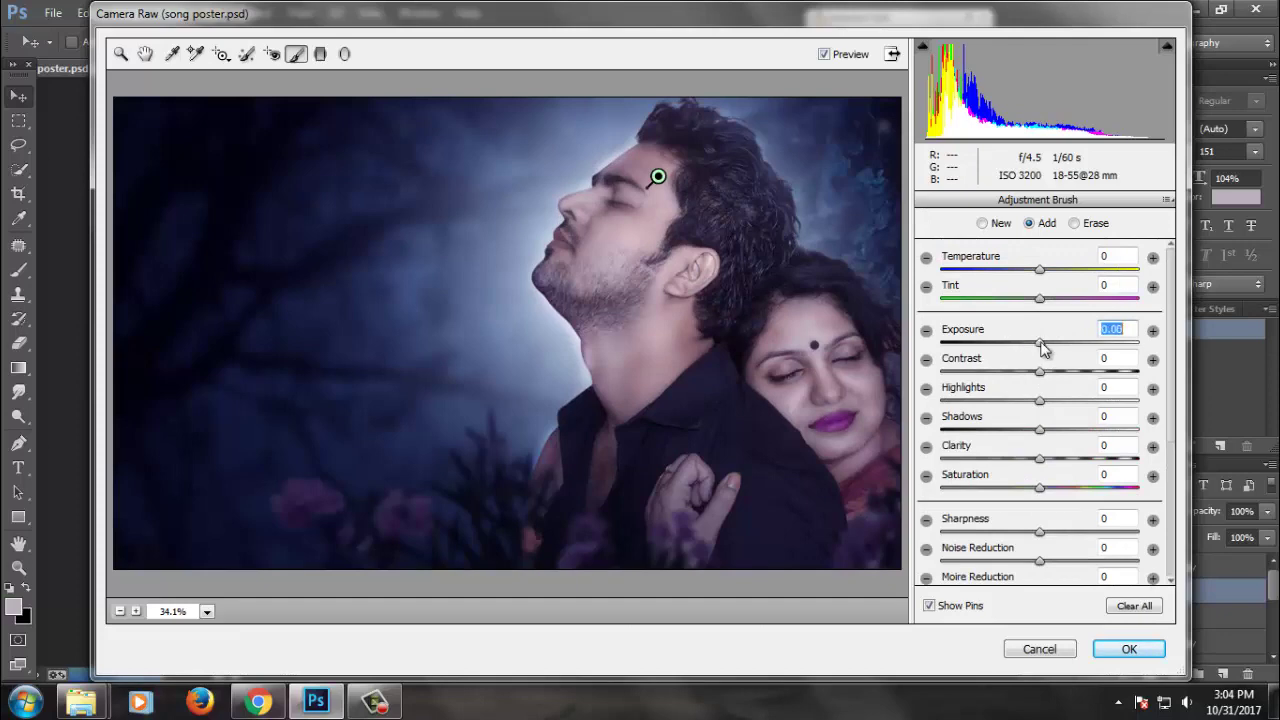
left_click_drag(1043, 345, 1048, 345)
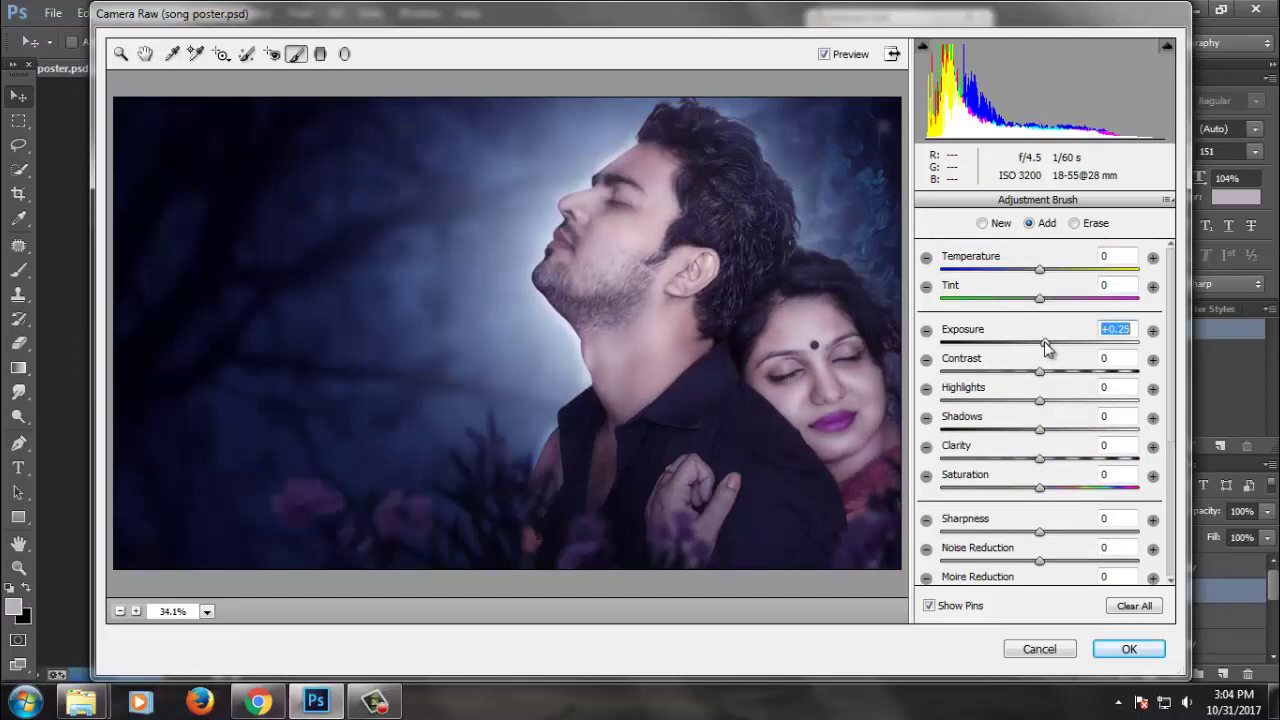
scroll(684, 316, "down", 1)
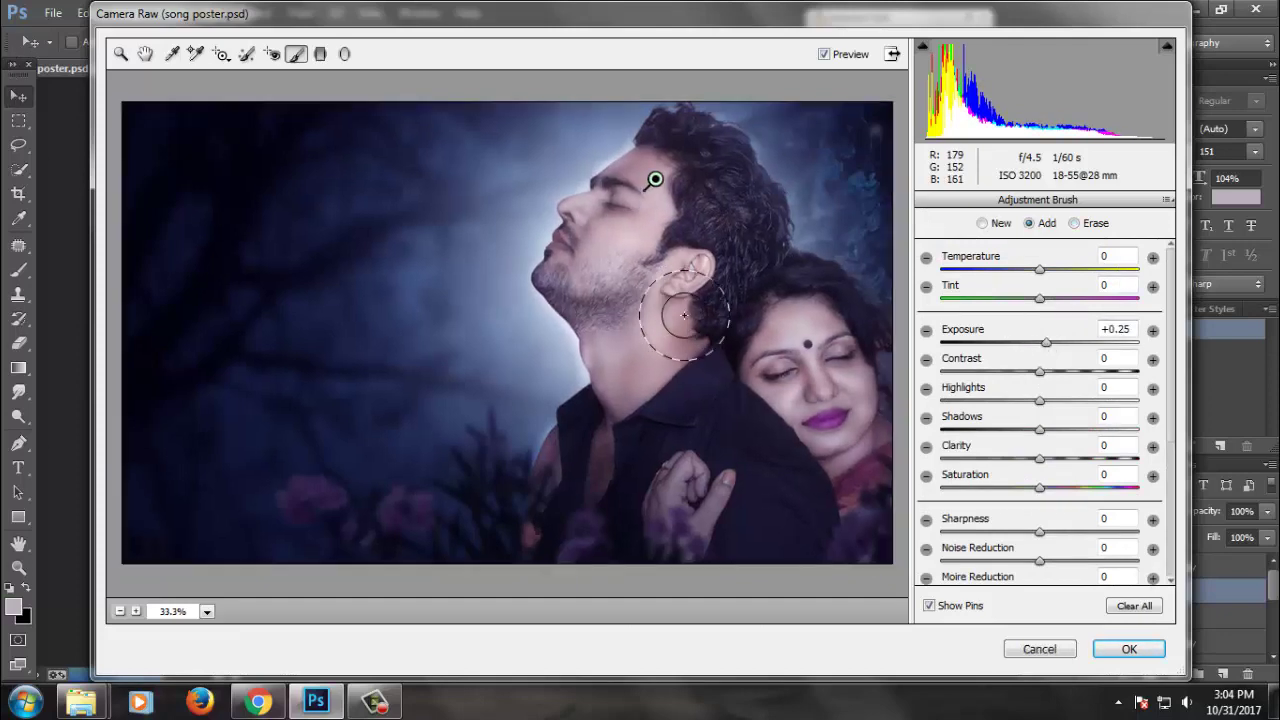
scroll(684, 316, "down", 1)
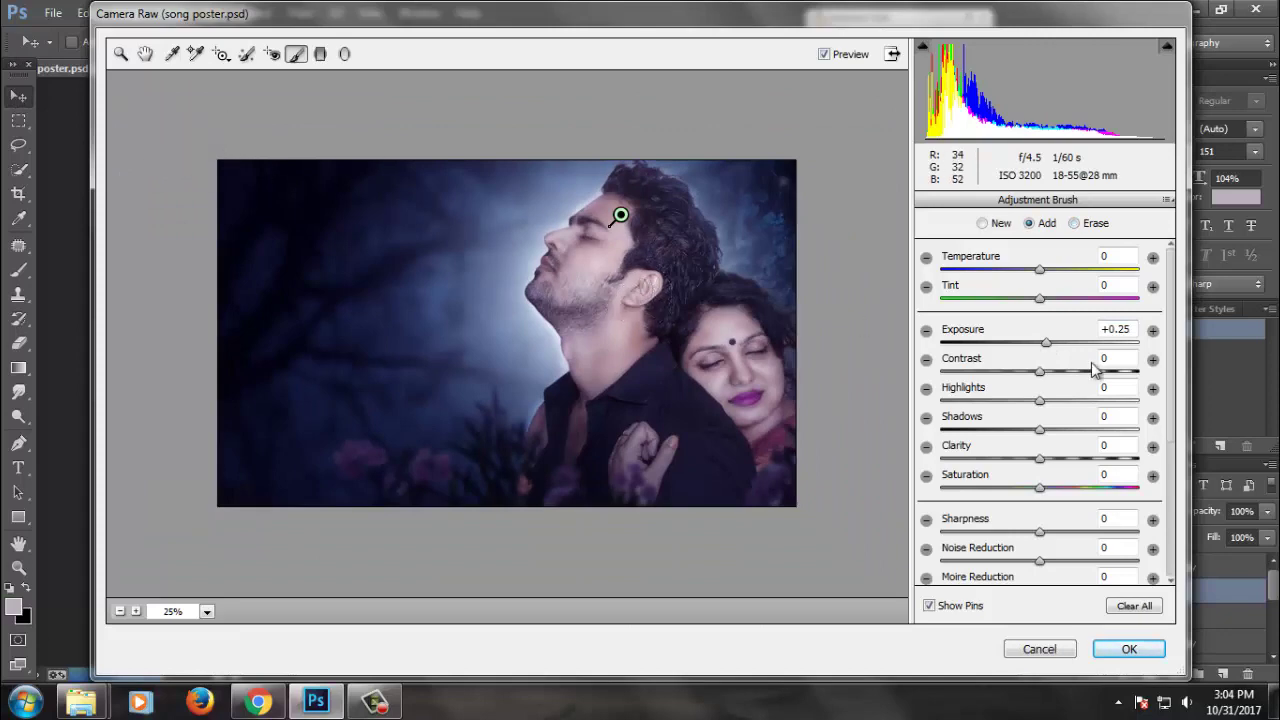
left_click(1134, 648)
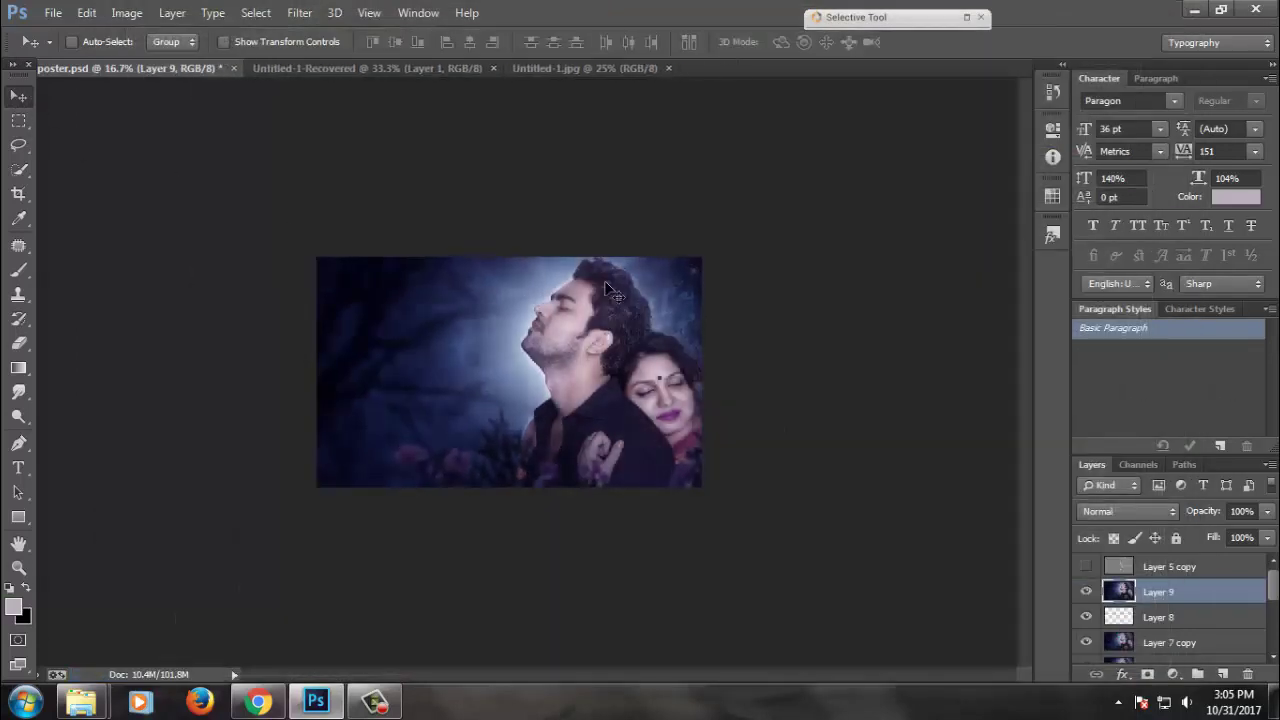
- Save the poster and add a new Layer 10 with a white brush
left_click(655, 257)
key("ctrl+s")
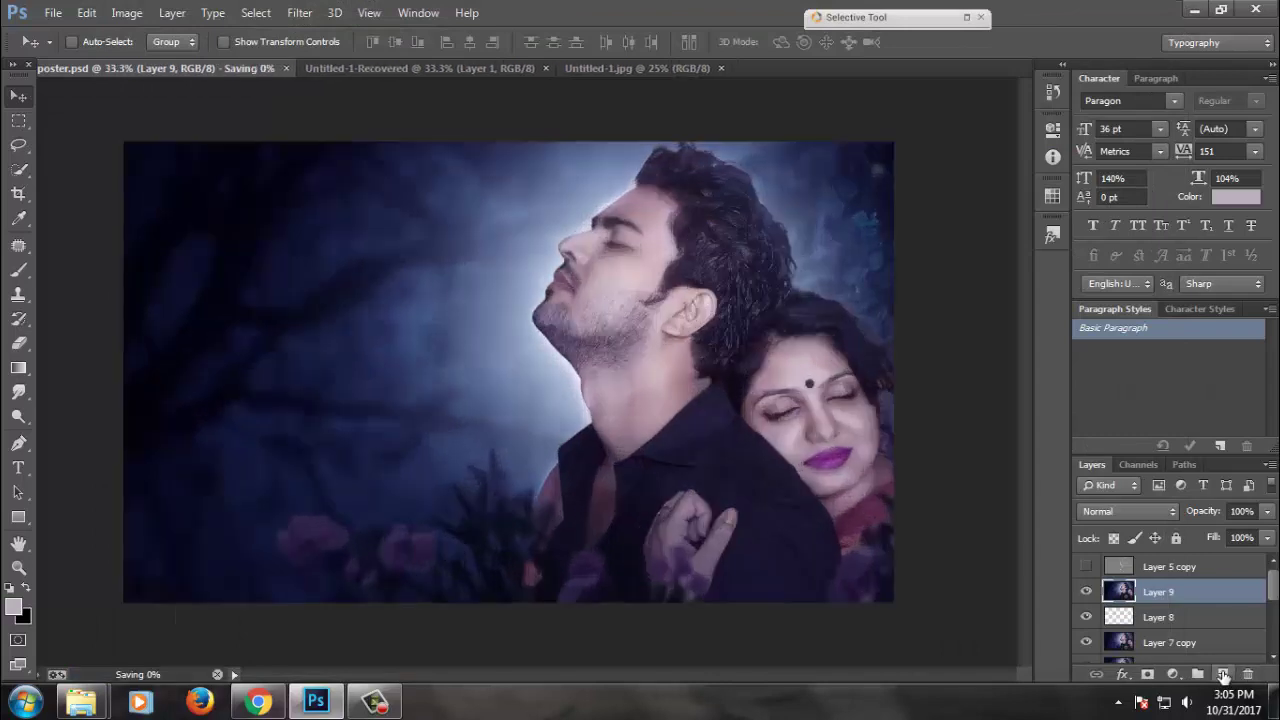
left_click(1224, 673)
key("b")
key("ctrl+plus")
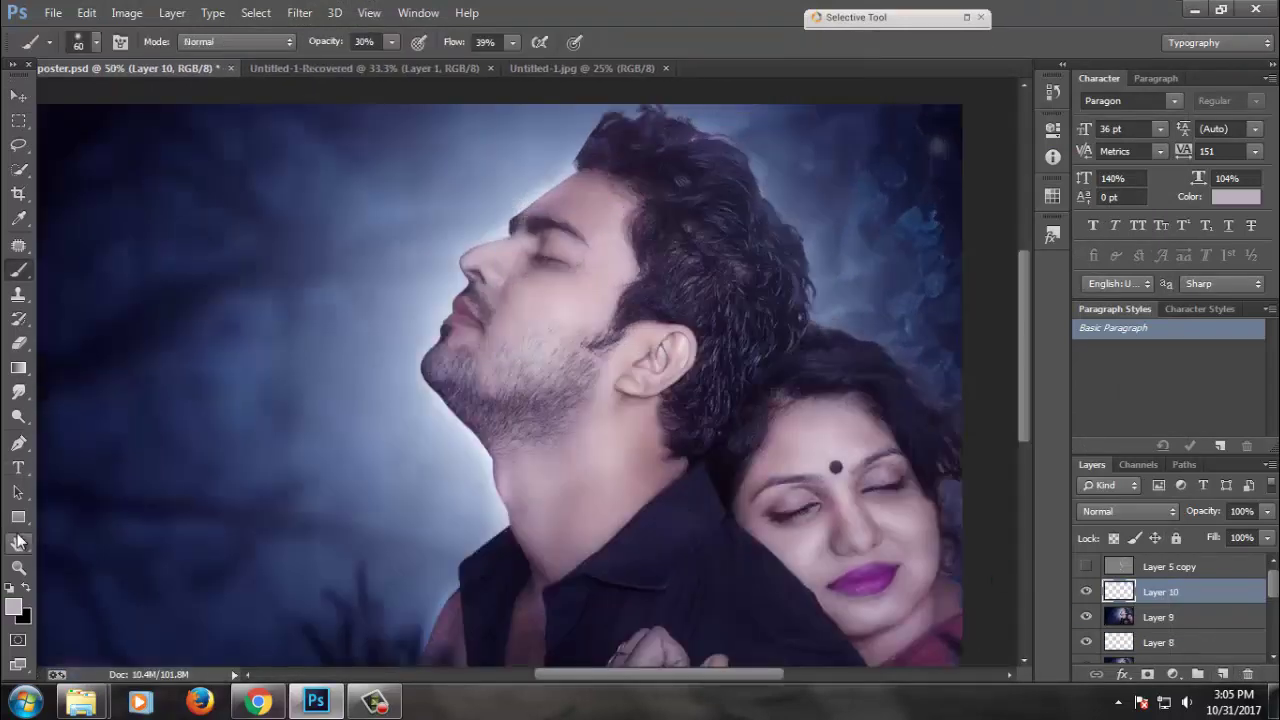
left_click(10, 590)
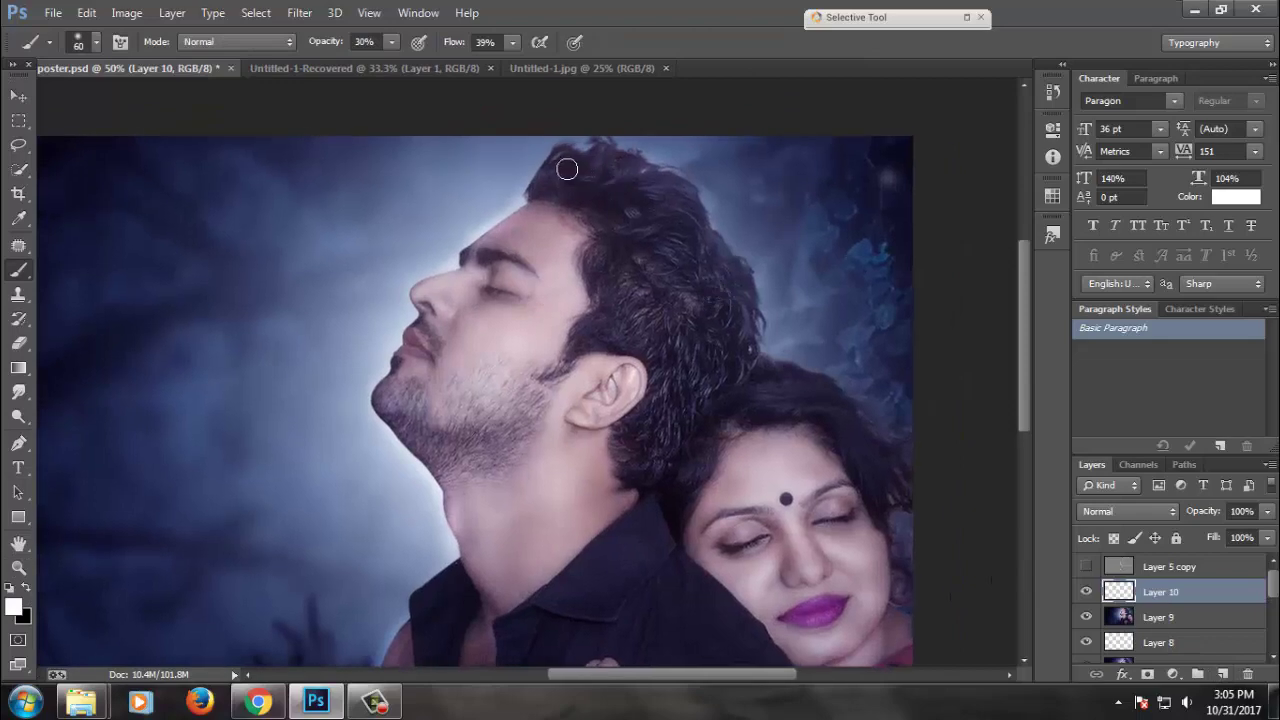
- Paint a white glow along the man's hair at 100% flow and fade it to 25% opacity
left_click_drag(532, 176, 571, 148)
key("ctrl+z")
left_click_drag(501, 60, 516, 62)
mouse_move(527, 194)
left_mouse_down()
mouse_move(763, 314)
mouse_move(932, 479)
left_mouse_up()
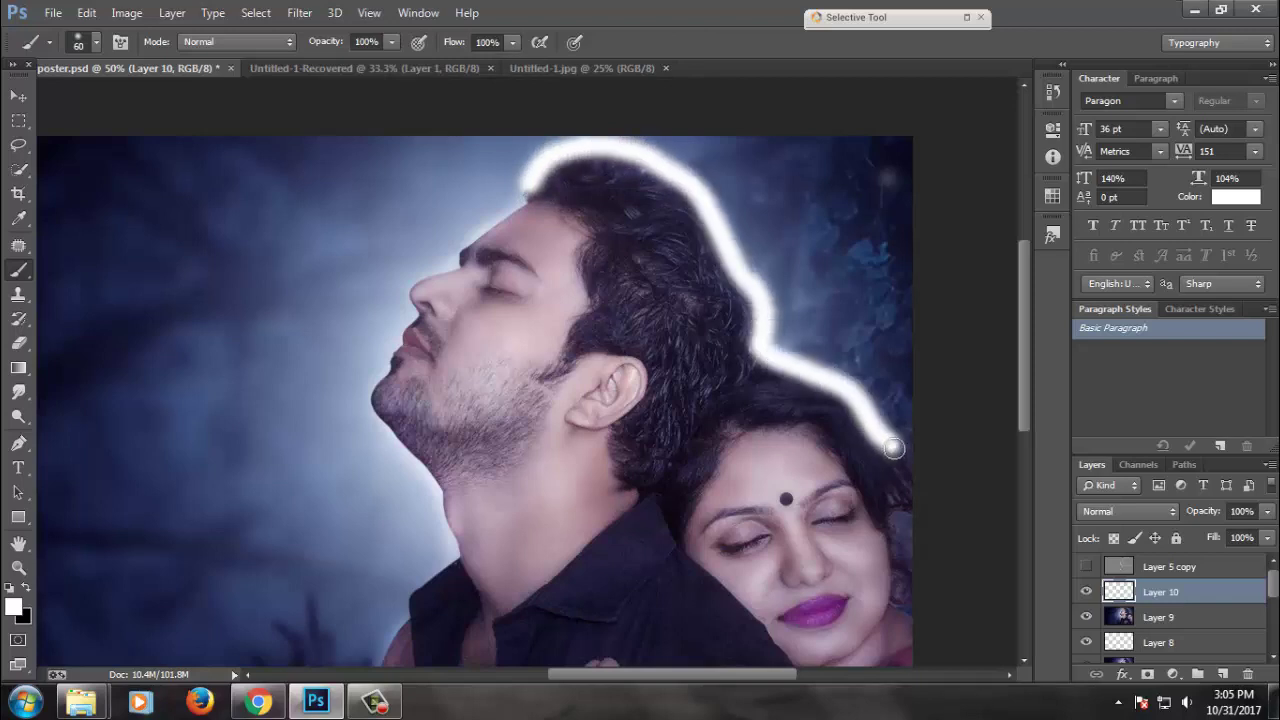
left_click(1267, 511)
left_click(1200, 538)
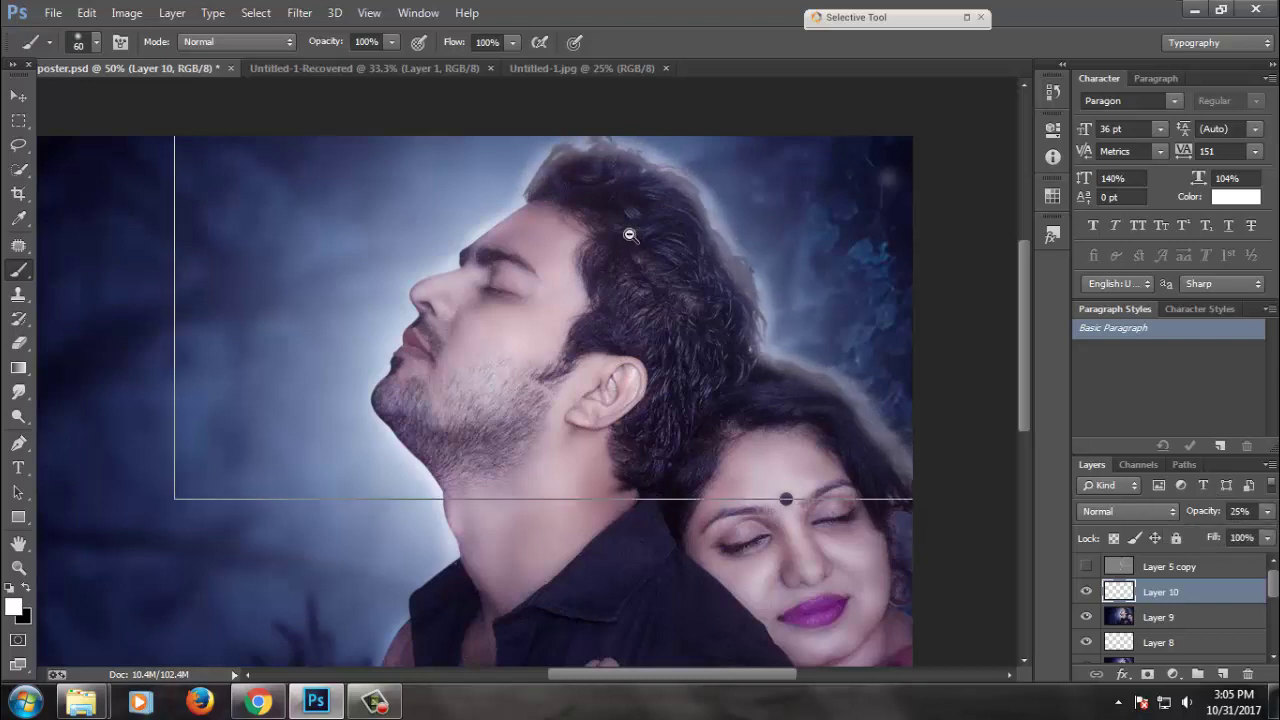
key("ctrl+minus")
key("ctrl+minus")
key("ctrl+minus")
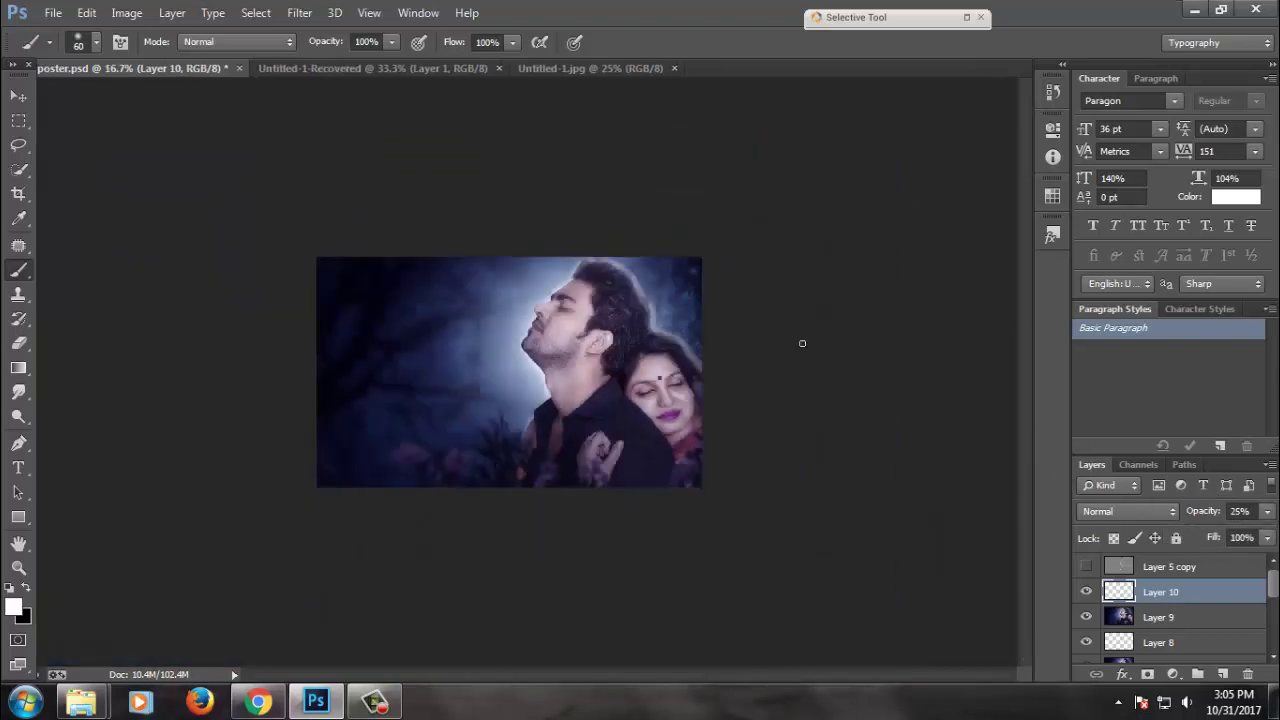
- Gaussian-blur the Layer 10 hair glow and compare the poster with and without it
left_click(299, 13)
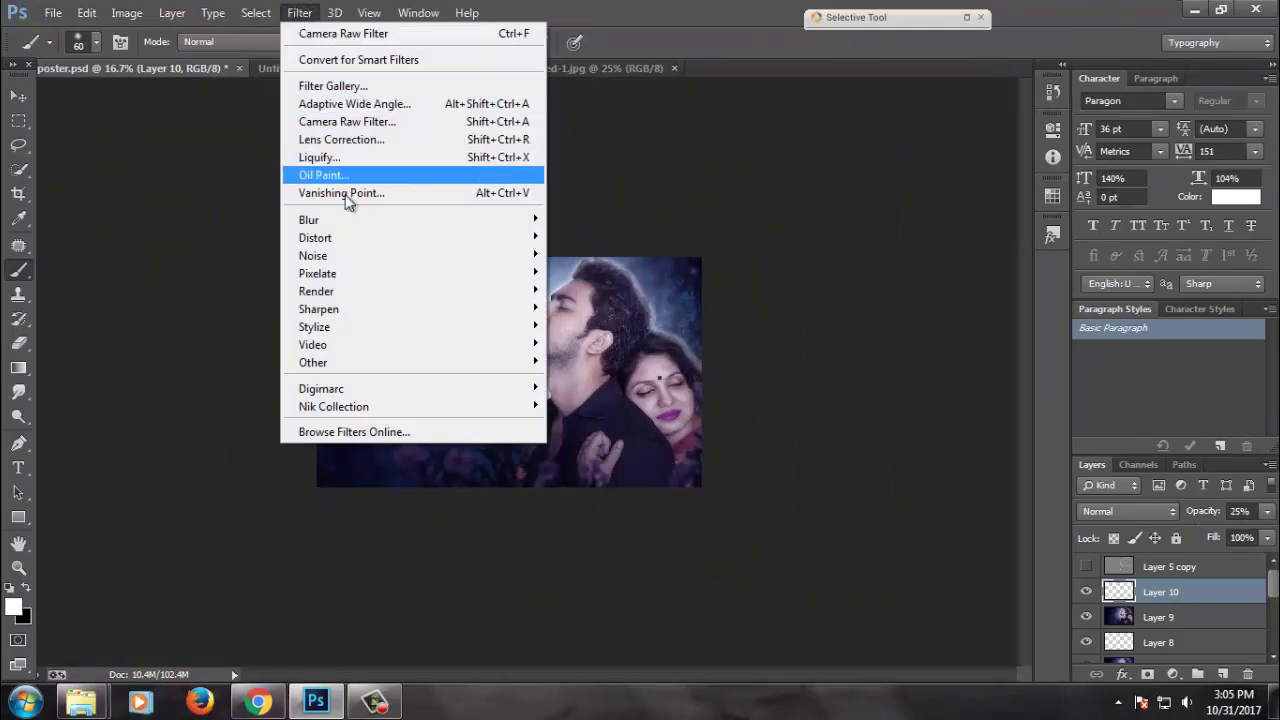
left_click(640, 352)
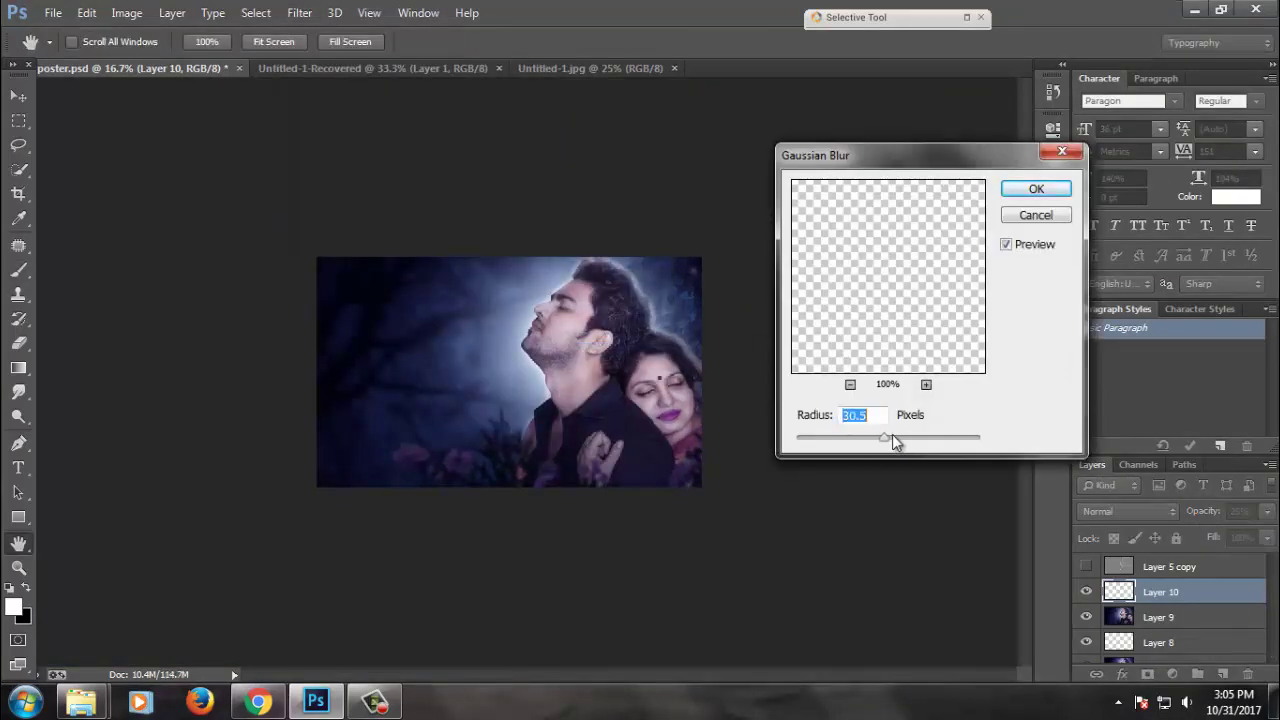
key("Return")
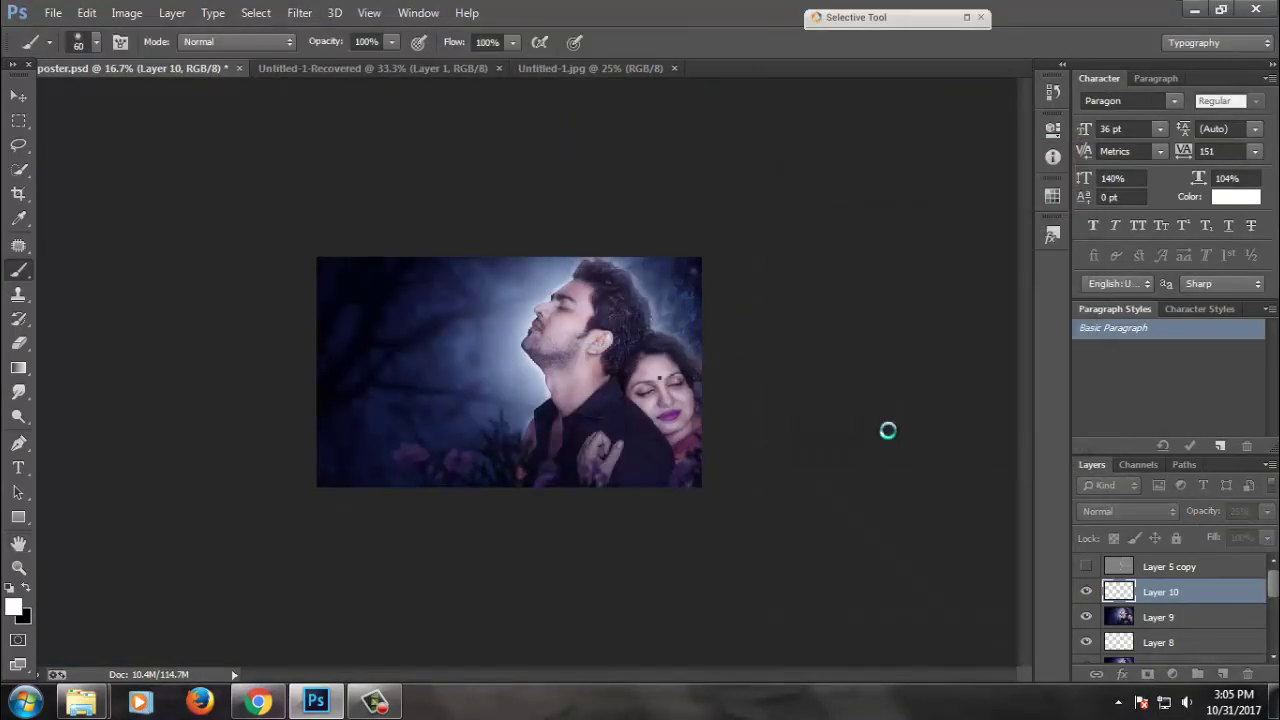
left_click(19, 95)
left_click(615, 332, "ctrl")
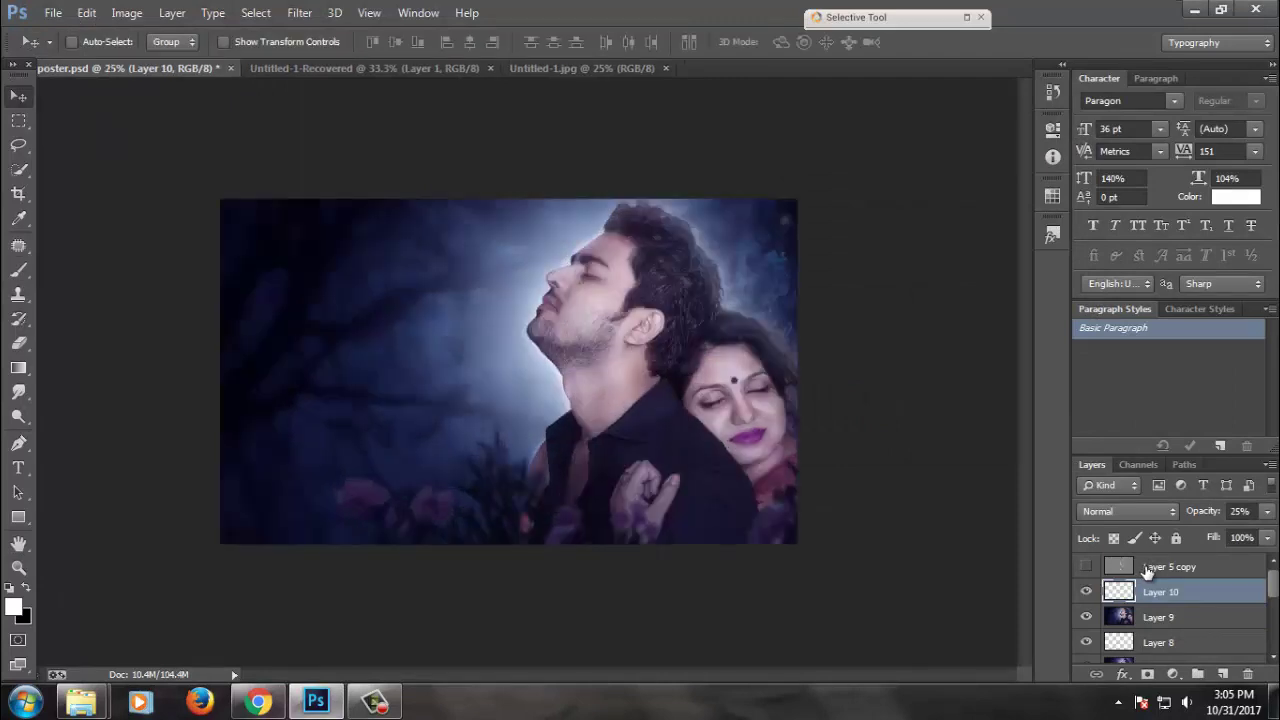
left_click(1088, 592)
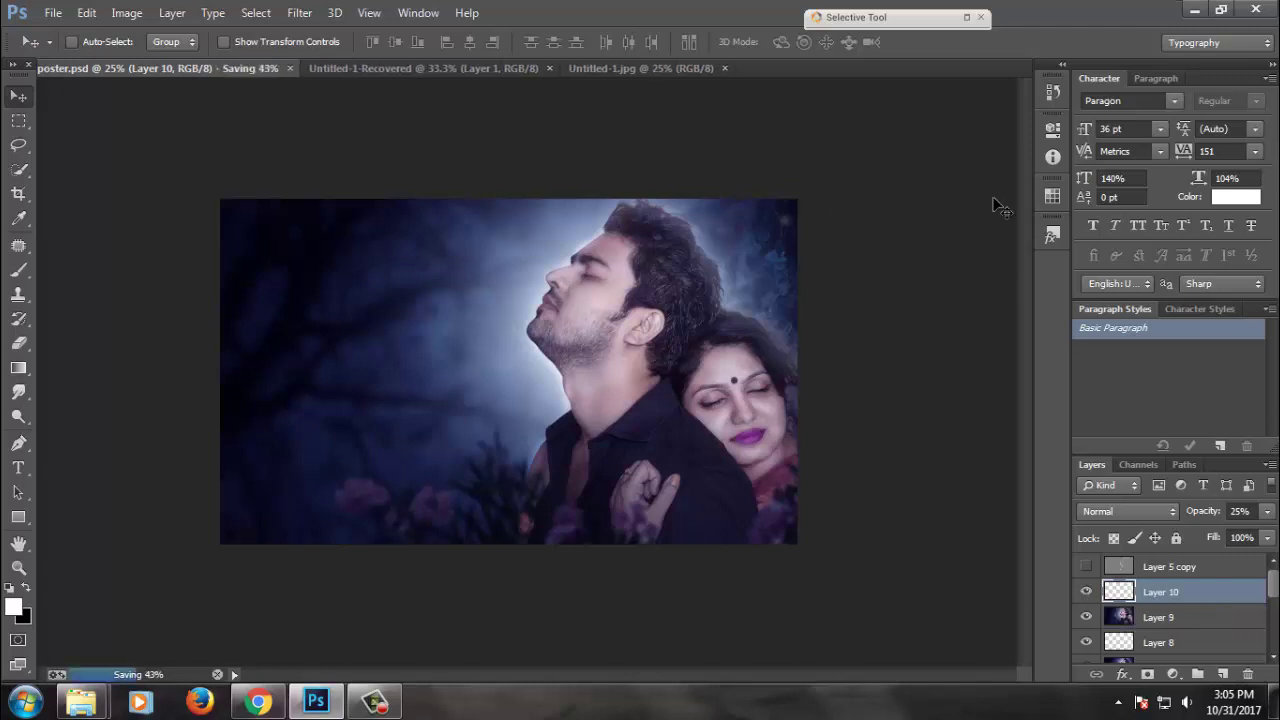
left_click(684, 273, "alt")
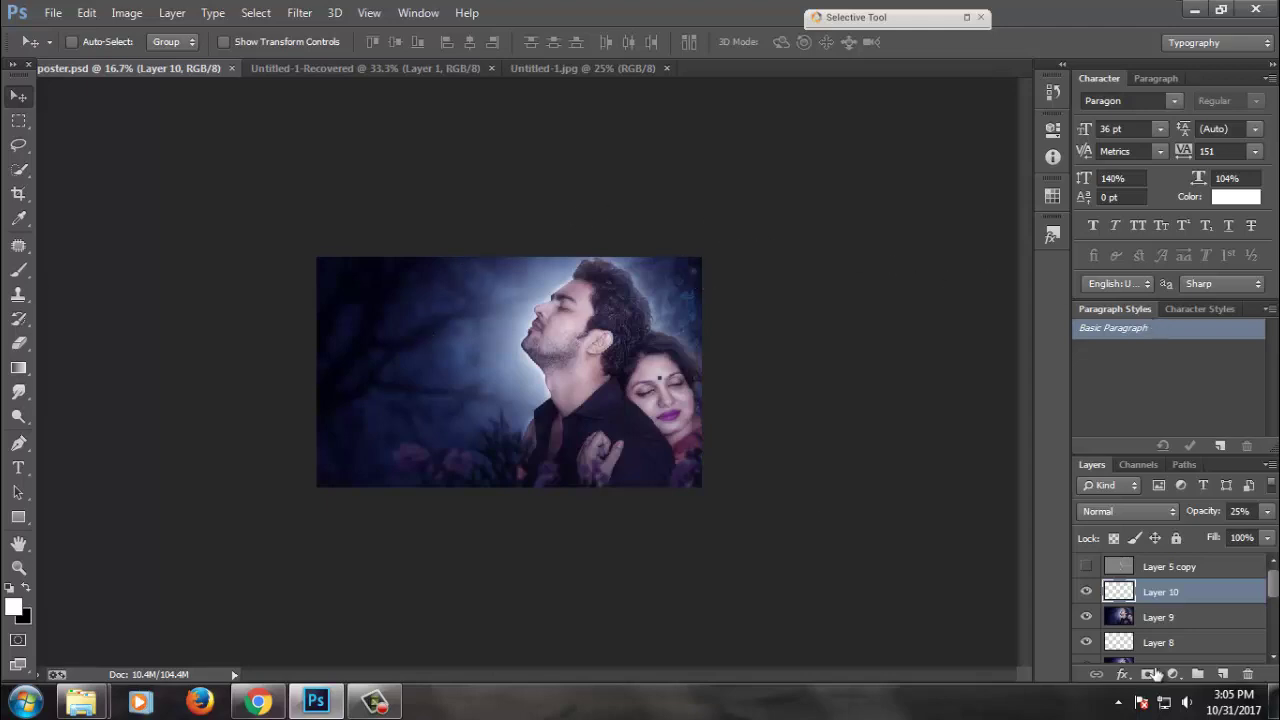
- Fill a rectangle on the poster's left side with black on a new Layer 11
left_click(1222, 677)
key("m")
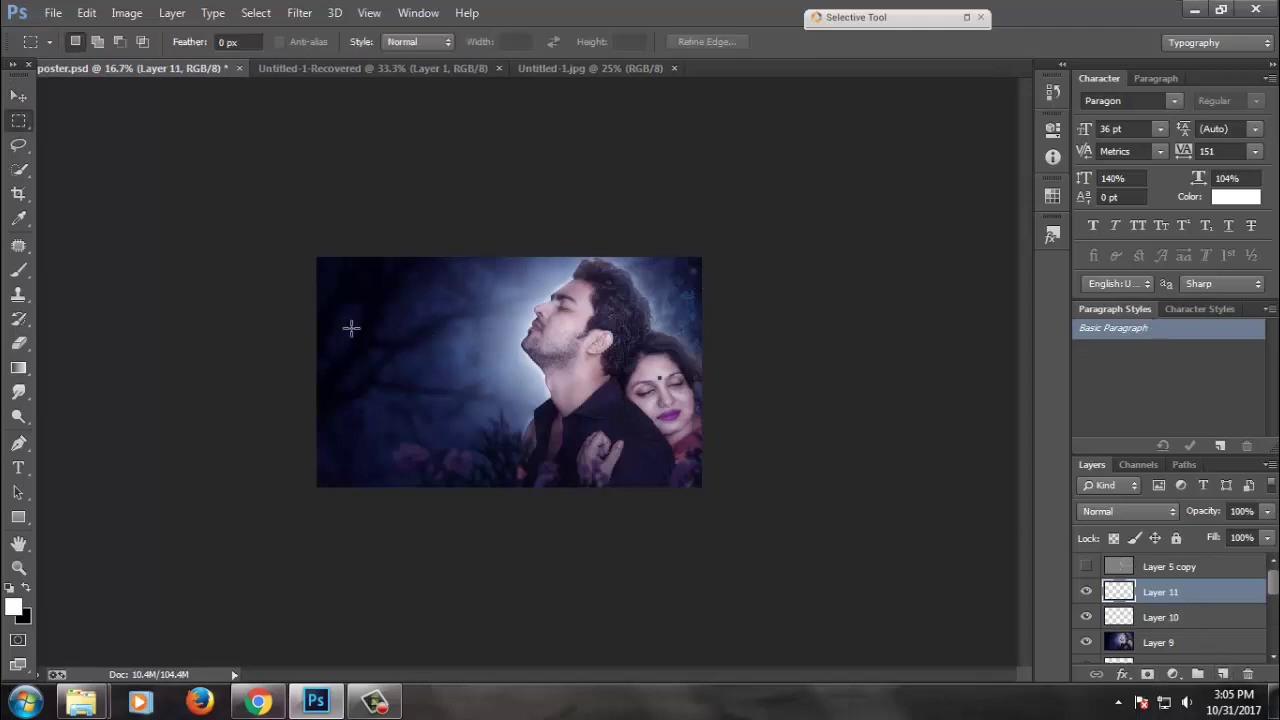
left_click_drag(241, 233, 624, 507)
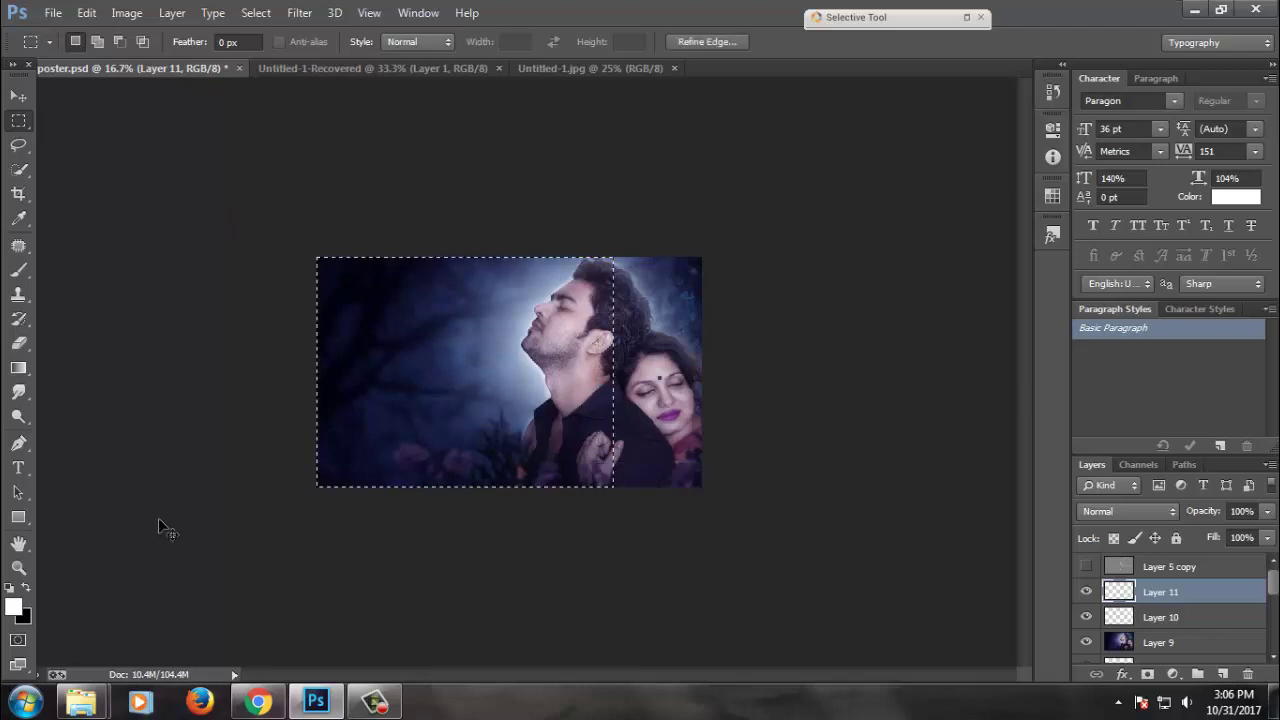
key("ctrl+BackSpace")
key("ctrl+d")
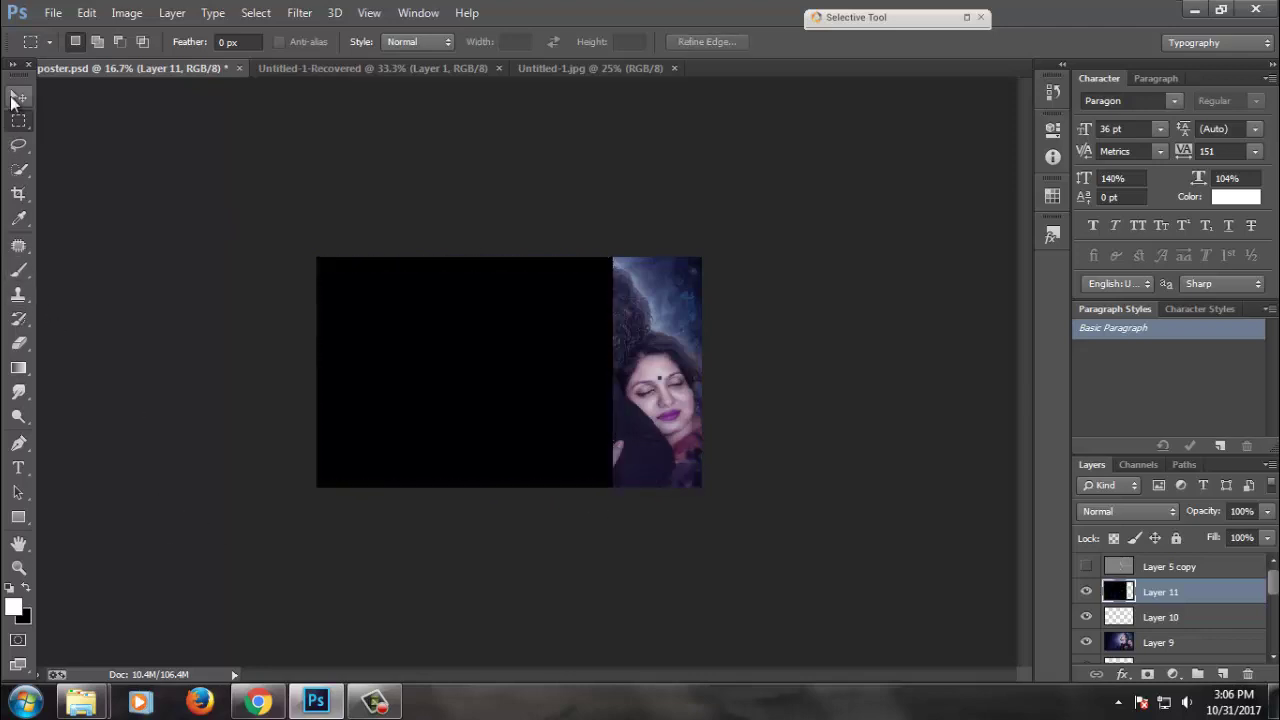
- Set the black overlay to 56% opacity and gradient-mask it to fade toward the man
left_click(17, 98)
left_click(1267, 511)
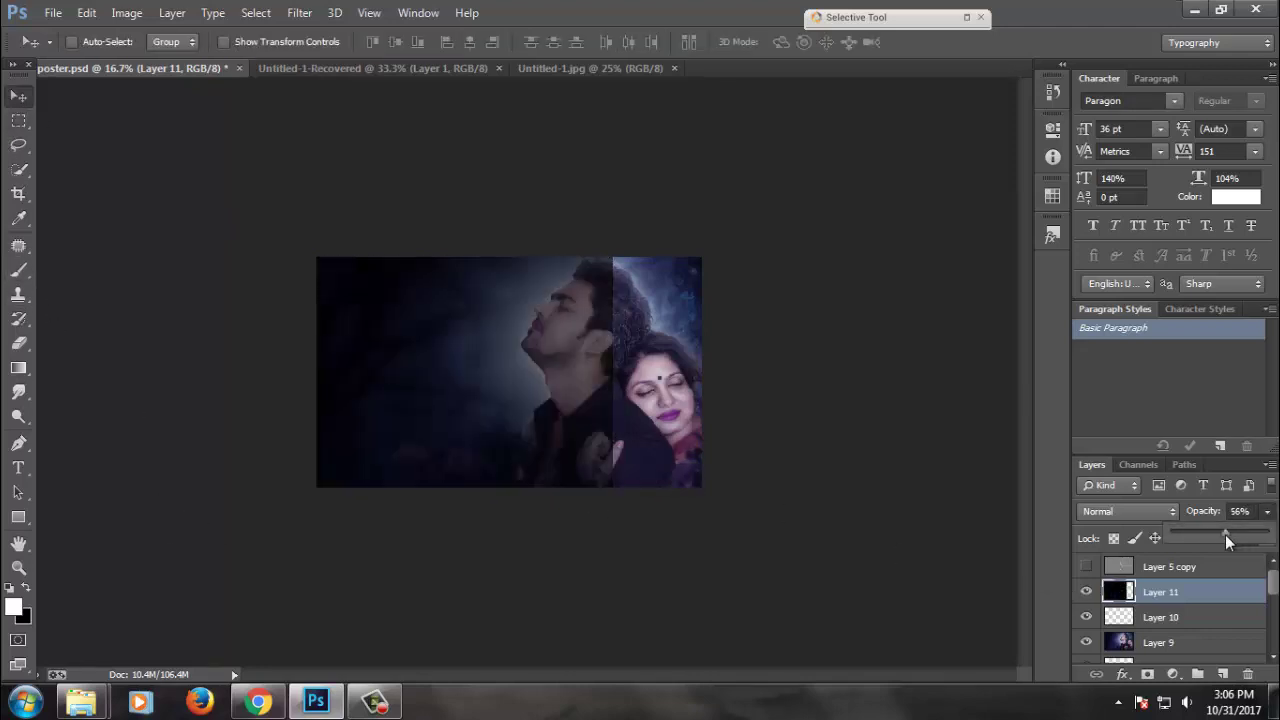
left_click(1147, 674)
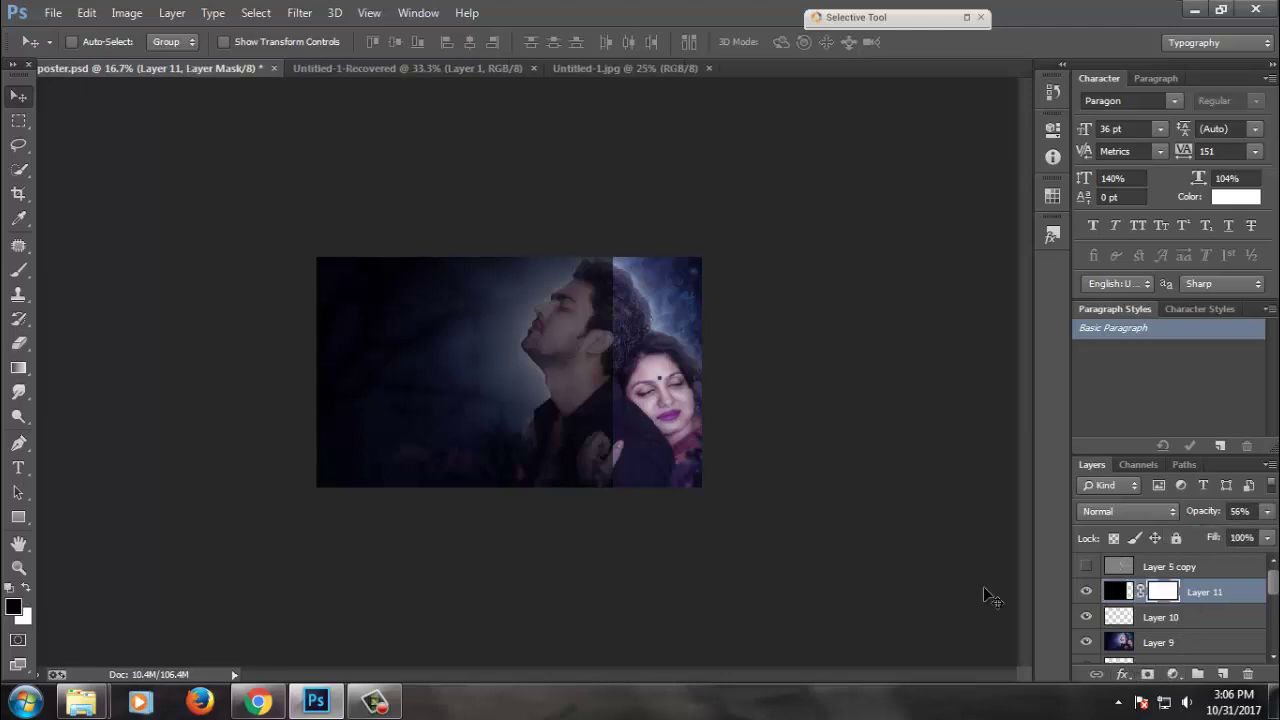
key("g")
left_click_drag(451, 388, 451, 388)
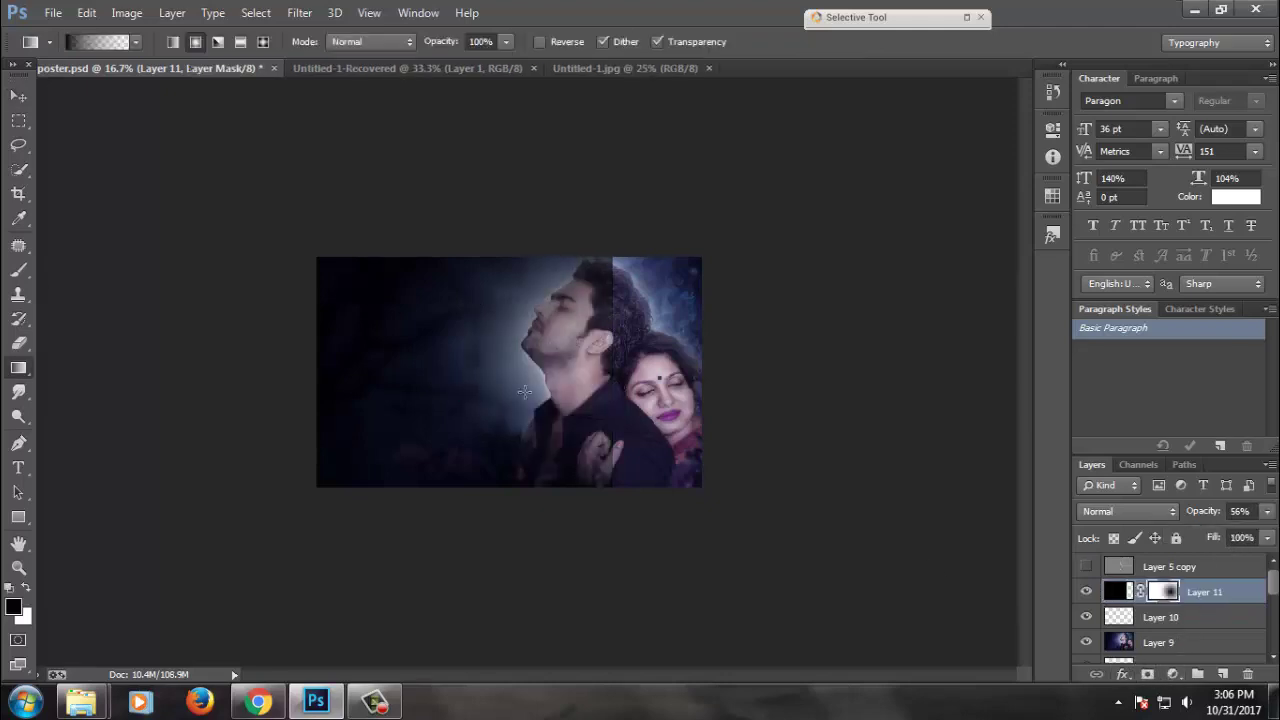
key("ctrl+z")
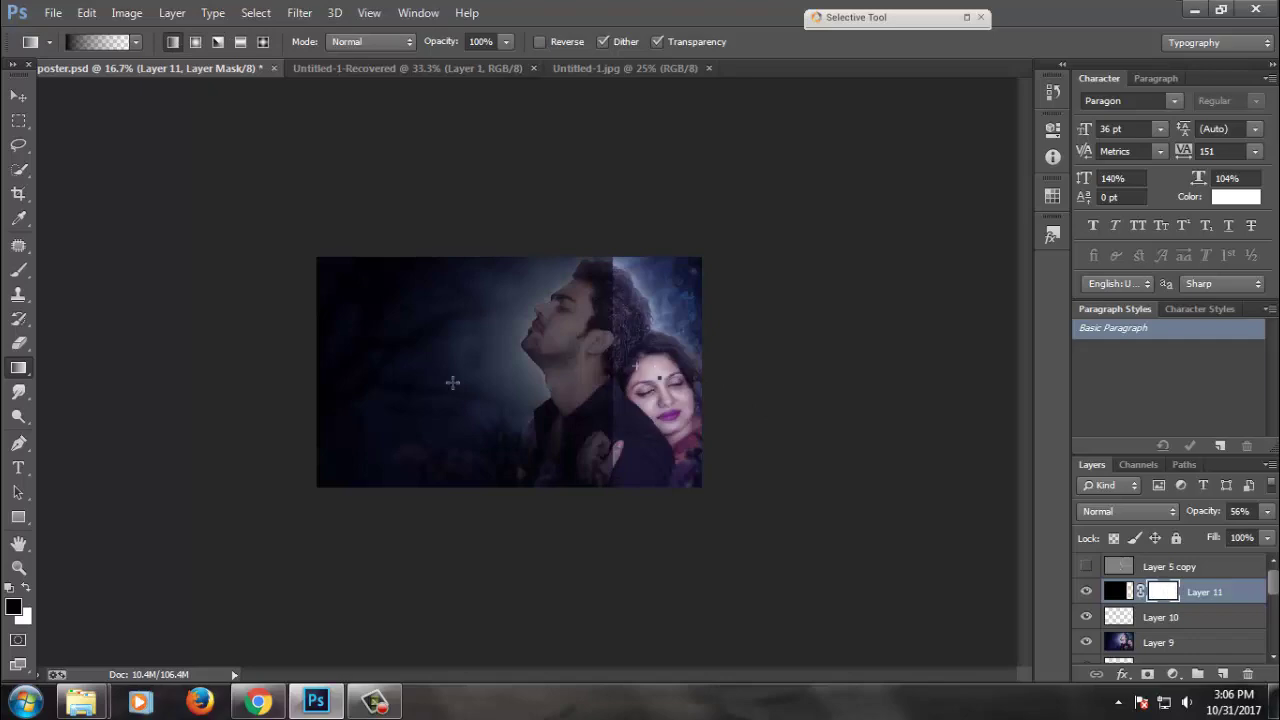
left_click_drag(630, 364, 491, 364)
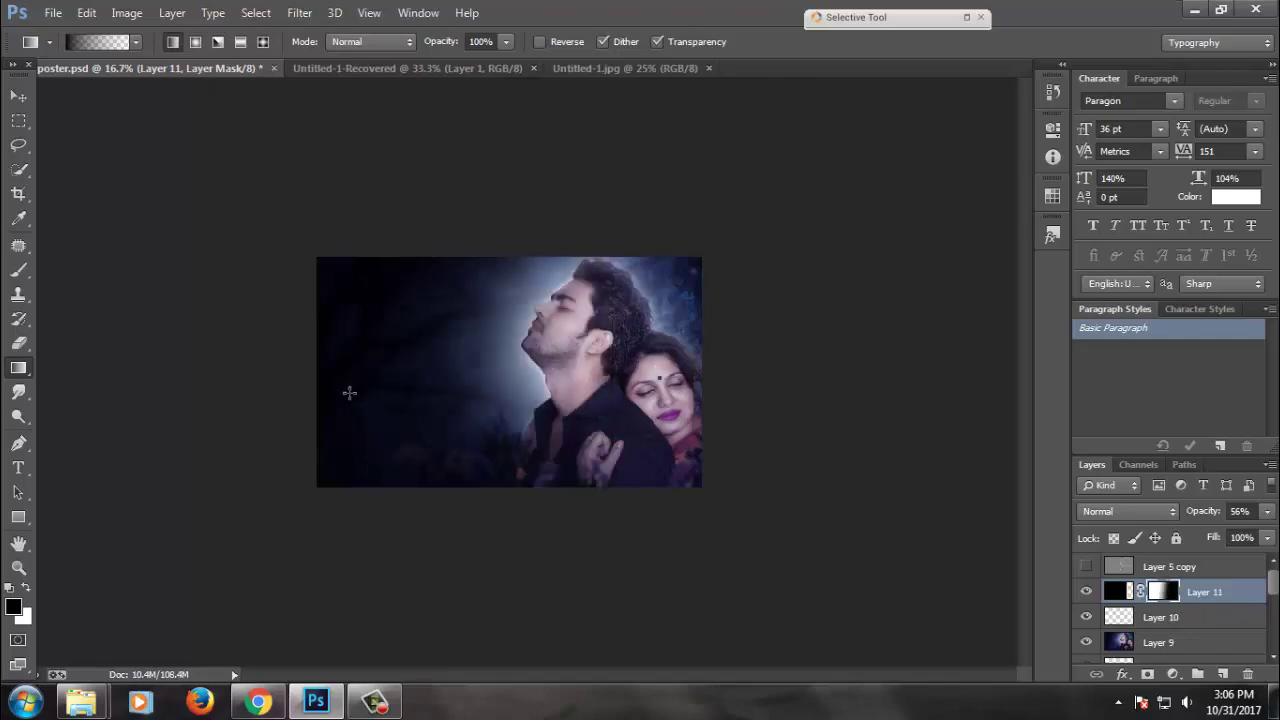